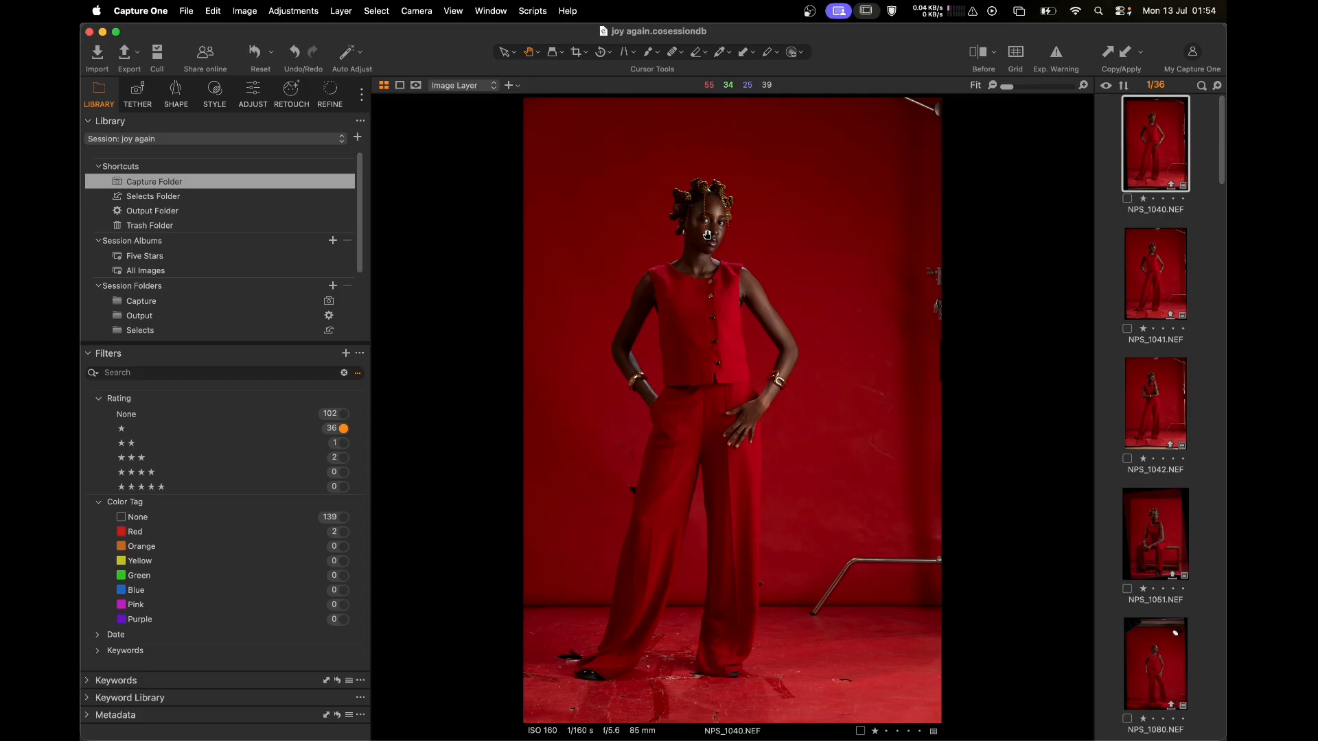
- Examine the edited photo NPS_1040 up close at the face and review its existing adjustment layers and masks
{"action": "left_click", "coordinate": [707, 235]}
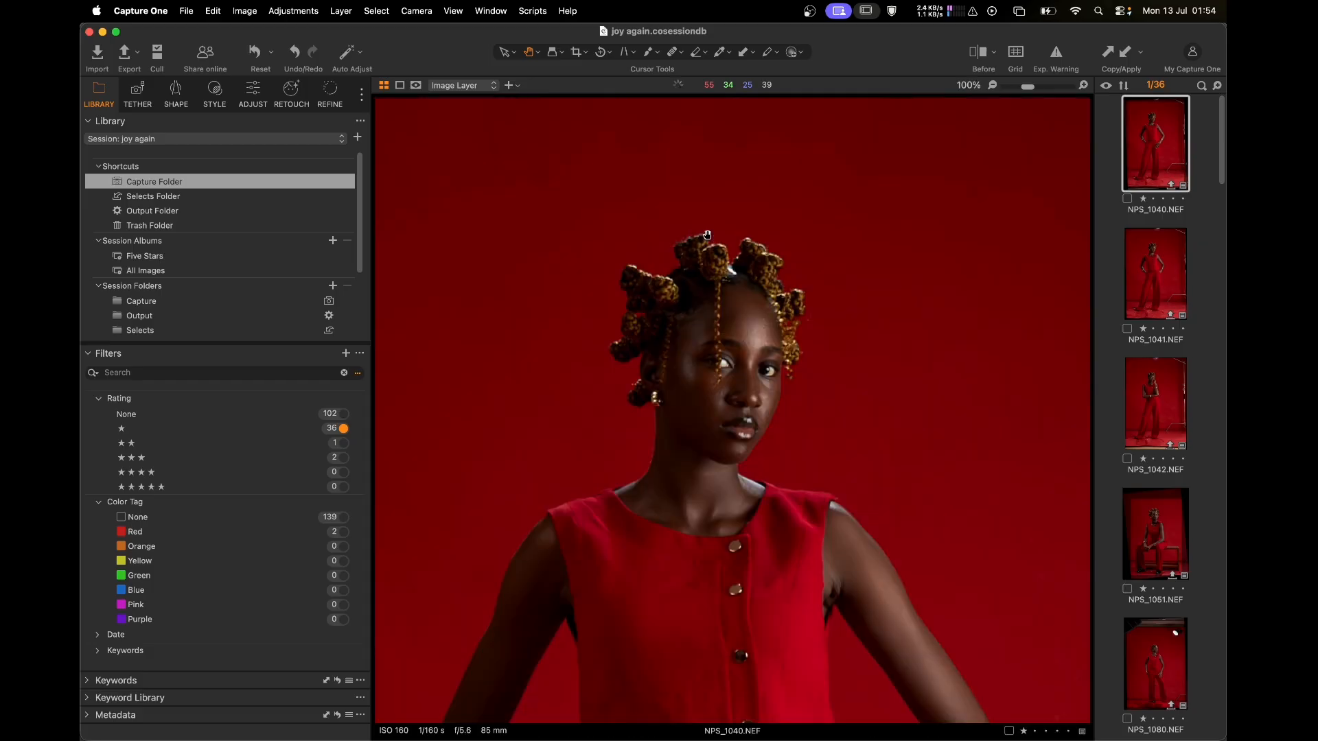
{"action": "left_click_drag", "start_coordinate": [719, 357], "coordinate": [710, 328]}
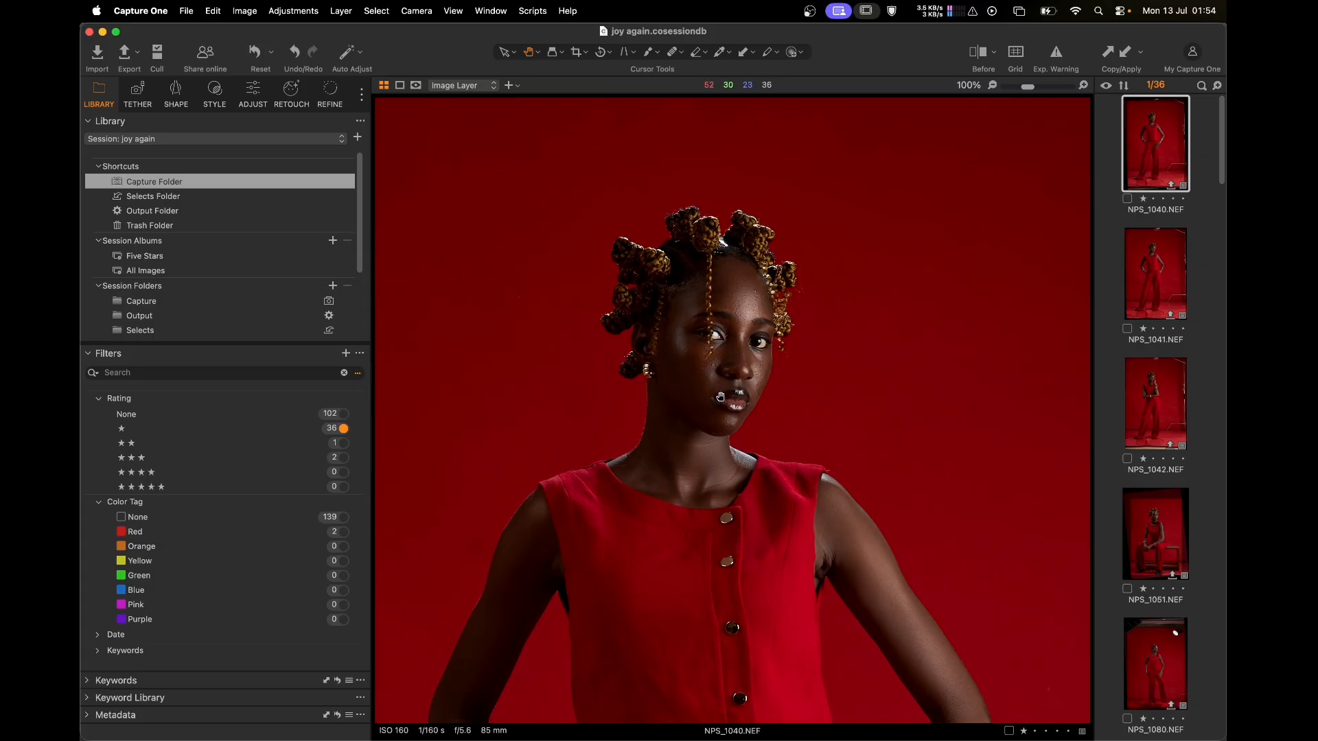
{"action": "double_click", "coordinate": [721, 397]}
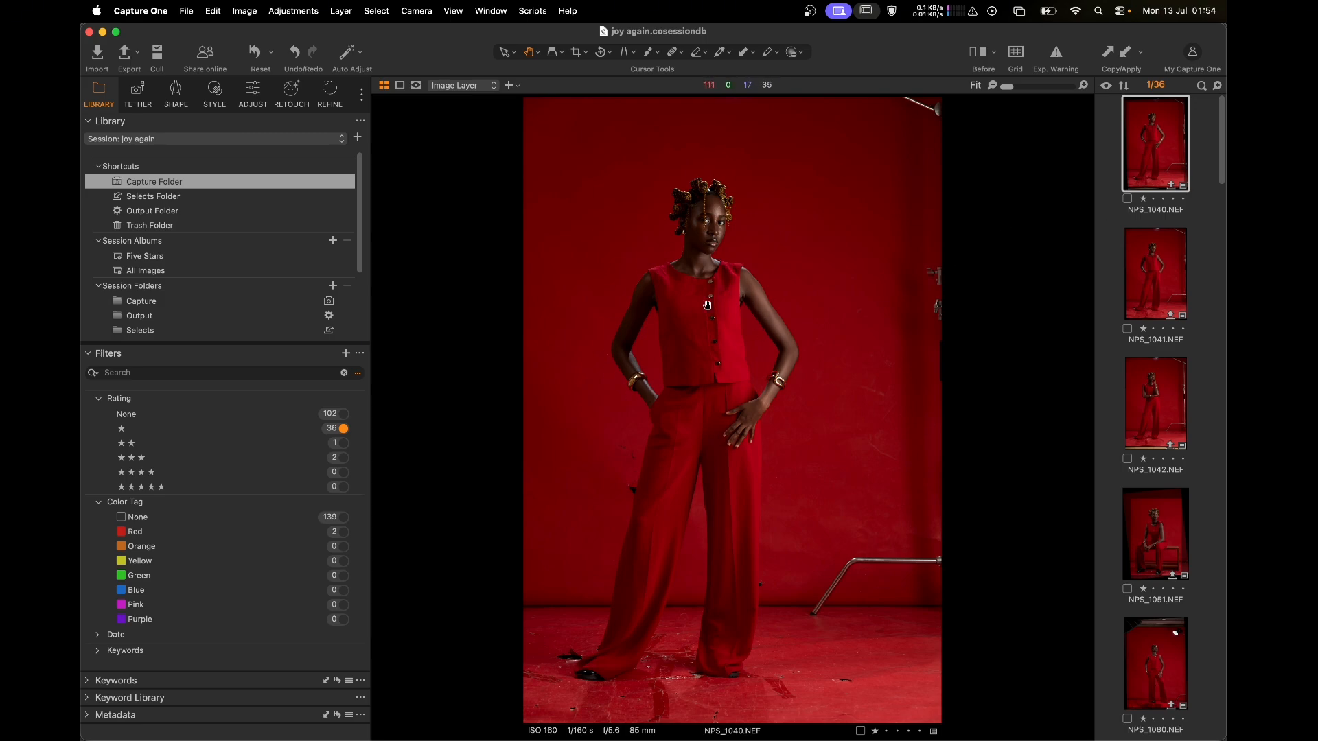
{"action": "left_click", "coordinate": [249, 96]}
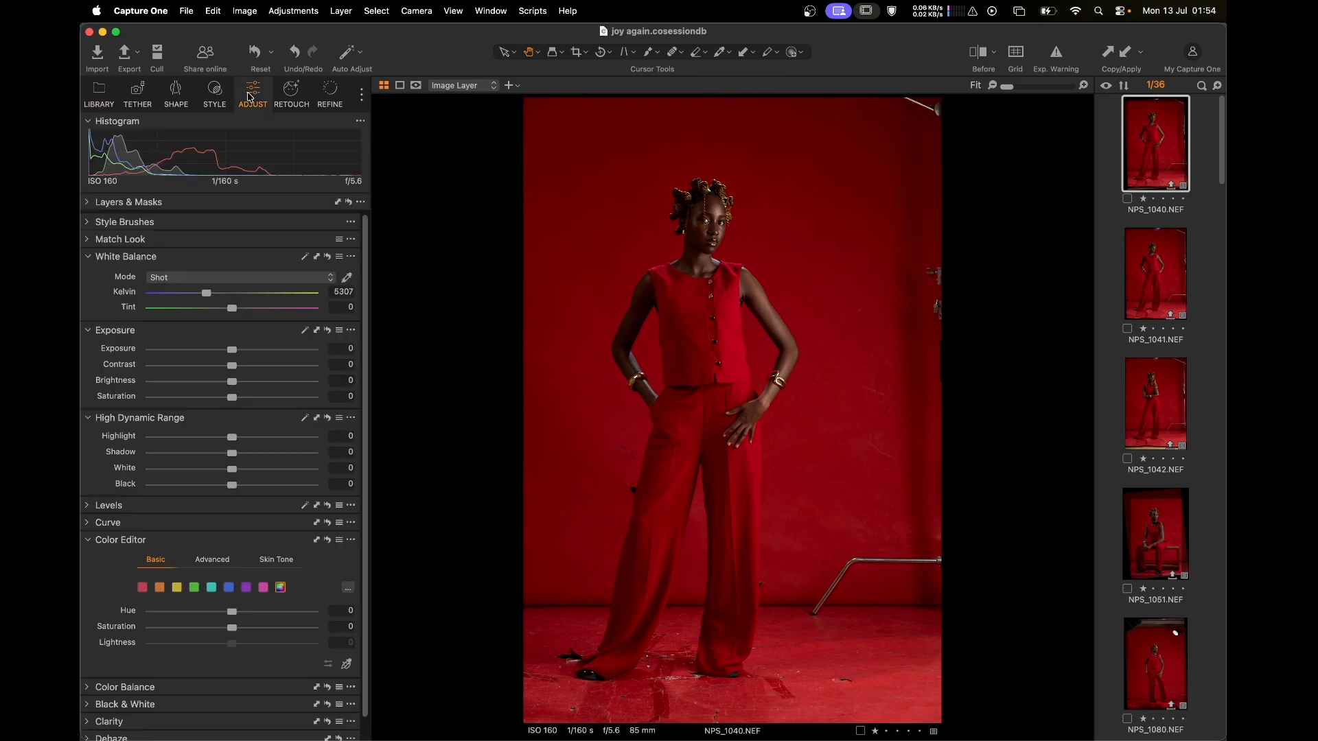
{"action": "left_click", "coordinate": [155, 207]}
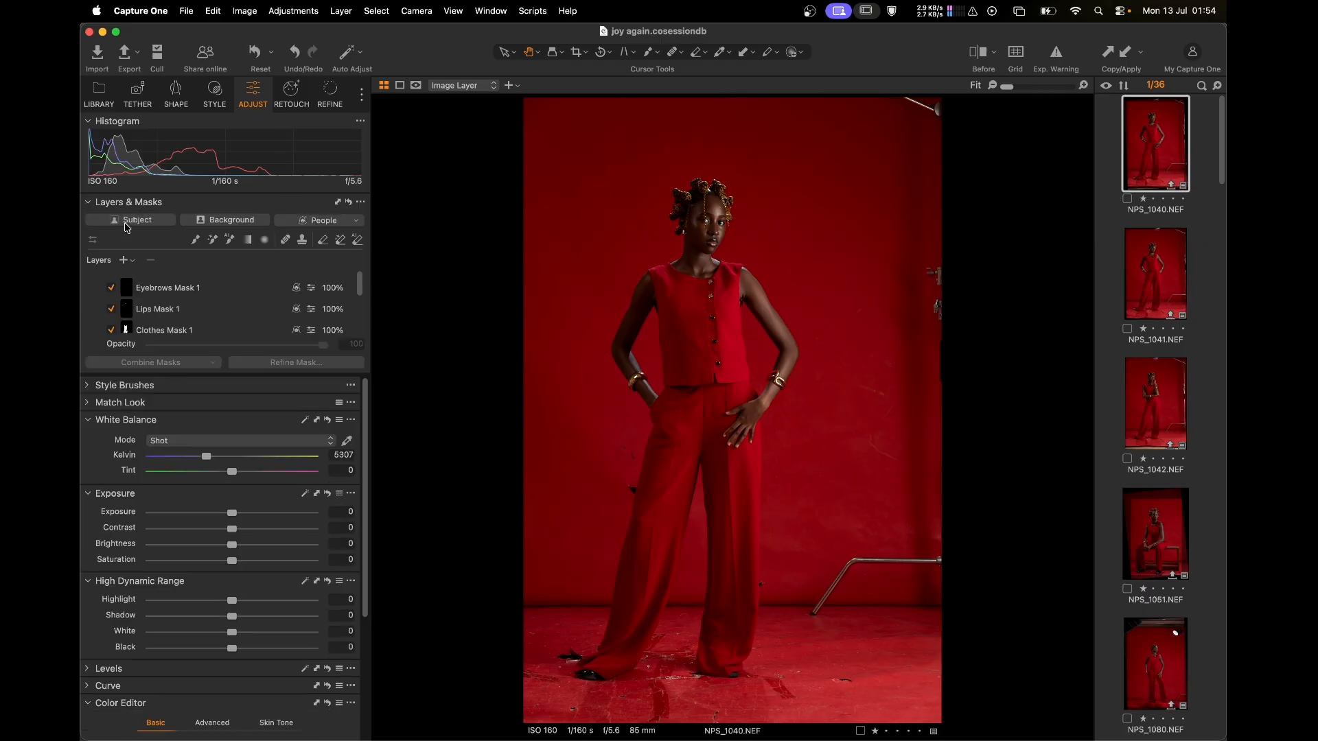
{"action": "scroll", "coordinate": [167, 310], "scroll_direction": "down", "scroll_amount": 3}
{"action": "scroll", "coordinate": [167, 311], "scroll_direction": "up", "scroll_amount": 3}
{"action": "scroll", "coordinate": [168, 310], "scroll_direction": "down", "scroll_amount": 3}
{"action": "scroll", "coordinate": [167, 306], "scroll_direction": "up", "scroll_amount": 3}
{"action": "left_click", "coordinate": [181, 289]}
{"action": "scroll", "coordinate": [182, 292], "scroll_direction": "down", "scroll_amount": 2}
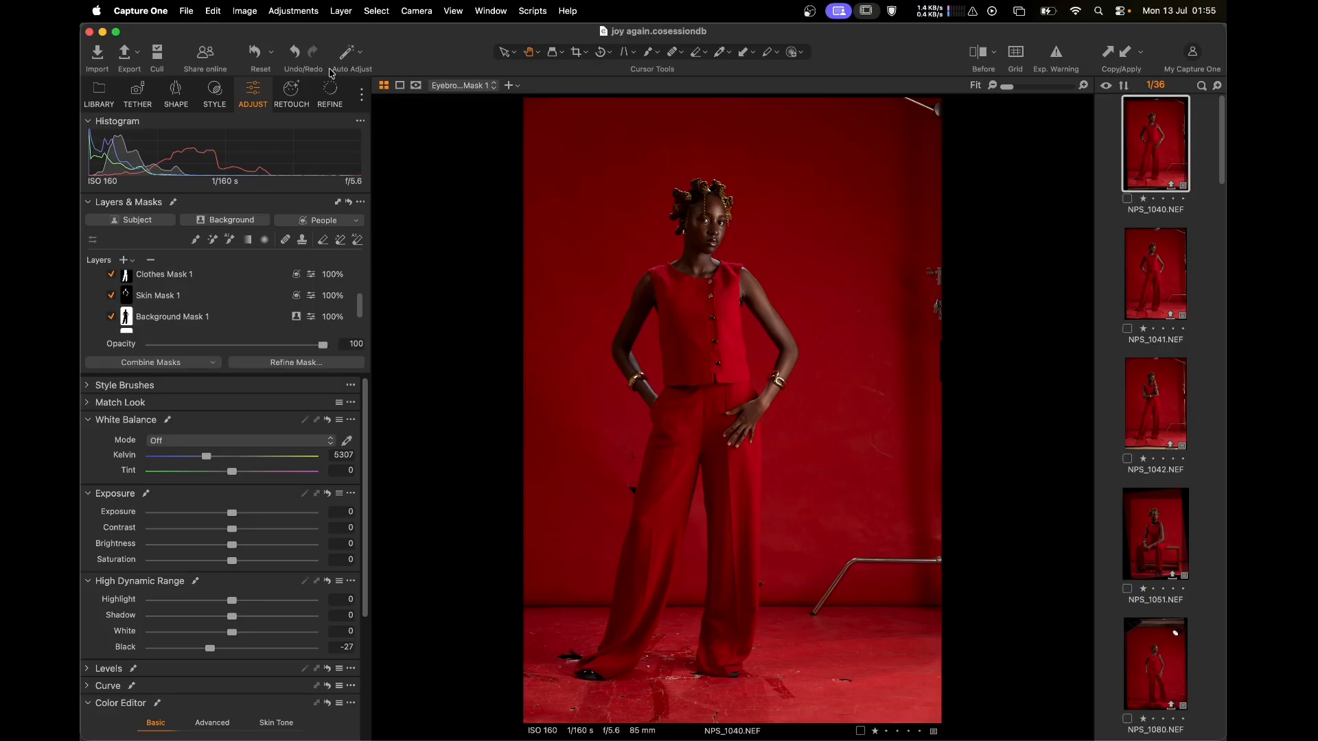
- Reset all adjustments on NPS_1040 and inspect the unedited face at 200% zoom
{"action": "left_click", "coordinate": [254, 50]}
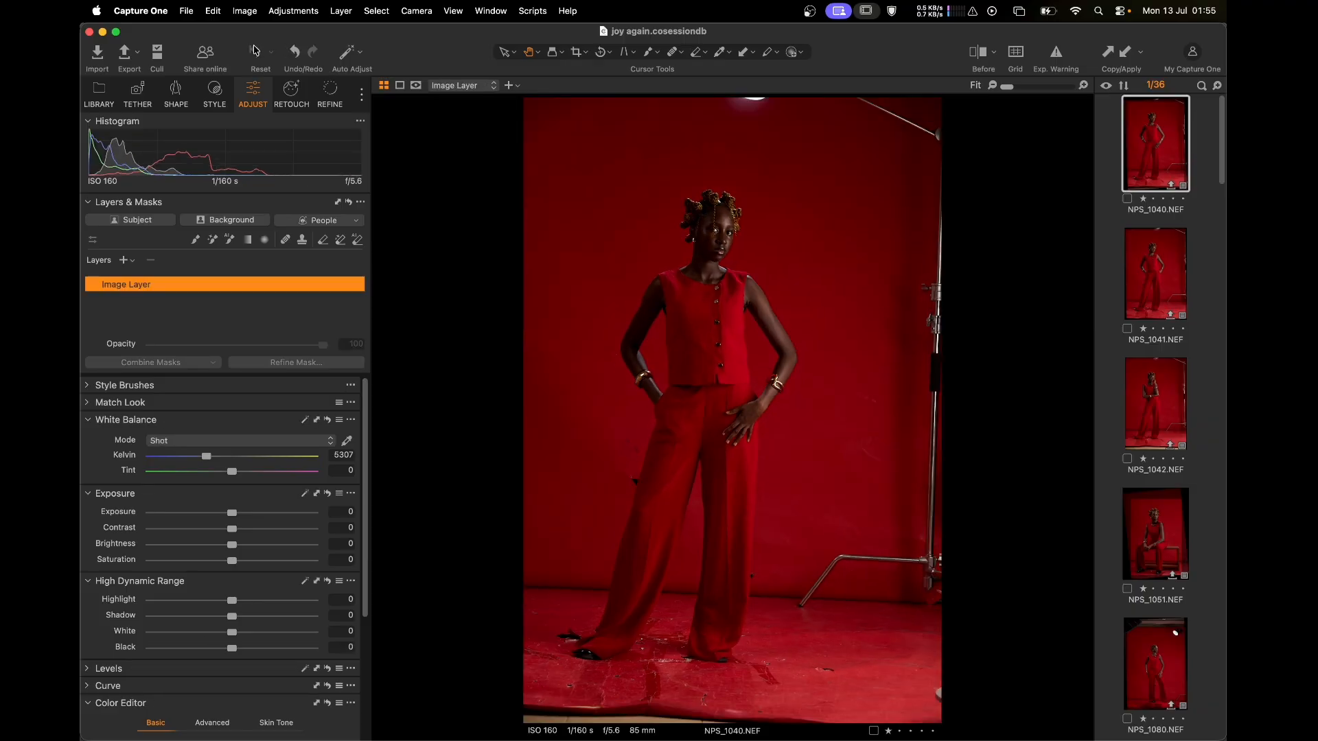
{"action": "left_click", "coordinate": [719, 247]}
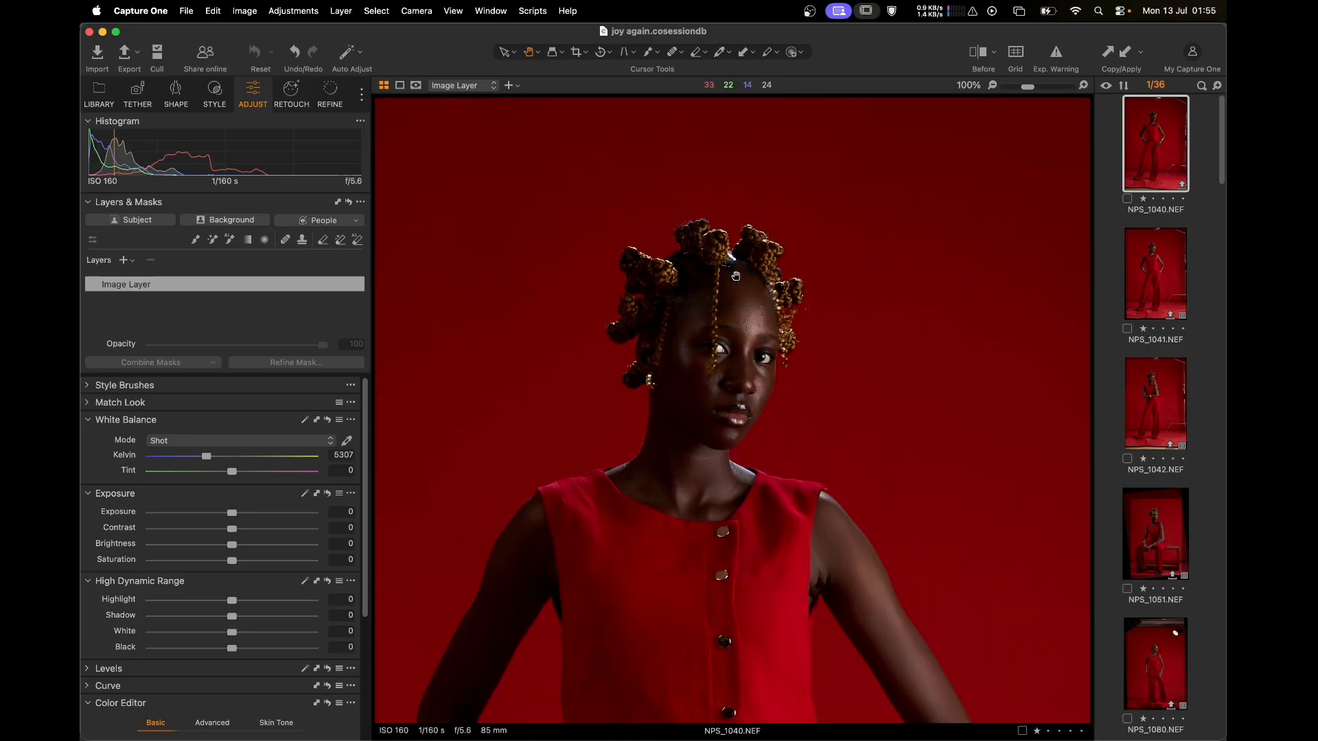
{"action": "scroll", "coordinate": [727, 271], "scroll_direction": "down", "scroll_amount": 5}
{"action": "left_click", "coordinate": [734, 308]}
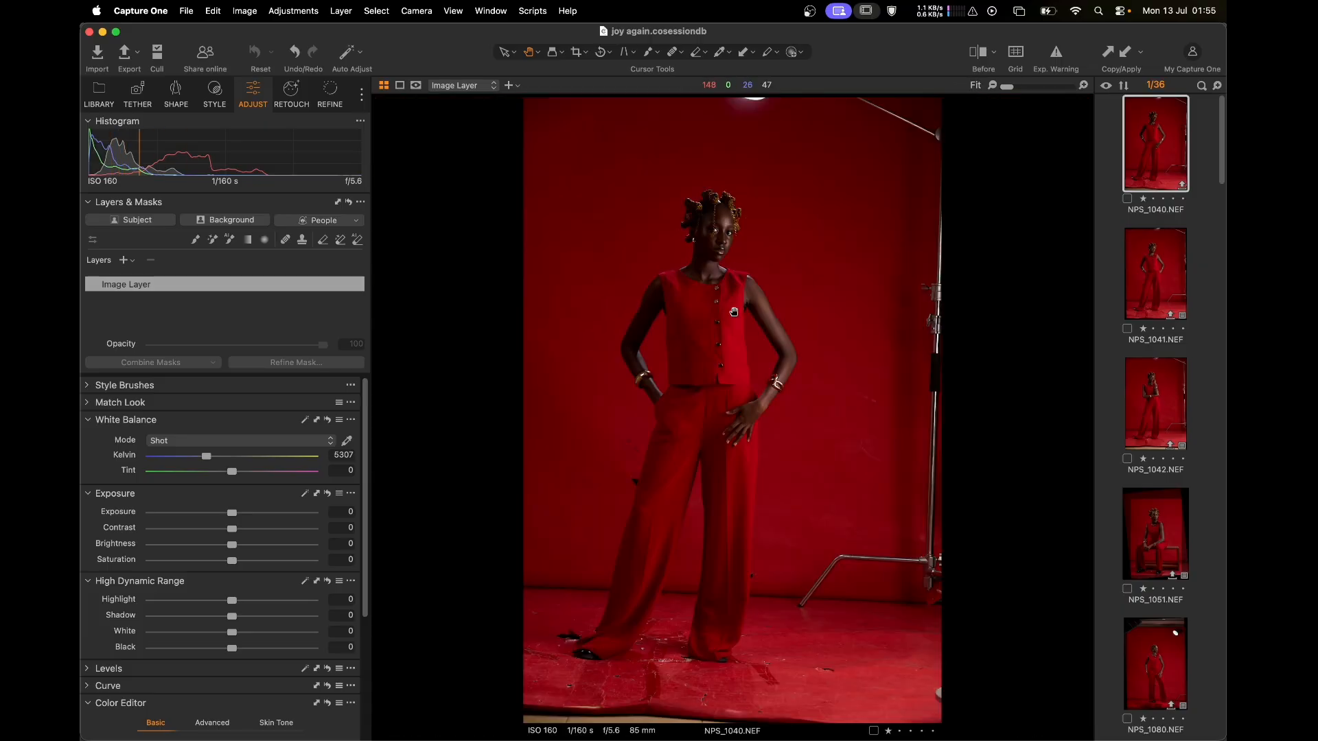
{"action": "left_click", "coordinate": [730, 335]}
{"action": "left_click", "coordinate": [731, 334]}
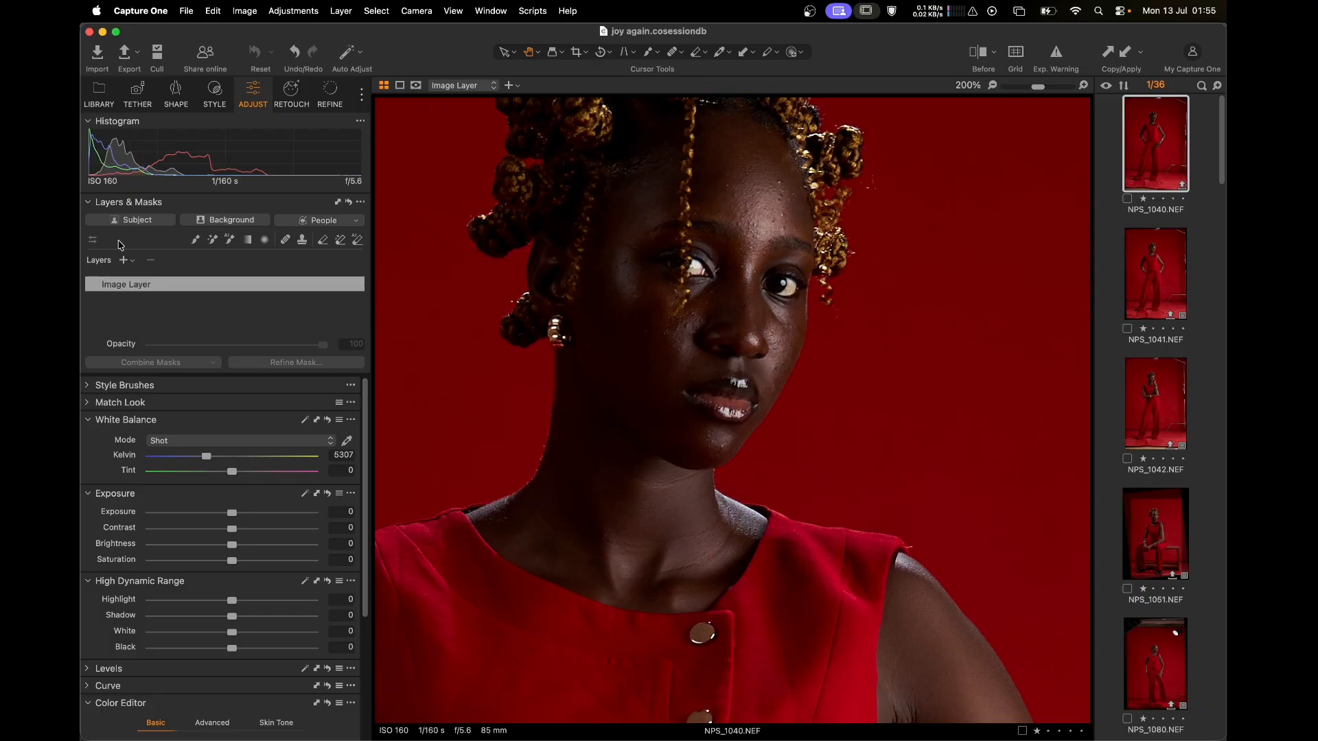
- Add a new filled adjustment layer and set its white balance to 5023 Kelvin
{"action": "left_click", "coordinate": [129, 260]}
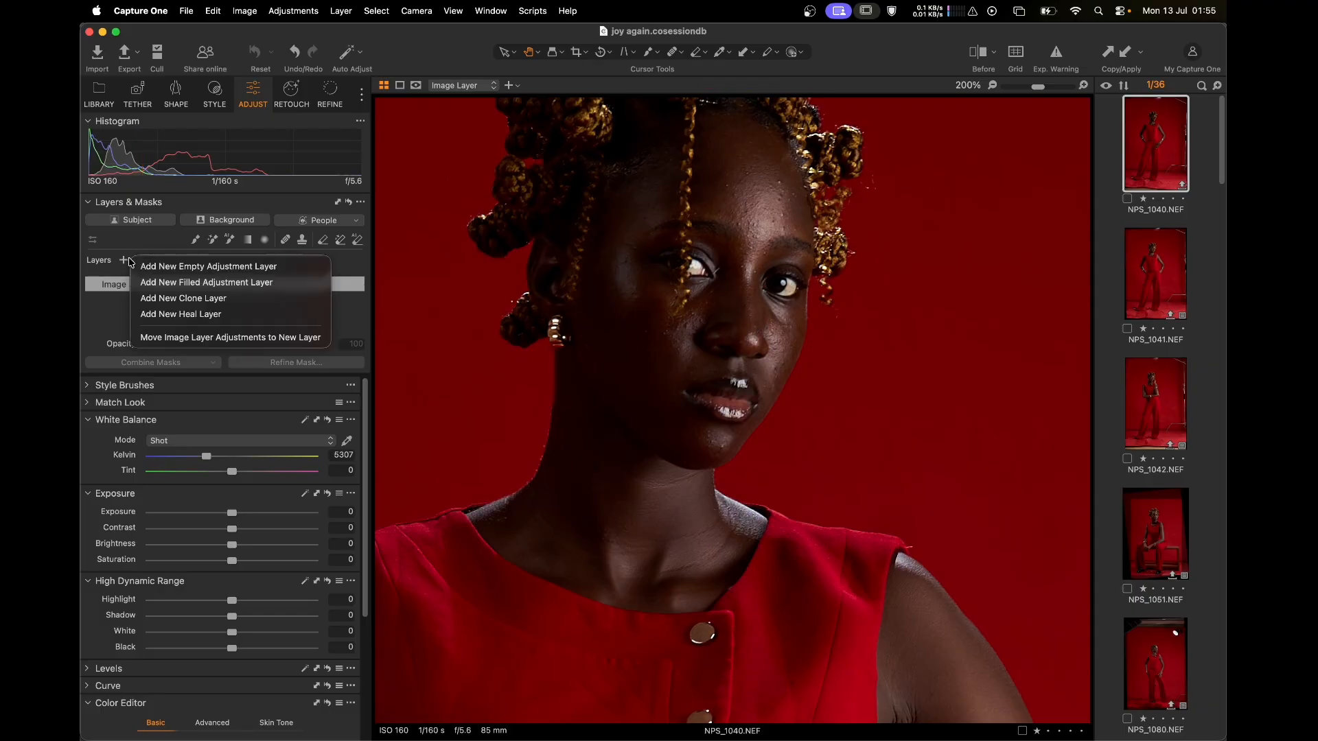
{"action": "left_click", "coordinate": [165, 282]}
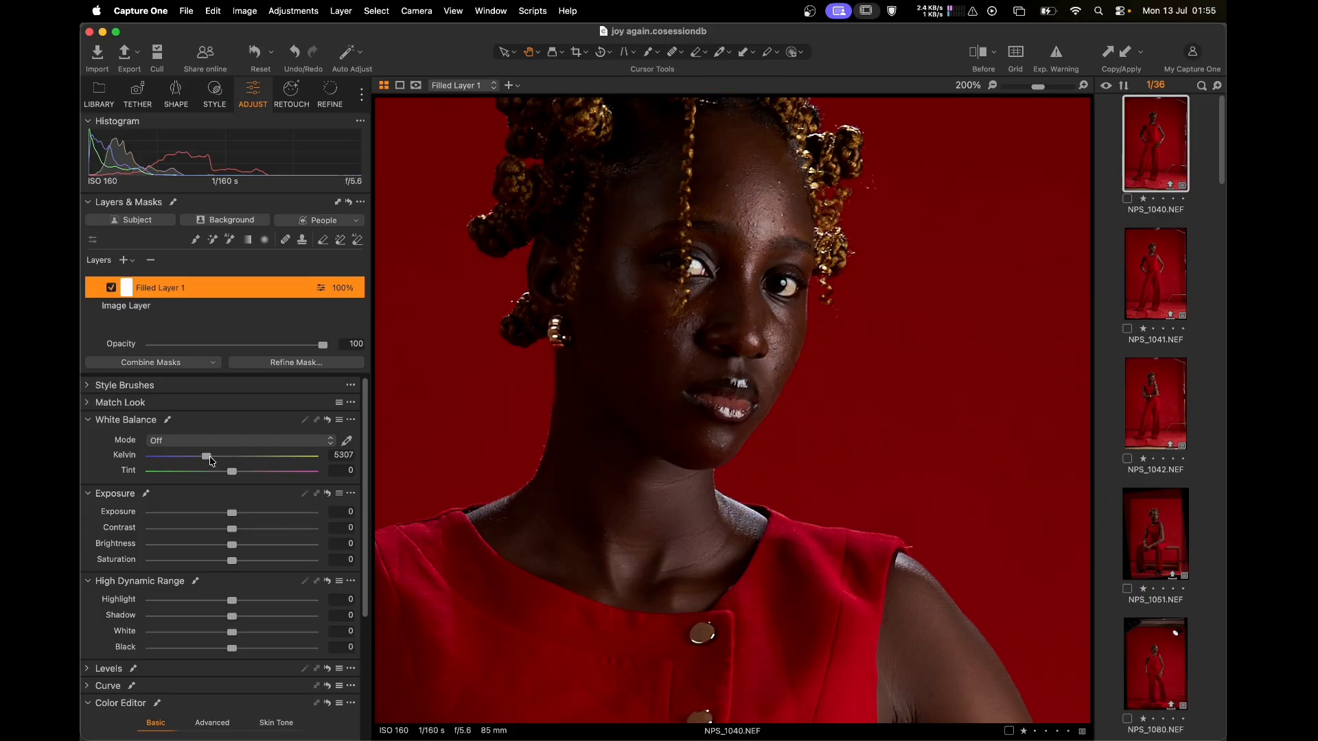
{"action": "left_click_drag", "start_coordinate": [210, 460], "coordinate": [209, 462]}
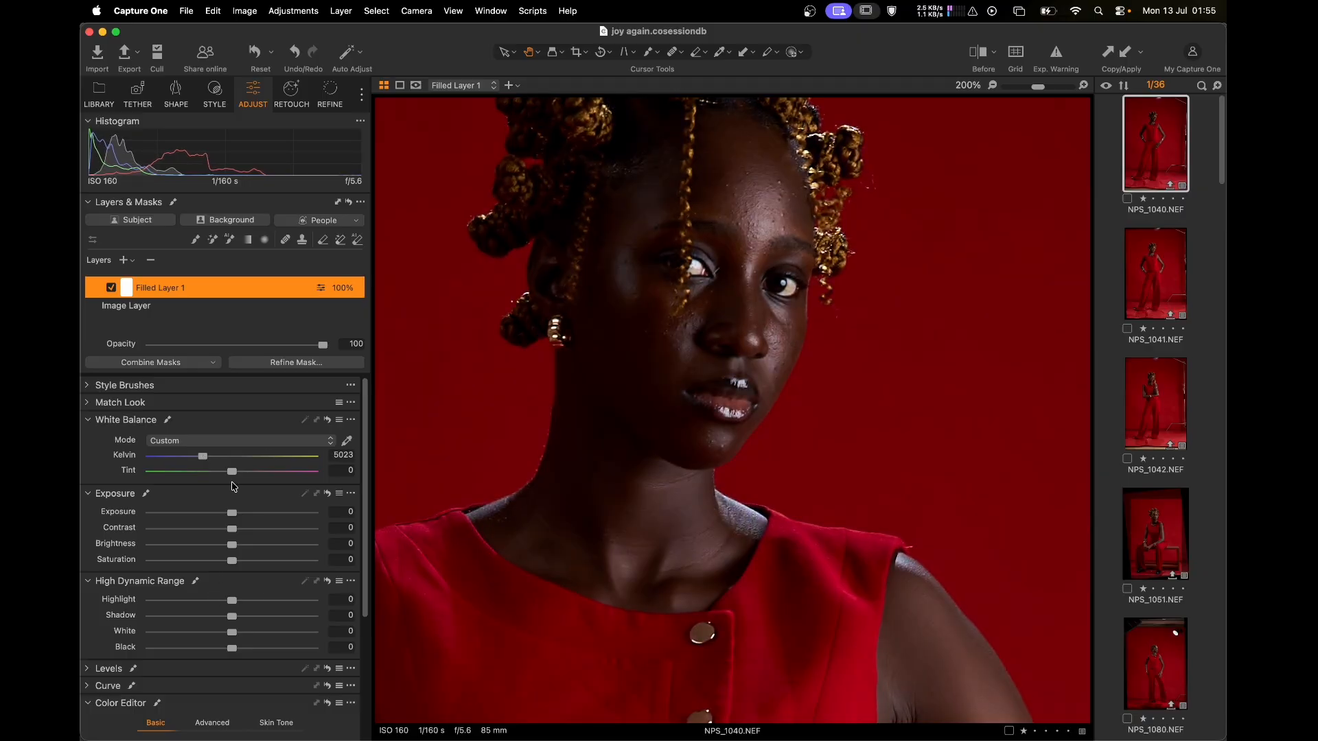
- Set the filled layer's exposure to 0.15, contrast to -4, brightness to 7 and saturation to 4
{"action": "scroll", "coordinate": [244, 567], "scroll_direction": "down", "scroll_amount": 1}
{"action": "left_click_drag", "start_coordinate": [234, 507], "coordinate": [236, 507]}
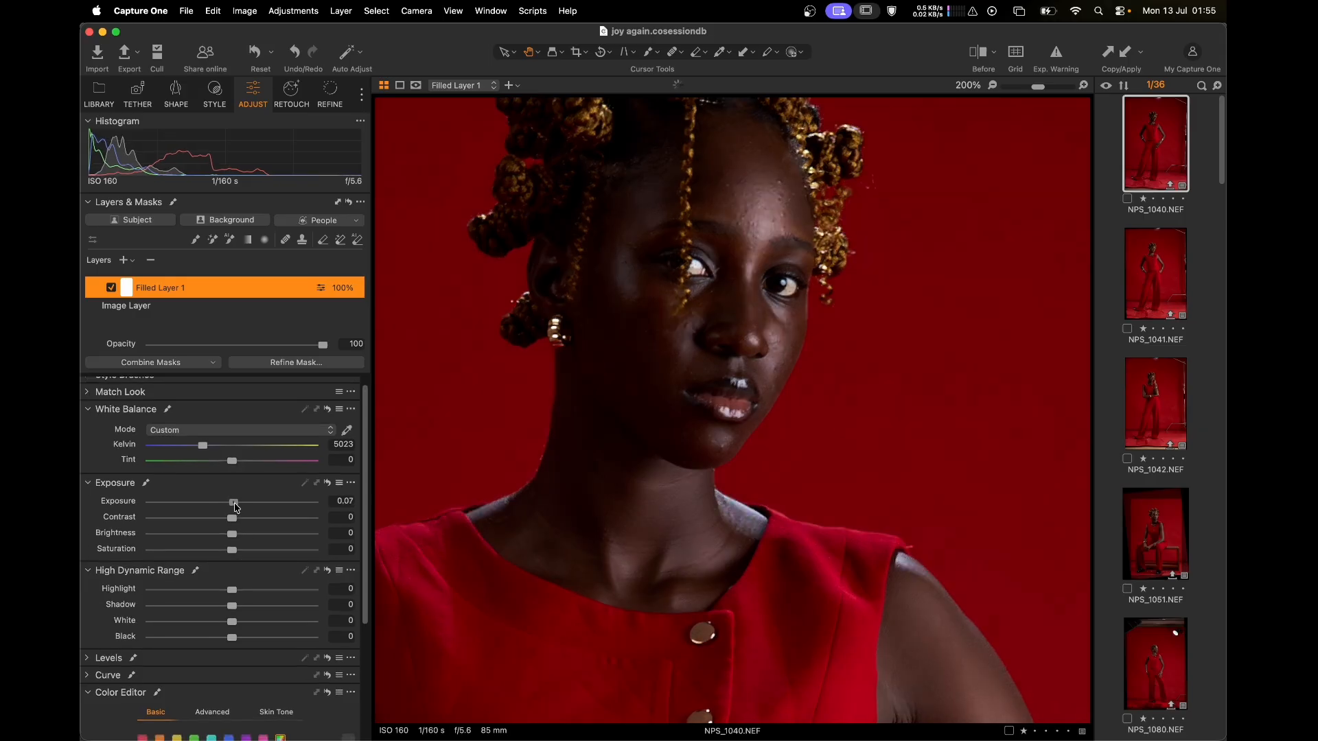
{"action": "key", "text": "super+0"}
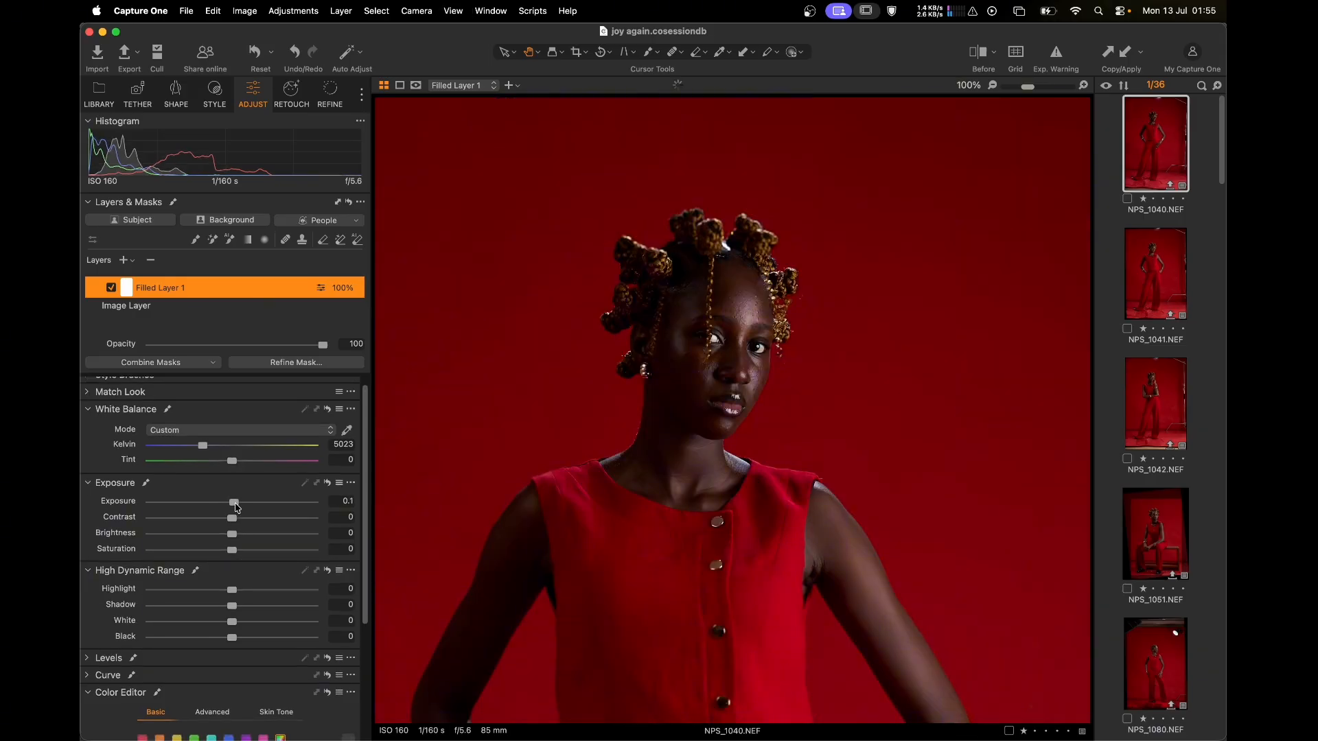
{"action": "left_click_drag", "start_coordinate": [235, 508], "coordinate": [238, 503]}
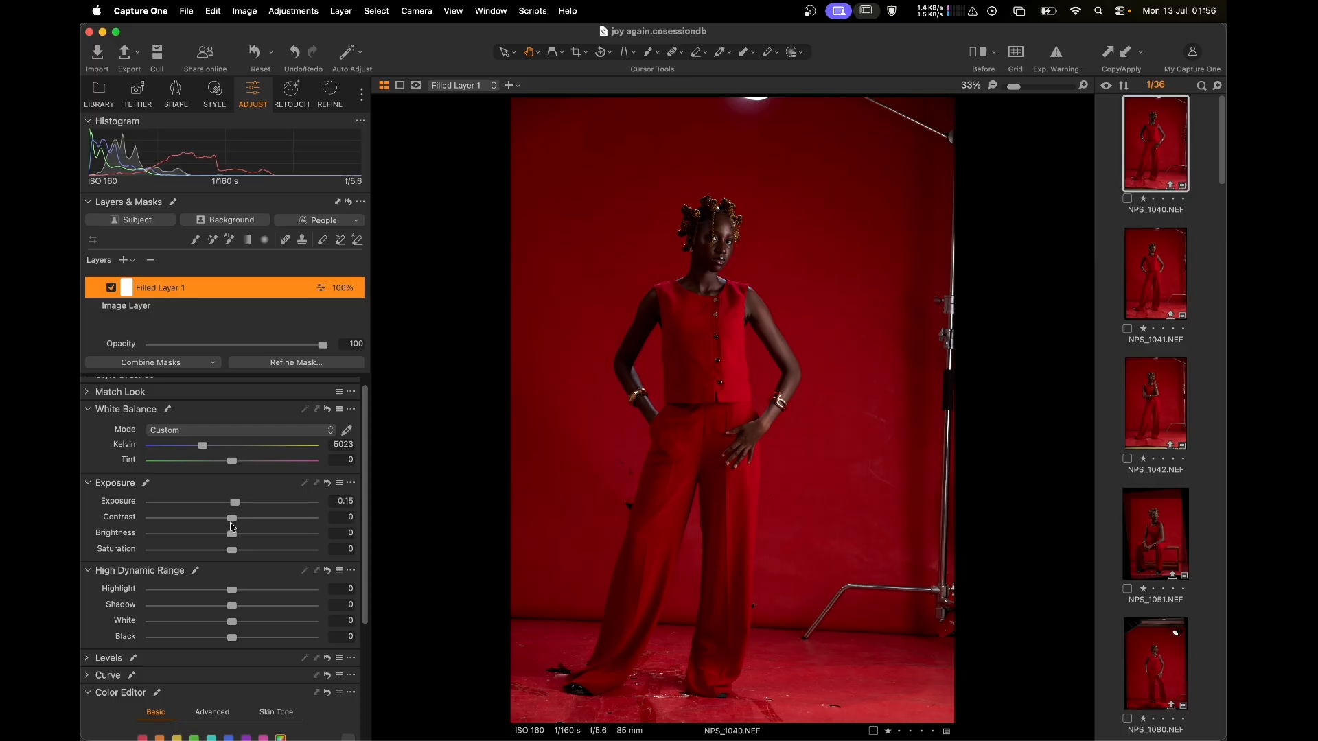
{"action": "left_click_drag", "start_coordinate": [232, 520], "coordinate": [242, 541]}
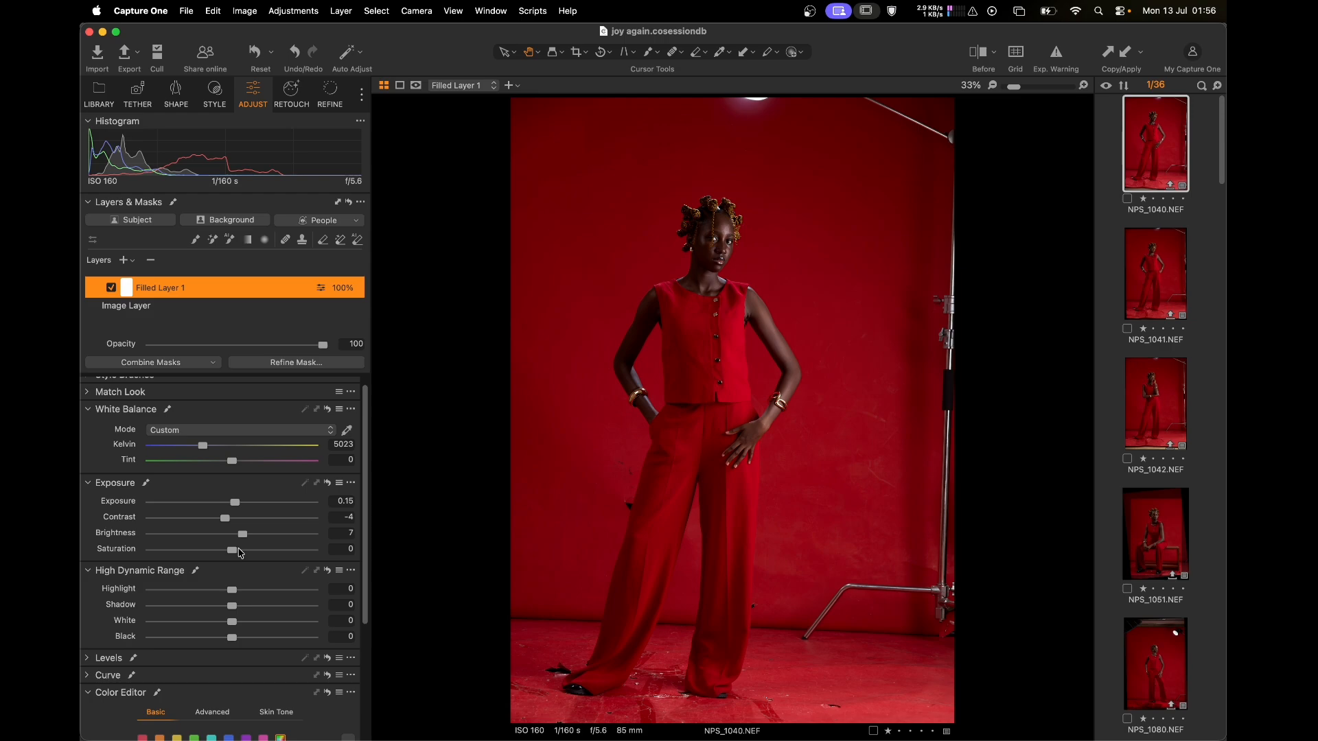
{"action": "left_click_drag", "start_coordinate": [237, 557], "coordinate": [240, 558]}
- Set the filled layer's High Dynamic Range values to highlight -56, shadow 7, white -12 and black -3
{"action": "mouse_move", "coordinate": [232, 590]}
{"action": "left_mouse_down"}
{"action": "mouse_move", "coordinate": [187, 594]}
{"action": "mouse_move", "coordinate": [238, 610]}
{"action": "left_mouse_up"}
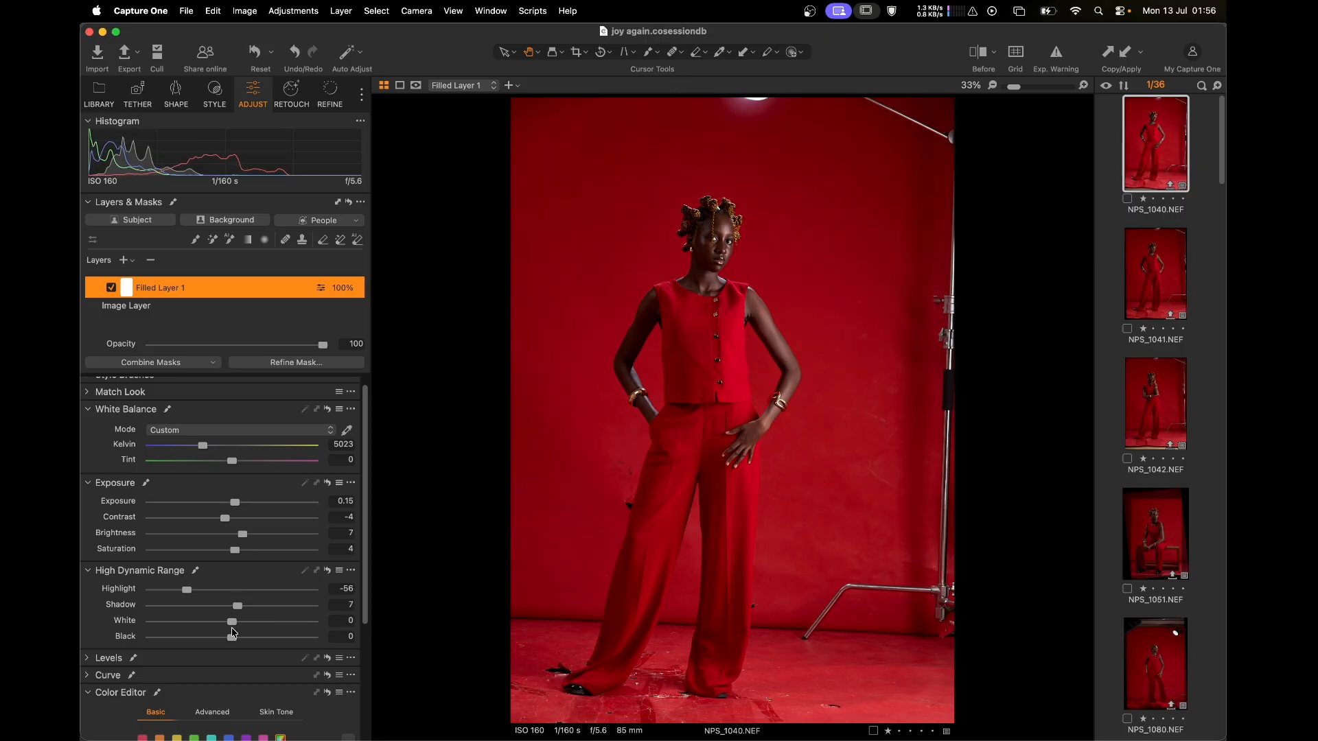
{"action": "left_click_drag", "start_coordinate": [232, 622], "coordinate": [230, 637]}
{"action": "scroll", "coordinate": [318, 650], "scroll_direction": "down", "scroll_amount": 3}
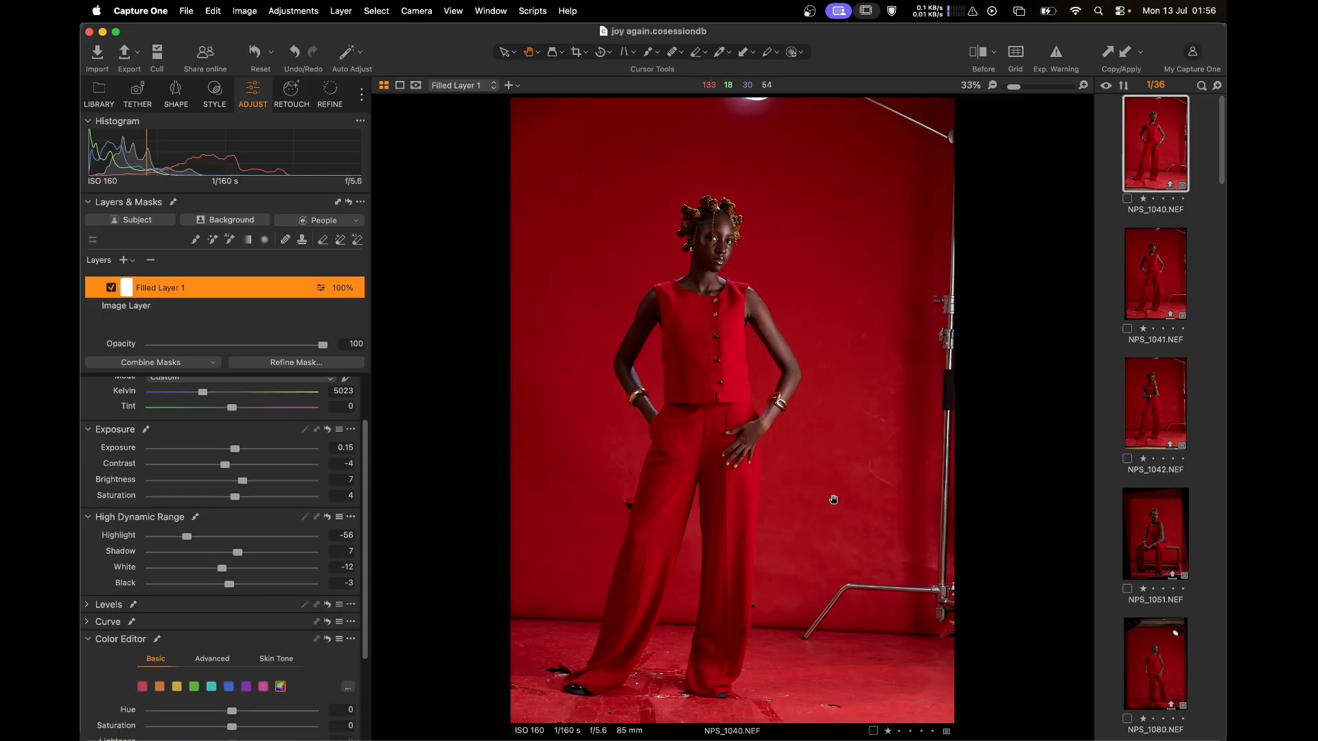
- Compare NPS_1040 before and after the adjustments, and check the face up close
{"action": "key", "text": "y"}
{"action": "key", "text": "y"}
{"action": "key", "text": "y"}
{"action": "key", "text": "y"}
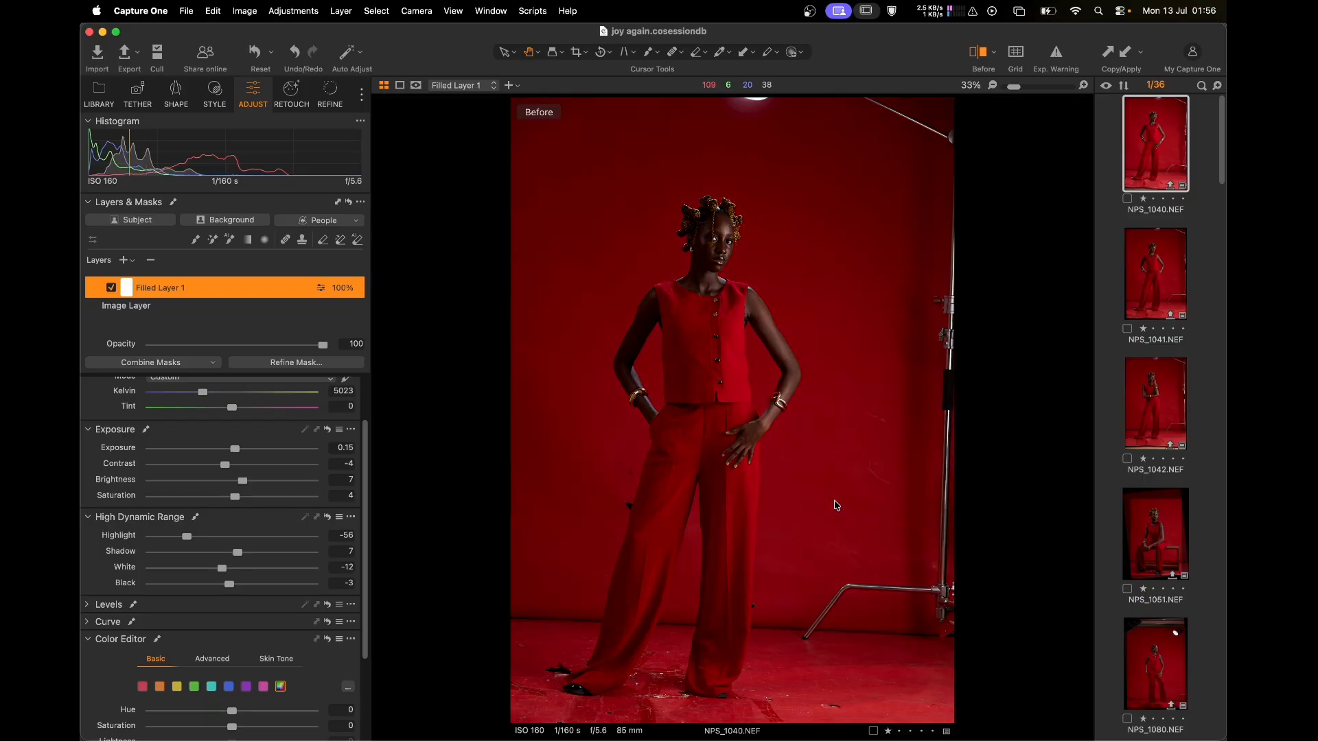
{"action": "double_click", "coordinate": [712, 276]}
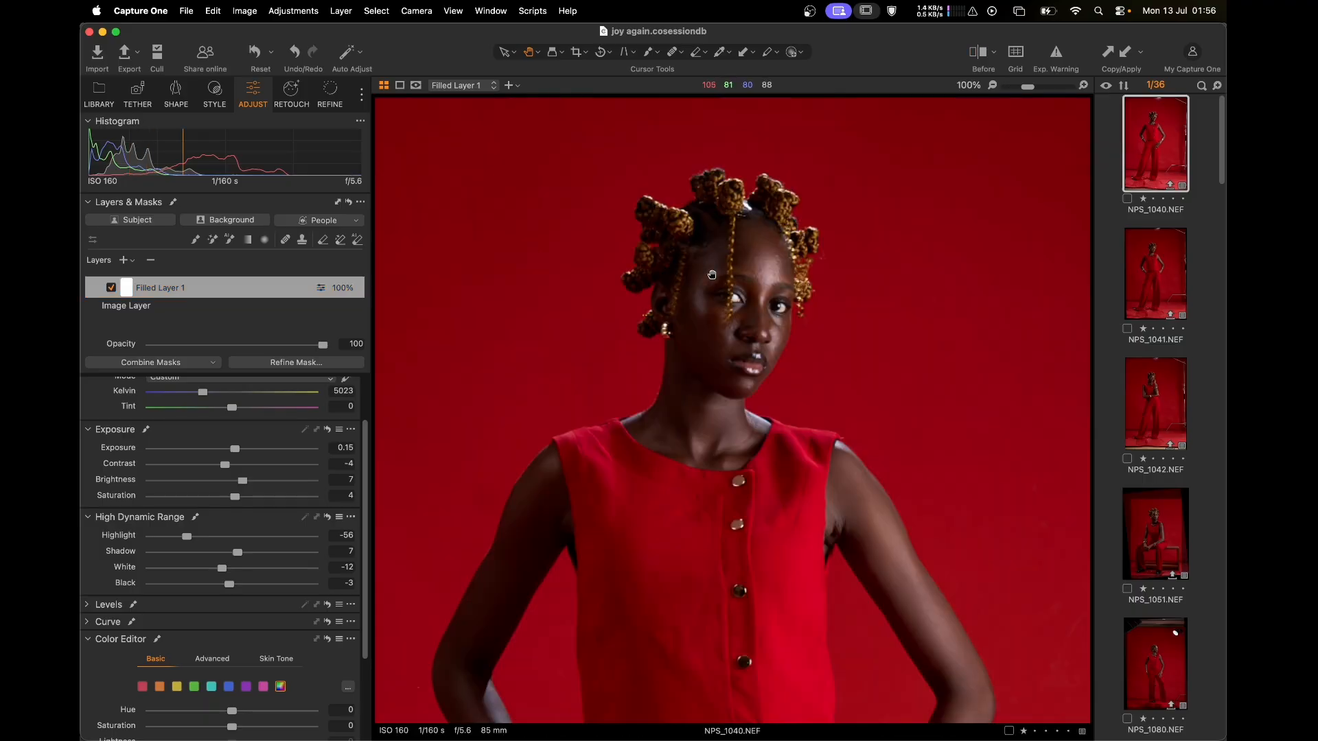
{"action": "double_click", "coordinate": [744, 342]}
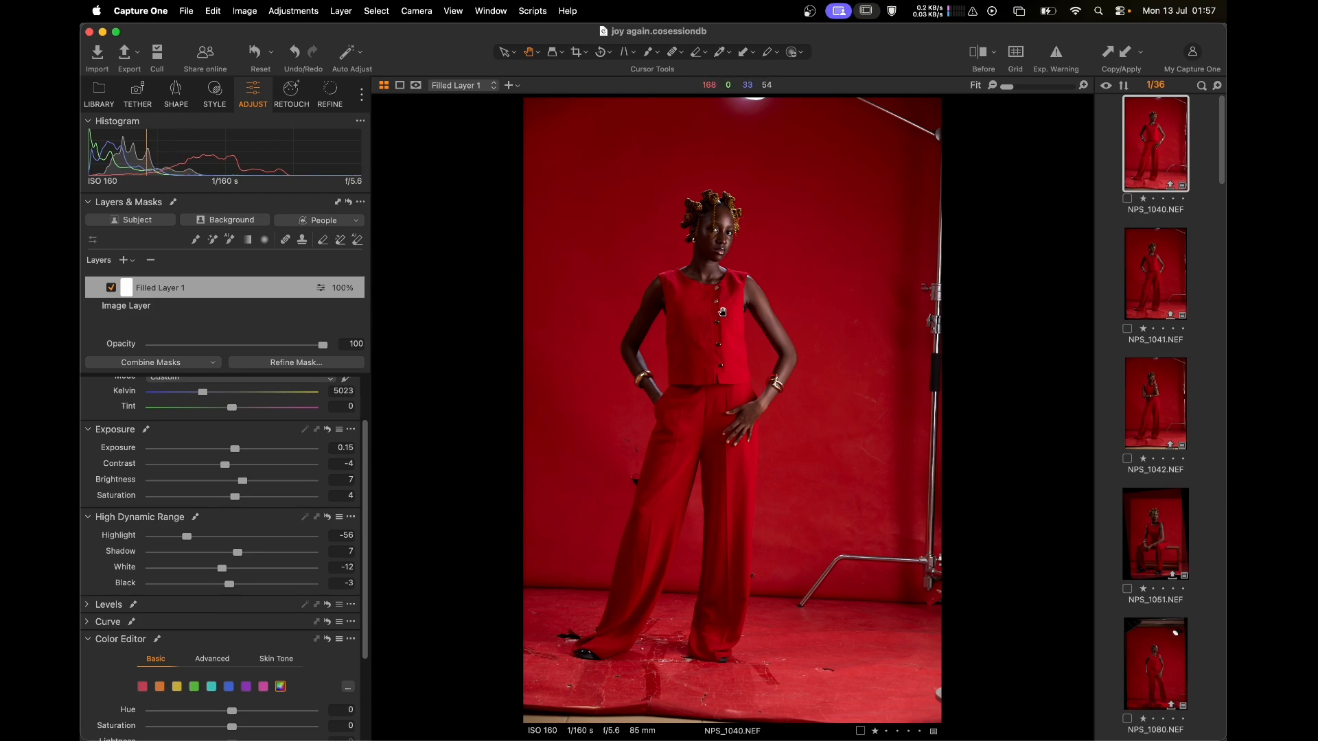
- Inspect the already edited photo NPS_1041 up close as a reference, and return to NPS_1040
{"action": "left_click", "coordinate": [1160, 261]}
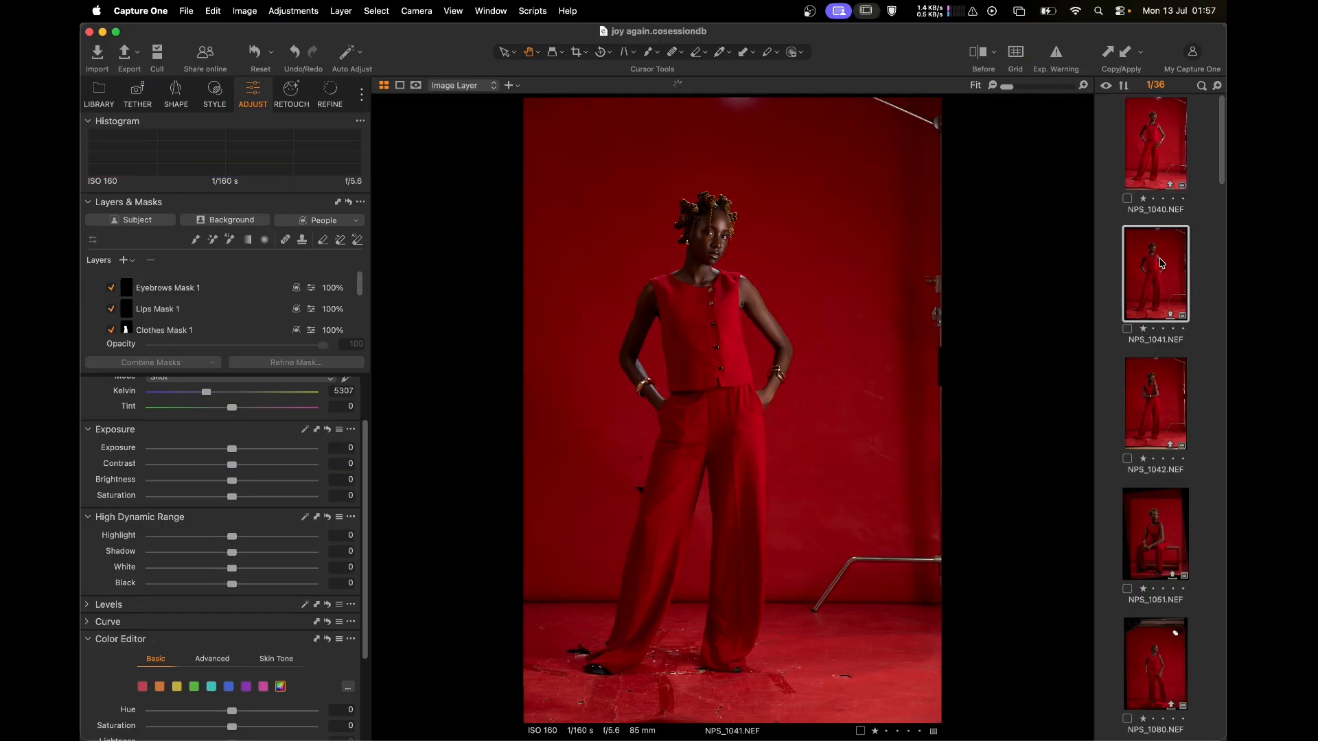
{"action": "left_click", "coordinate": [705, 272]}
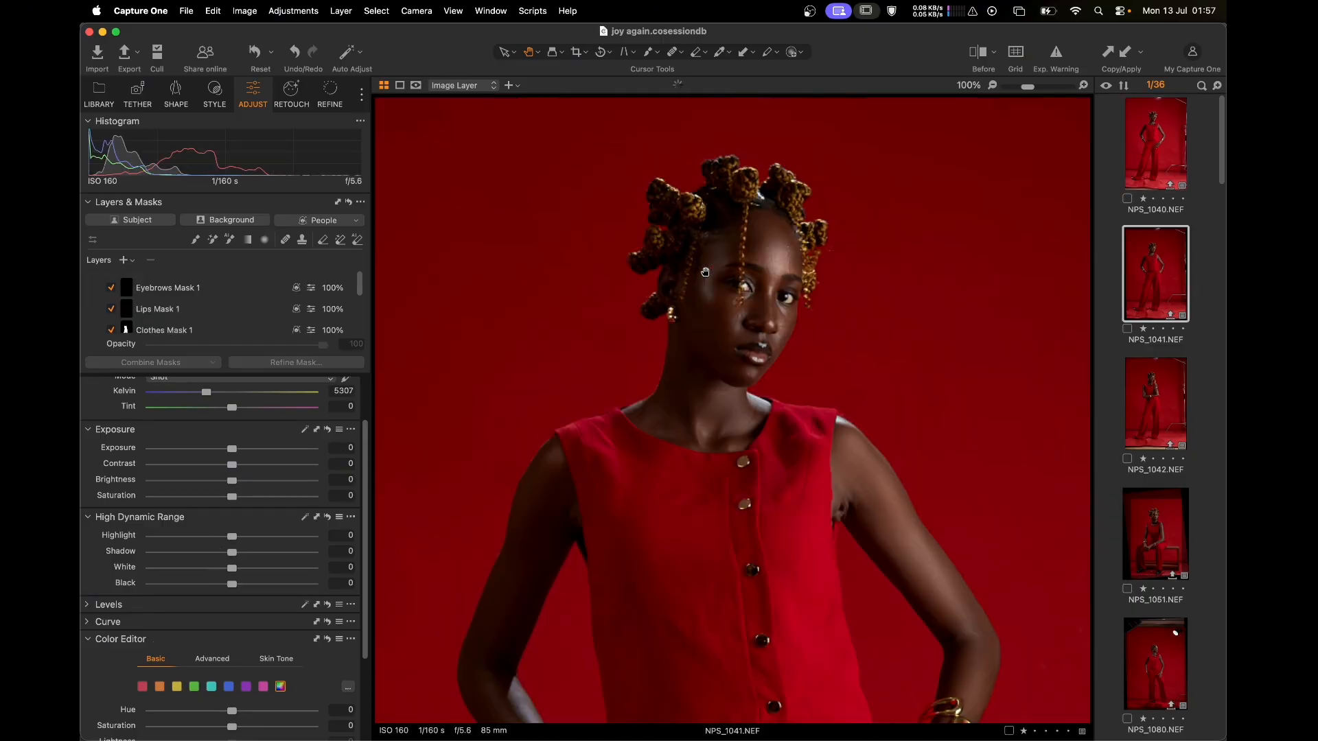
{"action": "left_click", "coordinate": [705, 273]}
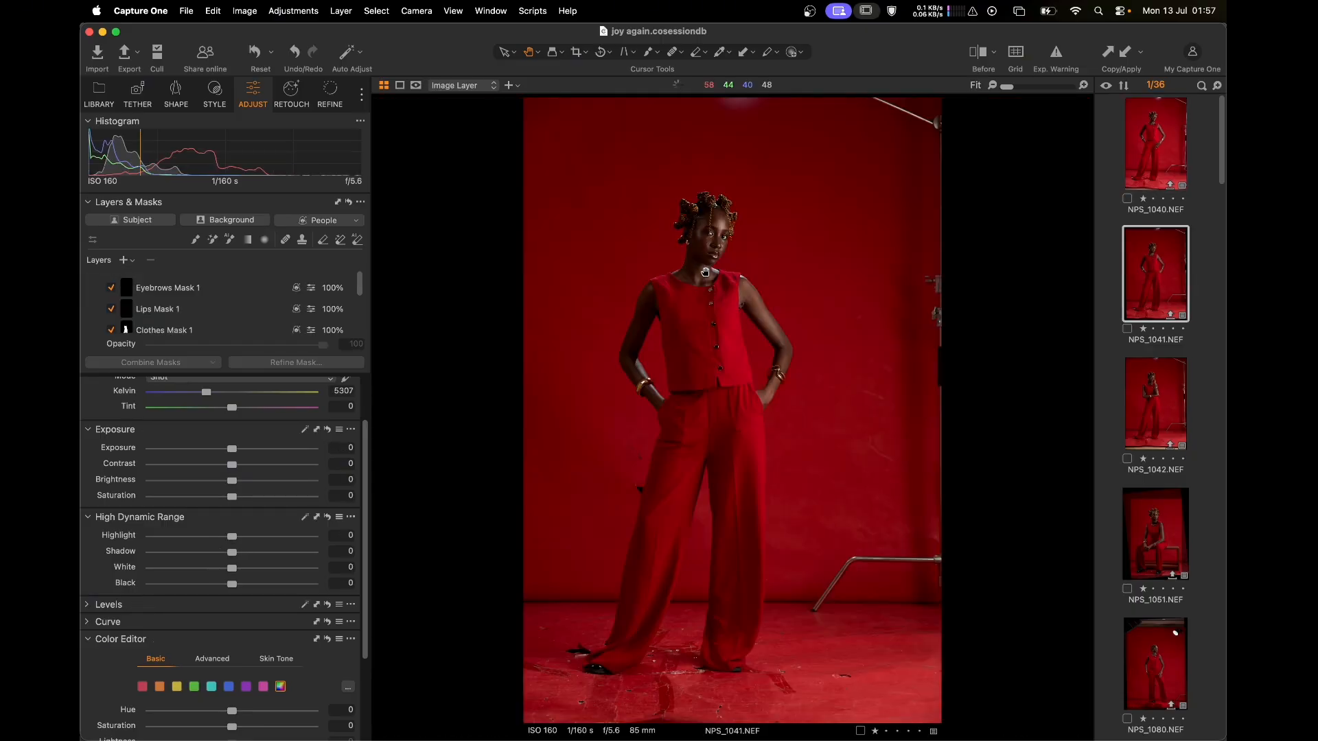
{"action": "left_click", "coordinate": [1159, 141]}
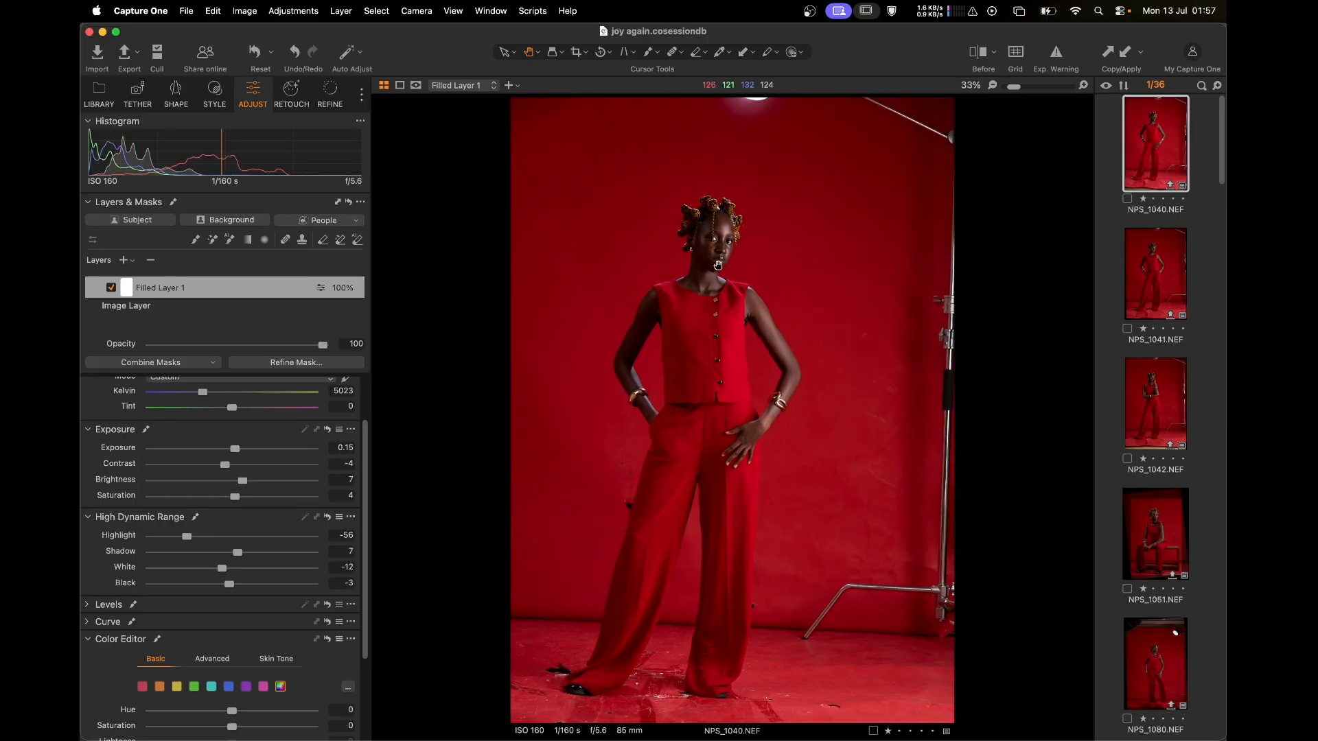
- Check the face up close and lower the filled layer's RGB Levels white point to 248
{"action": "scroll", "coordinate": [718, 265], "scroll_direction": "up", "scroll_amount": 3}
{"action": "left_click_drag", "start_coordinate": [855, 512], "coordinate": [777, 433]}
{"action": "scroll", "coordinate": [777, 432], "scroll_direction": "up", "scroll_amount": 2}
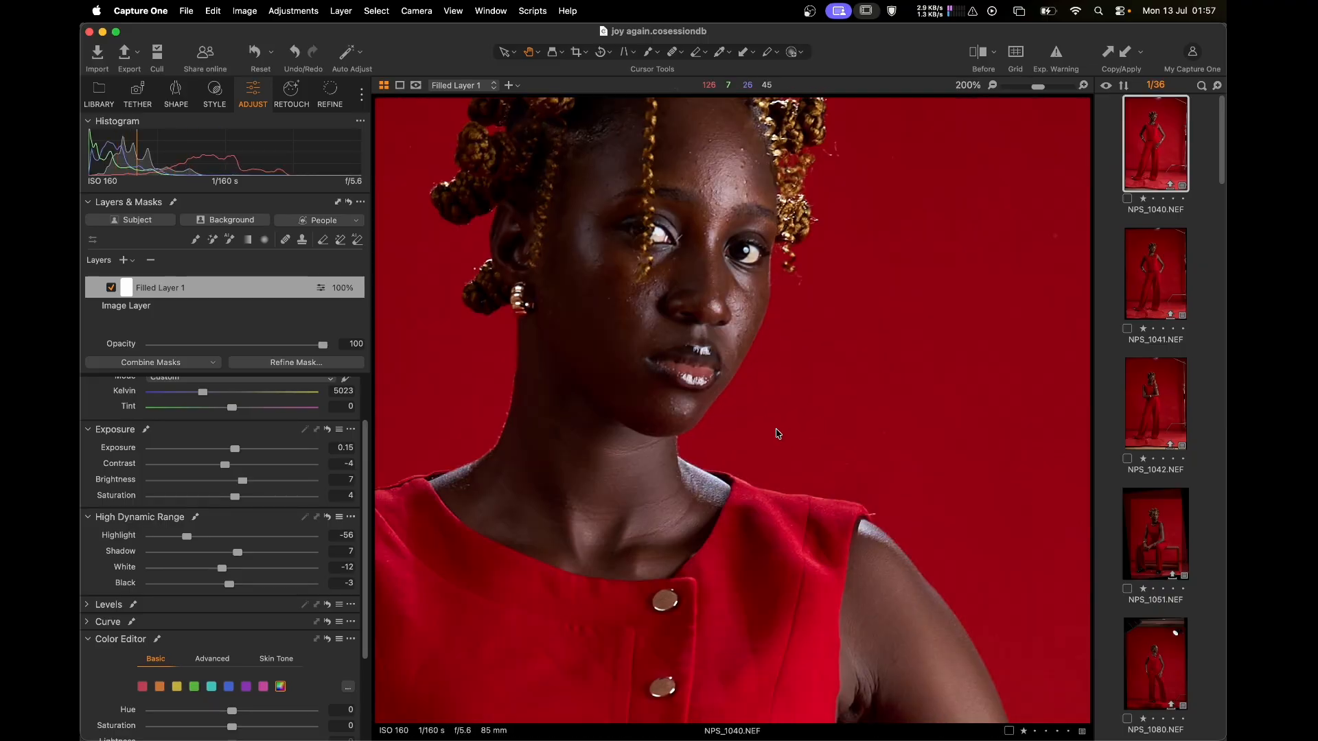
{"action": "left_click_drag", "start_coordinate": [701, 401], "coordinate": [705, 456]}
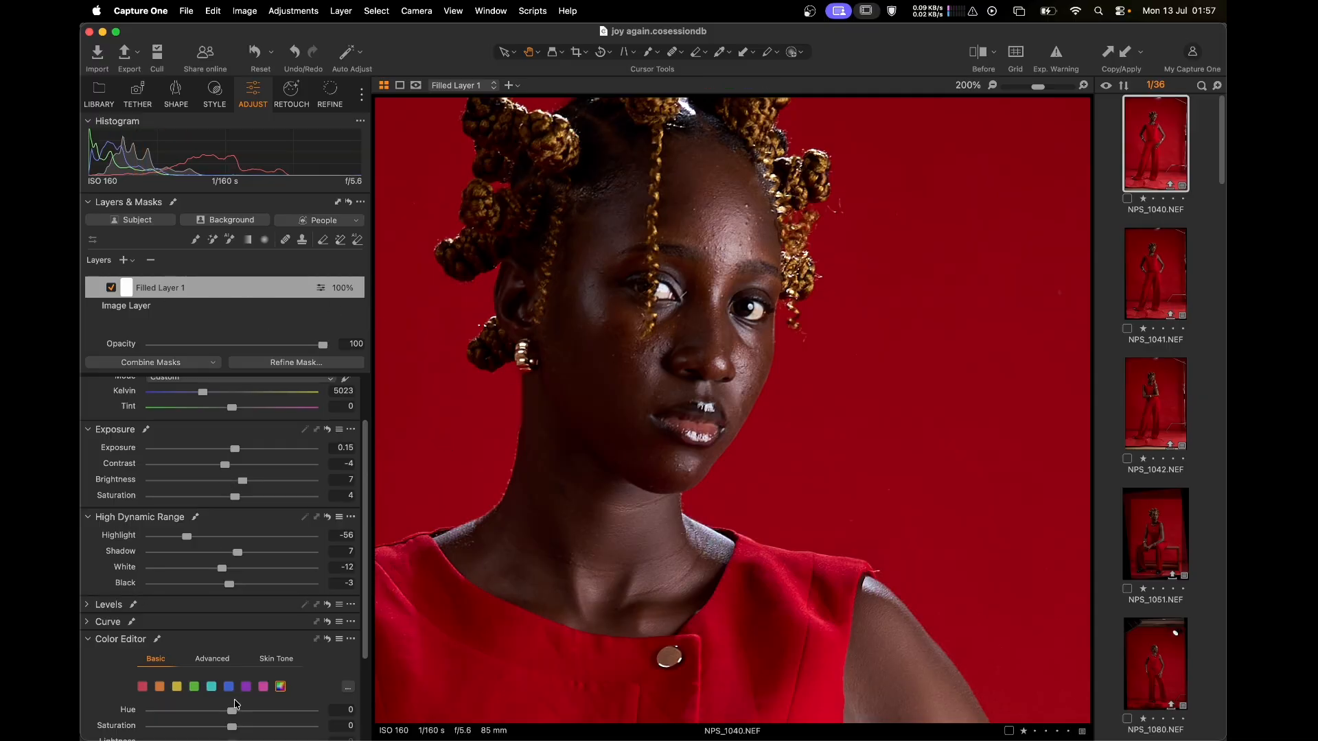
{"action": "scroll", "coordinate": [212, 673], "scroll_direction": "down", "scroll_amount": 1}
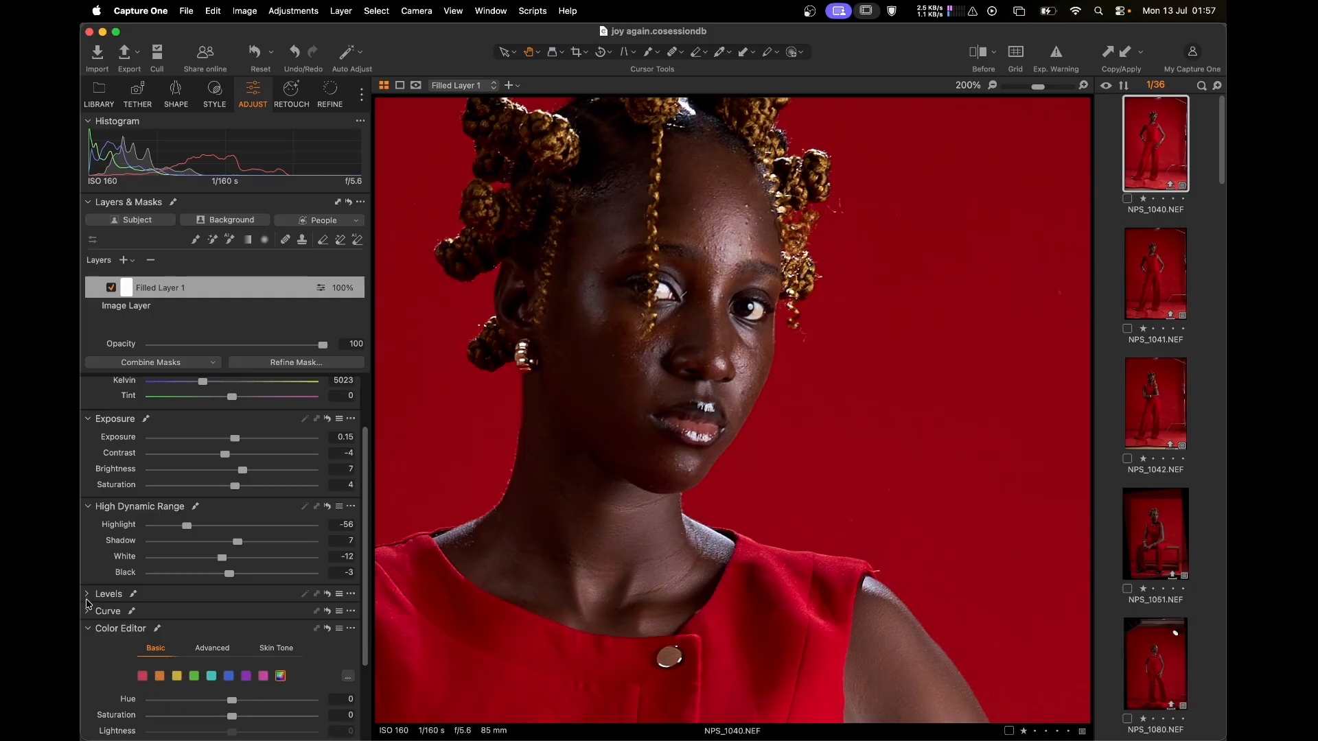
{"action": "left_click", "coordinate": [87, 594]}
{"action": "left_click_drag", "start_coordinate": [349, 687], "coordinate": [341, 686]}
{"action": "scroll", "coordinate": [313, 456], "scroll_direction": "down", "scroll_amount": 5}
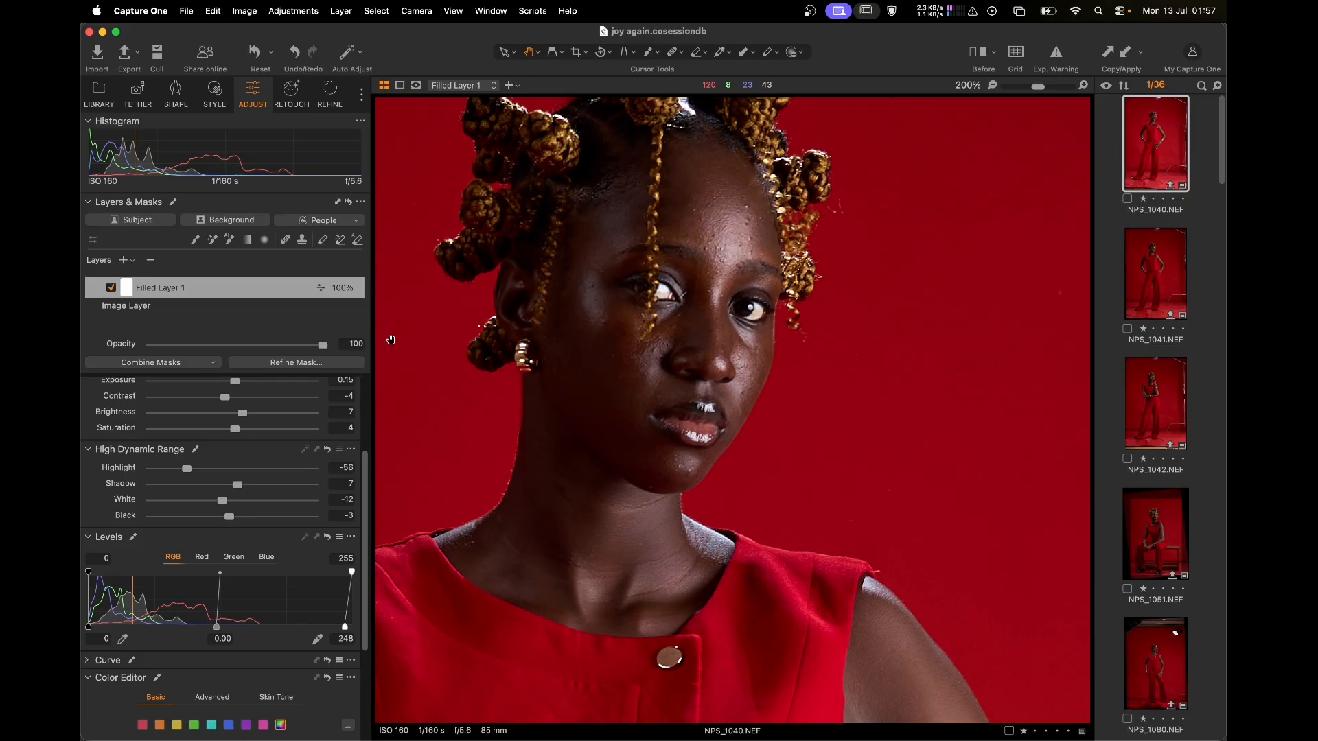
- Create an automatic background mask layer, check its mask overlay, and set the layer's saturation to 5
{"action": "key", "text": "super+minus"}
{"action": "key", "text": "super+minus"}
{"action": "key", "text": "super+minus"}
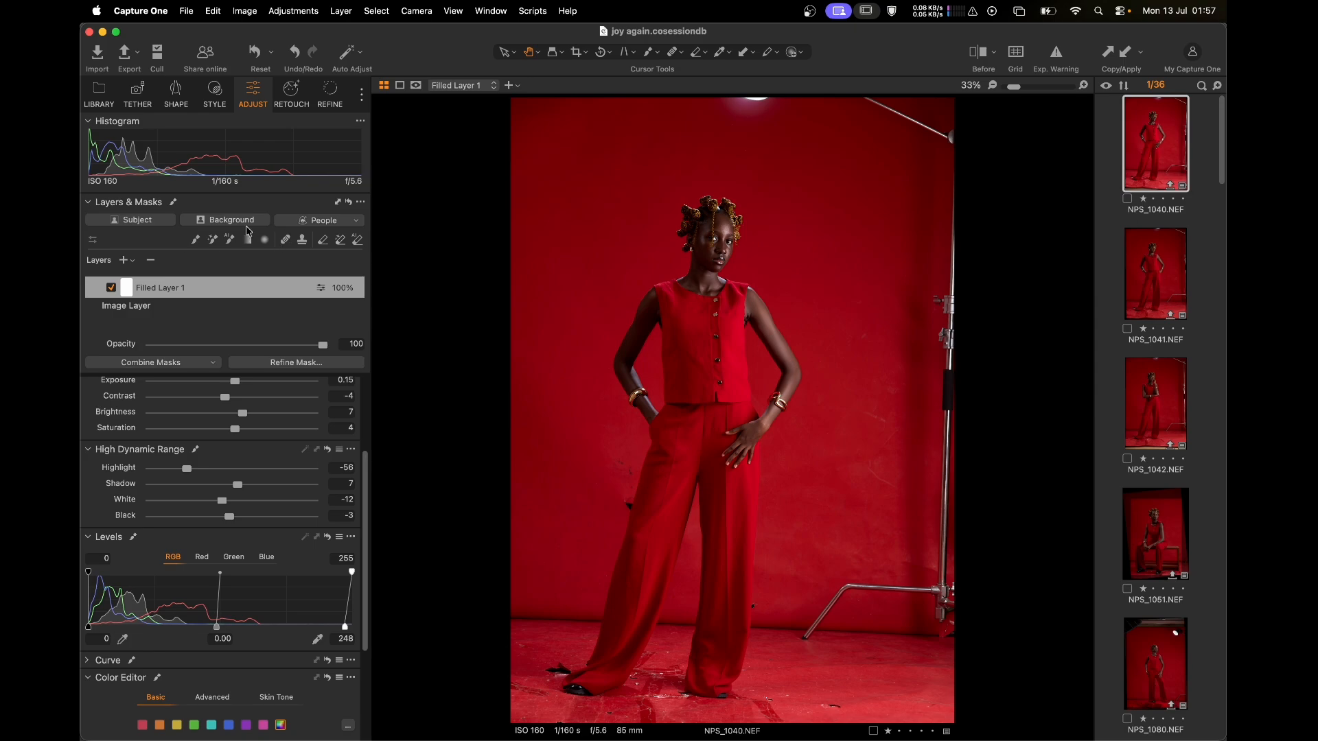
{"action": "left_click", "coordinate": [252, 223]}
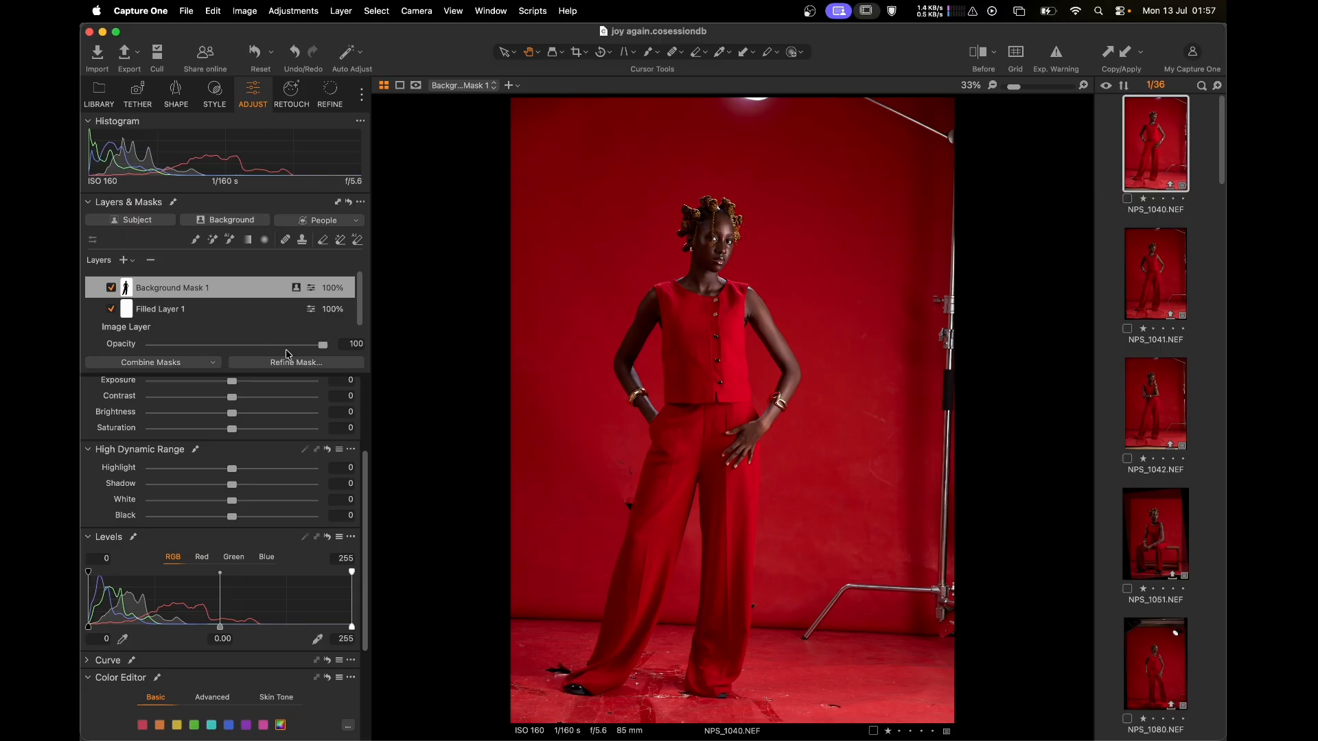
{"action": "key", "text": "m"}
{"action": "key", "text": "m"}
{"action": "key", "text": "m"}
{"action": "key", "text": "m"}
{"action": "left_click_drag", "start_coordinate": [229, 431], "coordinate": [232, 432]}
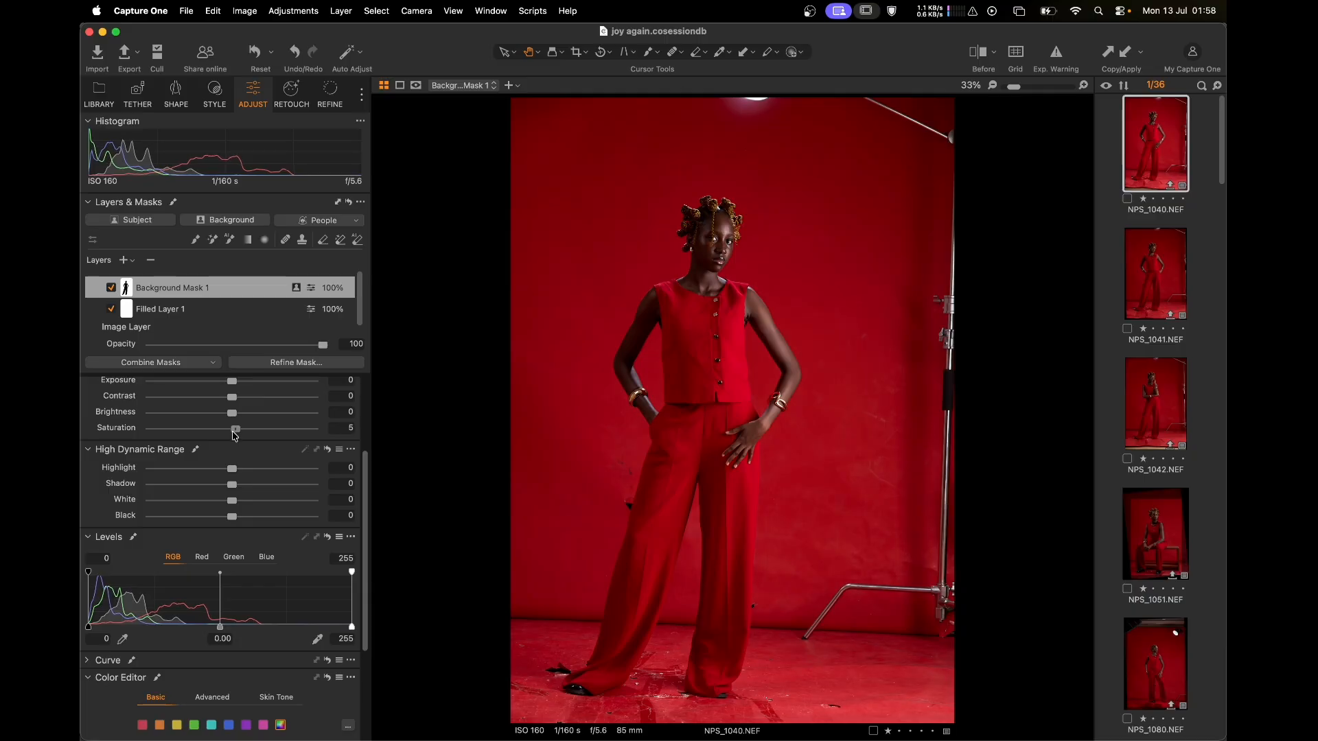
- Raise the saturation of the red range to 11.2 on the background mask layer with the basic Color Editor
{"action": "scroll", "coordinate": [238, 606], "scroll_direction": "down", "scroll_amount": 5}
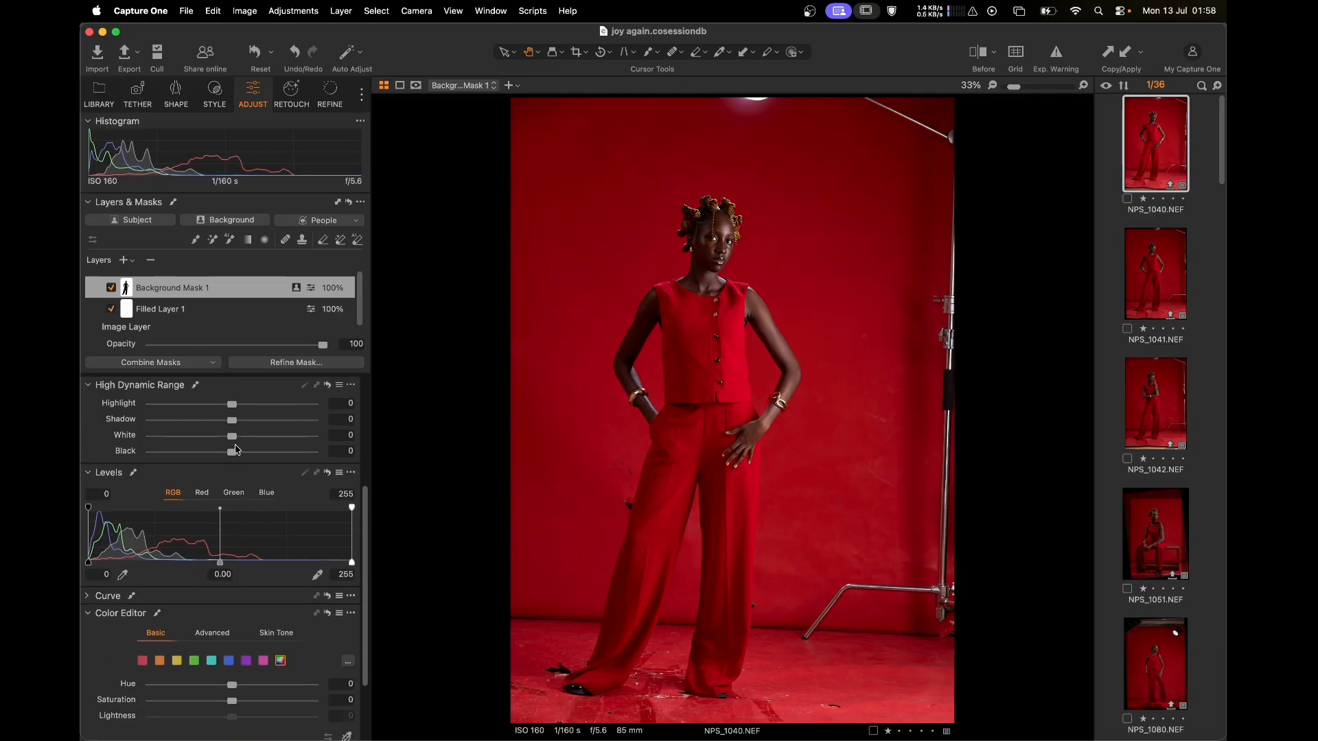
{"action": "left_click", "coordinate": [142, 563]}
{"action": "left_click", "coordinate": [243, 606]}
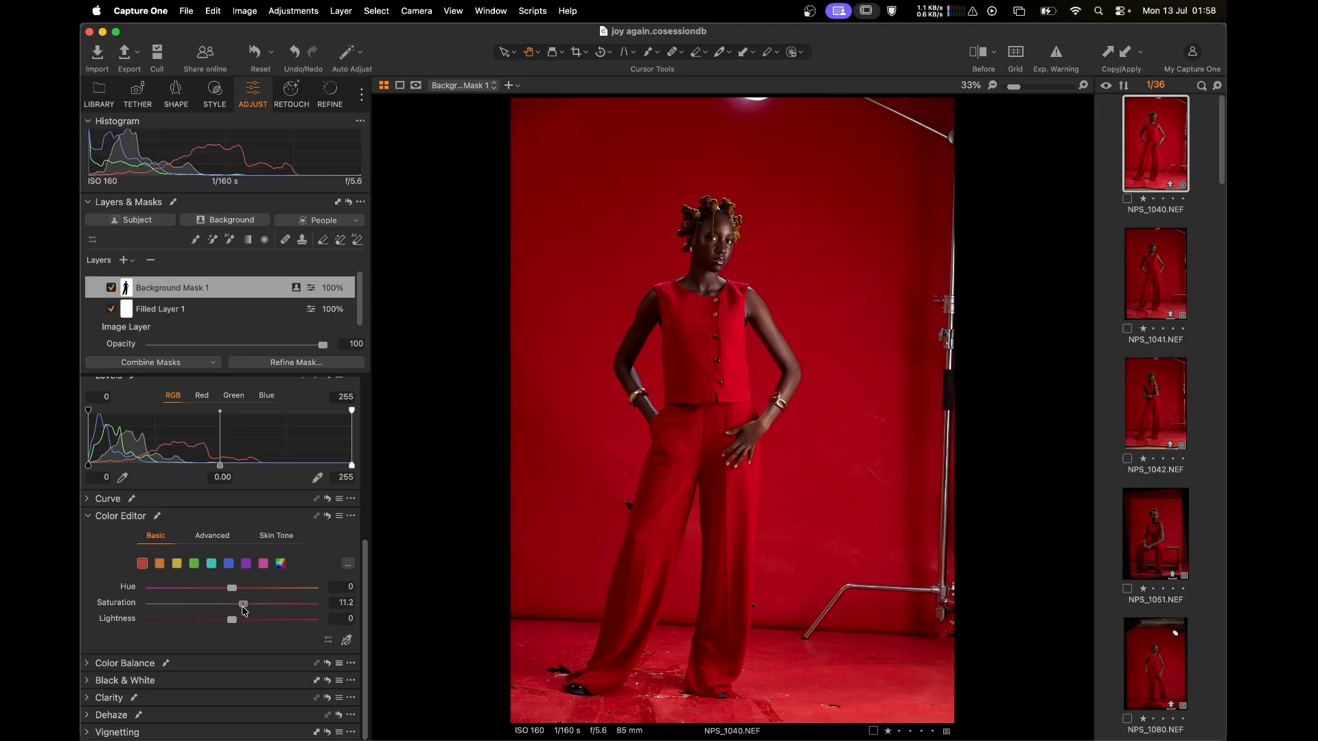
- Set the red range's lightness to -8.8 and hue to -1.2 on the background mask layer, and check the outfit up close
{"action": "left_click", "coordinate": [218, 619]}
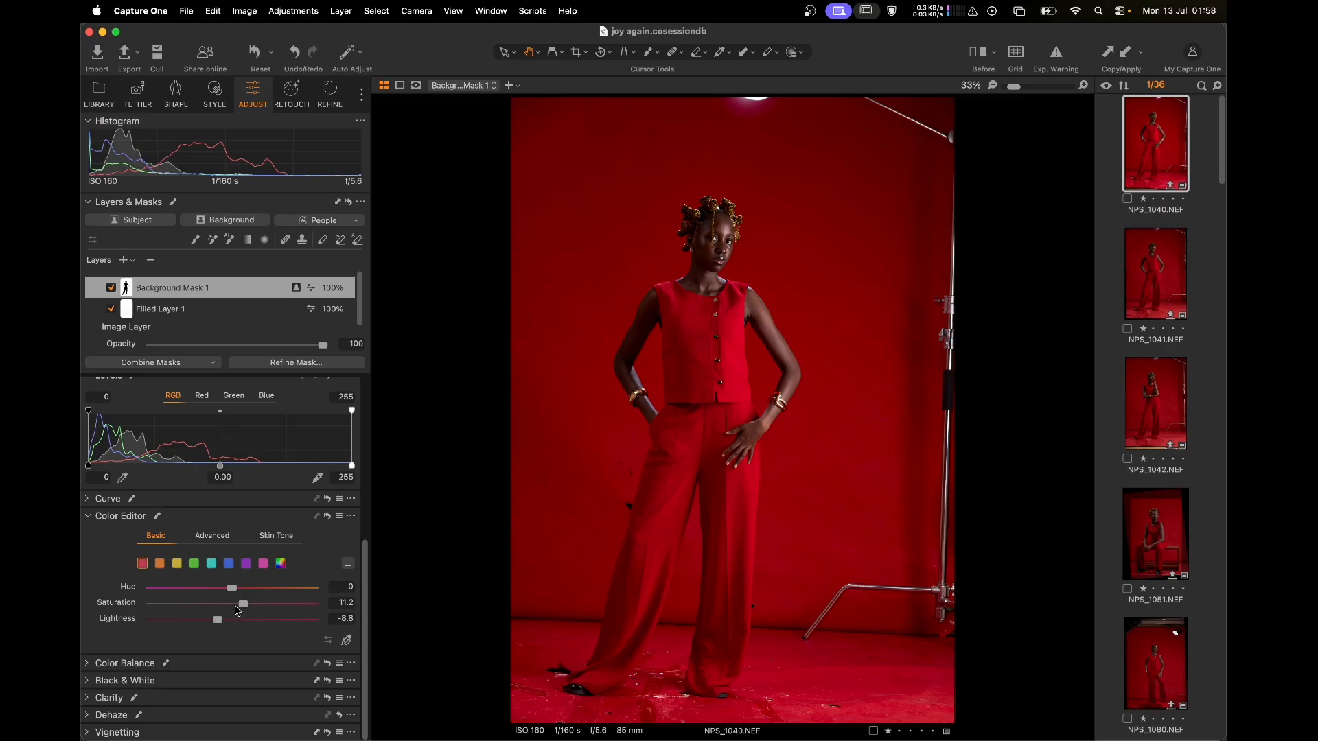
{"action": "left_click", "coordinate": [221, 589]}
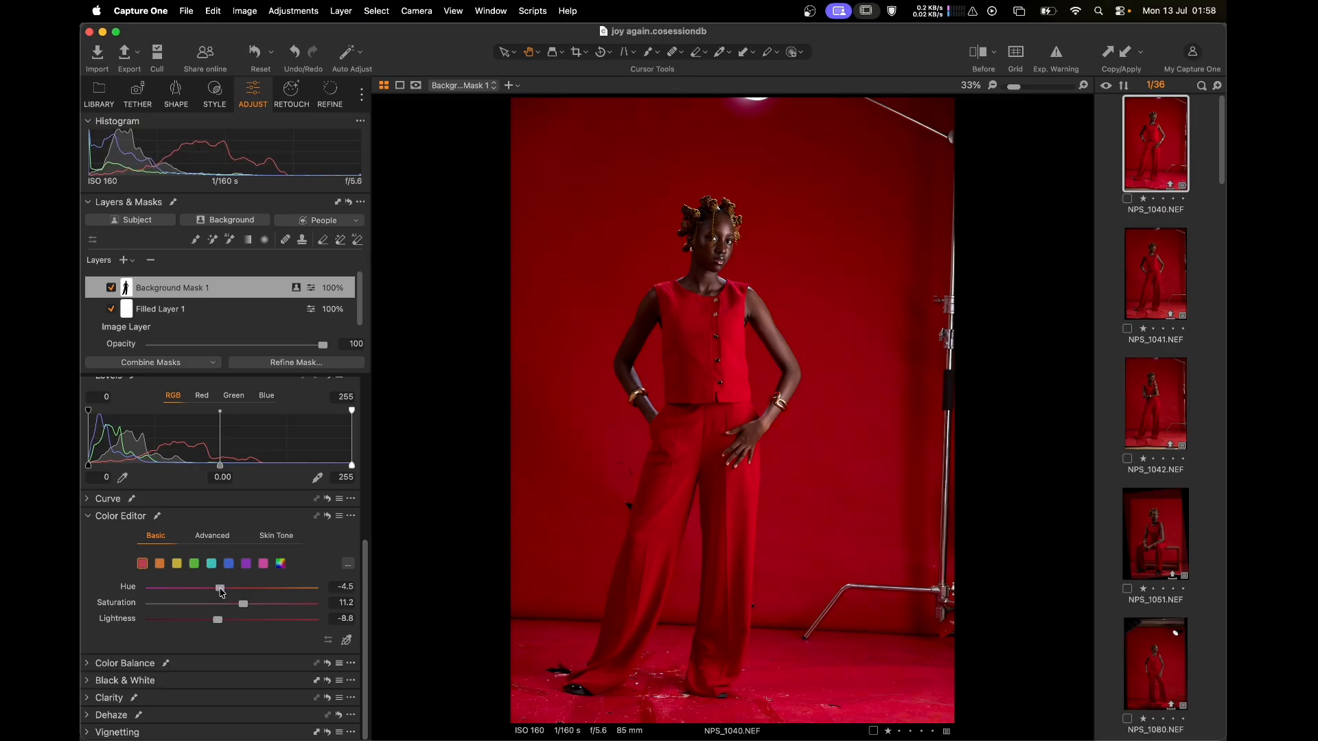
{"action": "left_click", "coordinate": [228, 588]}
{"action": "left_click", "coordinate": [720, 334]}
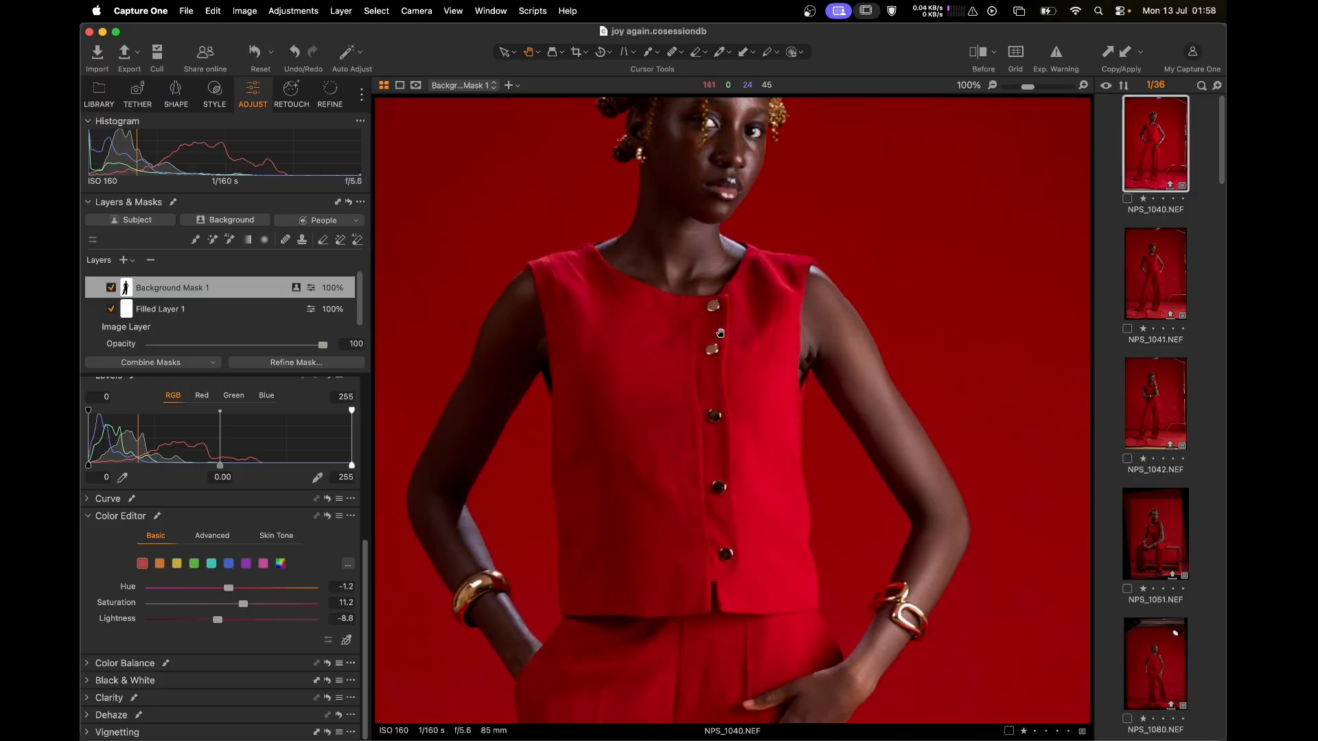
{"action": "left_click", "coordinate": [720, 334]}
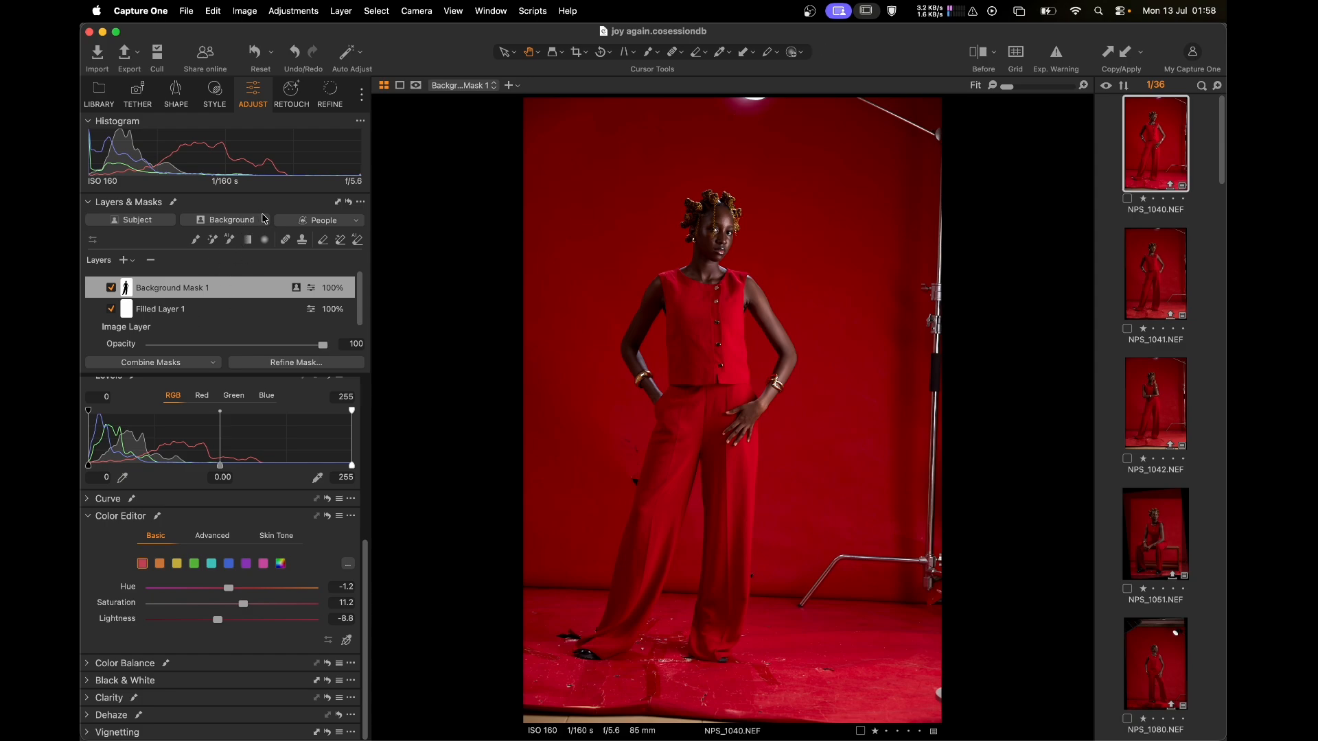
- Create a people mask layer covering body skin and face skin, and display its mask overlay on the face and arms
{"action": "left_click", "coordinate": [357, 221]}
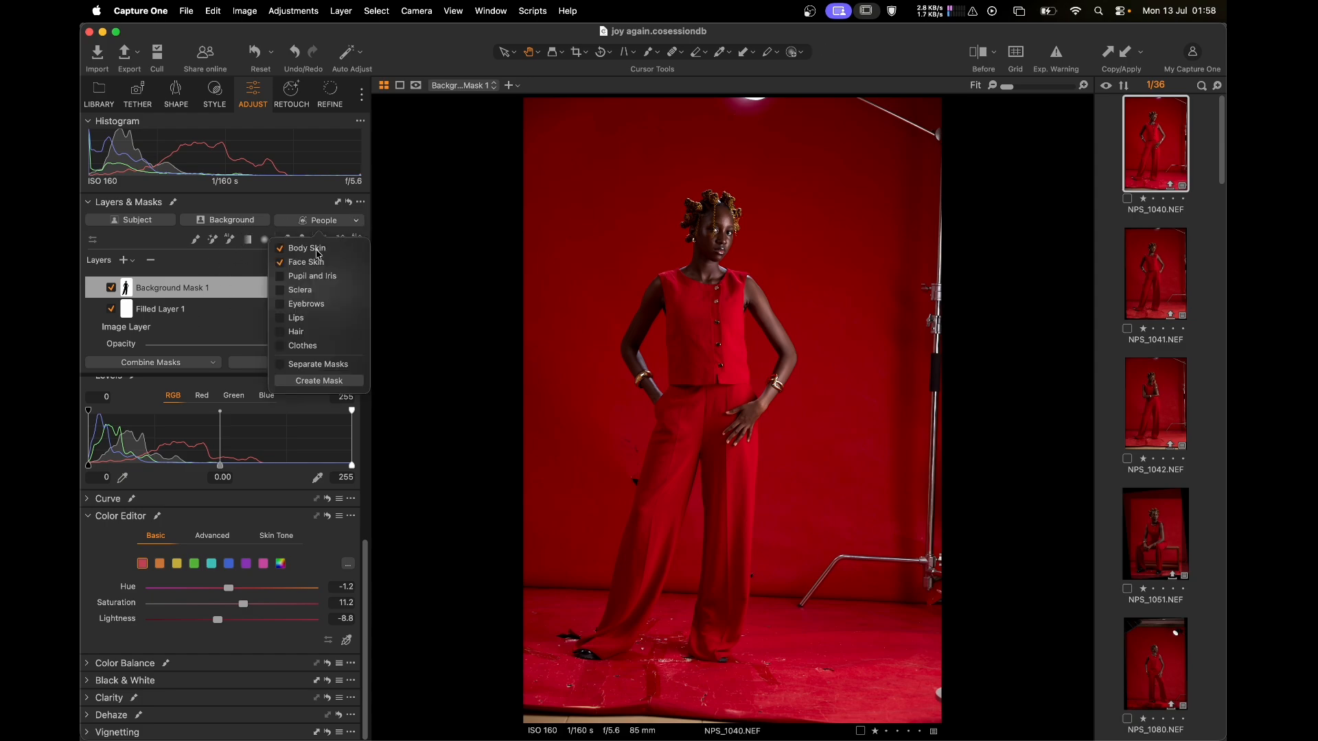
{"action": "left_click", "coordinate": [341, 382]}
{"action": "left_click", "coordinate": [333, 388]}
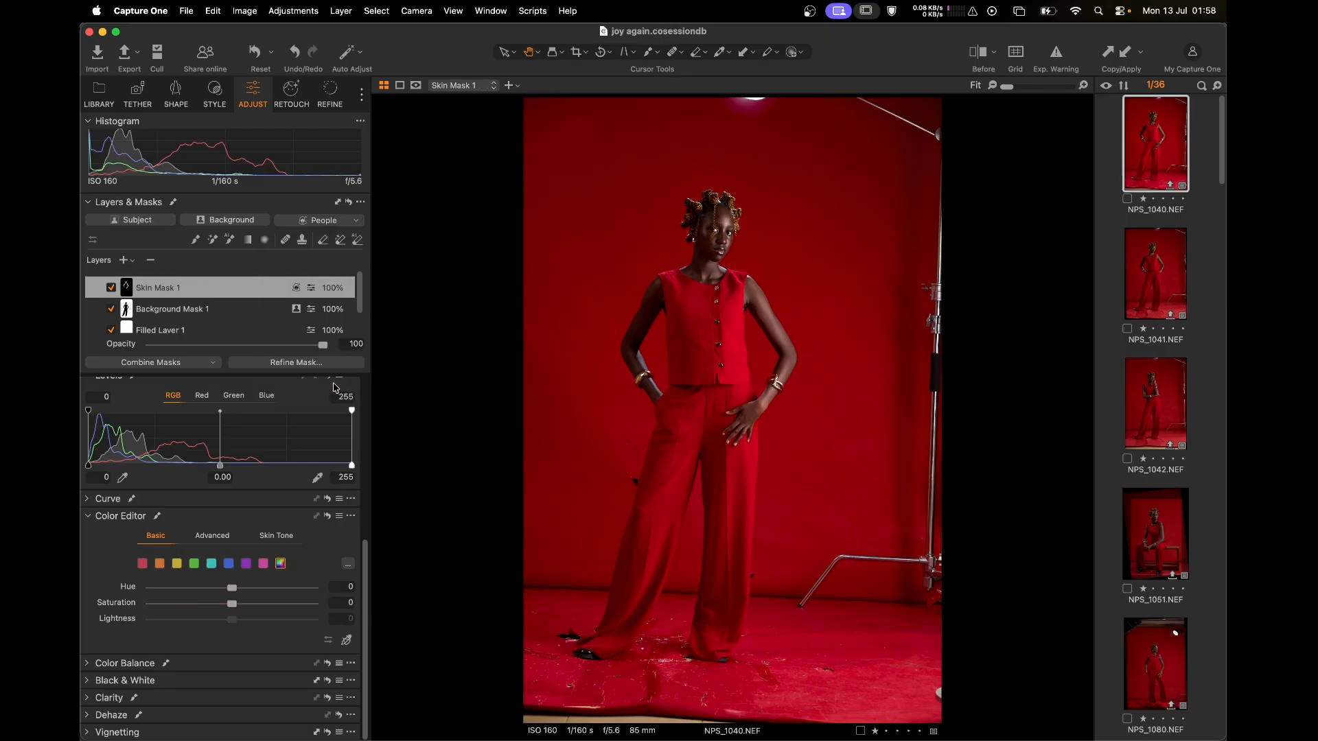
{"action": "scroll", "coordinate": [732, 332], "scroll_direction": "up", "scroll_amount": 4}
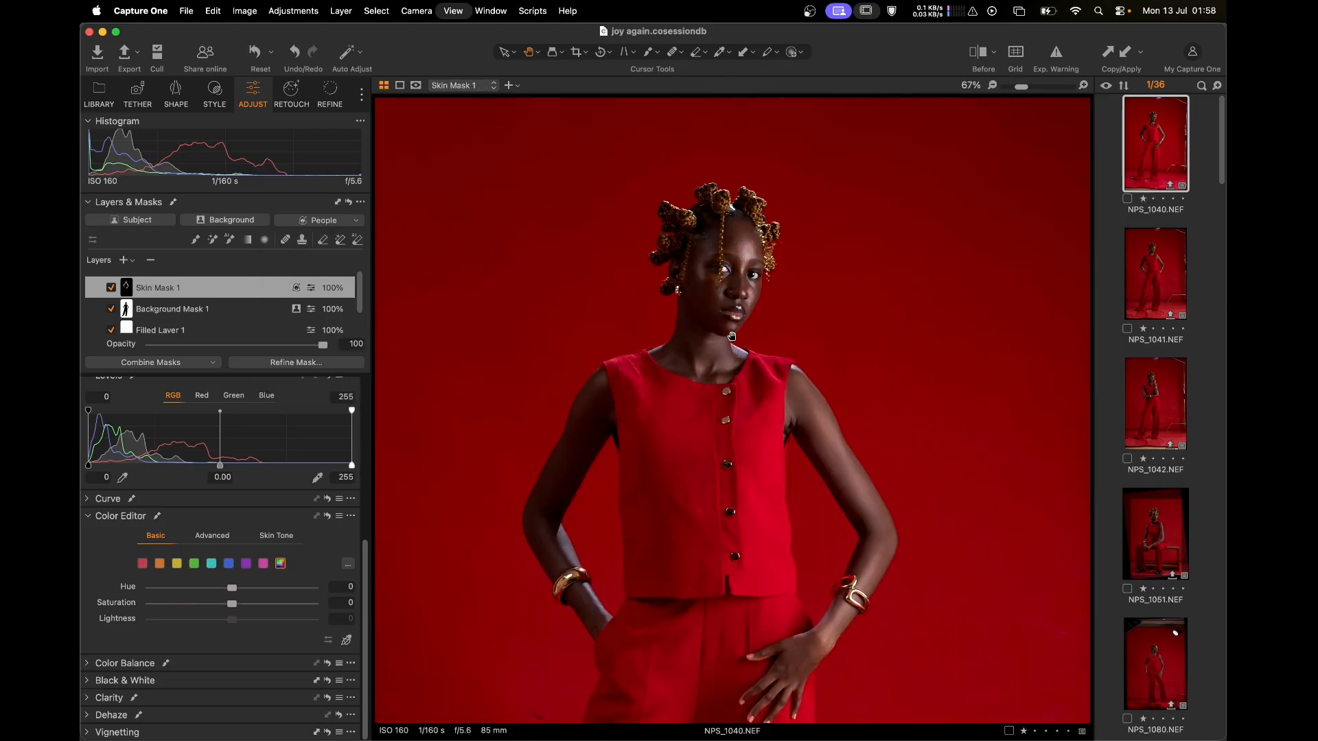
{"action": "key", "text": "m"}
{"action": "key", "text": "m"}
{"action": "key", "text": "m"}
{"action": "key", "text": "m"}
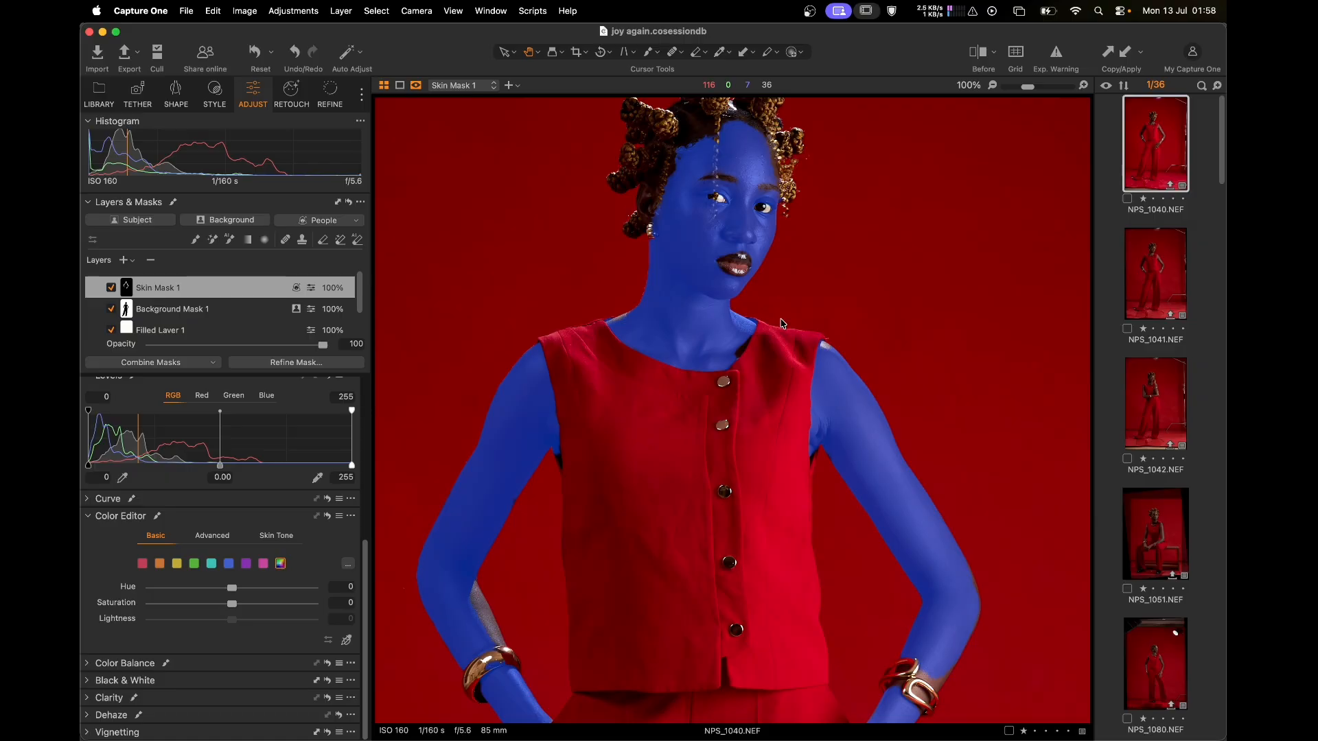
{"action": "key", "text": "m"}
- Clean up the skin mask: paint in the missed little finger, thumb and forearm edge, and erase the spill between the fingers
{"action": "left_click_drag", "start_coordinate": [781, 322], "coordinate": [738, 91]}
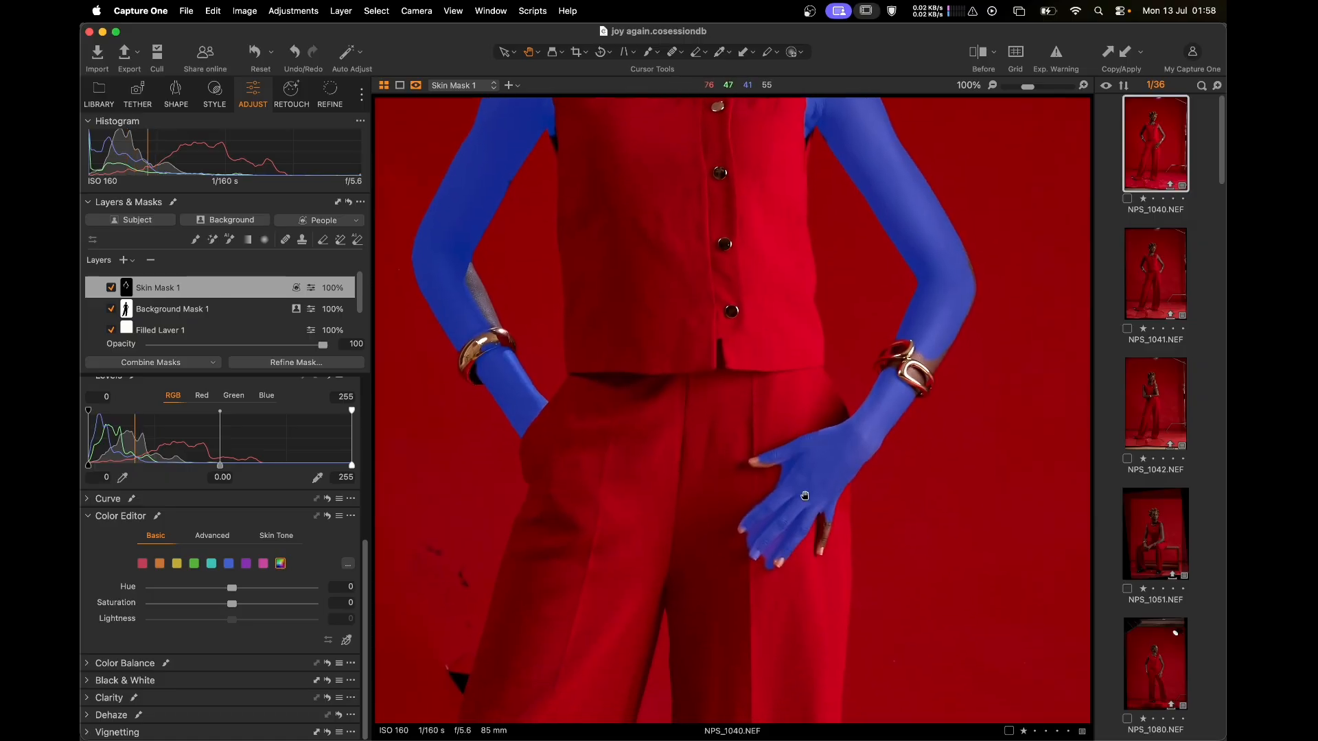
{"action": "key", "text": "b"}
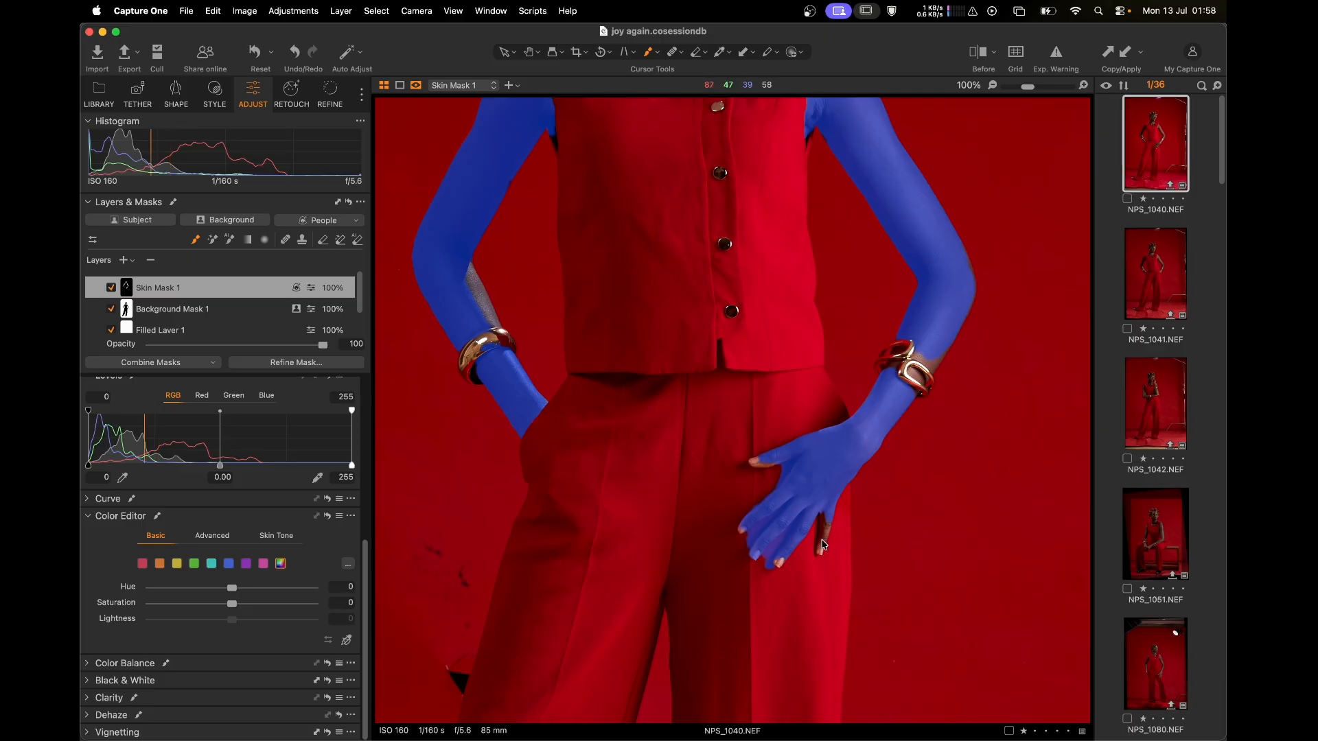
{"action": "left_click_drag", "start_coordinate": [824, 519], "coordinate": [823, 543]}
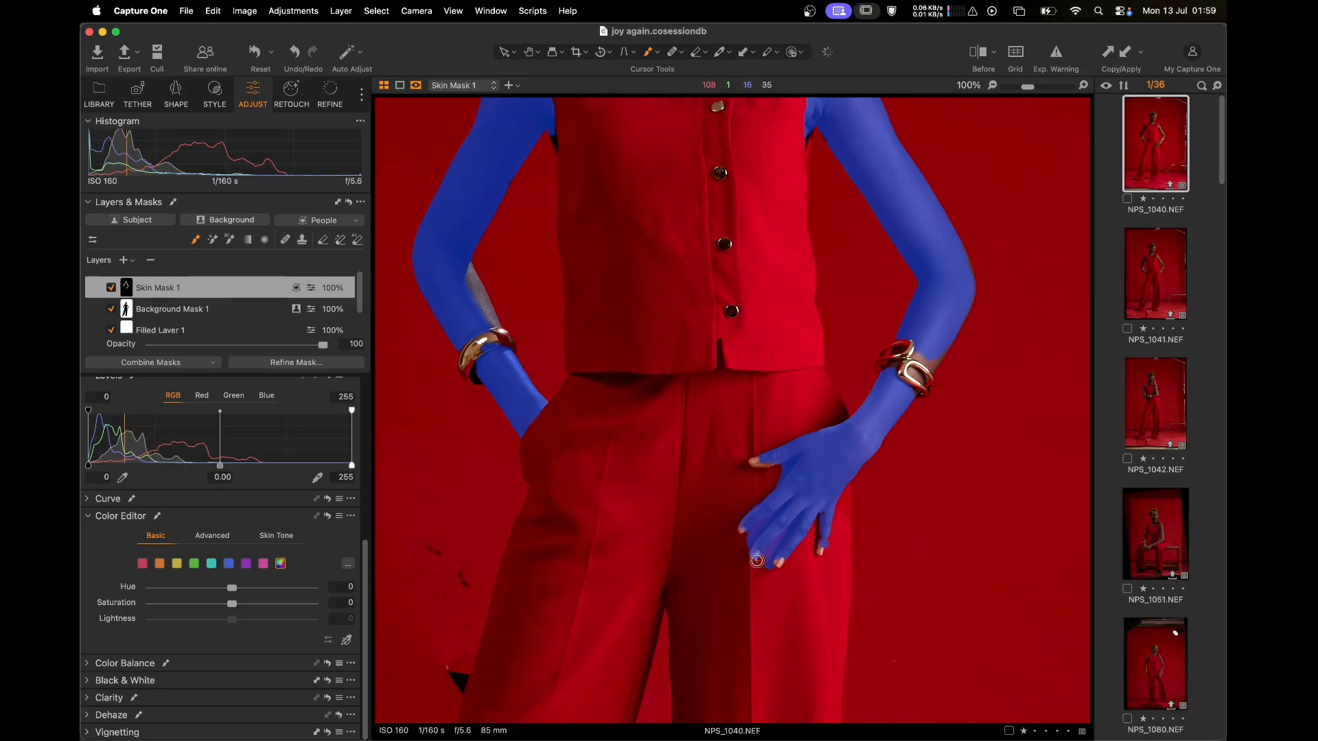
{"action": "key", "text": "e"}
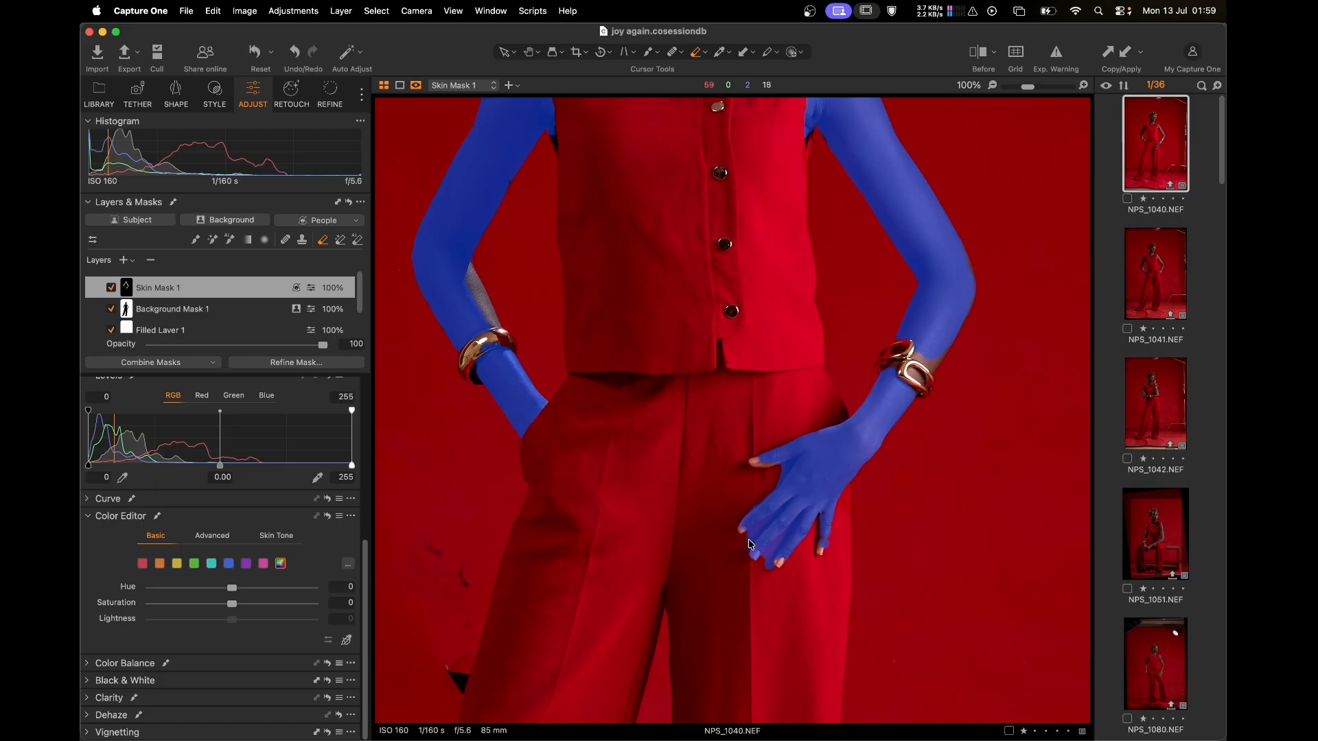
{"action": "left_click_drag", "start_coordinate": [748, 540], "coordinate": [780, 513]}
{"action": "left_click_drag", "start_coordinate": [770, 562], "coordinate": [798, 515]}
{"action": "key", "text": "b"}
{"action": "left_click_drag", "start_coordinate": [771, 461], "coordinate": [758, 465]}
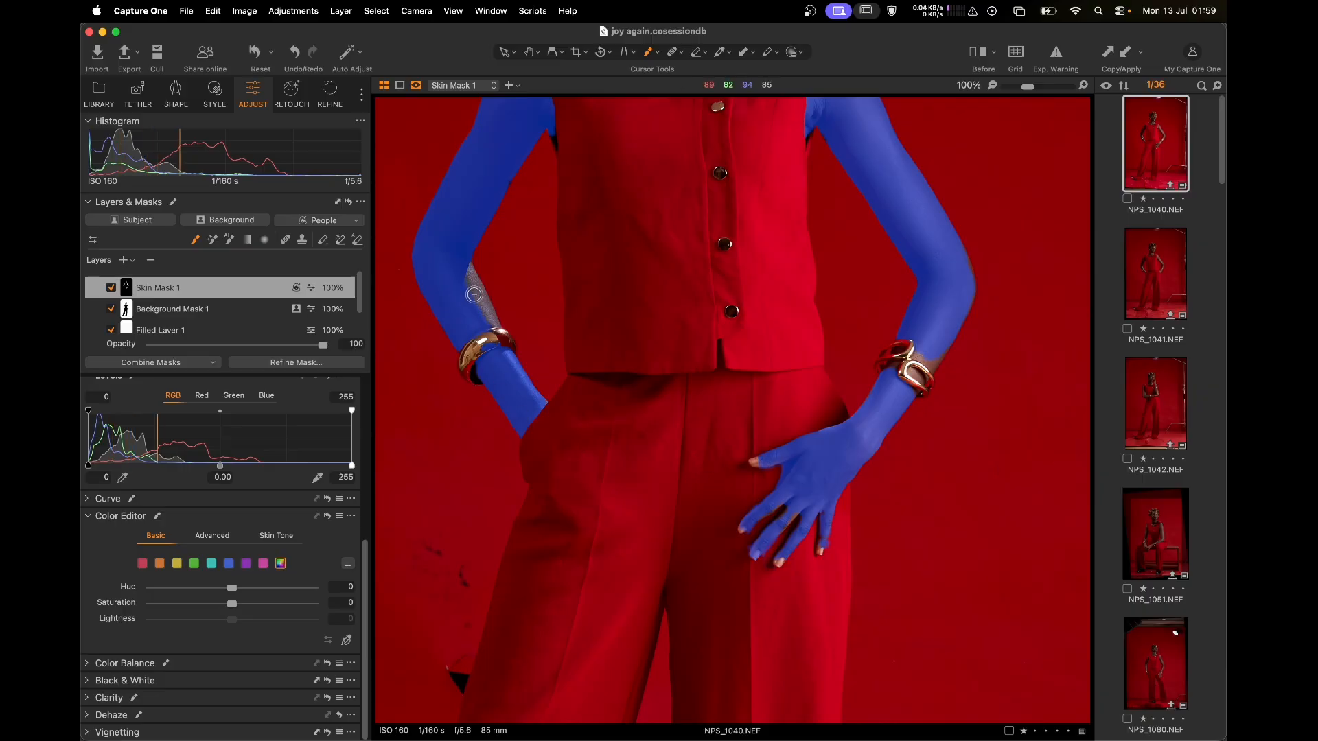
{"action": "mouse_move", "coordinate": [487, 321]}
{"action": "left_mouse_down"}
{"action": "mouse_move", "coordinate": [466, 269]}
{"action": "mouse_move", "coordinate": [489, 320]}
{"action": "mouse_move", "coordinate": [470, 306]}
{"action": "left_mouse_up"}
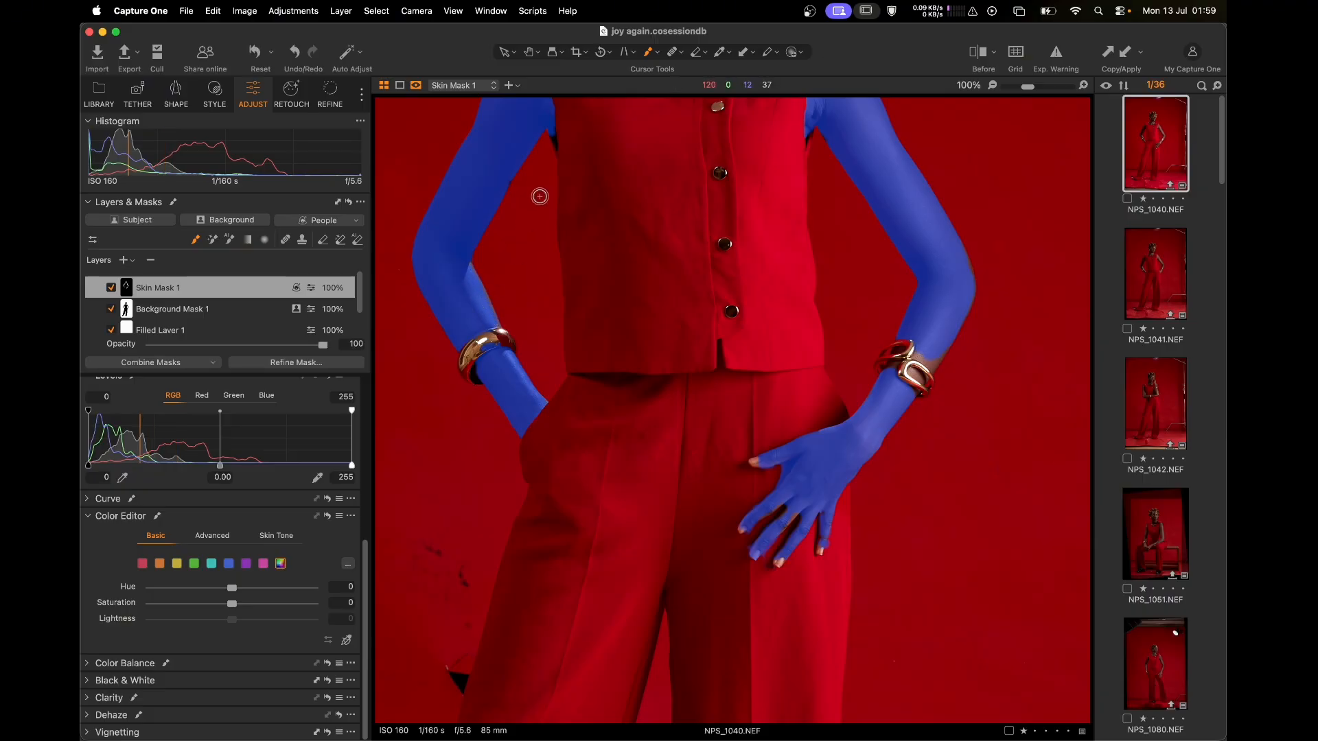
- Check the skin mask over the legs and full figure, hide its overlay, and refine the mask with a radius of 15
{"action": "left_click_drag", "start_coordinate": [655, 500], "coordinate": [748, 132]}
{"action": "left_click_drag", "start_coordinate": [680, 335], "coordinate": [641, 364]}
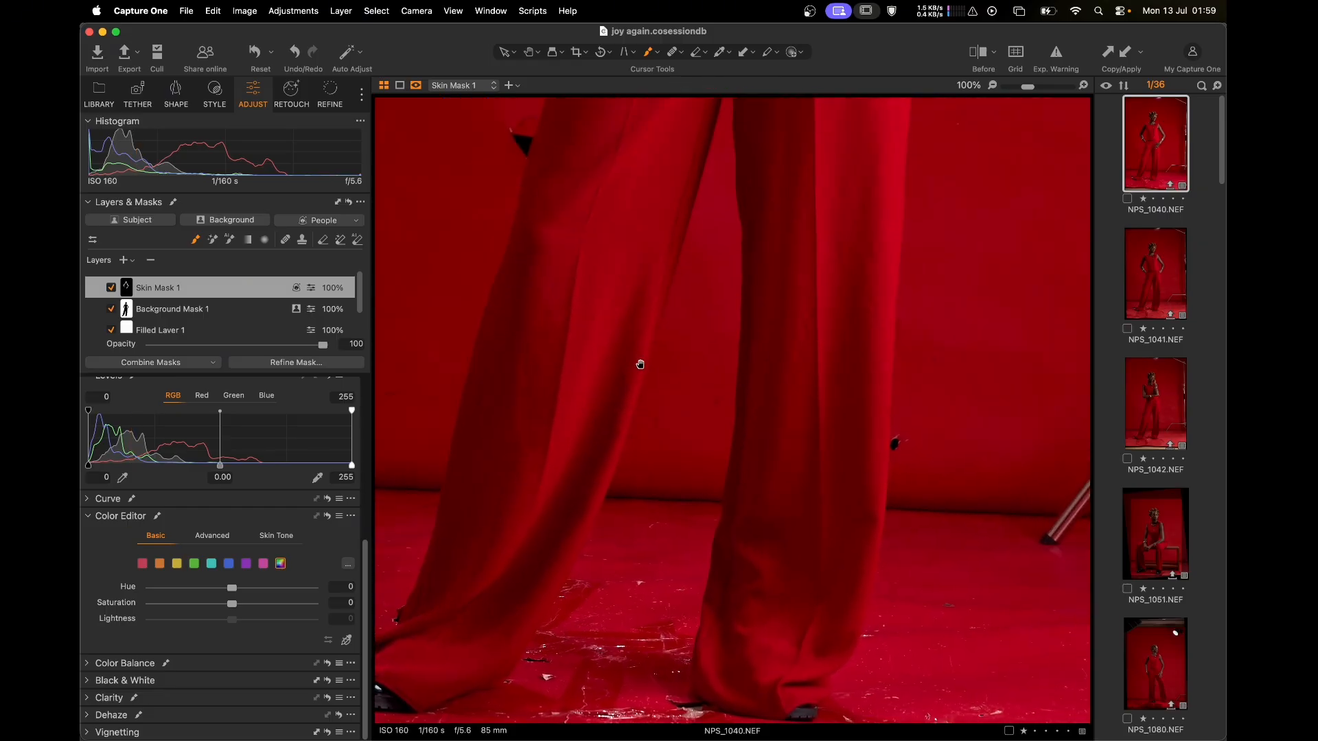
{"action": "key", "text": "z"}
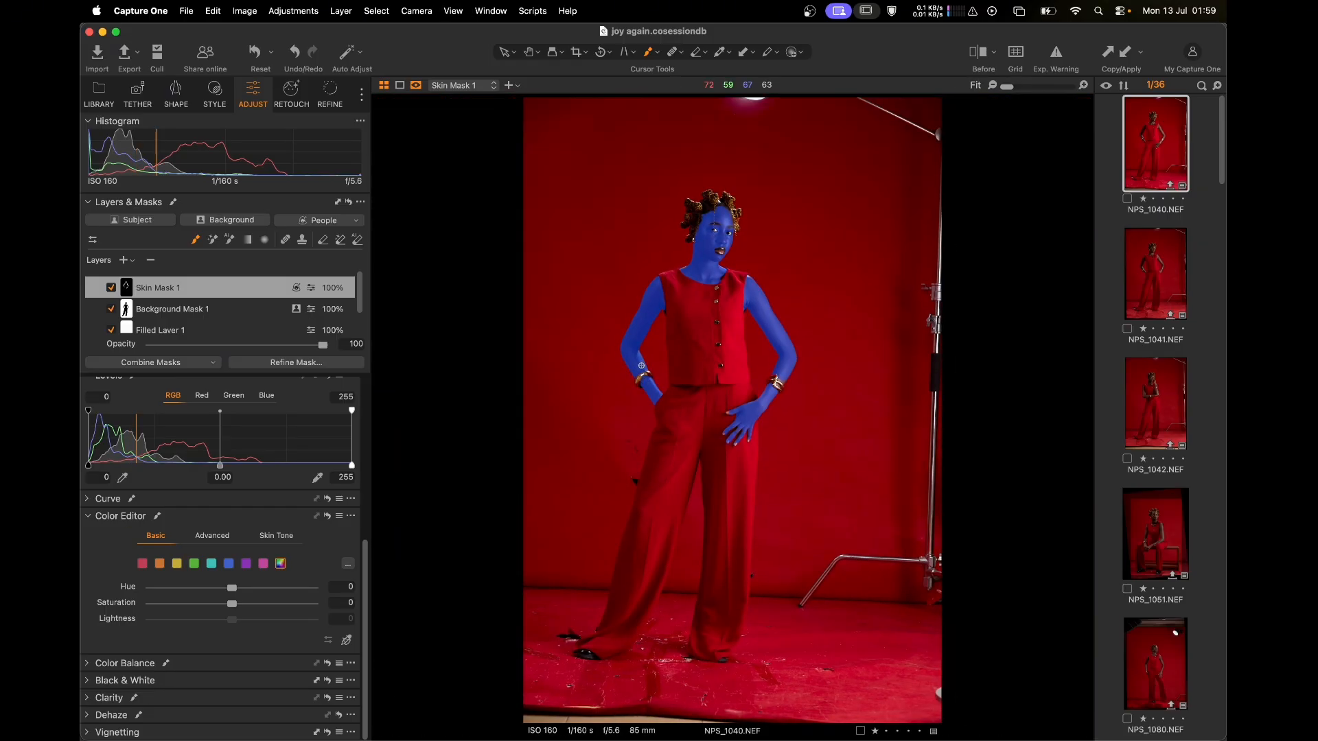
{"action": "key", "text": "m"}
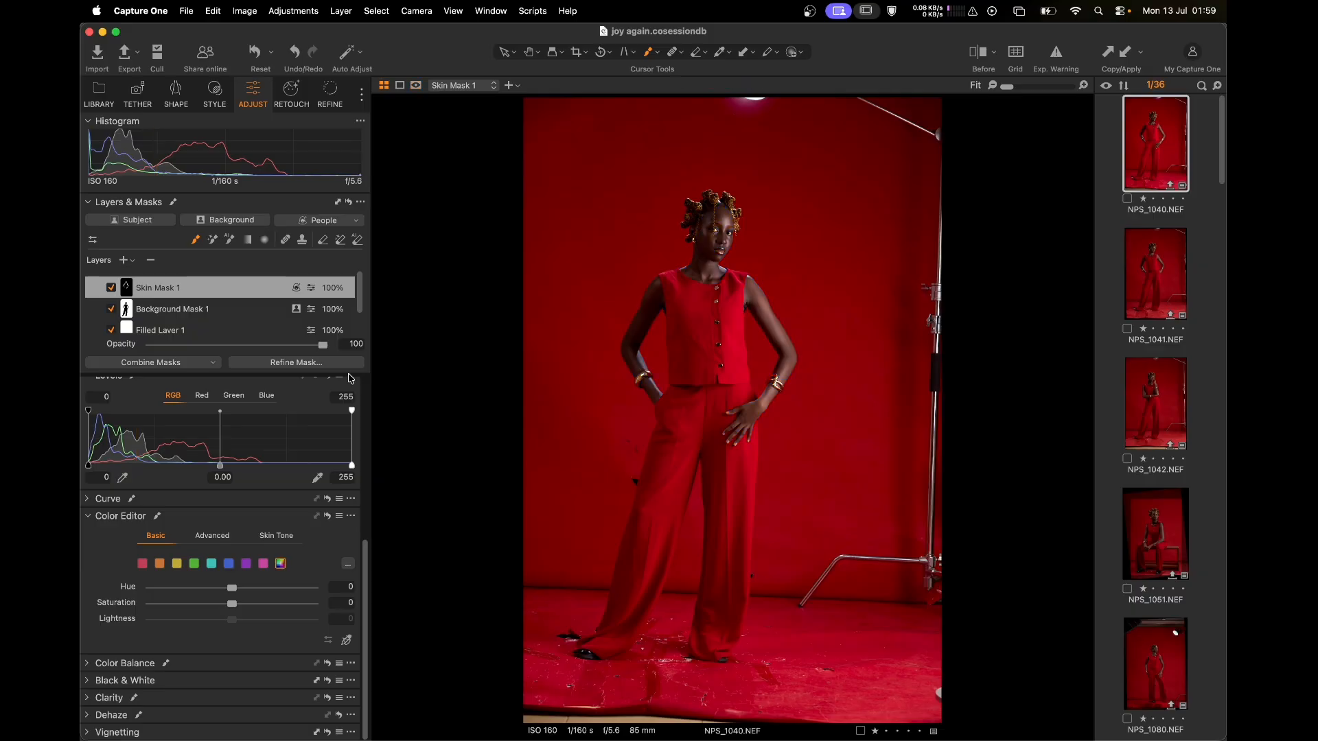
{"action": "left_click", "coordinate": [318, 362]}
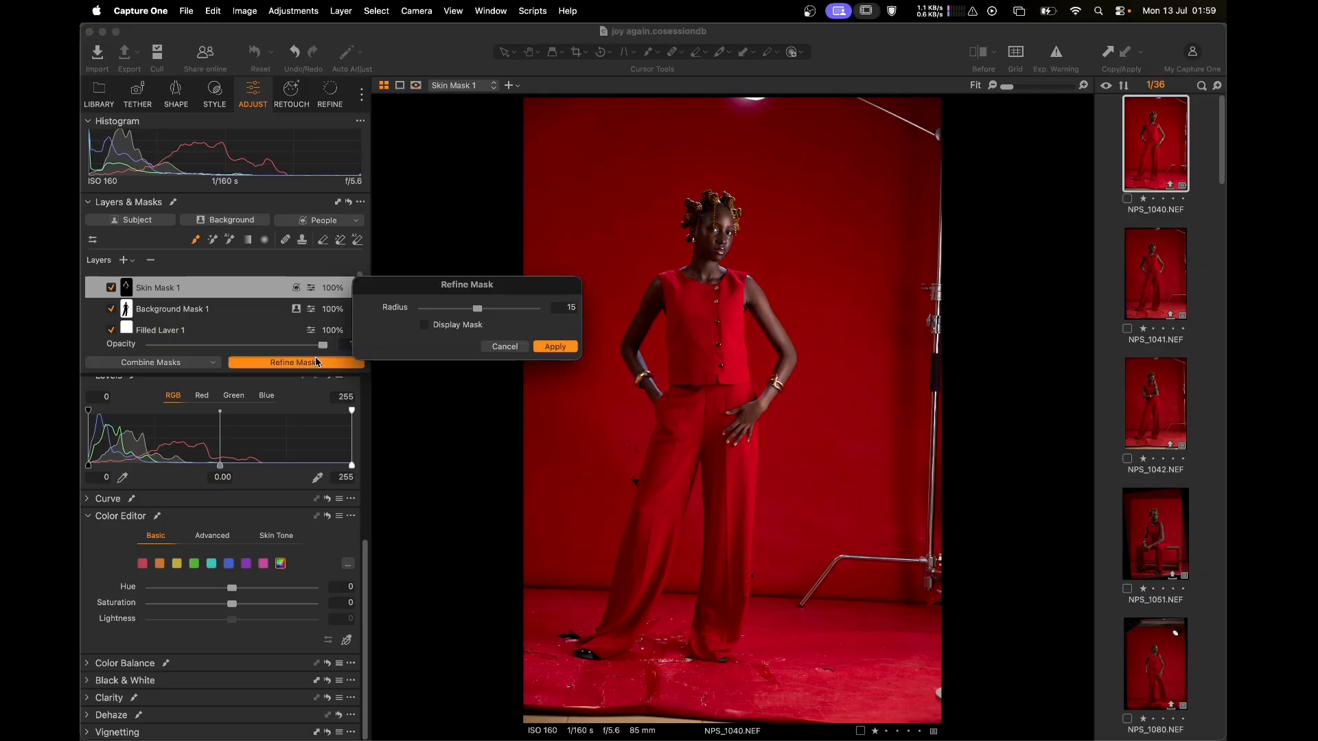
{"action": "left_click", "coordinate": [556, 346]}
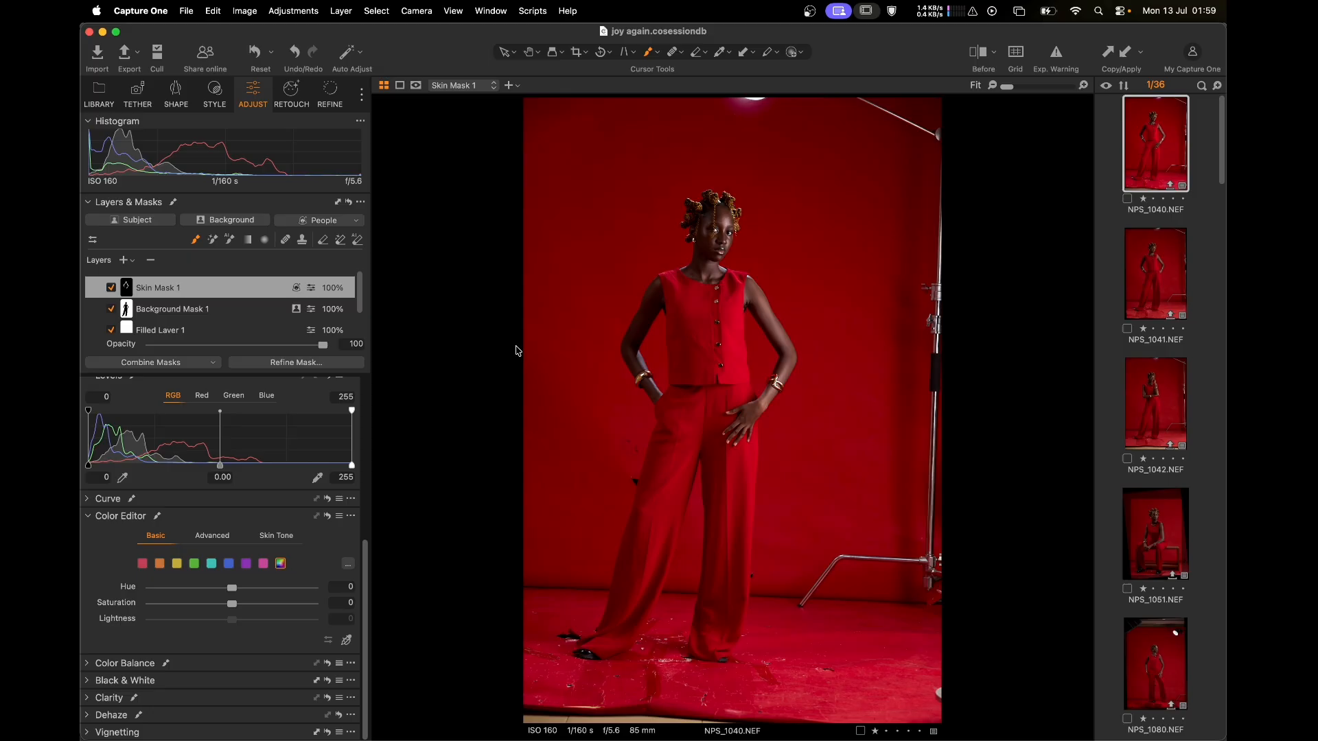
- Sample the facial skin beside the nose for the Color Editor's Skin Tone correction and adjust the sampled range on the color wheel
{"action": "left_click", "coordinate": [277, 536]}
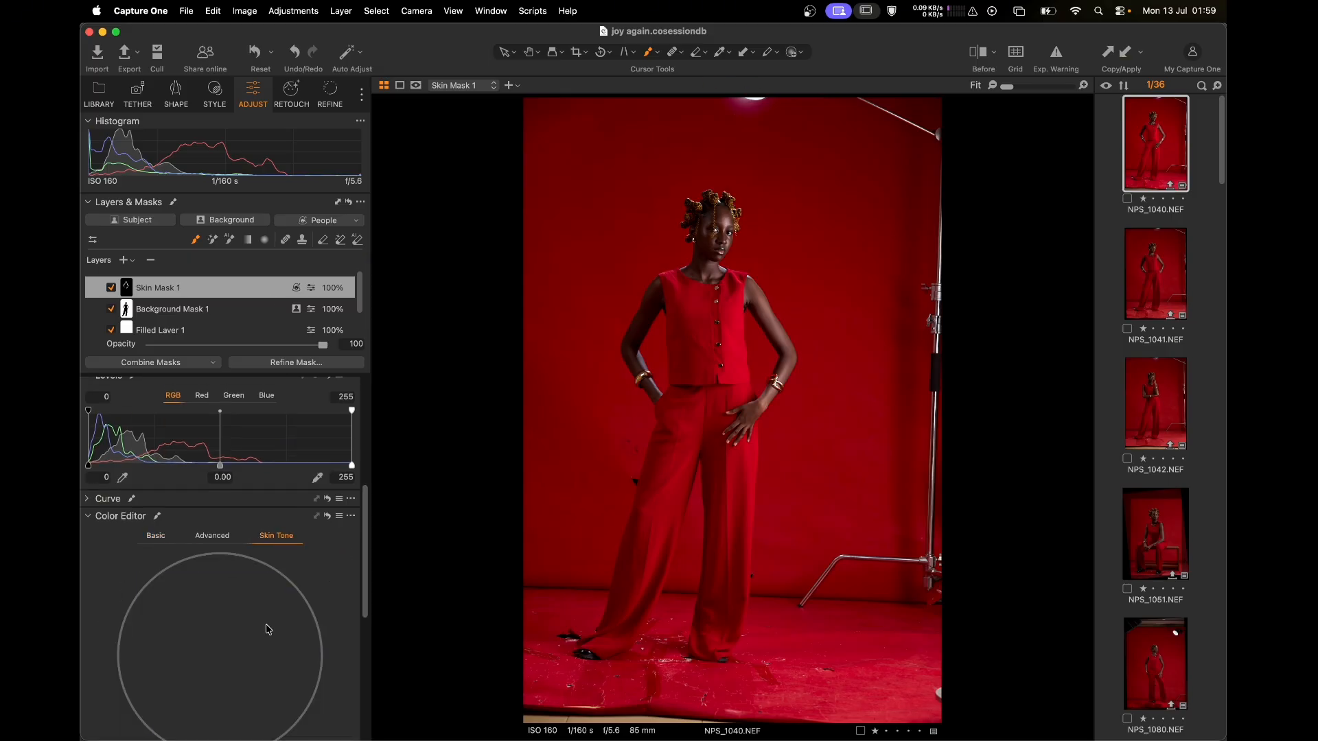
{"action": "scroll", "coordinate": [268, 633], "scroll_direction": "down", "scroll_amount": 3}
{"action": "left_click", "coordinate": [343, 640]}
{"action": "scroll", "coordinate": [660, 508], "scroll_direction": "up", "scroll_amount": 5}
{"action": "left_click_drag", "start_coordinate": [823, 175], "coordinate": [748, 740]}
{"action": "left_click_drag", "start_coordinate": [742, 419], "coordinate": [713, 533]}
{"action": "key", "text": "super+plus"}
{"action": "left_click_drag", "start_coordinate": [607, 371], "coordinate": [608, 448]}
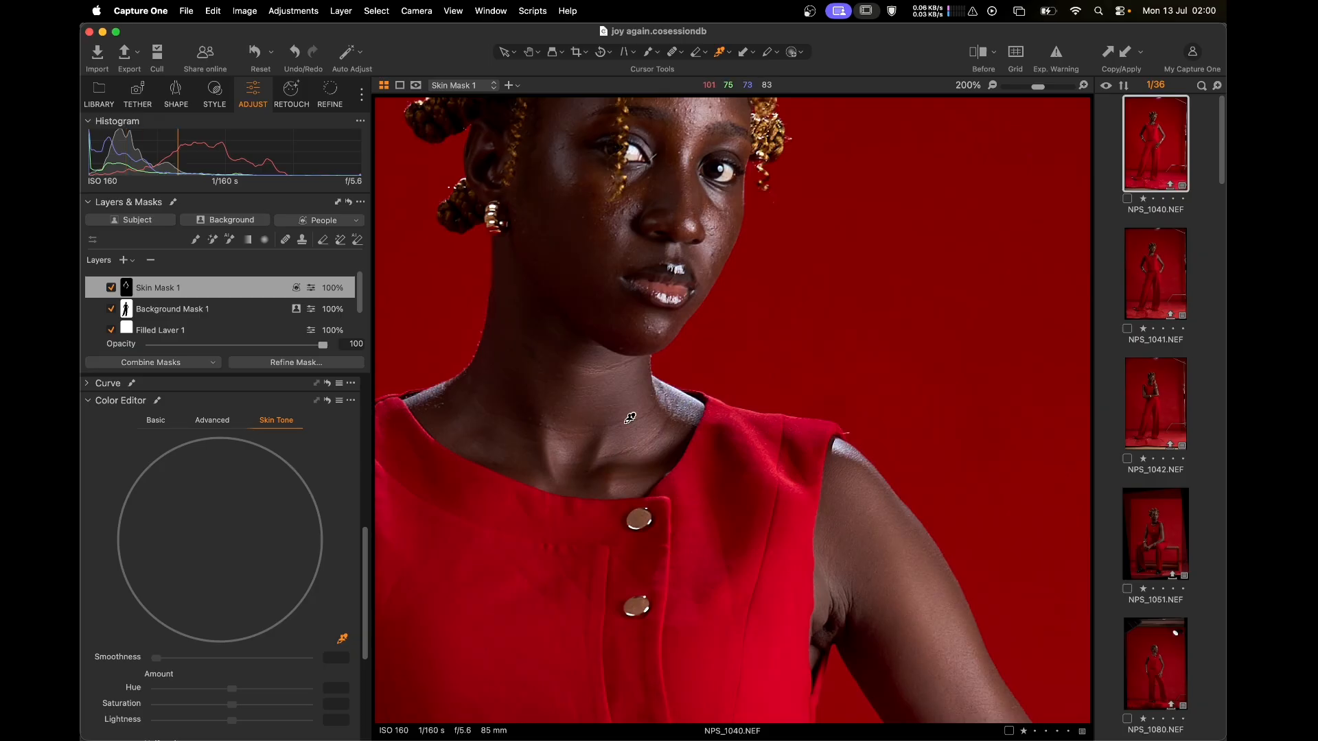
{"action": "left_click_drag", "start_coordinate": [634, 356], "coordinate": [644, 447]}
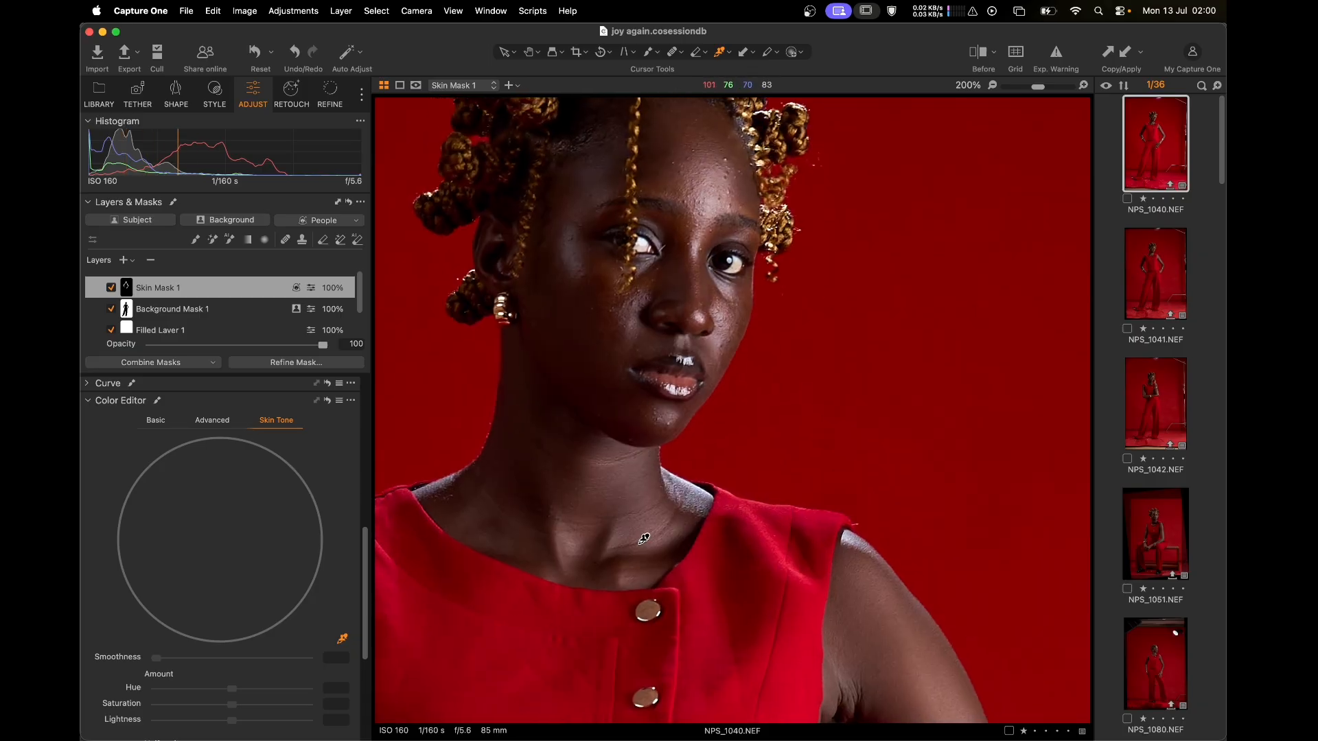
{"action": "left_click", "coordinate": [707, 299]}
{"action": "left_click_drag", "start_coordinate": [306, 523], "coordinate": [321, 520]}
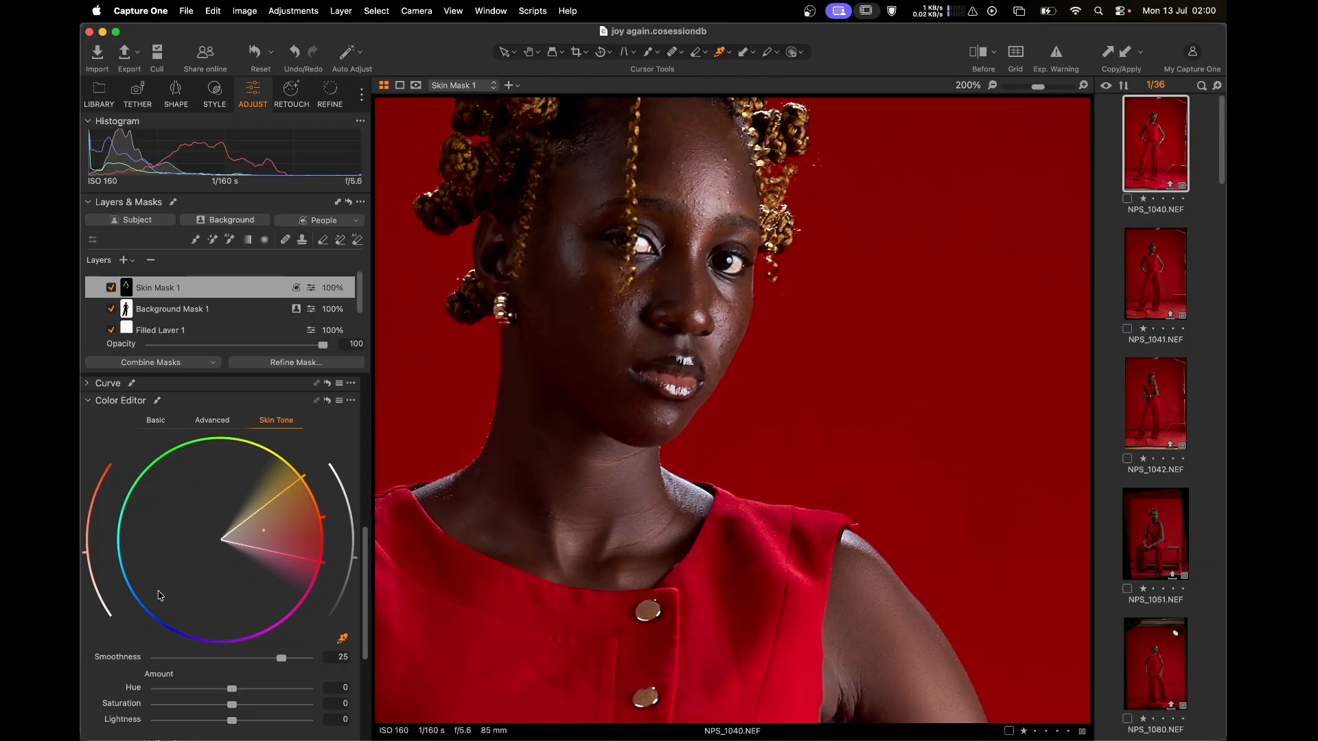
- Set the skin tone uniformity to hue 86.3 and saturation 62.8, and the amount to saturation 5.4 and hue 0.9
{"action": "scroll", "coordinate": [158, 596], "scroll_direction": "down", "scroll_amount": 5}
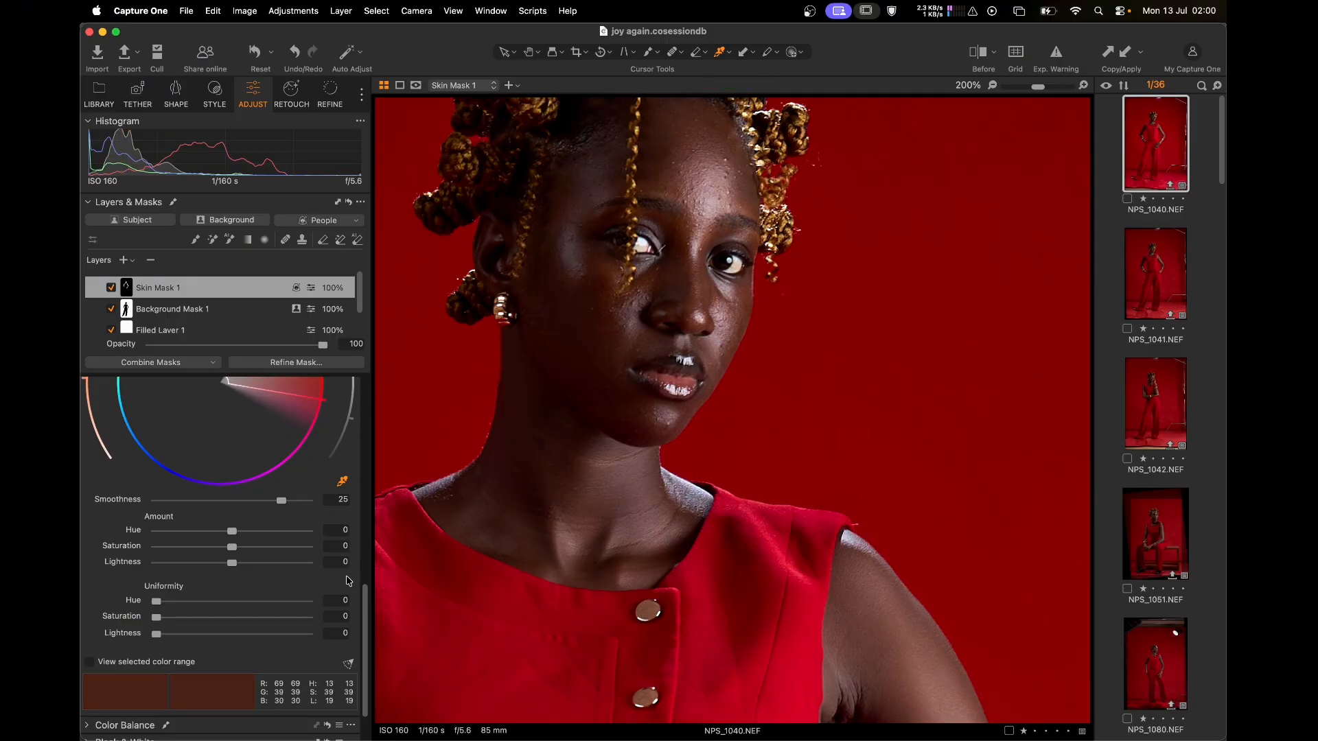
{"action": "left_click_drag", "start_coordinate": [156, 601], "coordinate": [247, 624]}
{"action": "left_click", "coordinate": [287, 602]}
{"action": "left_click", "coordinate": [251, 617]}
{"action": "left_click", "coordinate": [247, 548]}
{"action": "left_click", "coordinate": [246, 532]}
{"action": "key", "text": "super+0"}
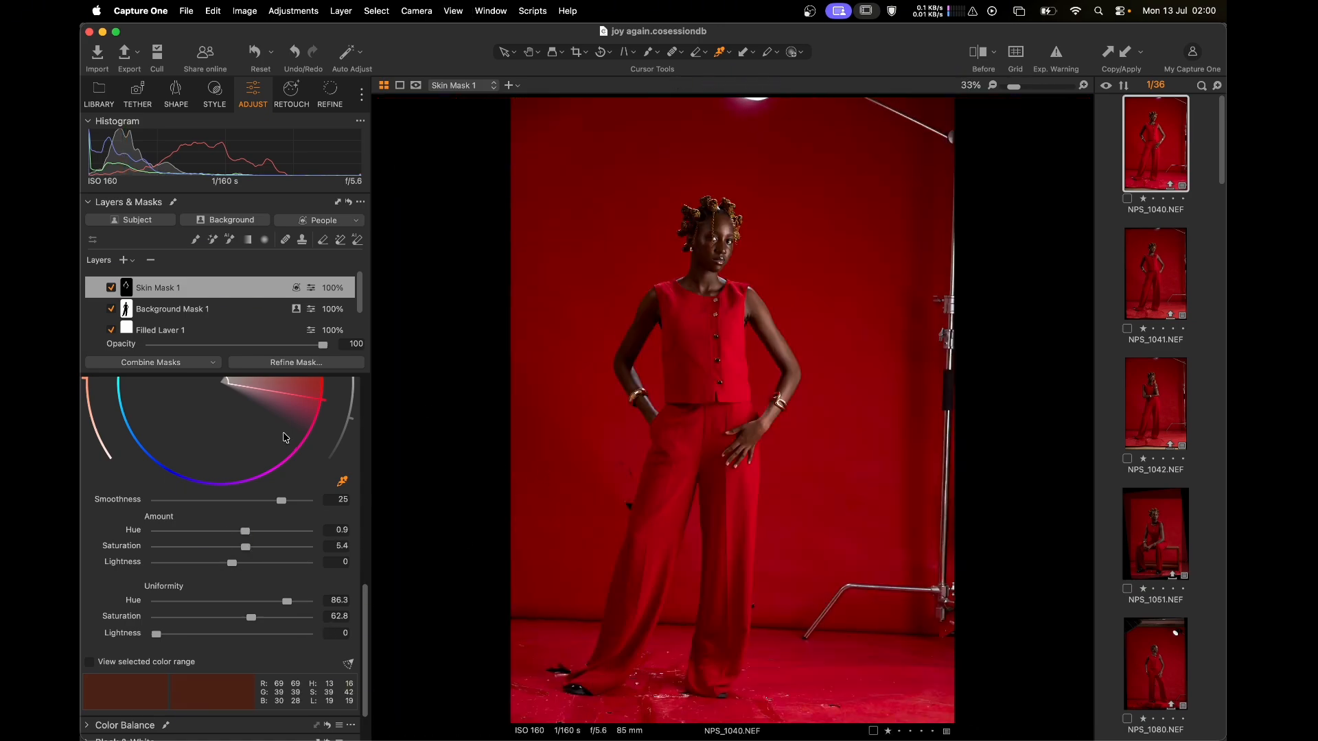
- Set the skin mask layer's brightness to 4 and compare the face up close with the before view
{"action": "scroll", "coordinate": [308, 436], "scroll_direction": "up", "scroll_amount": 5}
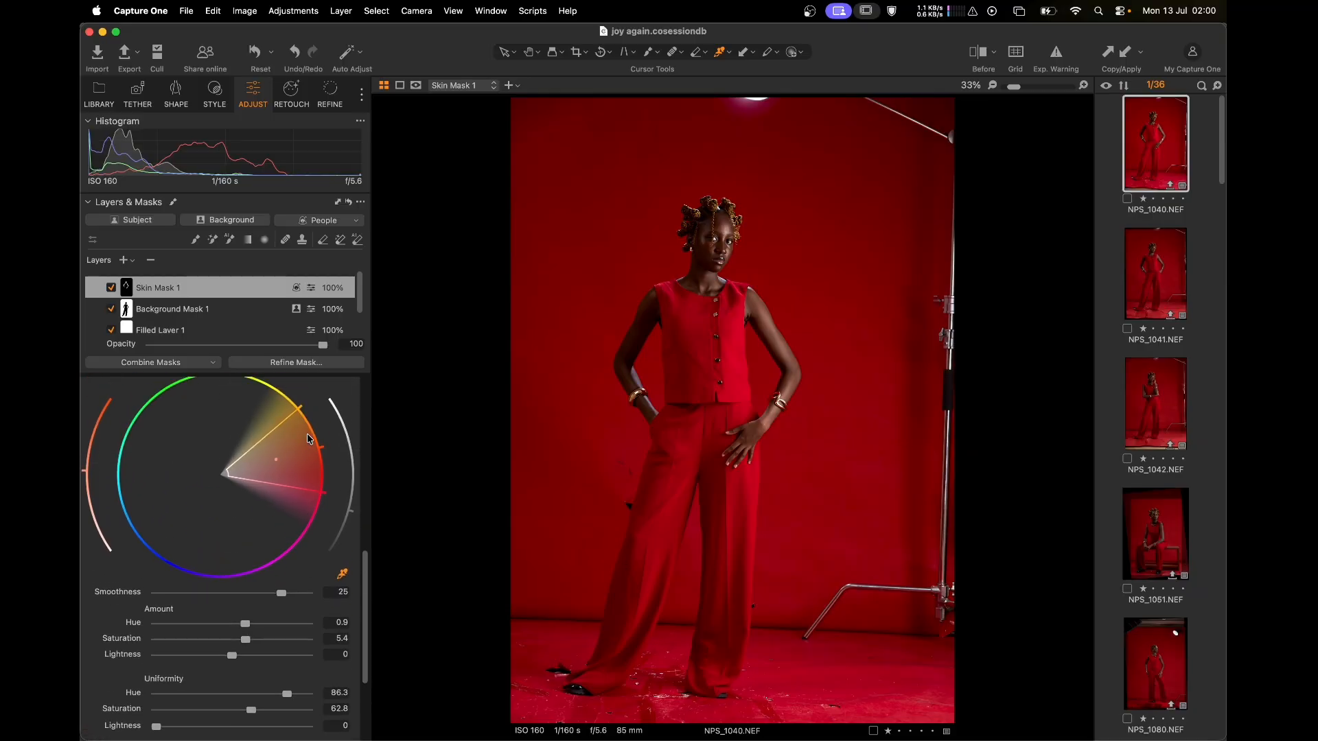
{"action": "scroll", "coordinate": [270, 410], "scroll_direction": "up", "scroll_amount": 10}
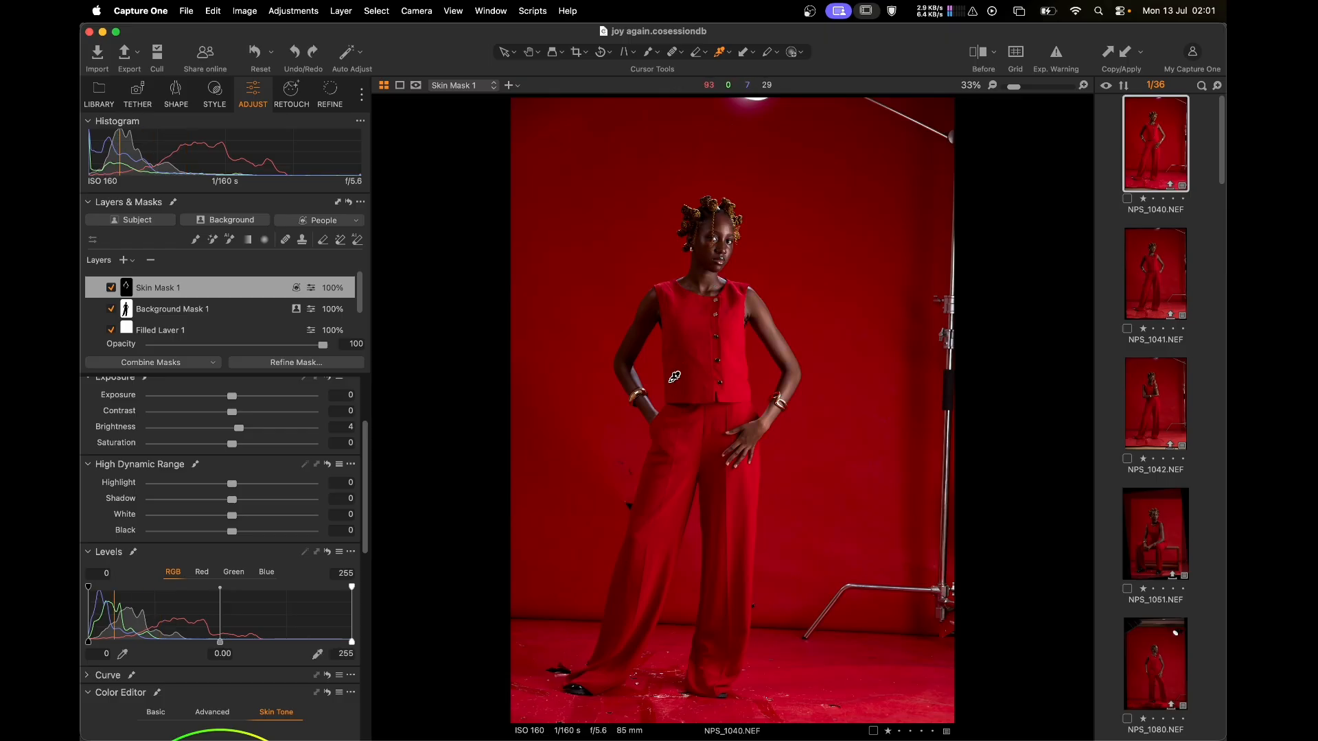
{"action": "key", "text": "super+equal"}
{"action": "key", "text": "super+equal"}
{"action": "key", "text": "super+equal"}
{"action": "key", "text": "super+equal"}
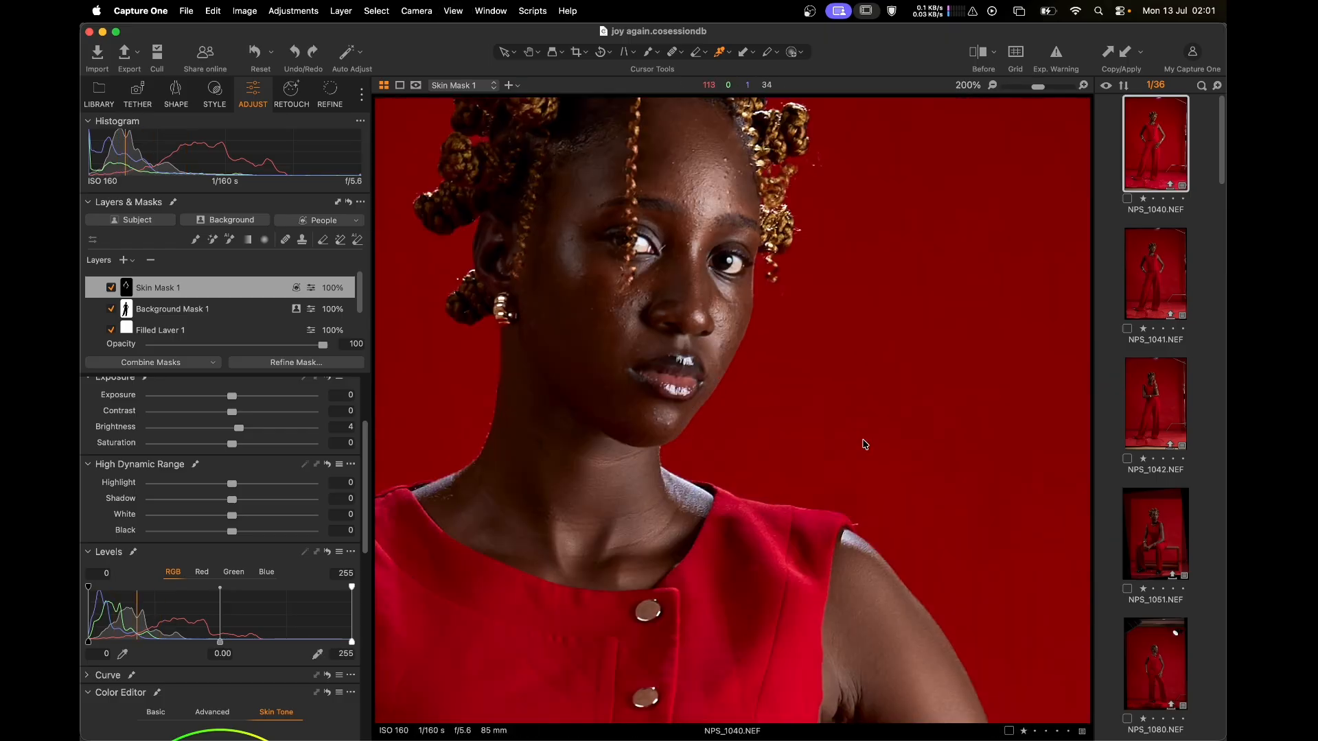
{"action": "key", "text": "y"}
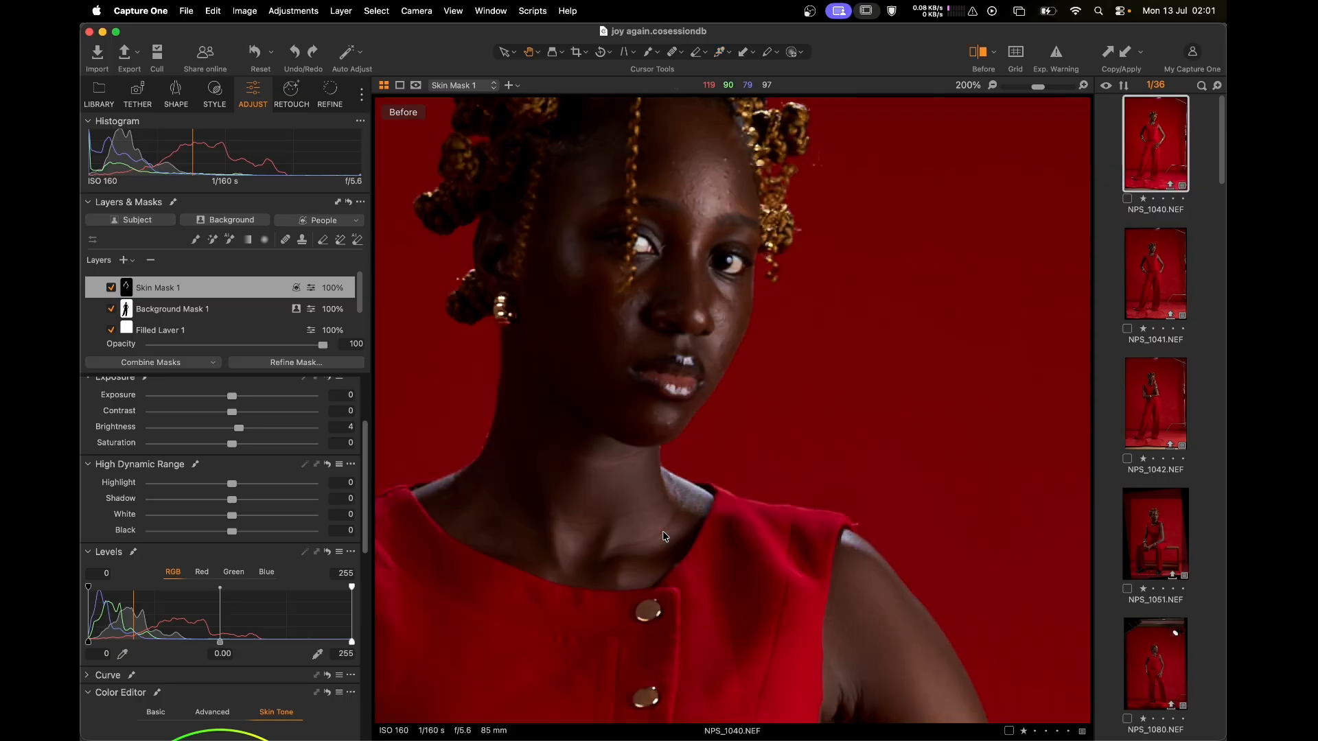
{"action": "key", "text": "y"}
{"action": "key", "text": "super+0"}
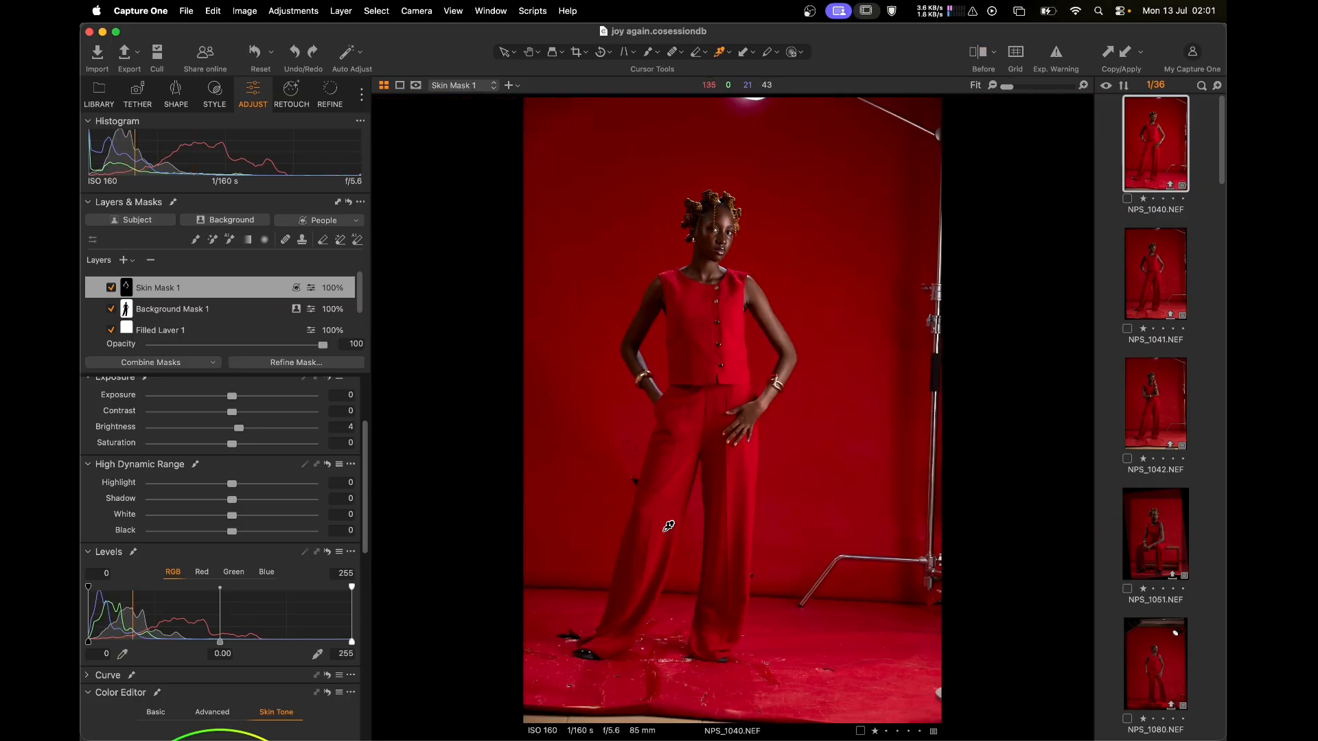
- Straighten the photo with Auto Adjust limited to Rotation, and compare the full figure with the before view
{"action": "left_click", "coordinate": [363, 55]}
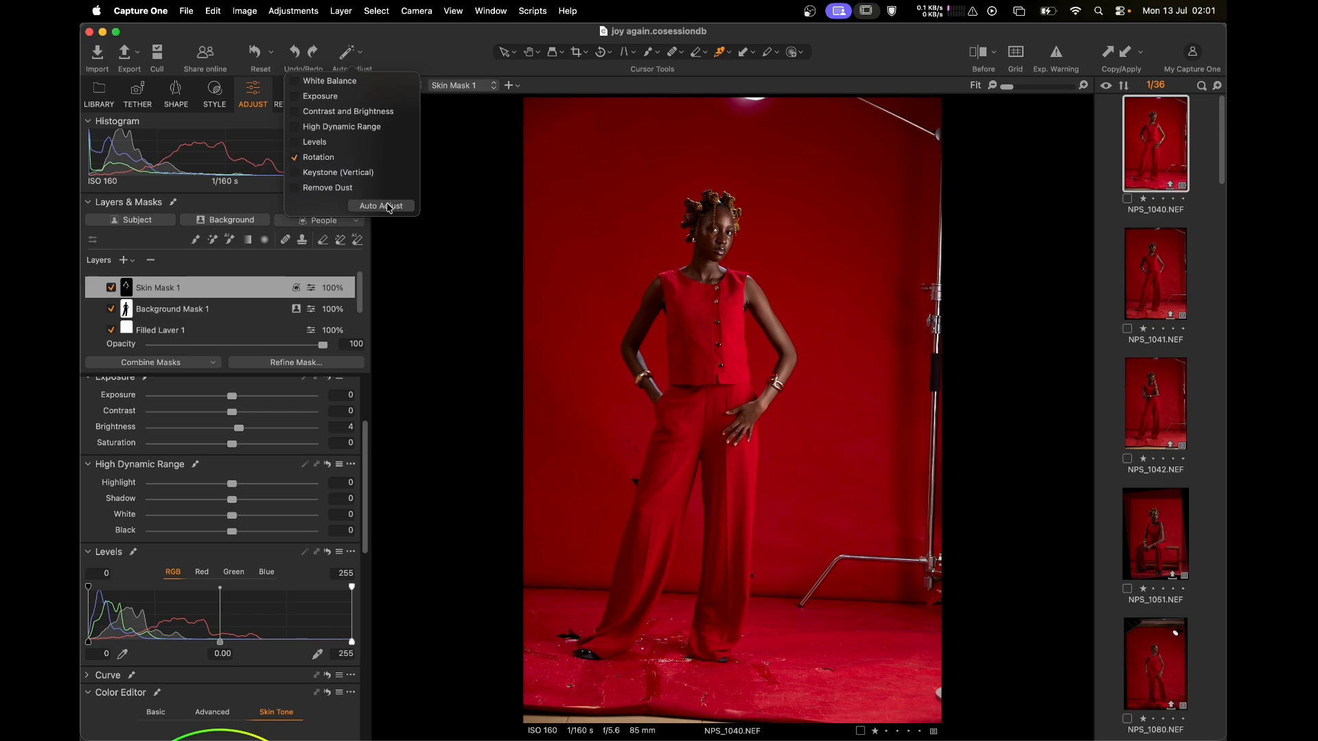
{"action": "left_click", "coordinate": [382, 55]}
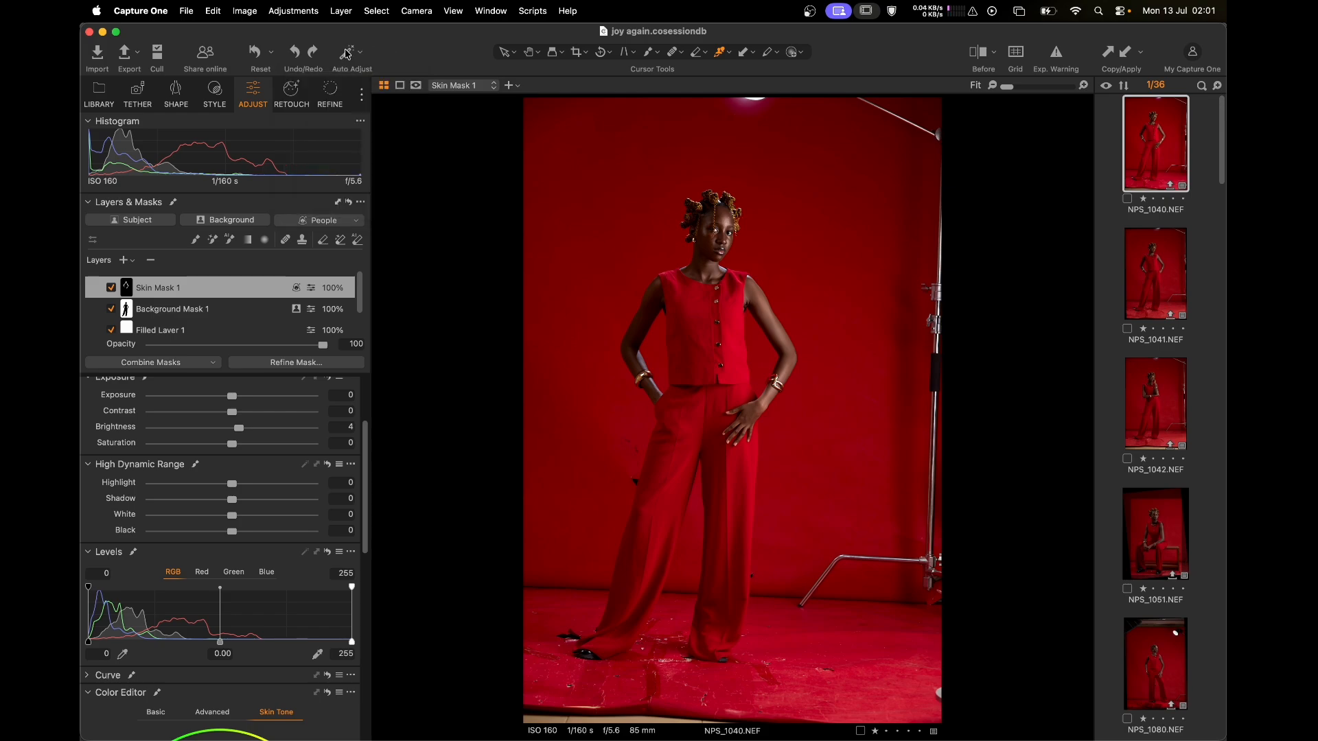
{"action": "left_click", "coordinate": [347, 54]}
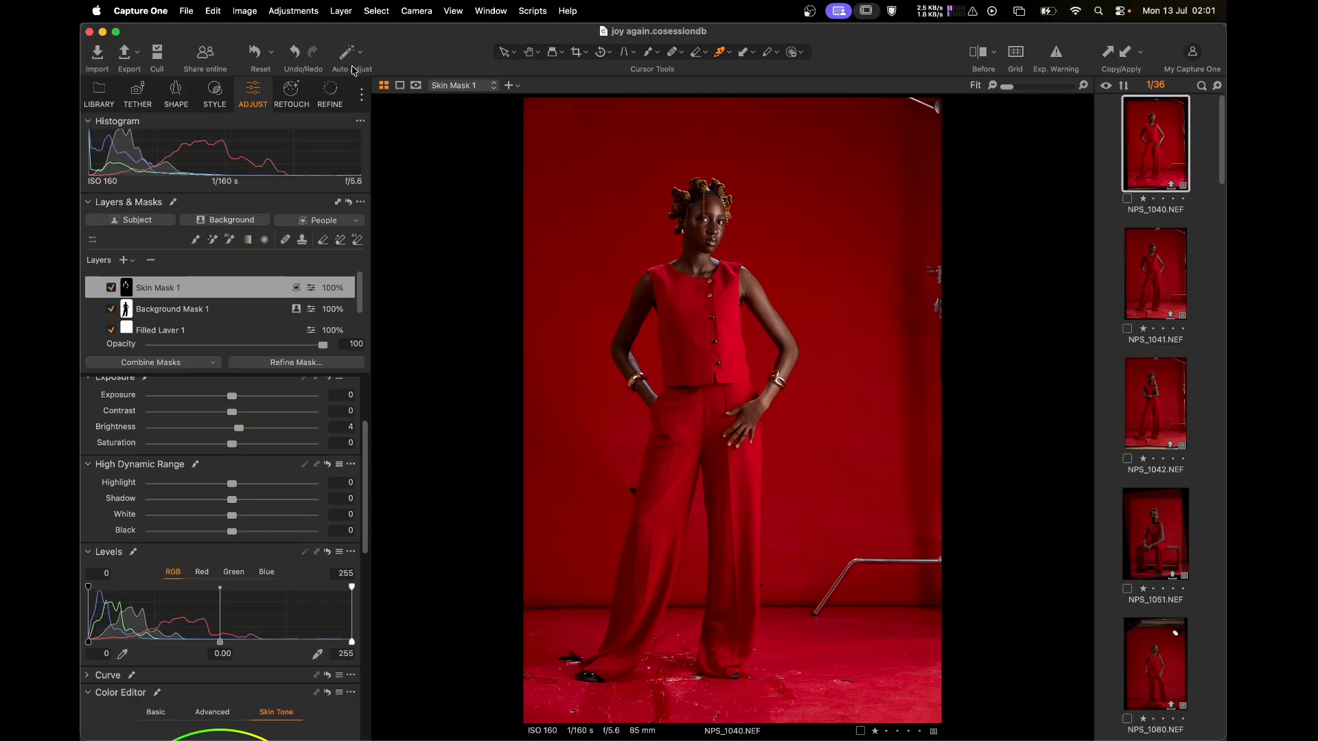
{"action": "key", "text": "y"}
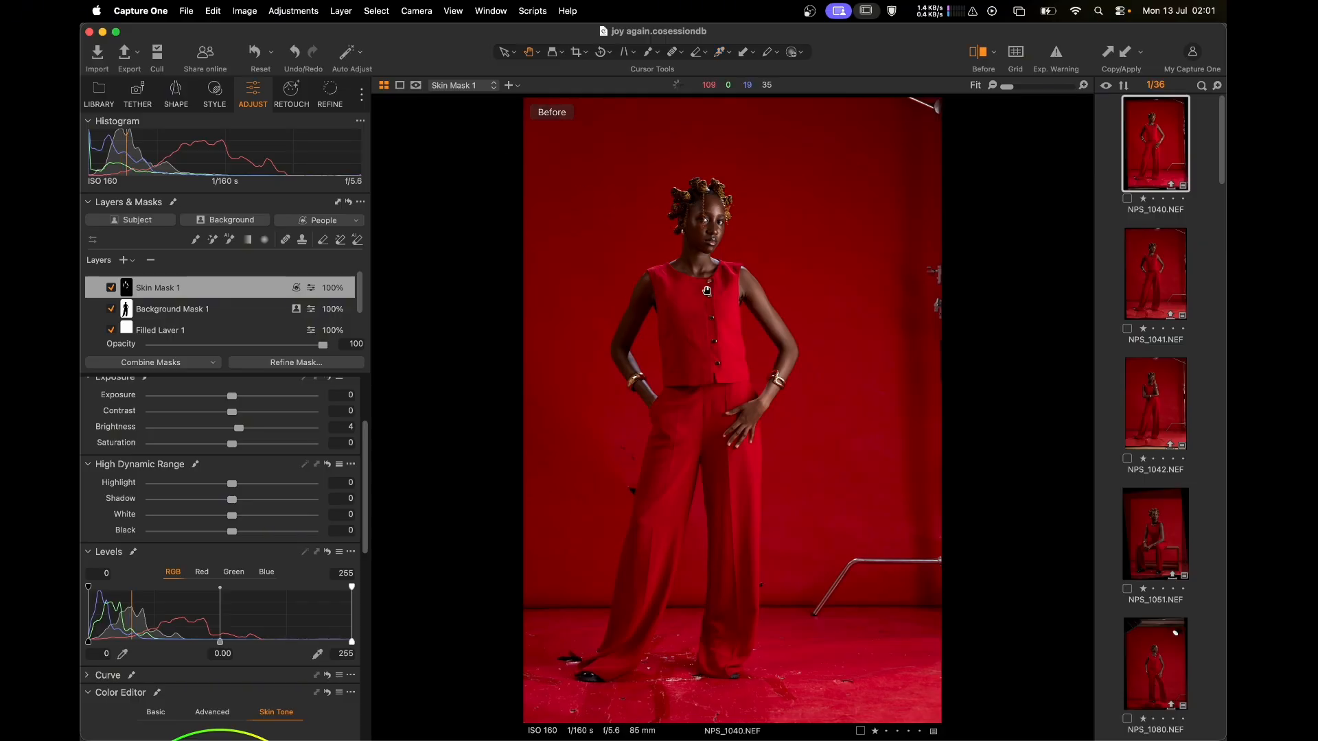
{"action": "key", "text": "y"}
{"action": "key", "text": "y"}
{"action": "key", "text": "y"}
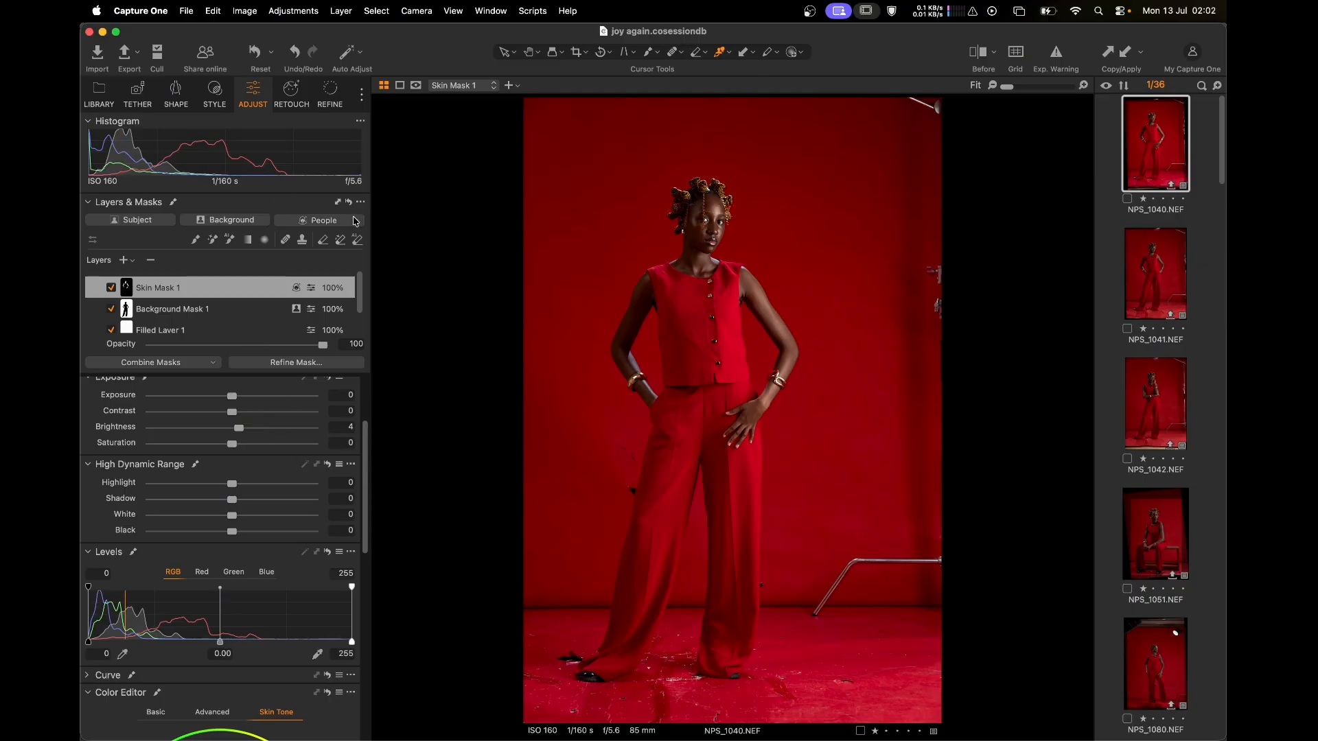
- Retouch the face skin with blemish removal at 17 and dark circles at 91
{"action": "left_click", "coordinate": [289, 97]}
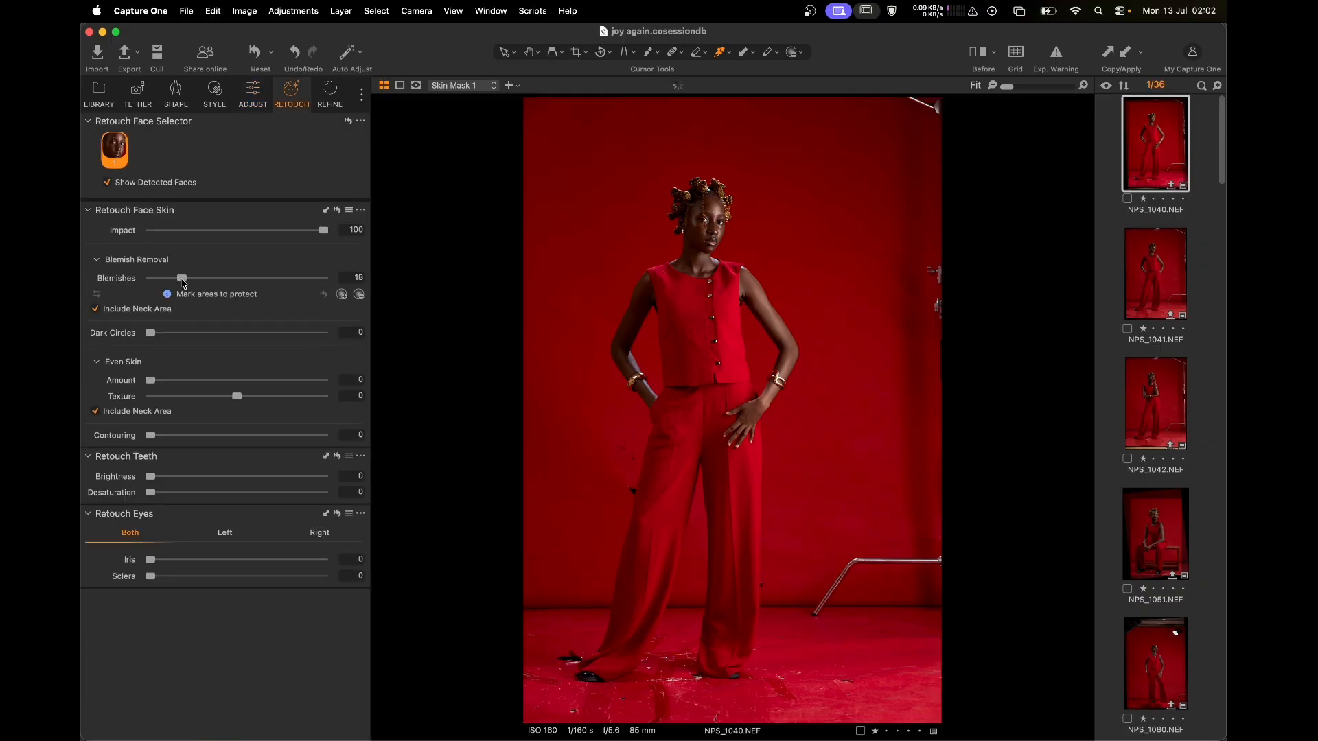
{"action": "key", "text": "super+equal"}
{"action": "key", "text": "super+equal"}
{"action": "key", "text": "super+equal"}
{"action": "key", "text": "super+equal"}
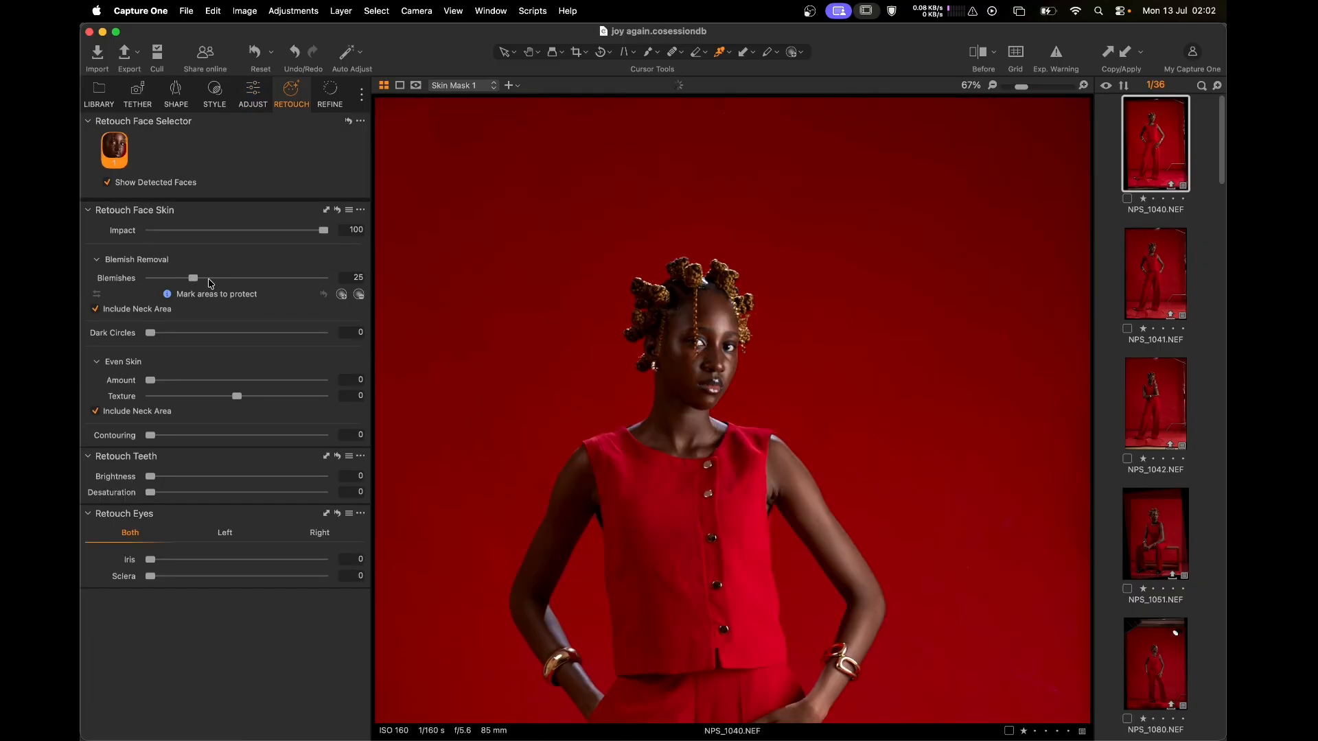
{"action": "left_click_drag", "start_coordinate": [629, 303], "coordinate": [690, 515]}
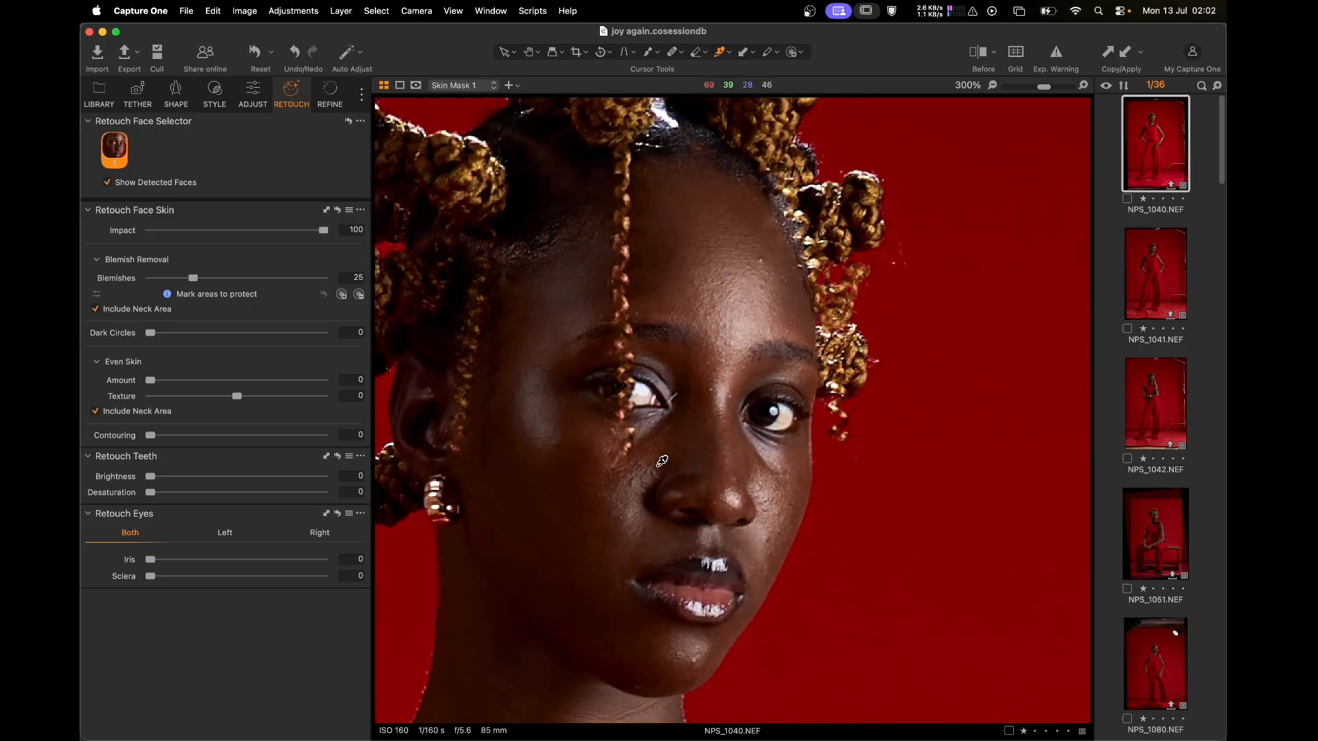
{"action": "left_click_drag", "start_coordinate": [171, 341], "coordinate": [364, 370]}
{"action": "left_click_drag", "start_coordinate": [294, 337], "coordinate": [309, 433]}
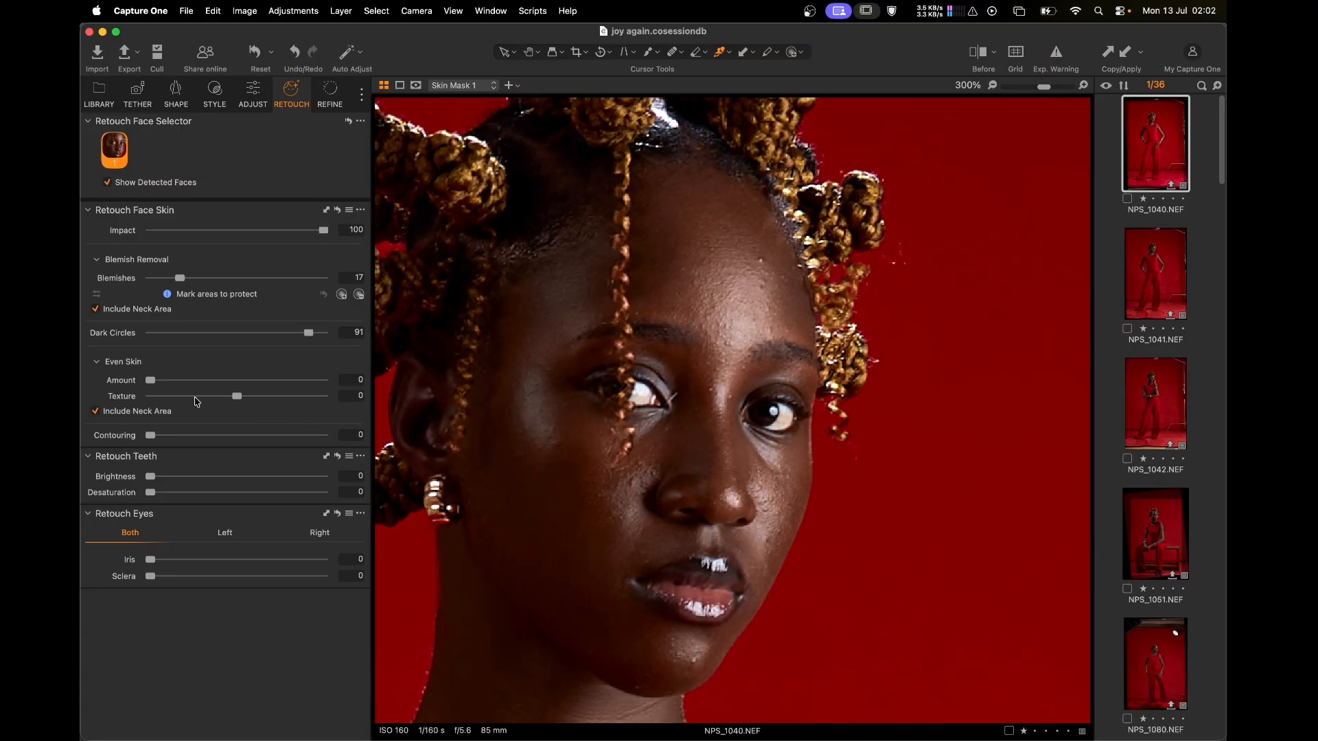
- Set the Even Skin amount and texture to 100 each, and the face contouring to 13
{"action": "left_click_drag", "start_coordinate": [185, 386], "coordinate": [374, 405]}
{"action": "left_click_drag", "start_coordinate": [253, 401], "coordinate": [386, 408]}
{"action": "left_click_drag", "start_coordinate": [163, 440], "coordinate": [173, 435]}
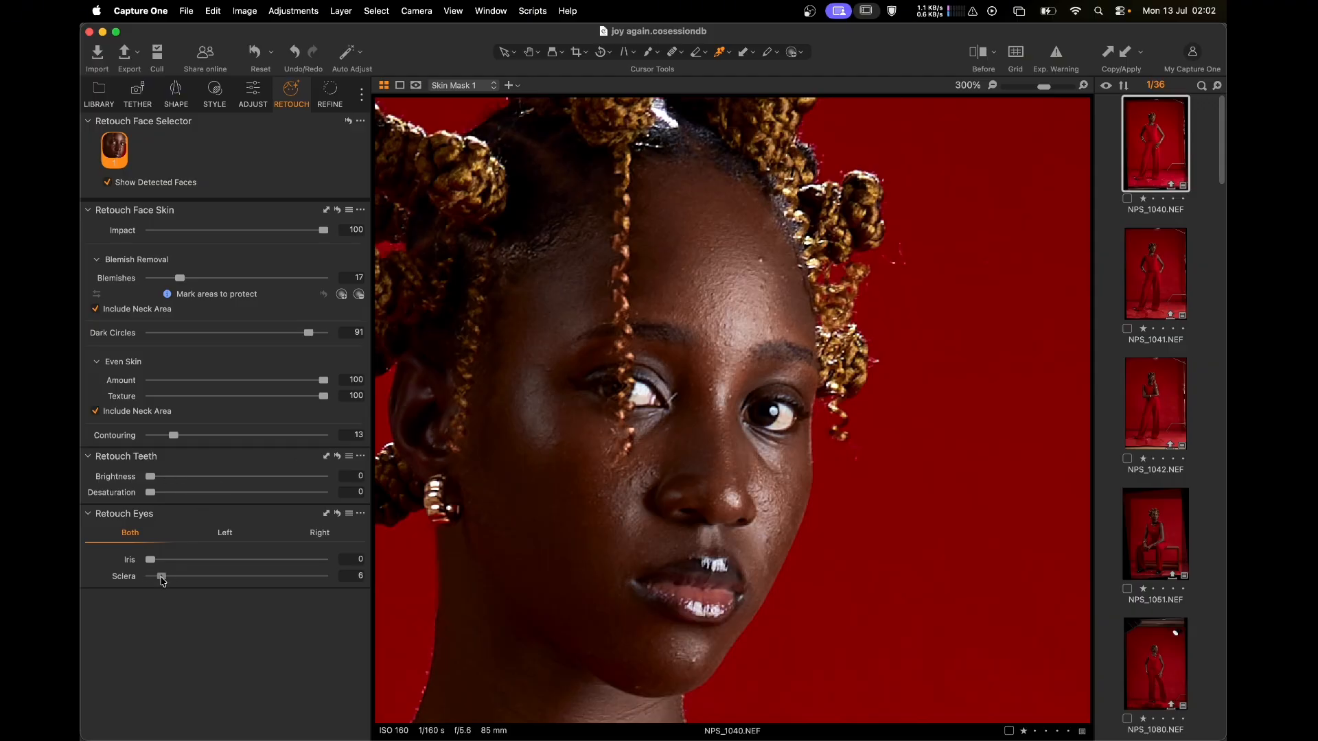
- Retouch both eyes with iris at 14 and sclera at 68, and view the full figure
{"action": "left_click_drag", "start_coordinate": [173, 584], "coordinate": [183, 559]}
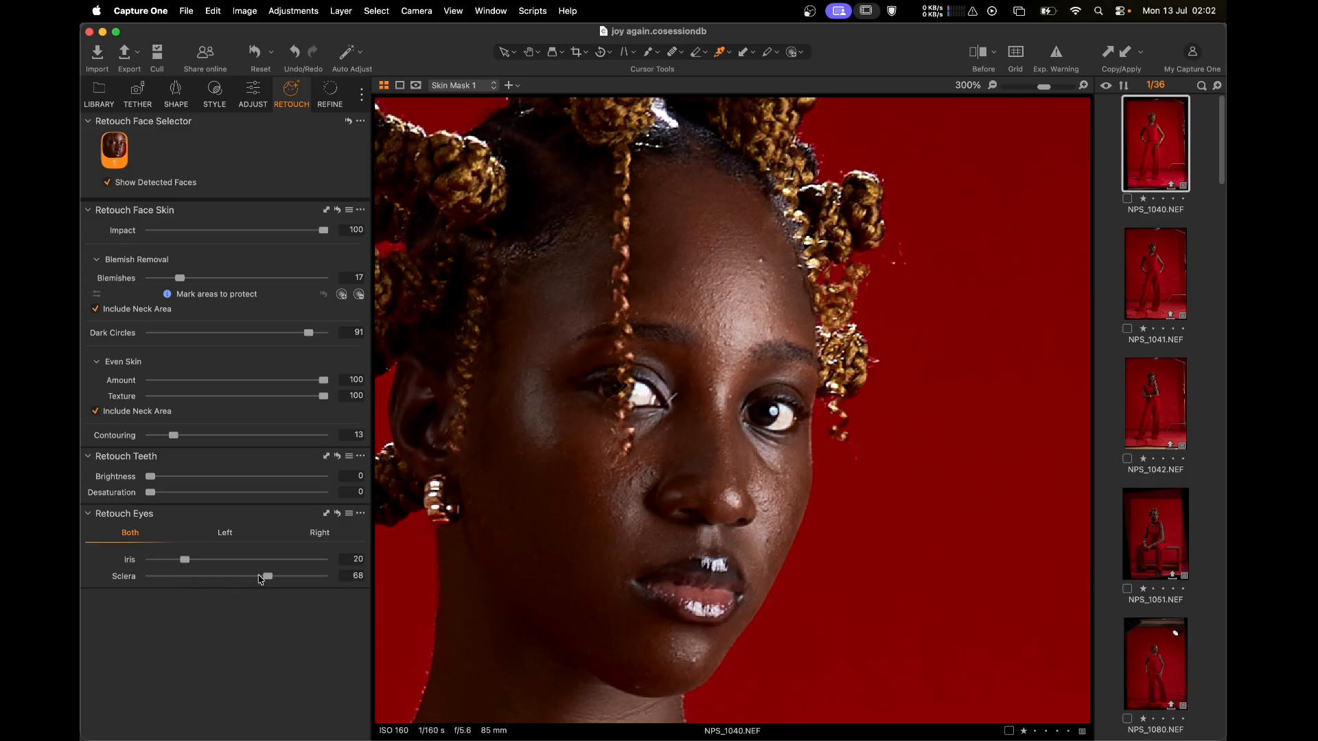
{"action": "key", "text": "super+minus"}
{"action": "key", "text": "super+minus"}
{"action": "key", "text": "super+minus"}
{"action": "key", "text": "super+minus"}
{"action": "key", "text": "super+minus"}
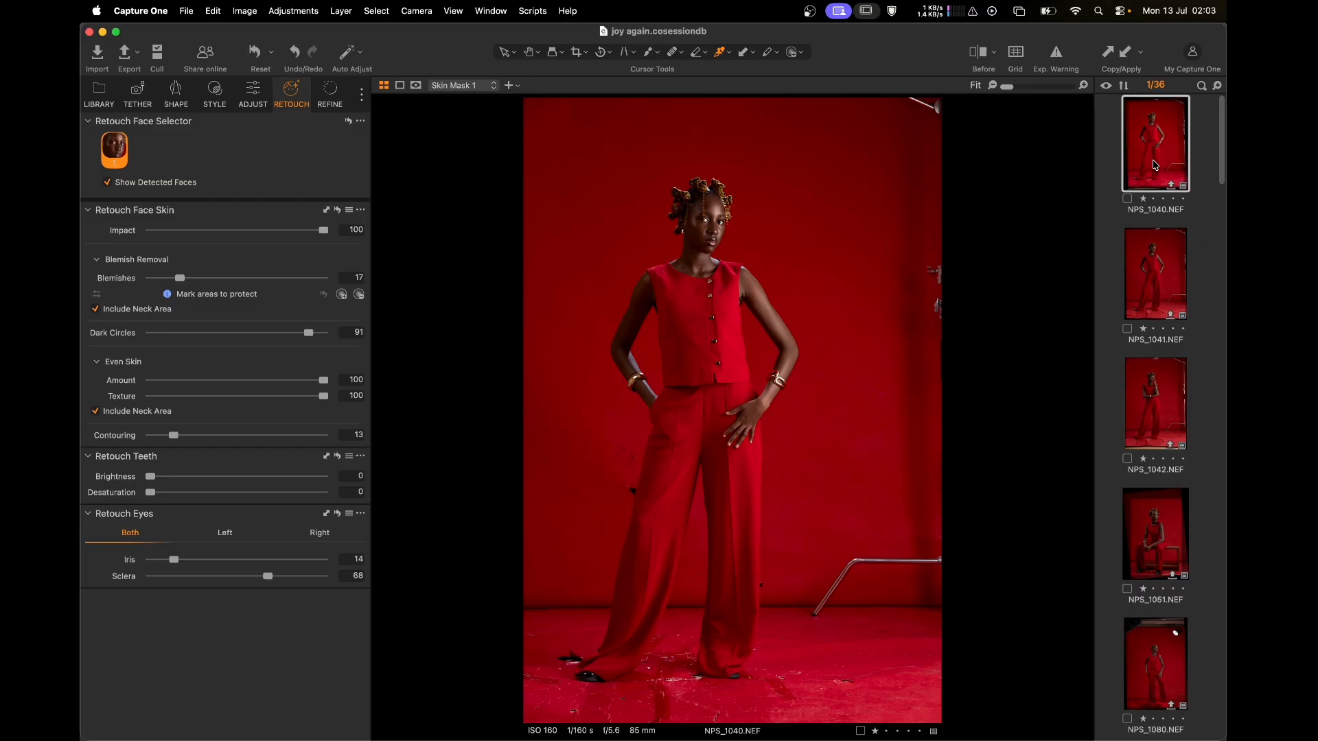
- Send the photo to Adobe Photoshop 2026 as an 8-bit Adobe RGB TIFF and duplicate its background layer
{"action": "right_click", "coordinate": [1154, 167]}
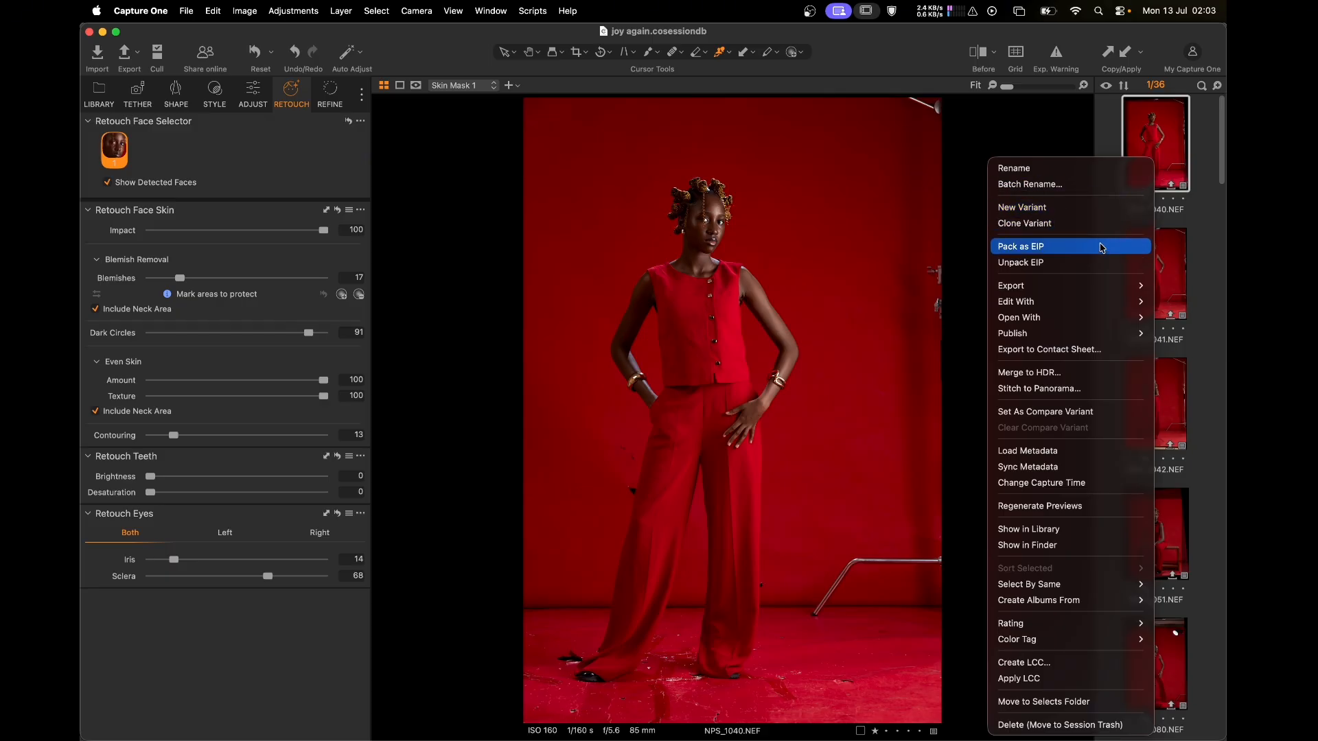
{"action": "mouse_move", "coordinate": [1079, 303]}
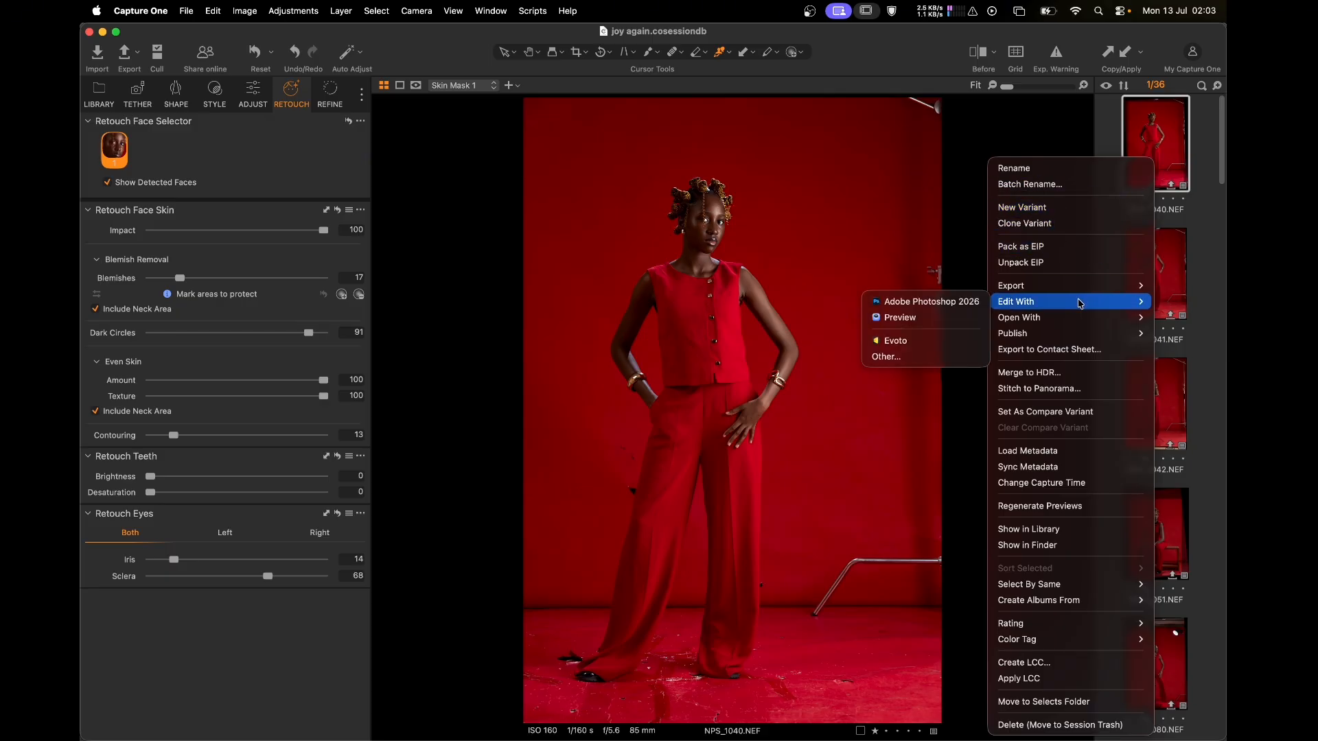
{"action": "left_click", "coordinate": [968, 302]}
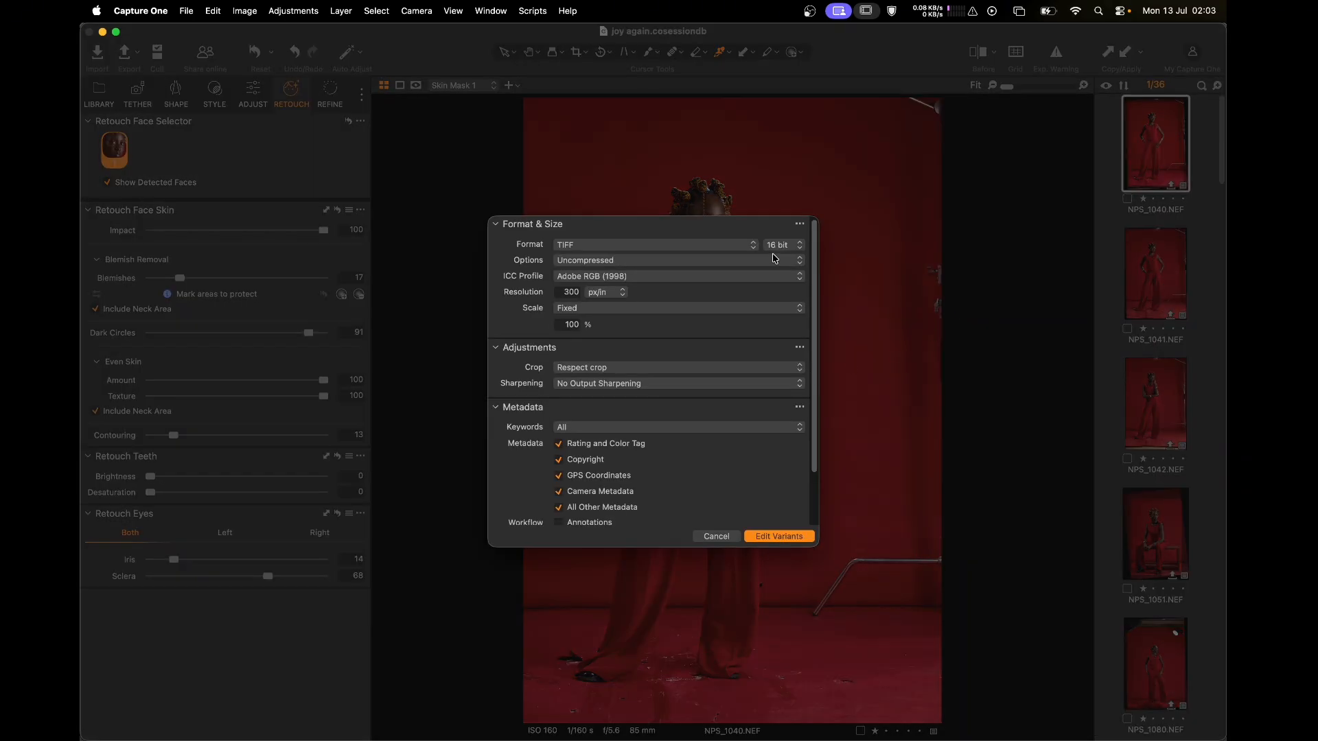
{"action": "left_click", "coordinate": [794, 252]}
{"action": "left_click", "coordinate": [789, 237]}
{"action": "left_click", "coordinate": [766, 535]}
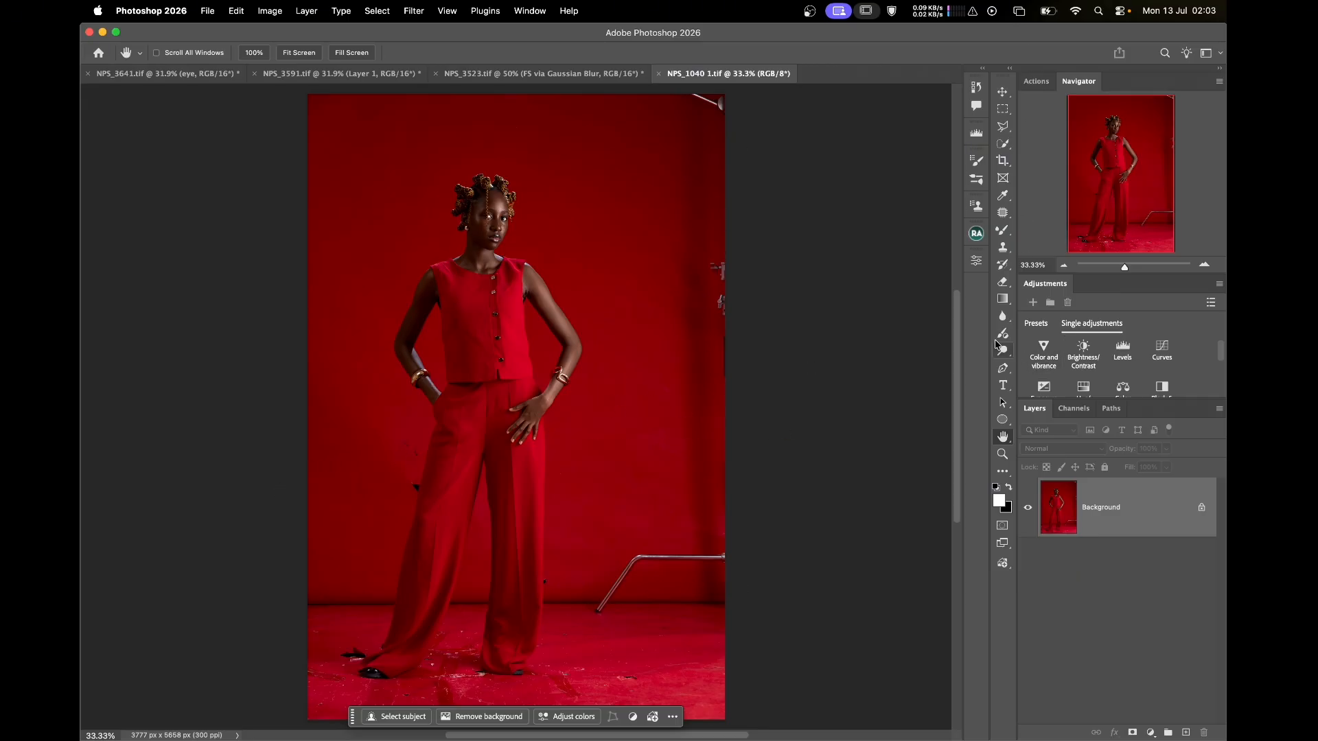
{"action": "key", "text": "super+j"}
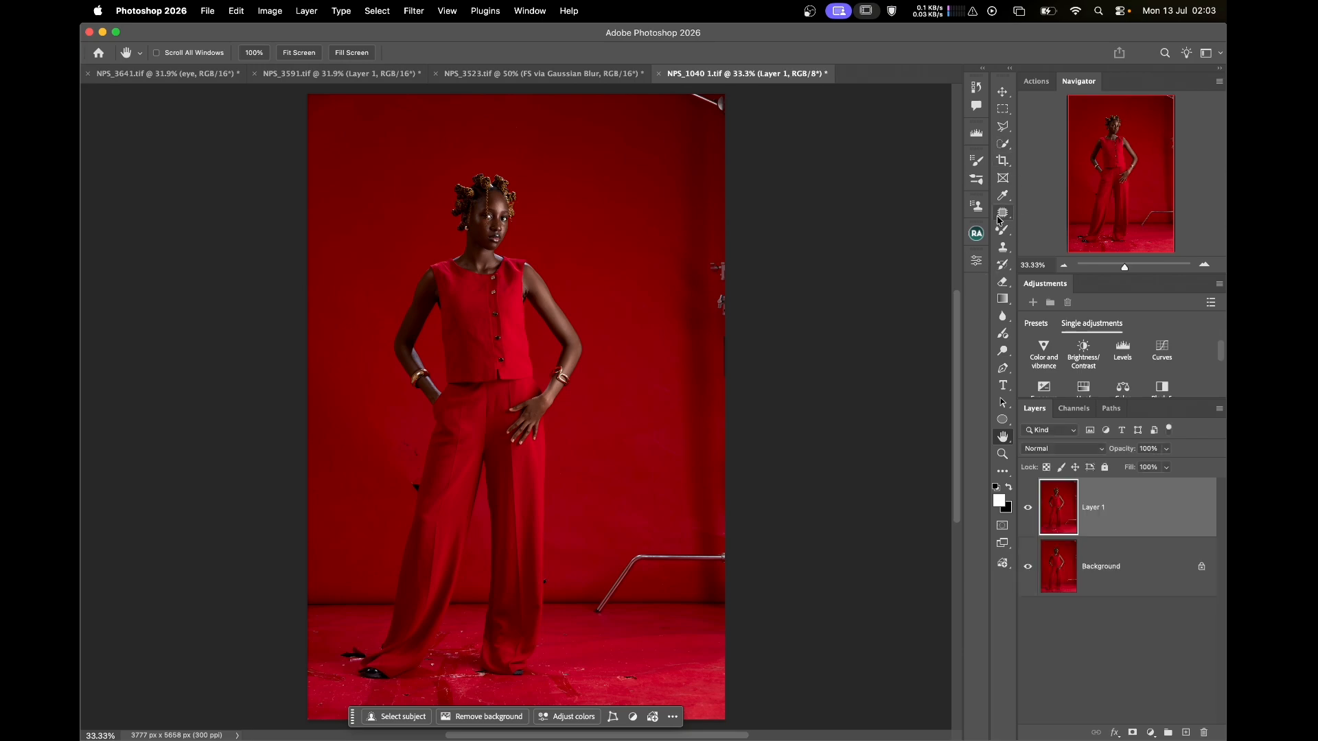
- Try to remove the light stand in the photo's upper-right corner with a content-aware patch
{"action": "left_click", "coordinate": [1008, 215]}
{"action": "mouse_move", "coordinate": [663, 95]}
{"action": "left_mouse_down"}
{"action": "mouse_move", "coordinate": [710, 143]}
{"action": "mouse_move", "coordinate": [751, 104]}
{"action": "mouse_move", "coordinate": [693, 105]}
{"action": "mouse_move", "coordinate": [645, 134]}
{"action": "left_mouse_up"}
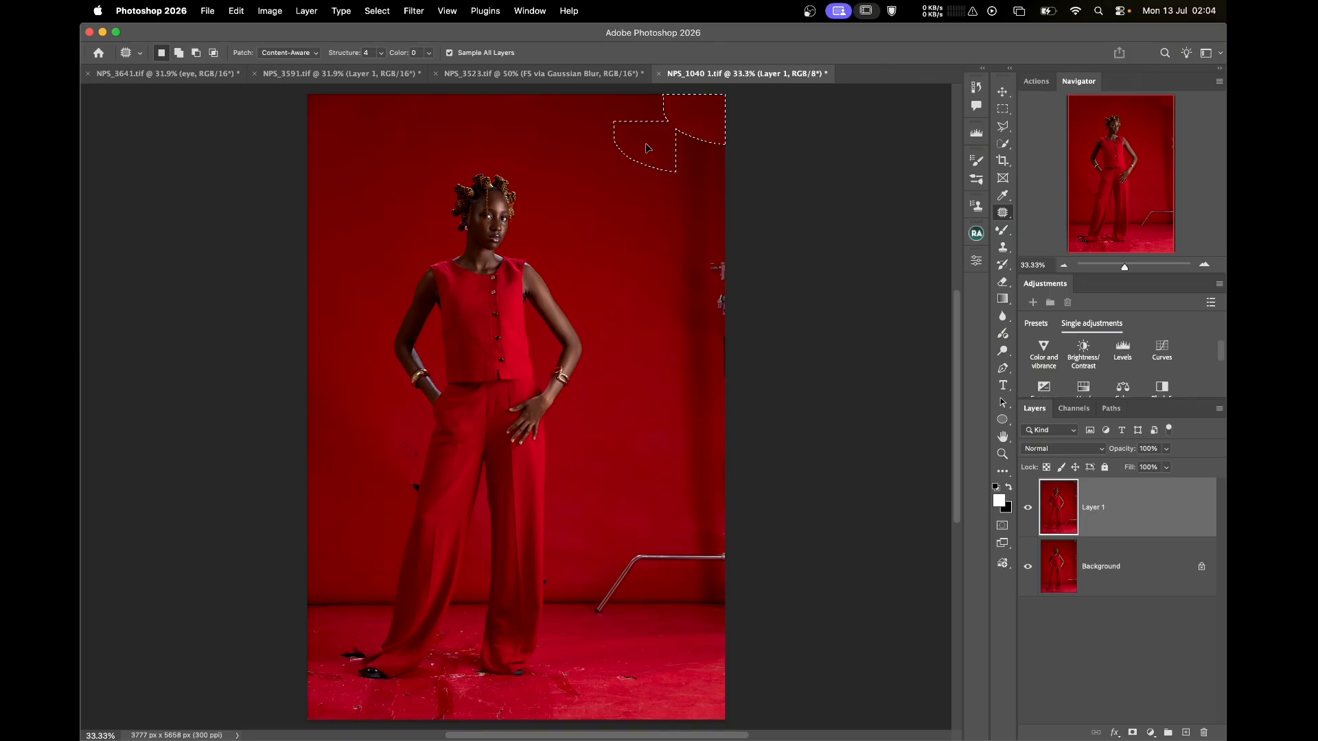
{"action": "key", "text": "super+d"}
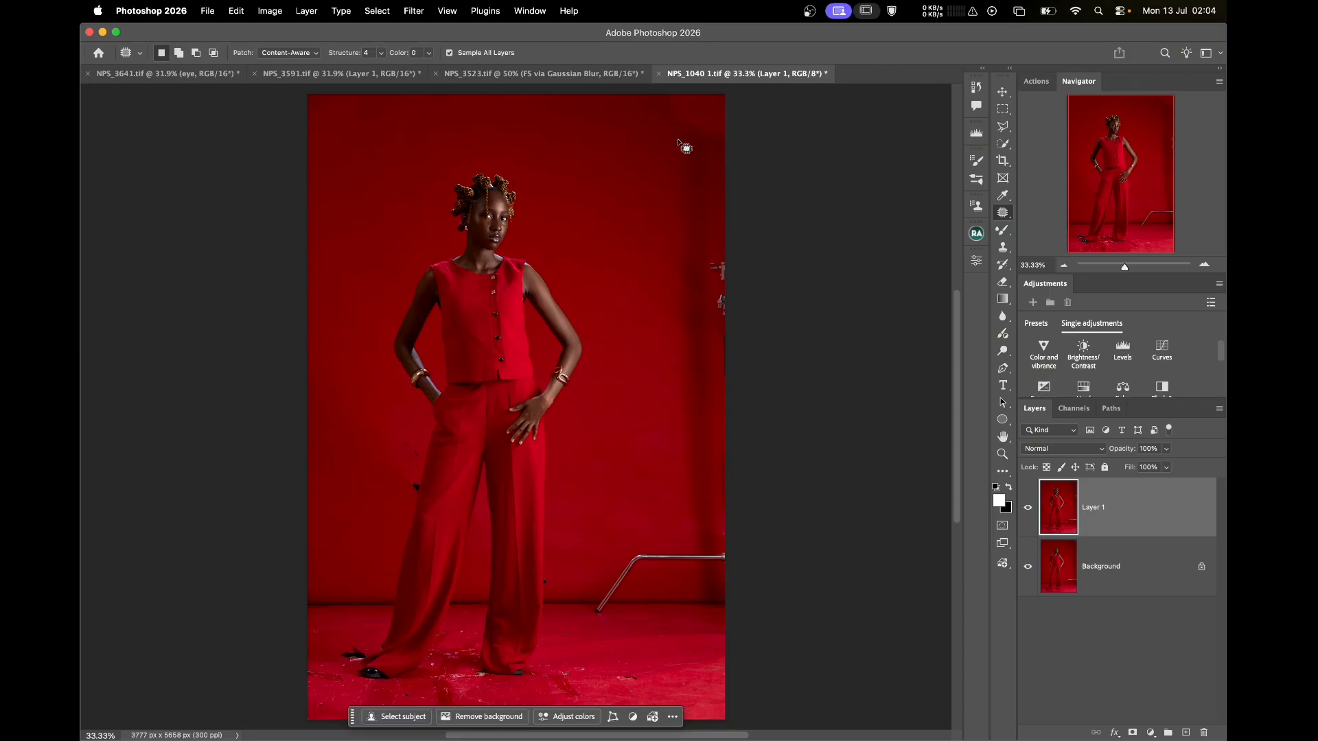
{"action": "key", "text": "super+z"}
{"action": "key", "text": "super+d"}
- Set the Patch tool to Normal and patch out the light stand in the photo's upper-right corner
{"action": "left_click", "coordinate": [299, 53]}
{"action": "left_click", "coordinate": [282, 42]}
{"action": "mouse_move", "coordinate": [655, 94]}
{"action": "left_mouse_down"}
{"action": "mouse_move", "coordinate": [680, 137]}
{"action": "mouse_move", "coordinate": [734, 155]}
{"action": "mouse_move", "coordinate": [690, 86]}
{"action": "mouse_move", "coordinate": [619, 136]}
{"action": "mouse_move", "coordinate": [705, 157]}
{"action": "mouse_move", "coordinate": [596, 187]}
{"action": "left_mouse_up"}
{"action": "key", "text": "super+d"}
{"action": "key", "text": "super+d"}
- Patch out the metal fittings and the dark strip along the right edge of the backdrop
{"action": "mouse_move", "coordinate": [669, 244]}
{"action": "left_mouse_down"}
{"action": "mouse_move", "coordinate": [717, 412]}
{"action": "mouse_move", "coordinate": [694, 257]}
{"action": "left_mouse_up"}
{"action": "mouse_move", "coordinate": [680, 312]}
{"action": "left_mouse_down"}
{"action": "mouse_move", "coordinate": [673, 235]}
{"action": "mouse_move", "coordinate": [665, 318]}
{"action": "mouse_move", "coordinate": [693, 274]}
{"action": "mouse_move", "coordinate": [664, 228]}
{"action": "left_mouse_up"}
{"action": "key", "text": "super+d"}
{"action": "scroll", "coordinate": [685, 300], "scroll_direction": "down", "scroll_amount": 3}
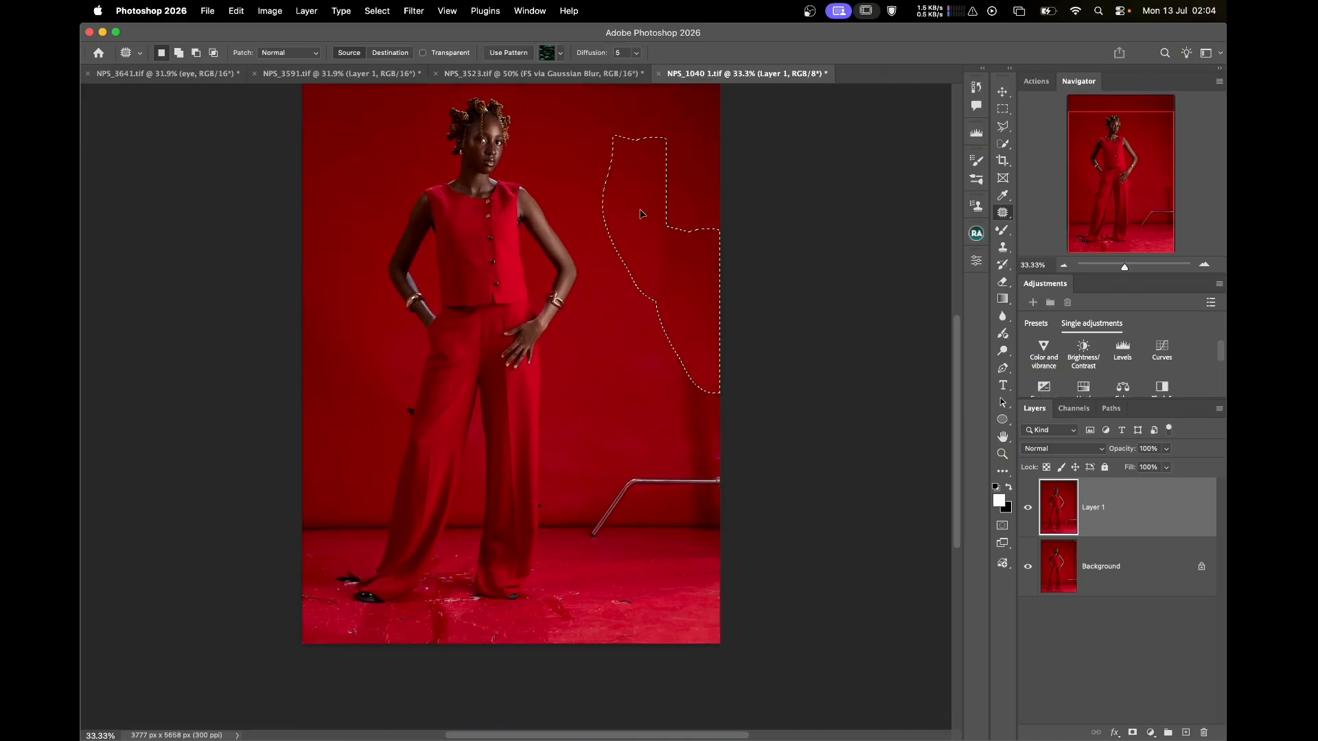
{"action": "key", "text": "super+d"}
{"action": "mouse_move", "coordinate": [684, 346]}
{"action": "left_mouse_down"}
{"action": "mouse_move", "coordinate": [655, 350]}
{"action": "mouse_move", "coordinate": [671, 462]}
{"action": "mouse_move", "coordinate": [740, 457]}
{"action": "mouse_move", "coordinate": [724, 329]}
{"action": "left_mouse_up"}
{"action": "left_click_drag", "start_coordinate": [691, 389], "coordinate": [680, 240]}
{"action": "key", "text": "super+d"}
- Patch out the horizontal part of the metal bar at the lower right of the backdrop
{"action": "mouse_move", "coordinate": [630, 471]}
{"action": "left_mouse_down"}
{"action": "mouse_move", "coordinate": [615, 501]}
{"action": "mouse_move", "coordinate": [685, 447]}
{"action": "mouse_move", "coordinate": [628, 472]}
{"action": "left_mouse_up"}
{"action": "mouse_move", "coordinate": [660, 467]}
{"action": "left_mouse_down"}
{"action": "mouse_move", "coordinate": [673, 406]}
{"action": "mouse_move", "coordinate": [664, 364]}
{"action": "left_mouse_up"}
{"action": "key", "text": "super+d"}
{"action": "mouse_move", "coordinate": [697, 456]}
{"action": "left_mouse_down"}
{"action": "mouse_move", "coordinate": [692, 523]}
{"action": "mouse_move", "coordinate": [720, 525]}
{"action": "mouse_move", "coordinate": [702, 449]}
{"action": "left_mouse_up"}
{"action": "left_click_drag", "start_coordinate": [706, 481], "coordinate": [694, 422]}
{"action": "key", "text": "super+d"}
- Patch out the angled leg of the metal bar down to the floor line
{"action": "mouse_move", "coordinate": [602, 489]}
{"action": "left_mouse_down"}
{"action": "mouse_move", "coordinate": [597, 506]}
{"action": "mouse_move", "coordinate": [627, 549]}
{"action": "mouse_move", "coordinate": [646, 481]}
{"action": "left_mouse_up"}
{"action": "mouse_move", "coordinate": [617, 511]}
{"action": "left_mouse_down"}
{"action": "mouse_move", "coordinate": [615, 500]}
{"action": "mouse_move", "coordinate": [627, 534]}
{"action": "mouse_move", "coordinate": [631, 523]}
{"action": "left_mouse_up"}
{"action": "key", "text": "super+d"}
{"action": "mouse_move", "coordinate": [604, 475]}
{"action": "left_mouse_down"}
{"action": "mouse_move", "coordinate": [579, 512]}
{"action": "mouse_move", "coordinate": [593, 472]}
{"action": "left_mouse_up"}
{"action": "left_click_drag", "start_coordinate": [593, 491], "coordinate": [603, 459]}
{"action": "key", "text": "super+d"}
- Patch the remaining traces of the metal bar and even out the surrounding lower-right backdrop
{"action": "left_click_drag", "start_coordinate": [677, 488], "coordinate": [676, 465]}
{"action": "left_click_drag", "start_coordinate": [656, 488], "coordinate": [646, 424]}
{"action": "key", "text": "super+d"}
{"action": "mouse_move", "coordinate": [715, 464]}
{"action": "left_mouse_down"}
{"action": "mouse_move", "coordinate": [744, 484]}
{"action": "mouse_move", "coordinate": [727, 468]}
{"action": "left_mouse_up"}
{"action": "left_click_drag", "start_coordinate": [702, 489], "coordinate": [693, 405]}
{"action": "key", "text": "super+d"}
{"action": "left_click_drag", "start_coordinate": [683, 385], "coordinate": [692, 433]}
{"action": "left_click_drag", "start_coordinate": [619, 516], "coordinate": [619, 512]}
{"action": "key", "text": "super+d"}
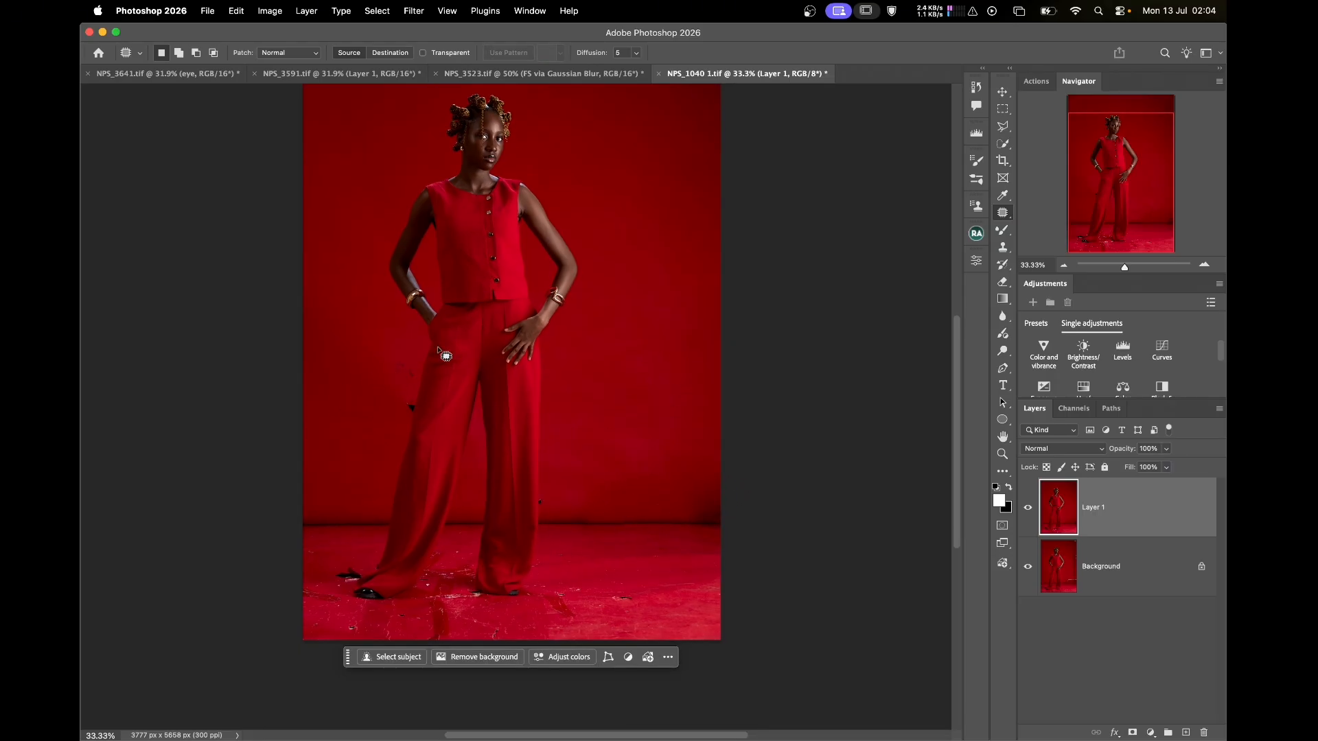
- Patch out the small dark hole in the backdrop to the right of the trouser leg
{"action": "key", "text": "super+plus"}
{"action": "key", "text": "super+plus"}
{"action": "key", "text": "super+plus"}
{"action": "left_click_drag", "start_coordinate": [609, 559], "coordinate": [534, 320]}
{"action": "mouse_move", "coordinate": [521, 415]}
{"action": "left_mouse_down"}
{"action": "mouse_move", "coordinate": [514, 479]}
{"action": "mouse_move", "coordinate": [528, 415]}
{"action": "left_mouse_up"}
{"action": "left_click_drag", "start_coordinate": [526, 439], "coordinate": [590, 433]}
{"action": "key", "text": "super+d"}
- Patch out the dark tear in the backdrop to the left of the trousers
{"action": "left_click_drag", "start_coordinate": [252, 390], "coordinate": [591, 465]}
{"action": "left_click_drag", "start_coordinate": [421, 257], "coordinate": [579, 405]}
{"action": "mouse_move", "coordinate": [547, 292]}
{"action": "left_mouse_down"}
{"action": "mouse_move", "coordinate": [554, 249]}
{"action": "mouse_move", "coordinate": [548, 302]}
{"action": "mouse_move", "coordinate": [479, 251]}
{"action": "mouse_move", "coordinate": [520, 299]}
{"action": "left_mouse_up"}
{"action": "key", "text": "super+d"}
{"action": "mouse_move", "coordinate": [567, 361]}
{"action": "left_mouse_down"}
{"action": "mouse_move", "coordinate": [627, 368]}
{"action": "mouse_move", "coordinate": [610, 440]}
{"action": "mouse_move", "coordinate": [564, 363]}
{"action": "left_mouse_up"}
{"action": "mouse_move", "coordinate": [596, 378]}
{"action": "left_mouse_down"}
{"action": "mouse_move", "coordinate": [504, 344]}
{"action": "mouse_move", "coordinate": [503, 280]}
{"action": "left_mouse_up"}
{"action": "key", "text": "super+d"}
- Patch the uneven area at the left edge of the backdrop with clean backdrop beside it
{"action": "mouse_move", "coordinate": [326, 379]}
{"action": "left_mouse_down"}
{"action": "mouse_move", "coordinate": [390, 470]}
{"action": "mouse_move", "coordinate": [337, 372]}
{"action": "left_mouse_up"}
{"action": "left_click_drag", "start_coordinate": [334, 446], "coordinate": [413, 293]}
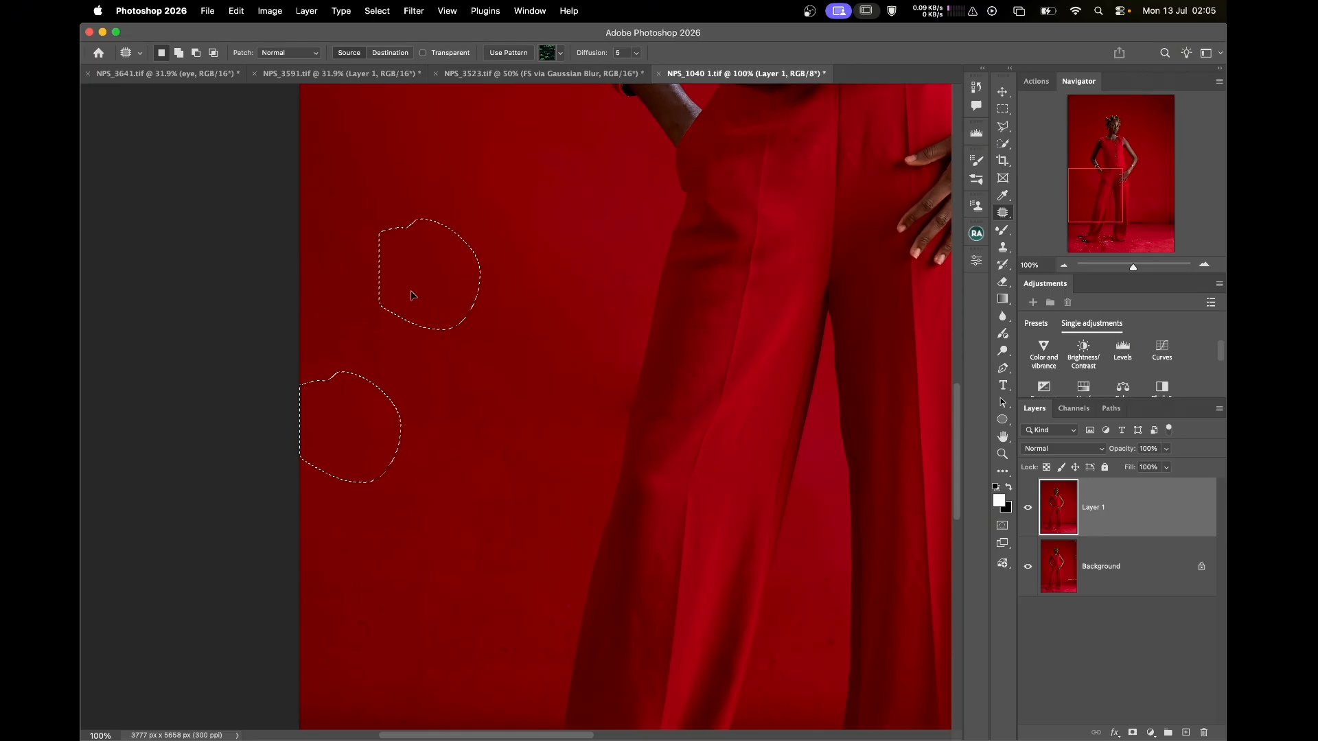
{"action": "scroll", "coordinate": [462, 433], "scroll_direction": "down", "scroll_amount": 10}
{"action": "key", "text": "super+d"}
- Patch out the large torn hole in the floor beside the left shoe
{"action": "mouse_move", "coordinate": [373, 545]}
{"action": "left_mouse_down"}
{"action": "mouse_move", "coordinate": [428, 504]}
{"action": "mouse_move", "coordinate": [441, 571]}
{"action": "mouse_move", "coordinate": [379, 561]}
{"action": "left_mouse_up"}
{"action": "key", "text": "super+d"}
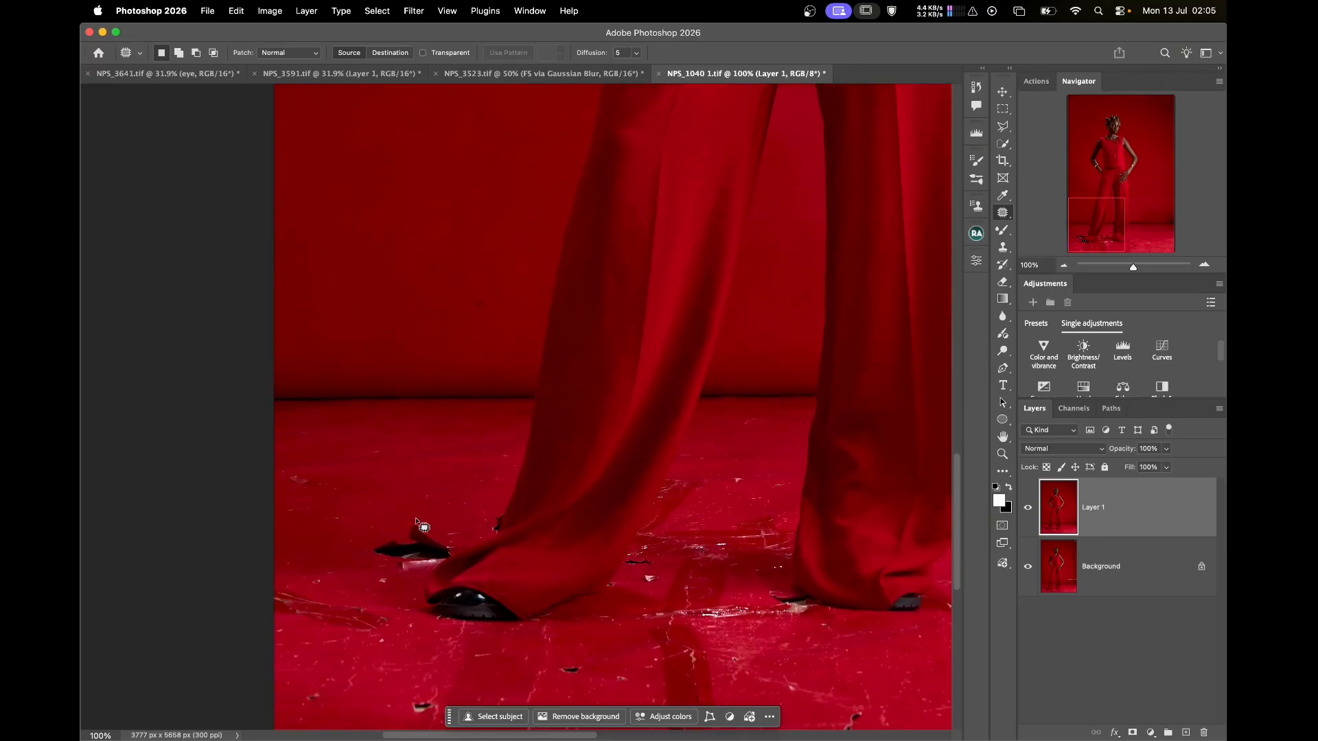
{"action": "scroll", "coordinate": [419, 515], "scroll_direction": "up", "scroll_amount": 5}
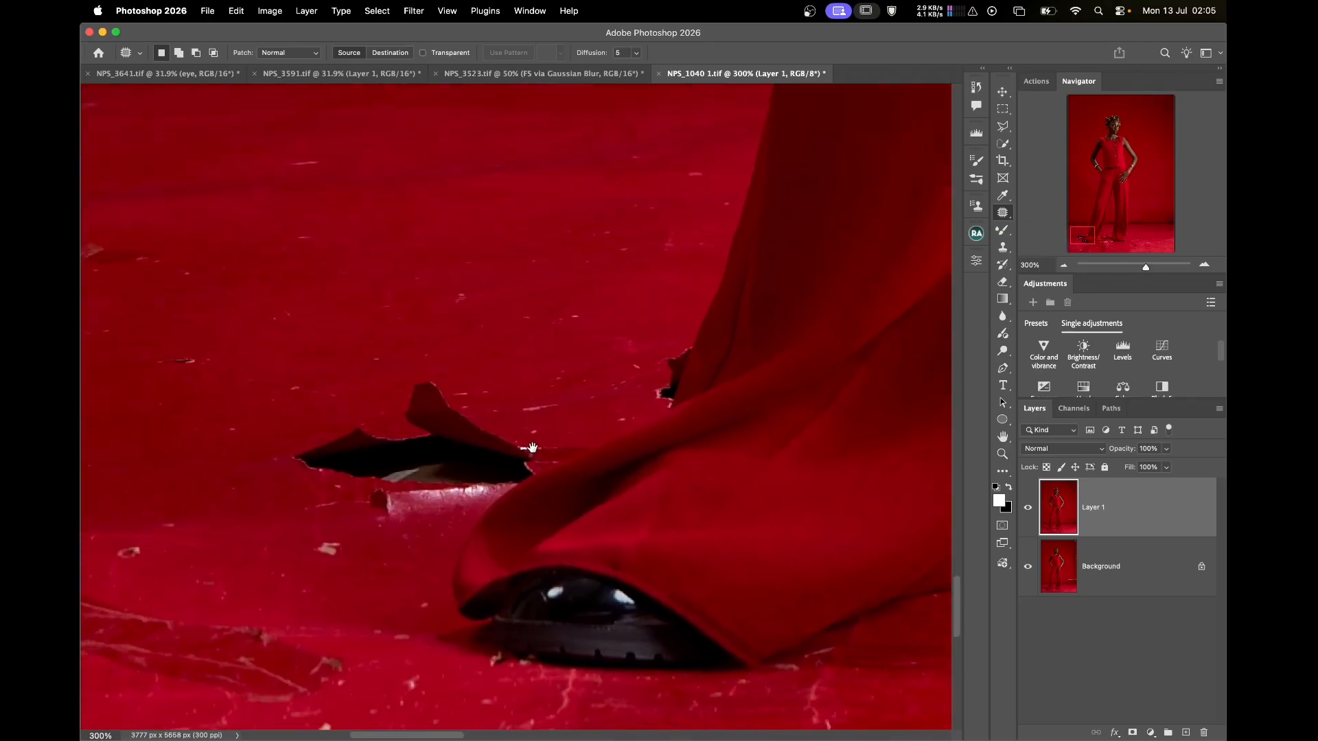
{"action": "mouse_move", "coordinate": [345, 401]}
{"action": "left_mouse_down"}
{"action": "mouse_move", "coordinate": [582, 403]}
{"action": "mouse_move", "coordinate": [565, 459]}
{"action": "mouse_move", "coordinate": [538, 474]}
{"action": "mouse_move", "coordinate": [282, 454]}
{"action": "mouse_move", "coordinate": [342, 404]}
{"action": "left_mouse_up"}
{"action": "mouse_move", "coordinate": [415, 407]}
{"action": "left_mouse_down"}
{"action": "mouse_move", "coordinate": [389, 302]}
{"action": "mouse_move", "coordinate": [388, 265]}
{"action": "left_mouse_up"}
{"action": "key", "text": "super+d"}
- Try to patch out the small tear beside the left trouser hem in Normal mode
{"action": "mouse_move", "coordinate": [666, 334]}
{"action": "left_mouse_down"}
{"action": "mouse_move", "coordinate": [692, 306]}
{"action": "mouse_move", "coordinate": [718, 326]}
{"action": "mouse_move", "coordinate": [686, 388]}
{"action": "mouse_move", "coordinate": [617, 345]}
{"action": "left_mouse_up"}
{"action": "left_click_drag", "start_coordinate": [655, 342], "coordinate": [480, 290]}
{"action": "key", "text": "super+d"}
{"action": "key", "text": "super+z"}
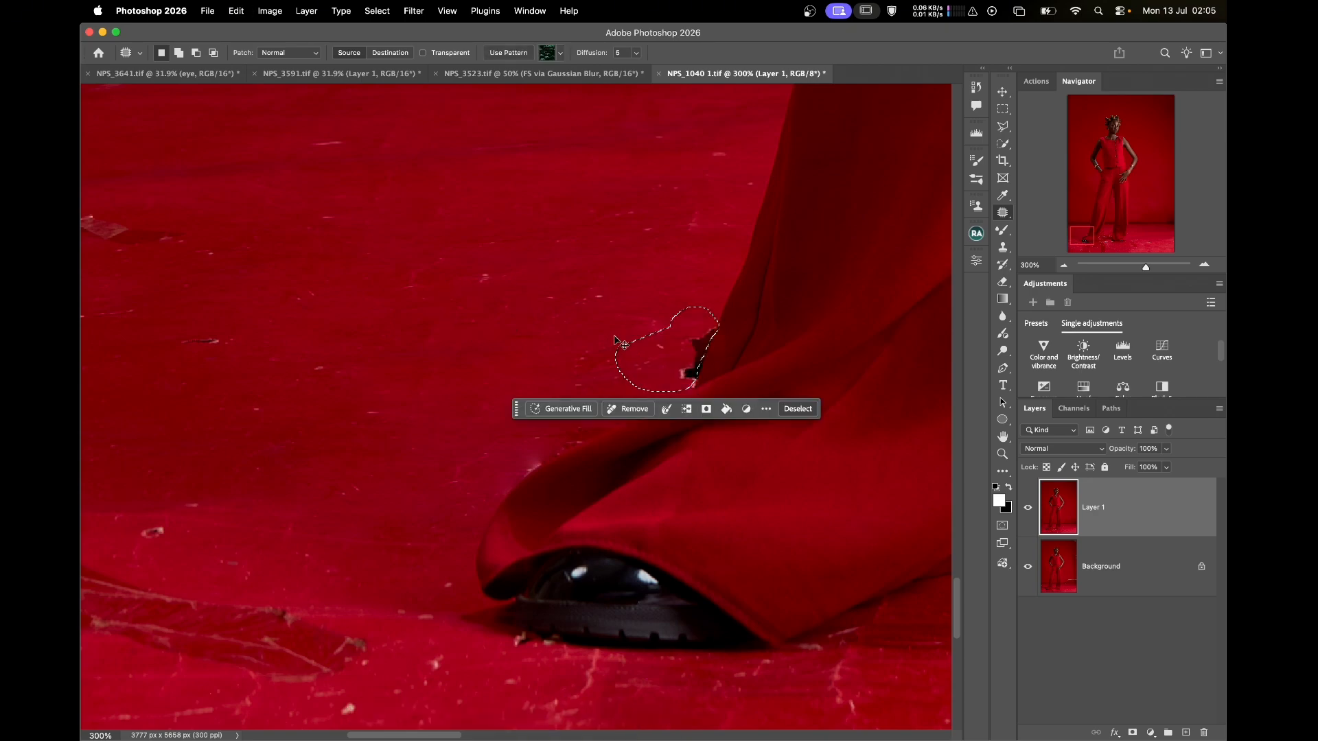
- Switch the patch mode to Content-Aware and patch out the small tear beside the left trouser hem
{"action": "left_click", "coordinate": [293, 53]}
{"action": "left_click", "coordinate": [287, 69]}
{"action": "mouse_move", "coordinate": [696, 364]}
{"action": "left_mouse_down"}
{"action": "mouse_move", "coordinate": [640, 317]}
{"action": "mouse_move", "coordinate": [650, 313]}
{"action": "left_mouse_up"}
{"action": "key", "text": "super+z"}
{"action": "key", "text": "super+z"}
{"action": "left_click_drag", "start_coordinate": [695, 354], "coordinate": [618, 331]}
{"action": "key", "text": "super+d"}
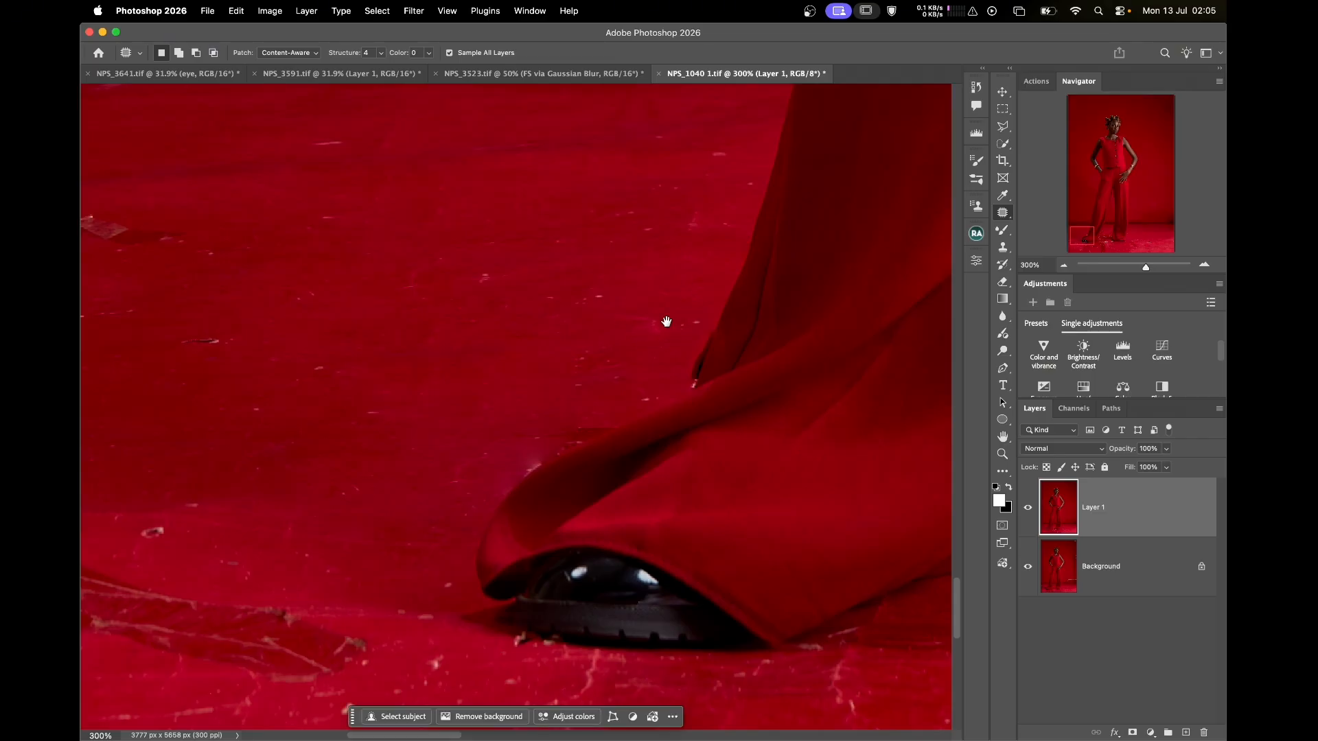
- Set the patch mode back to Normal and patch out the black scuff on the right side of the floor
{"action": "scroll", "coordinate": [664, 333], "scroll_direction": "down", "scroll_amount": 10}
{"action": "key", "text": "super+0"}
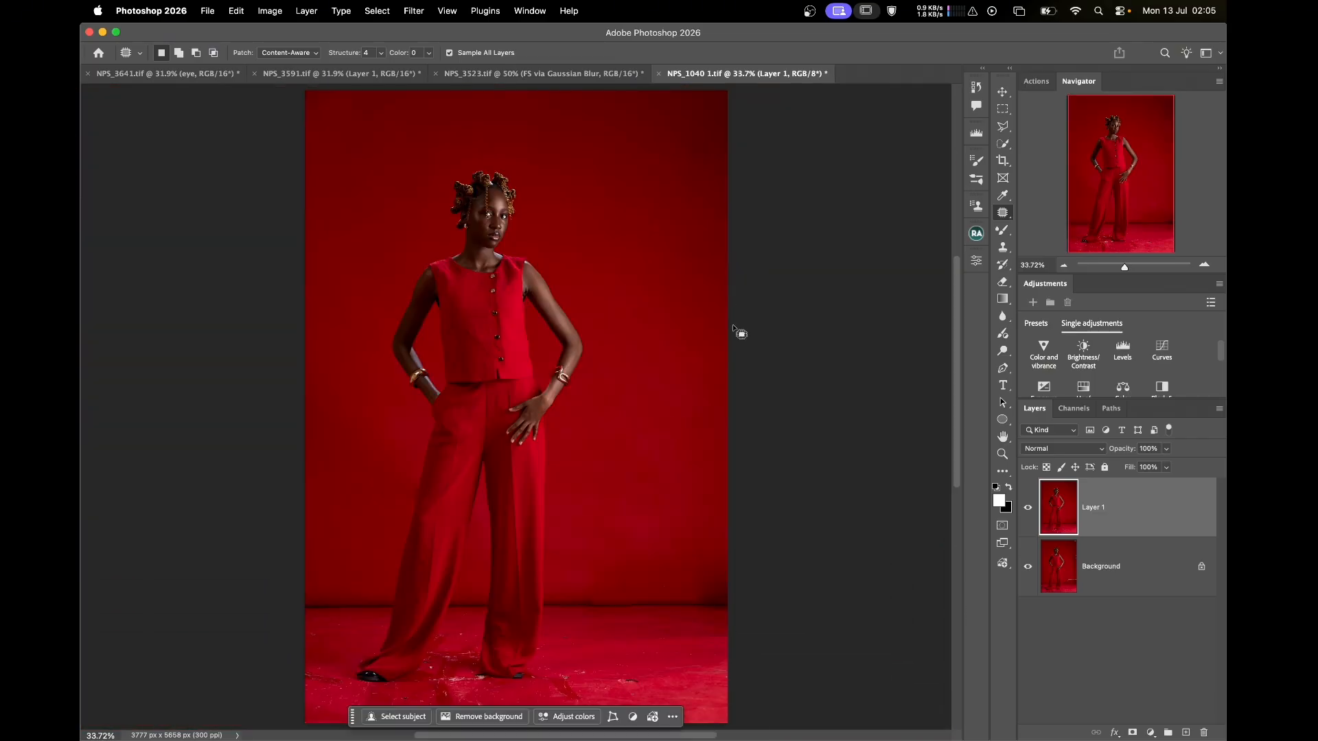
{"action": "key", "text": "super+equal"}
{"action": "key", "text": "super+equal"}
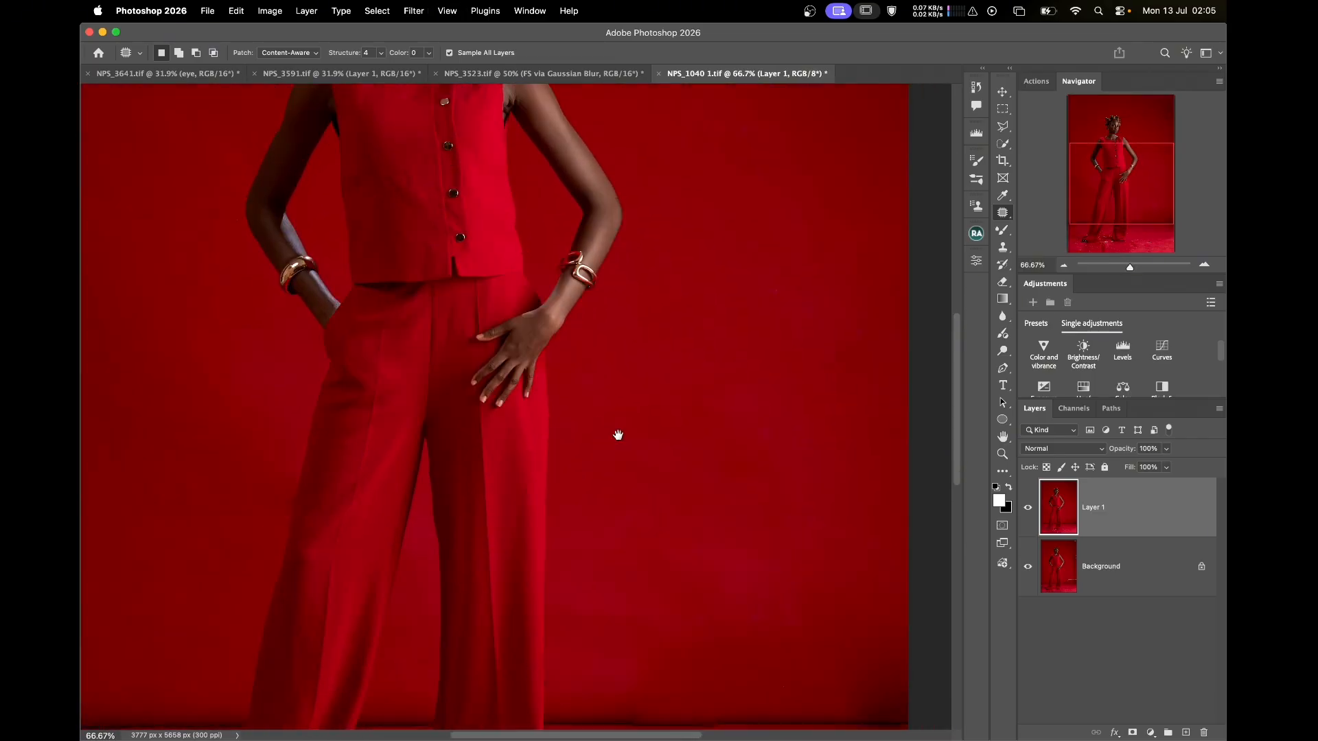
{"action": "scroll", "coordinate": [628, 505], "scroll_direction": "down", "scroll_amount": 15}
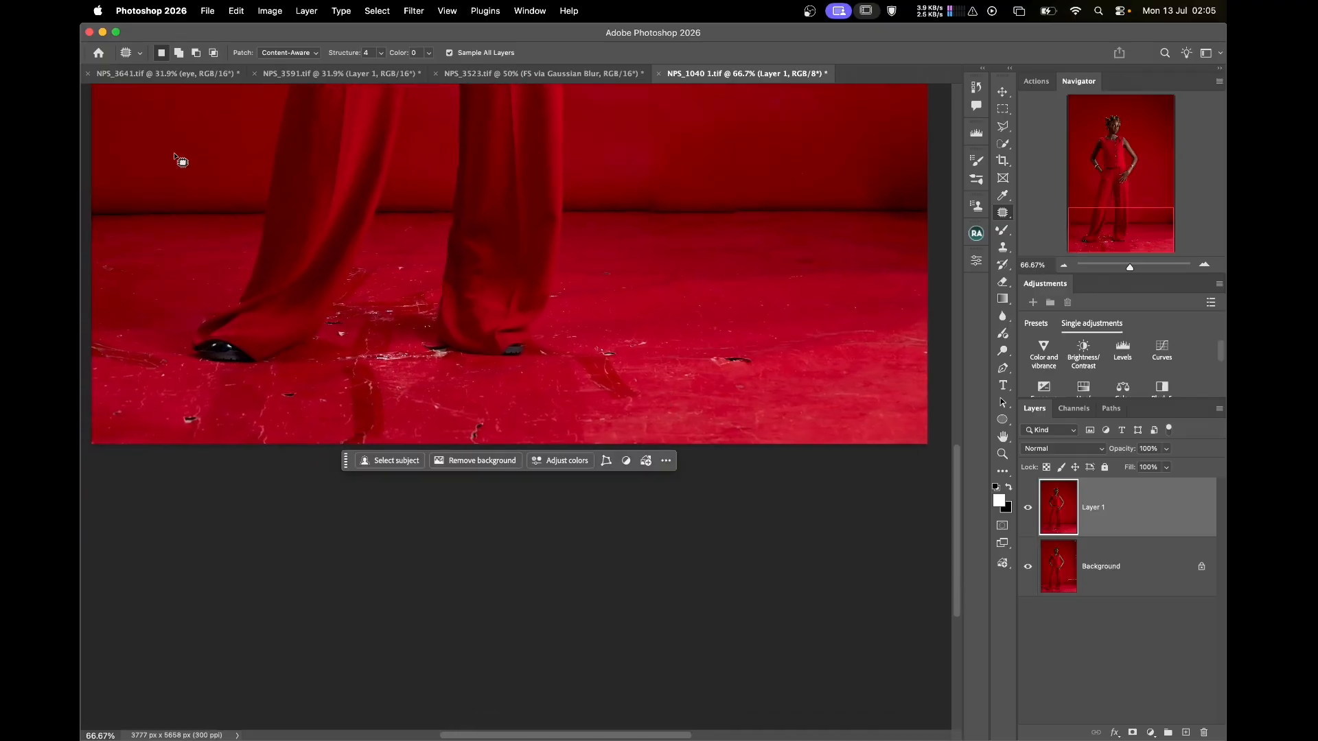
{"action": "left_click", "coordinate": [305, 39]}
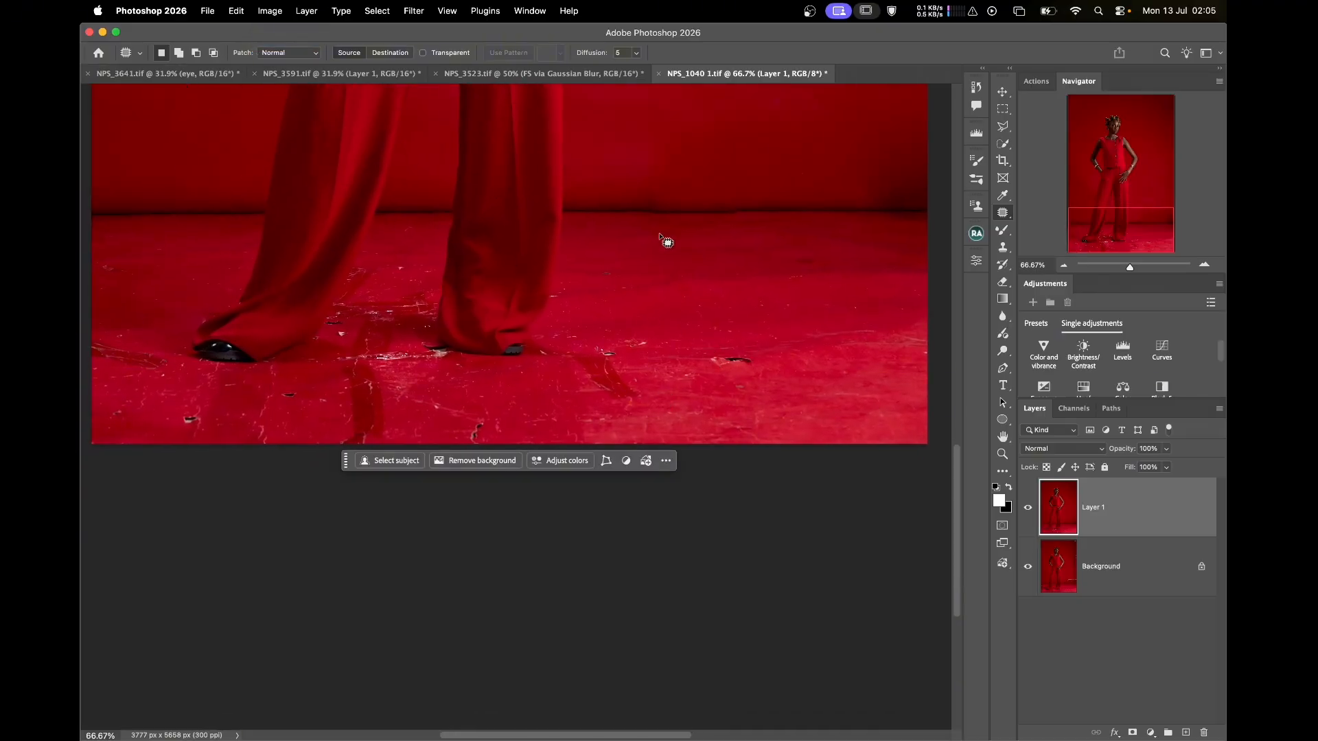
{"action": "left_click_drag", "start_coordinate": [724, 348], "coordinate": [710, 324]}
{"action": "key", "text": "super+d"}
- Patch out the scratches and the dark tape mark on the floor to the right of the feet
{"action": "mouse_move", "coordinate": [711, 244]}
{"action": "left_mouse_down"}
{"action": "mouse_move", "coordinate": [765, 265]}
{"action": "mouse_move", "coordinate": [717, 247]}
{"action": "left_mouse_up"}
{"action": "left_click_drag", "start_coordinate": [715, 266], "coordinate": [782, 321]}
{"action": "key", "text": "super+d"}
{"action": "mouse_move", "coordinate": [602, 329]}
{"action": "left_mouse_down"}
{"action": "mouse_move", "coordinate": [591, 327]}
{"action": "mouse_move", "coordinate": [695, 337]}
{"action": "left_mouse_up"}
{"action": "key", "text": "super+d"}
- Patch out the remaining marks on the floor toward the photo's right edge
{"action": "left_click_drag", "start_coordinate": [675, 262], "coordinate": [650, 343]}
{"action": "left_click_drag", "start_coordinate": [739, 313], "coordinate": [741, 314]}
{"action": "key", "text": "super+d"}
{"action": "mouse_move", "coordinate": [916, 269]}
{"action": "left_mouse_down"}
{"action": "mouse_move", "coordinate": [784, 264]}
{"action": "mouse_move", "coordinate": [855, 312]}
{"action": "mouse_move", "coordinate": [899, 414]}
{"action": "mouse_move", "coordinate": [885, 323]}
{"action": "left_mouse_up"}
{"action": "key", "text": "super+d"}
{"action": "left_click_drag", "start_coordinate": [827, 366], "coordinate": [796, 327]}
{"action": "key", "text": "super+d"}
- Patch out the marks on the floor along the photo's bottom edge, including the chip near the center
{"action": "left_click_drag", "start_coordinate": [688, 341], "coordinate": [709, 439]}
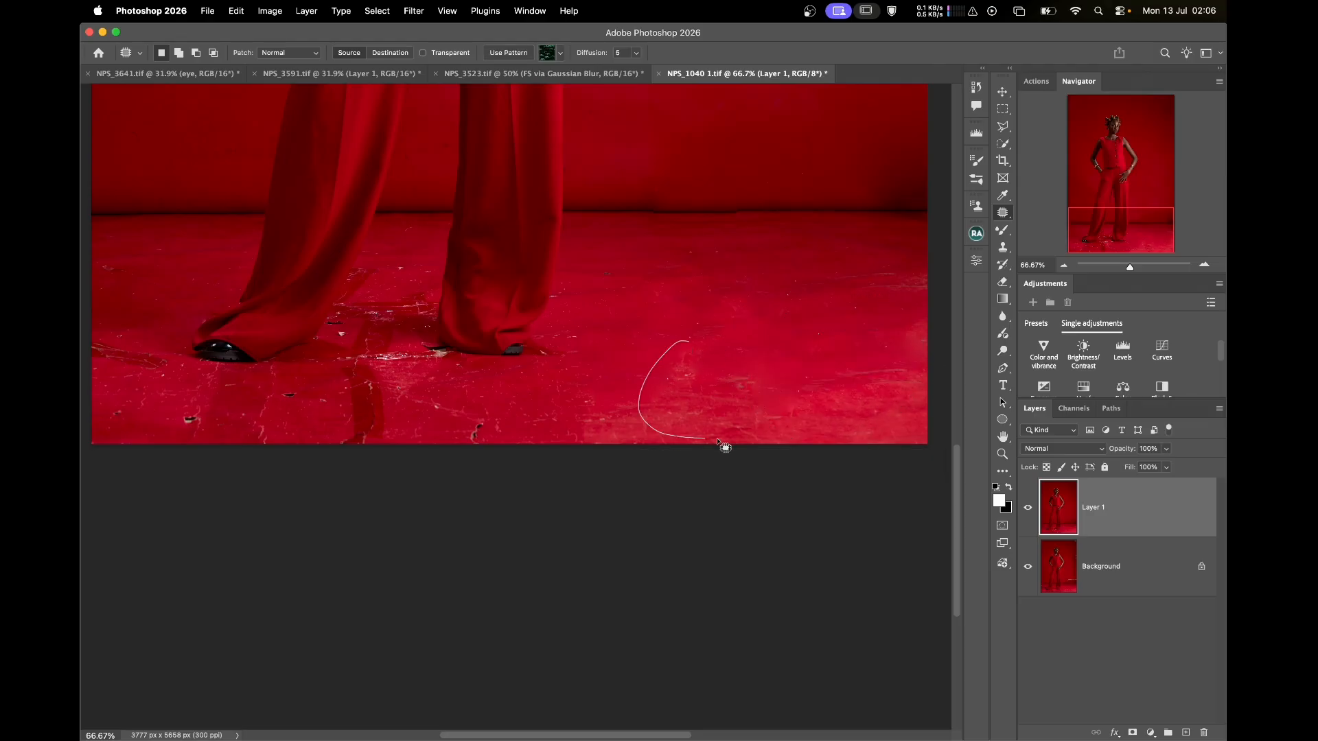
{"action": "left_click_drag", "start_coordinate": [714, 362], "coordinate": [745, 328]}
{"action": "key", "text": "super+d"}
{"action": "mouse_move", "coordinate": [505, 401]}
{"action": "left_mouse_down"}
{"action": "mouse_move", "coordinate": [444, 441]}
{"action": "mouse_move", "coordinate": [512, 406]}
{"action": "mouse_move", "coordinate": [688, 381]}
{"action": "left_mouse_up"}
{"action": "key", "text": "super+d"}
- Patch out the scratched and peeling area in the floor's lower-left corner
{"action": "scroll", "coordinate": [435, 376], "scroll_direction": "left", "scroll_amount": 6}
{"action": "scroll", "coordinate": [435, 377], "scroll_direction": "down", "scroll_amount": 2}
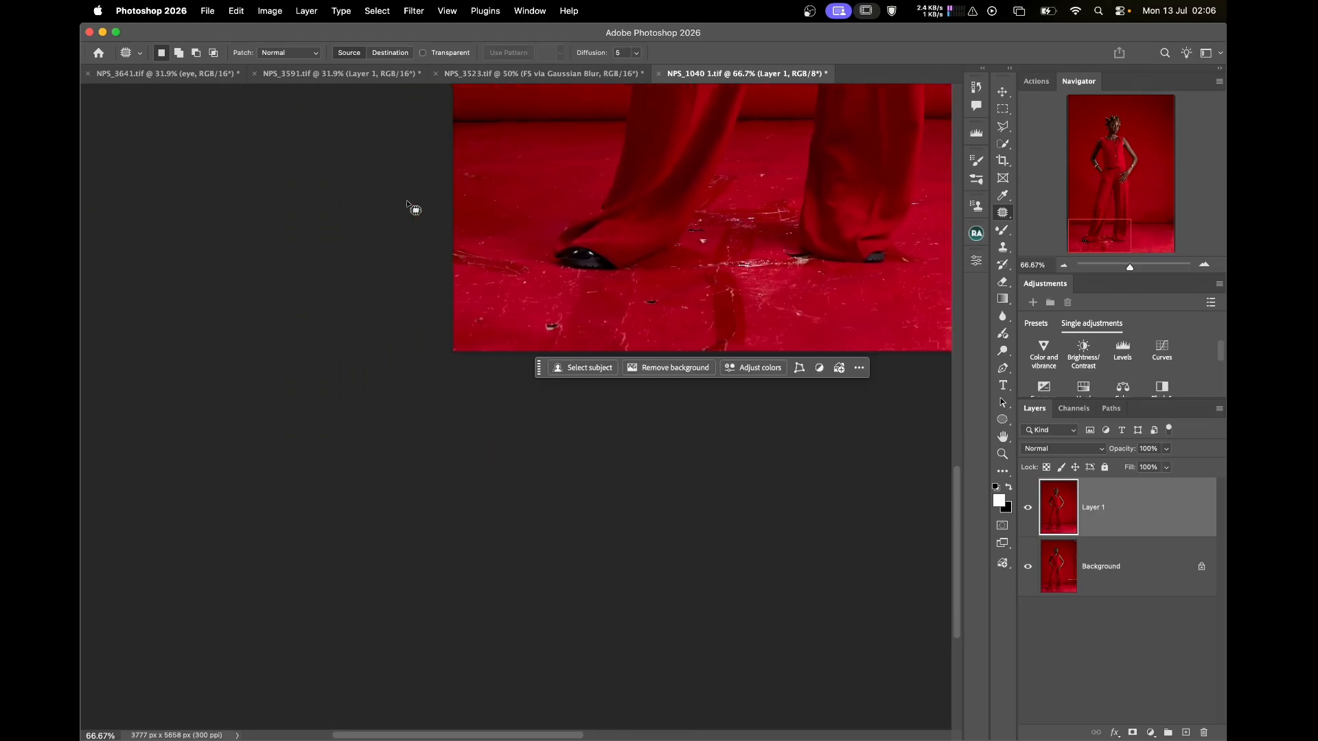
{"action": "mouse_move", "coordinate": [491, 272]}
{"action": "left_mouse_down"}
{"action": "mouse_move", "coordinate": [481, 229]}
{"action": "mouse_move", "coordinate": [503, 352]}
{"action": "mouse_move", "coordinate": [447, 338]}
{"action": "left_mouse_up"}
{"action": "key", "text": "super+d"}
{"action": "mouse_move", "coordinate": [481, 310]}
{"action": "left_mouse_down"}
{"action": "mouse_move", "coordinate": [667, 328]}
{"action": "mouse_move", "coordinate": [945, 301]}
{"action": "left_mouse_up"}
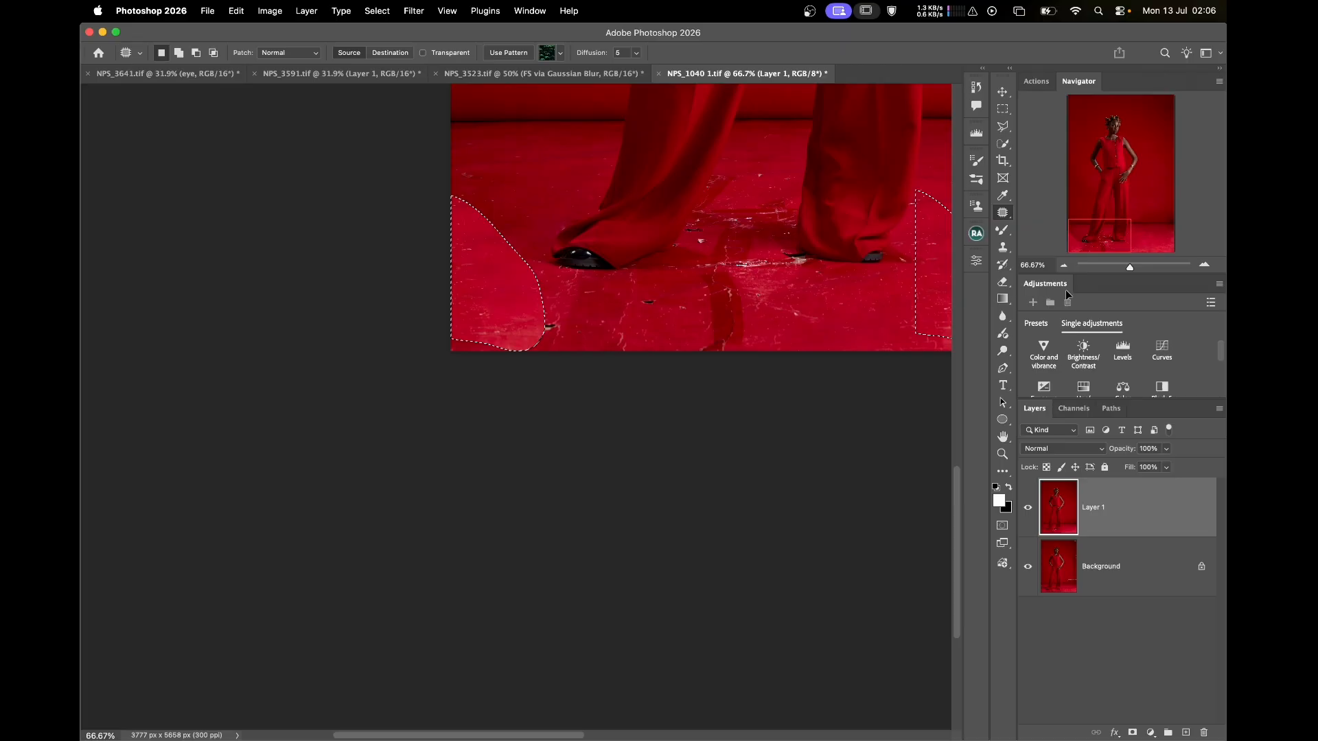
{"action": "scroll", "coordinate": [687, 274], "scroll_direction": "right", "scroll_amount": 5}
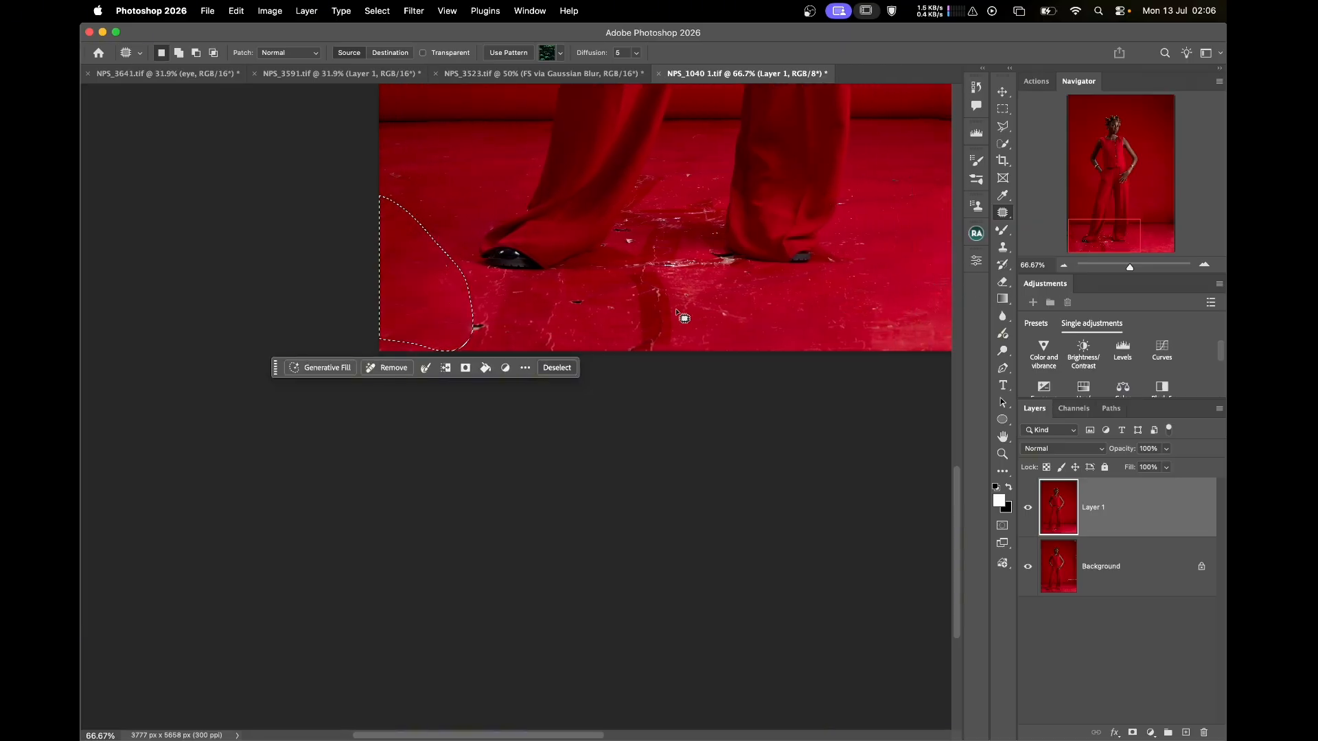
{"action": "key", "text": "super+d"}
- Patch the floor near the photo's left edge and the chipped spot below the left shoe
{"action": "mouse_move", "coordinate": [379, 139]}
{"action": "left_mouse_down"}
{"action": "mouse_move", "coordinate": [454, 206]}
{"action": "mouse_move", "coordinate": [427, 189]}
{"action": "mouse_move", "coordinate": [371, 200]}
{"action": "mouse_move", "coordinate": [452, 167]}
{"action": "left_mouse_up"}
{"action": "key", "text": "super+d"}
{"action": "left_click_drag", "start_coordinate": [457, 336], "coordinate": [457, 339]}
{"action": "key", "text": "super+d"}
- Patch out the scratches on the floor in front of and beside the left shoe
{"action": "key", "text": "super+="}
{"action": "mouse_move", "coordinate": [621, 274]}
{"action": "left_mouse_down"}
{"action": "mouse_move", "coordinate": [562, 281]}
{"action": "mouse_move", "coordinate": [586, 273]}
{"action": "mouse_move", "coordinate": [534, 268]}
{"action": "mouse_move", "coordinate": [467, 338]}
{"action": "left_mouse_up"}
{"action": "left_click_drag", "start_coordinate": [527, 244], "coordinate": [435, 271]}
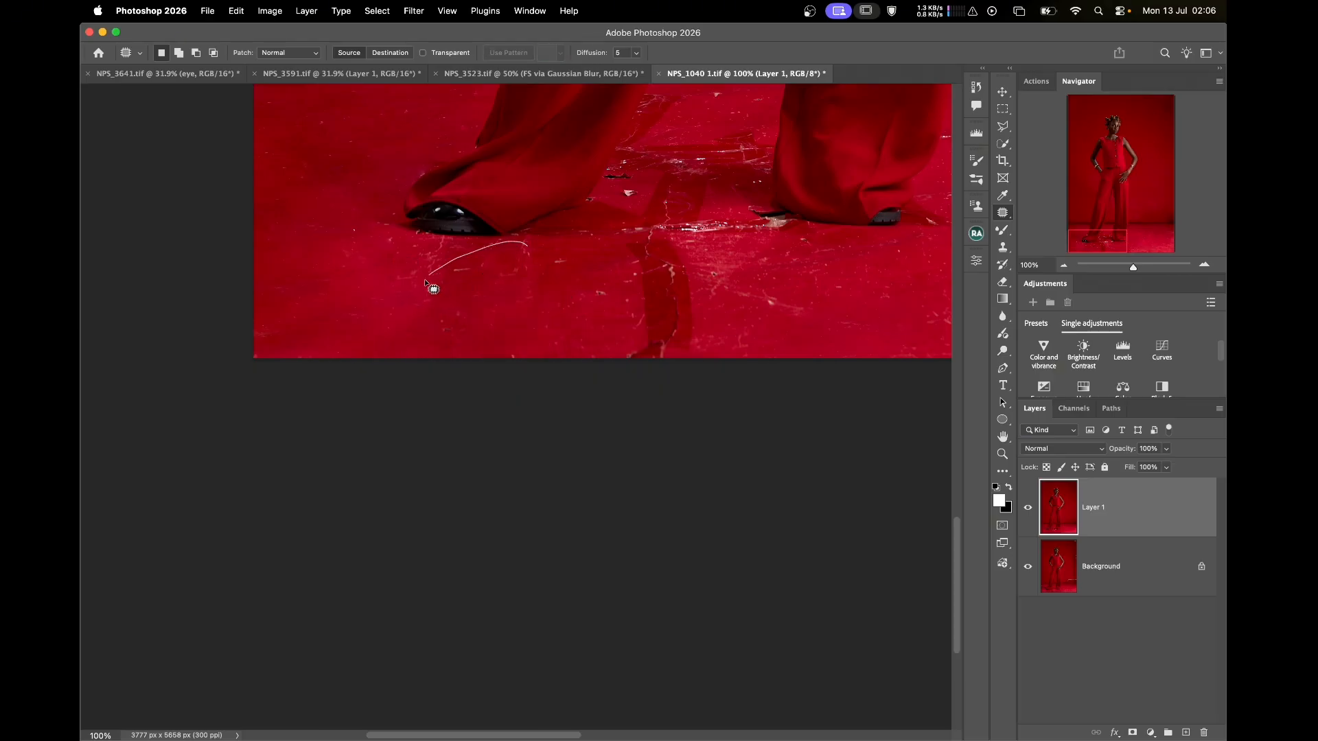
{"action": "key", "text": "super+d"}
{"action": "mouse_move", "coordinate": [353, 221]}
{"action": "left_mouse_down"}
{"action": "mouse_move", "coordinate": [341, 214]}
{"action": "mouse_move", "coordinate": [346, 246]}
{"action": "left_mouse_up"}
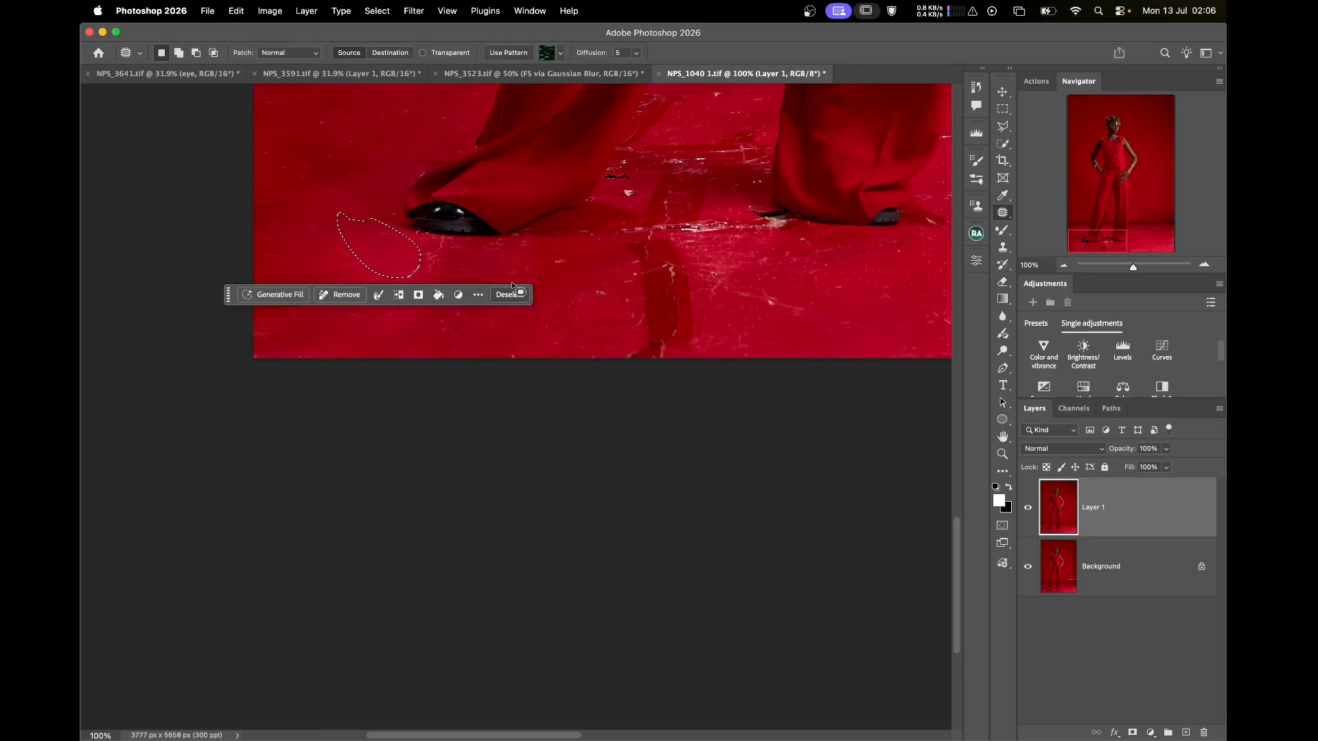
{"action": "key", "text": "super+d"}
- Patch out the dark tape strip on the floor in front of the feet
{"action": "left_click_drag", "start_coordinate": [704, 244], "coordinate": [630, 246]}
{"action": "left_click_drag", "start_coordinate": [679, 393], "coordinate": [694, 255]}
{"action": "left_click_drag", "start_coordinate": [654, 306], "coordinate": [377, 304]}
{"action": "key", "text": "super+d"}
- Patch out the cracks and dark tape marks on the floor between the two feet
{"action": "mouse_move", "coordinate": [681, 177]}
{"action": "left_mouse_down"}
{"action": "mouse_move", "coordinate": [535, 273]}
{"action": "mouse_move", "coordinate": [561, 210]}
{"action": "mouse_move", "coordinate": [490, 210]}
{"action": "mouse_move", "coordinate": [485, 245]}
{"action": "mouse_move", "coordinate": [519, 178]}
{"action": "left_mouse_up"}
{"action": "mouse_move", "coordinate": [516, 200]}
{"action": "left_mouse_down"}
{"action": "mouse_move", "coordinate": [621, 230]}
{"action": "mouse_move", "coordinate": [607, 280]}
{"action": "left_mouse_up"}
{"action": "key", "text": "super+d"}
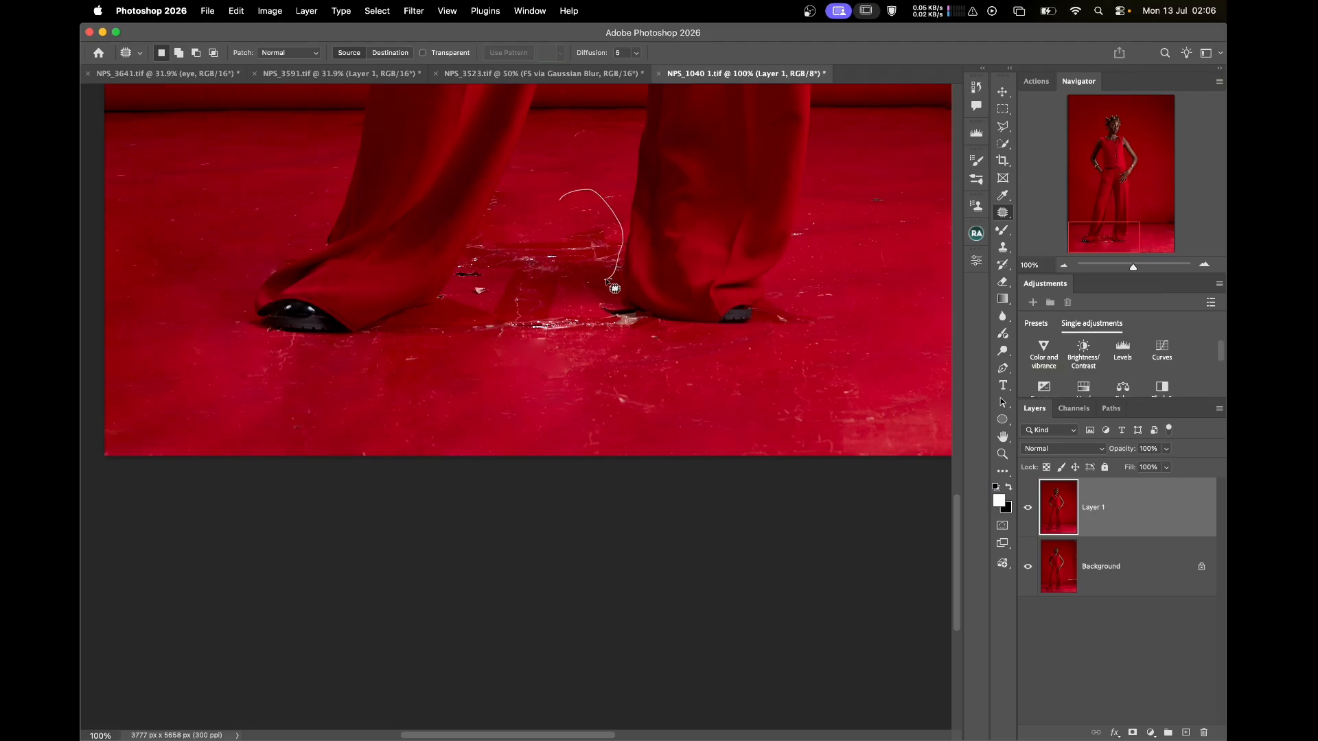
{"action": "left_click_drag", "start_coordinate": [493, 358], "coordinate": [505, 273]}
{"action": "mouse_move", "coordinate": [593, 283]}
{"action": "left_mouse_down"}
{"action": "mouse_move", "coordinate": [195, 332]}
{"action": "mouse_move", "coordinate": [214, 344]}
{"action": "left_mouse_up"}
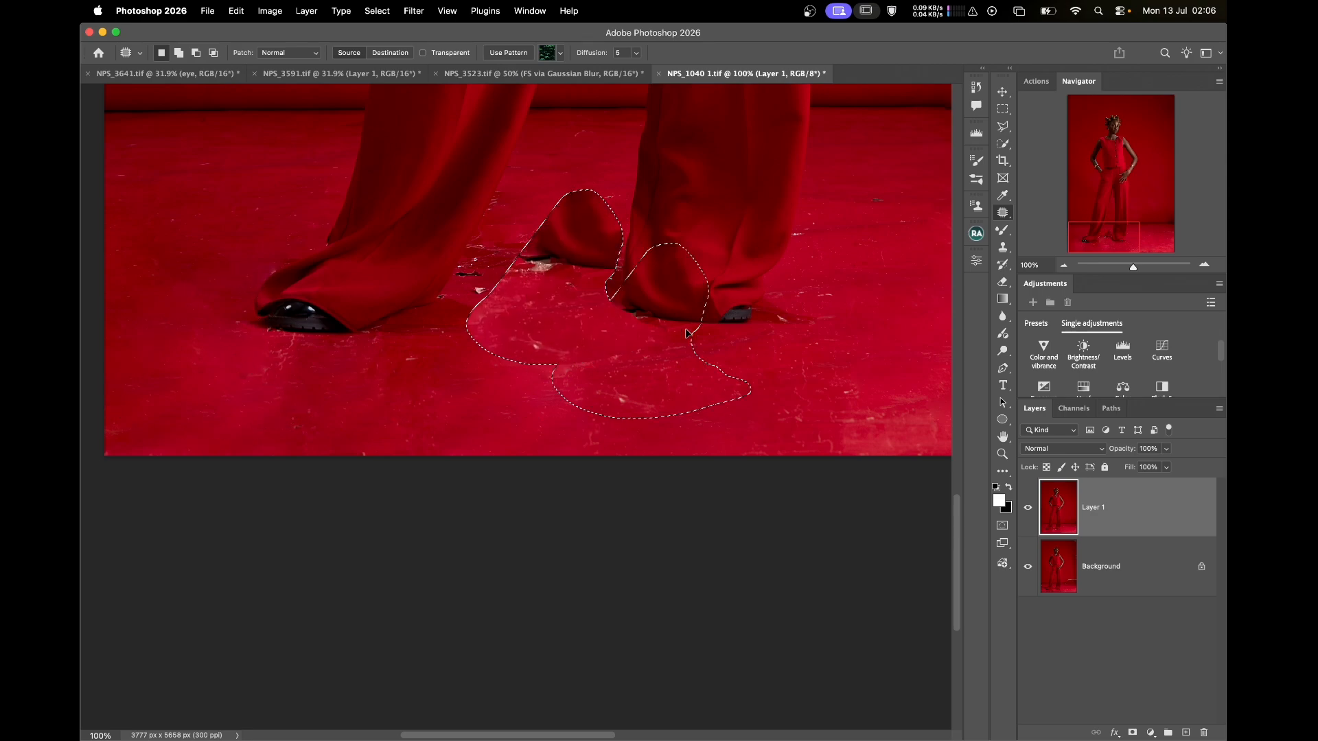
{"action": "key", "text": "super+d"}
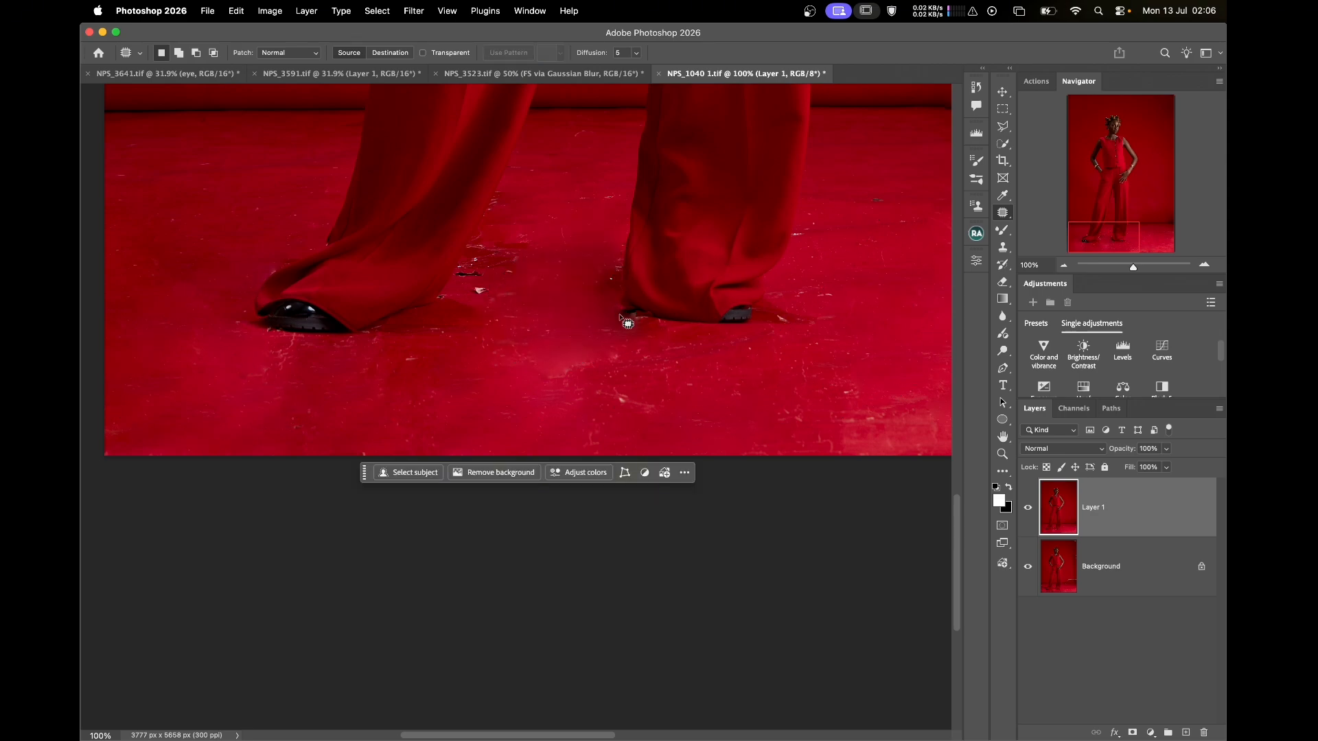
- Patch out the dark gap beneath the inner edge of the right trouser hem using the Content-Aware patch mode
{"action": "key", "text": "super+plus"}
{"action": "key", "text": "super+plus"}
{"action": "left_click_drag", "start_coordinate": [690, 247], "coordinate": [506, 508]}
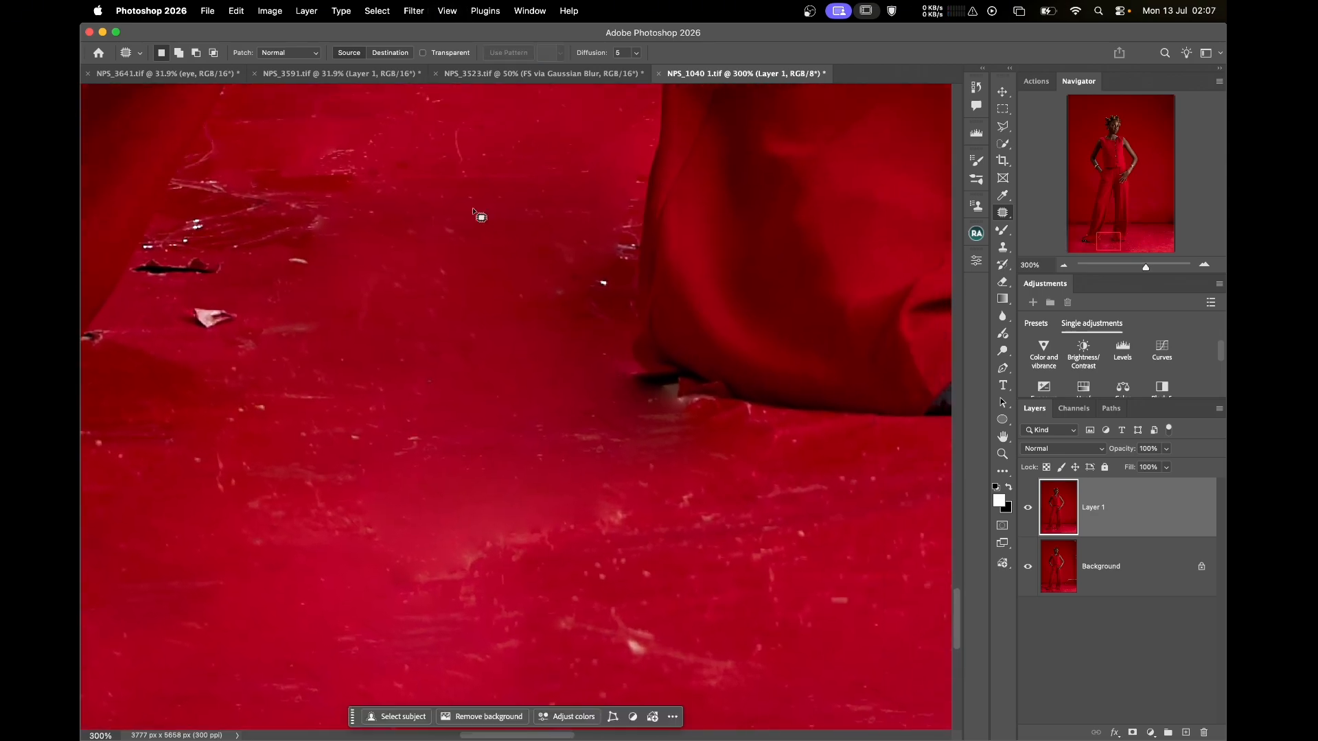
{"action": "left_click", "coordinate": [302, 55]}
{"action": "left_click", "coordinate": [288, 66]}
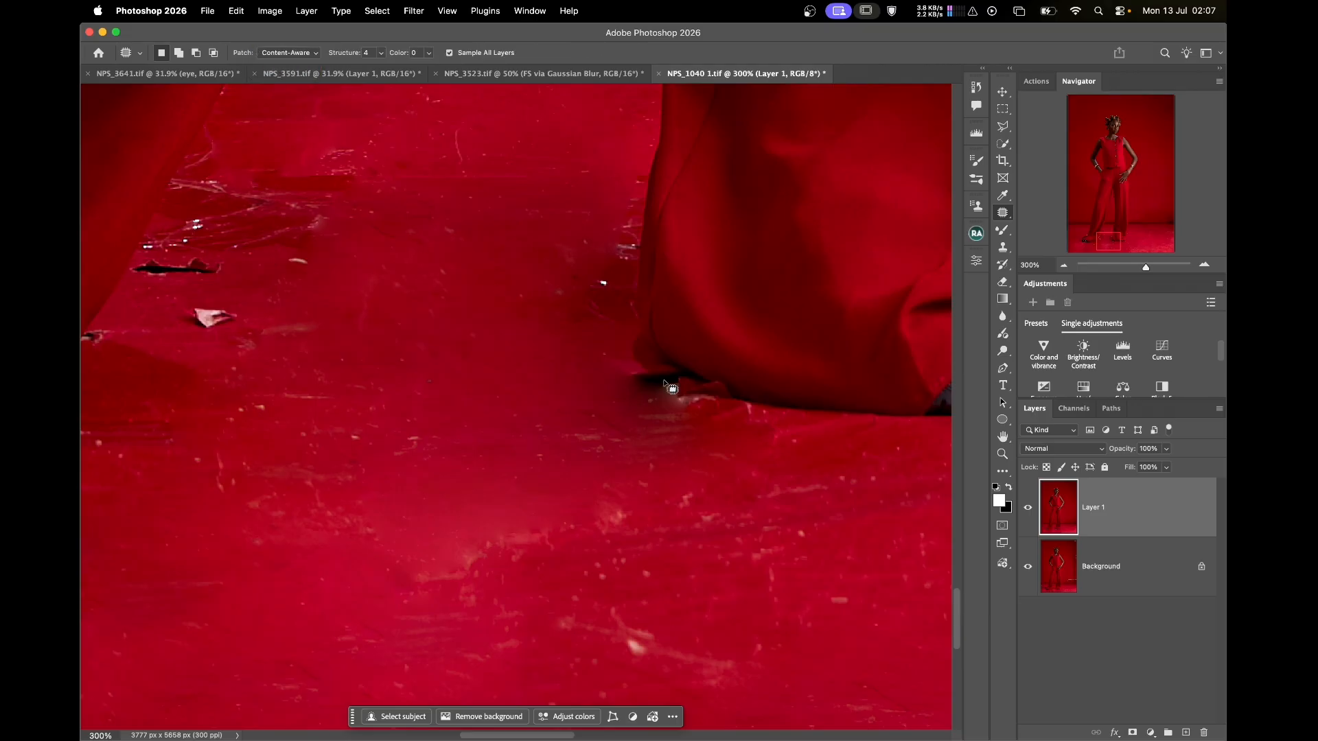
{"action": "left_click_drag", "start_coordinate": [626, 364], "coordinate": [657, 379]}
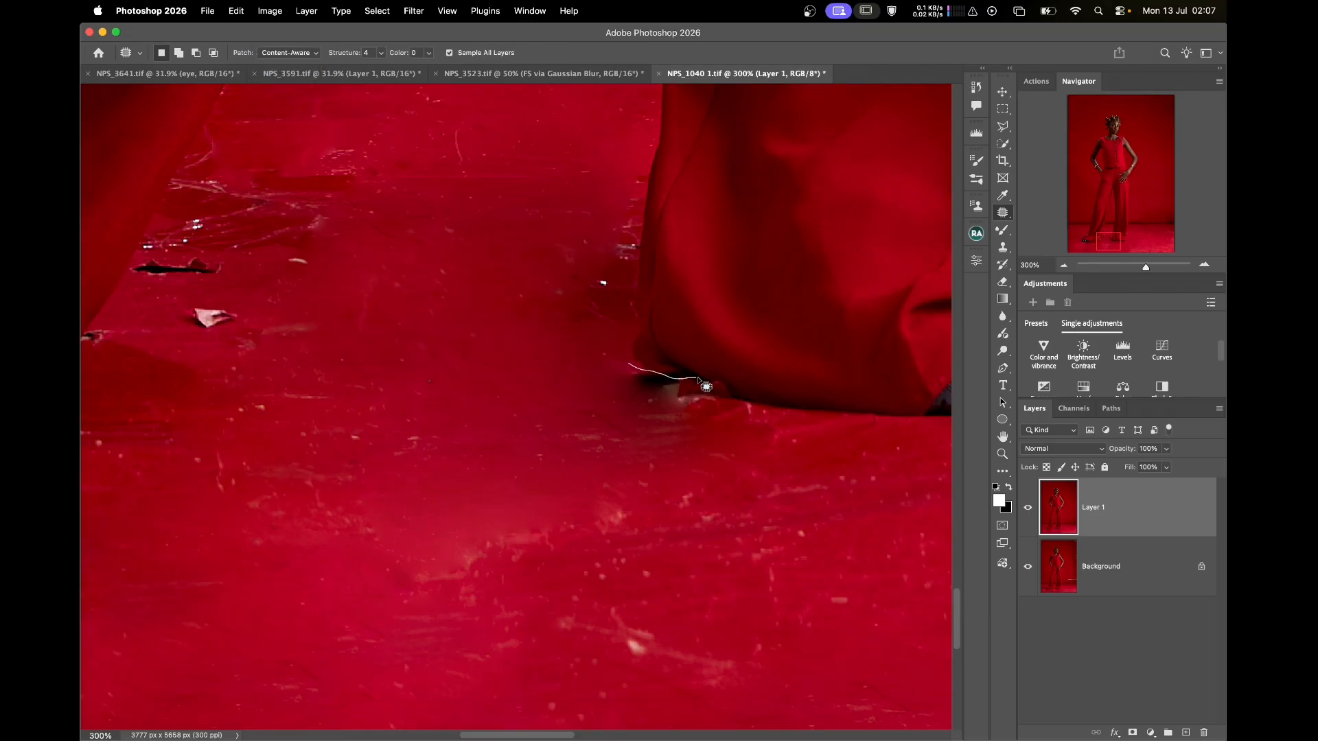
{"action": "left_click_drag", "start_coordinate": [578, 392], "coordinate": [628, 364]}
{"action": "left_click_drag", "start_coordinate": [677, 397], "coordinate": [569, 480]}
{"action": "key", "text": "super+d"}
- Patch the leftover dark smudges on the floor in front of the right trouser hem
{"action": "mouse_move", "coordinate": [588, 369]}
{"action": "left_mouse_down"}
{"action": "mouse_move", "coordinate": [672, 414]}
{"action": "mouse_move", "coordinate": [604, 403]}
{"action": "left_mouse_up"}
{"action": "left_click_drag", "start_coordinate": [615, 424], "coordinate": [506, 422]}
{"action": "key", "text": "super+d"}
{"action": "mouse_move", "coordinate": [676, 403]}
{"action": "left_mouse_down"}
{"action": "mouse_move", "coordinate": [696, 465]}
{"action": "mouse_move", "coordinate": [657, 410]}
{"action": "left_mouse_up"}
{"action": "left_click_drag", "start_coordinate": [642, 430], "coordinate": [557, 427]}
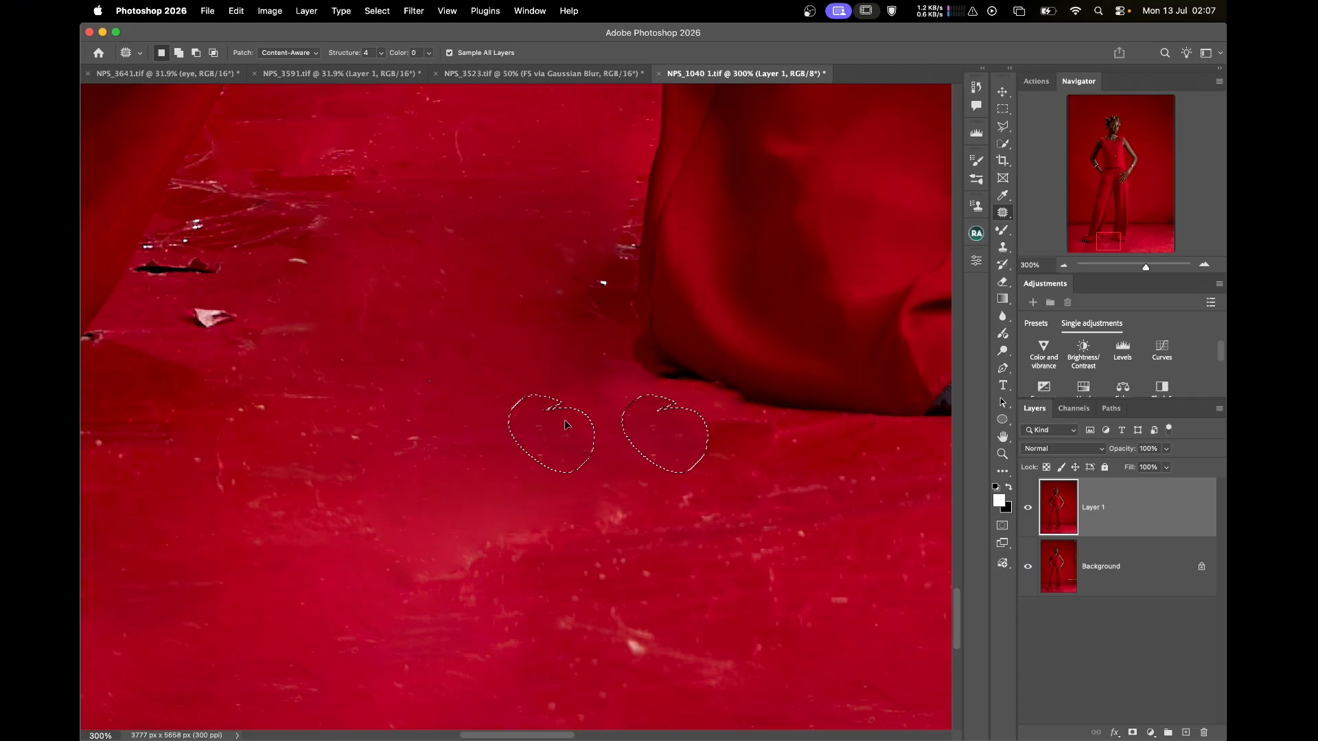
{"action": "key", "text": "super+d"}
- Return the patch mode to Normal and patch the uneven floor just below the right trouser hem
{"action": "left_click", "coordinate": [288, 53]}
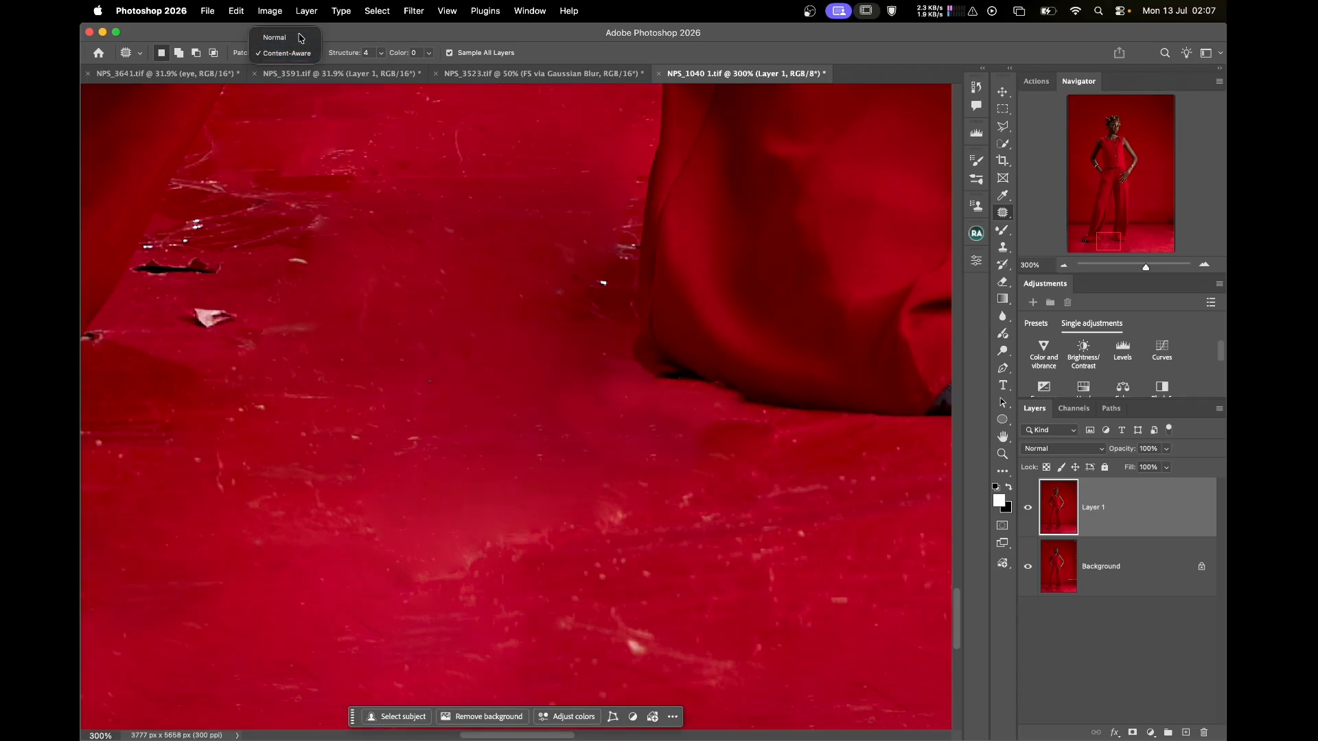
{"action": "left_click", "coordinate": [274, 38]}
{"action": "mouse_move", "coordinate": [710, 400]}
{"action": "left_mouse_down"}
{"action": "mouse_move", "coordinate": [728, 401]}
{"action": "mouse_move", "coordinate": [713, 398]}
{"action": "left_mouse_up"}
{"action": "key", "text": "super+d"}
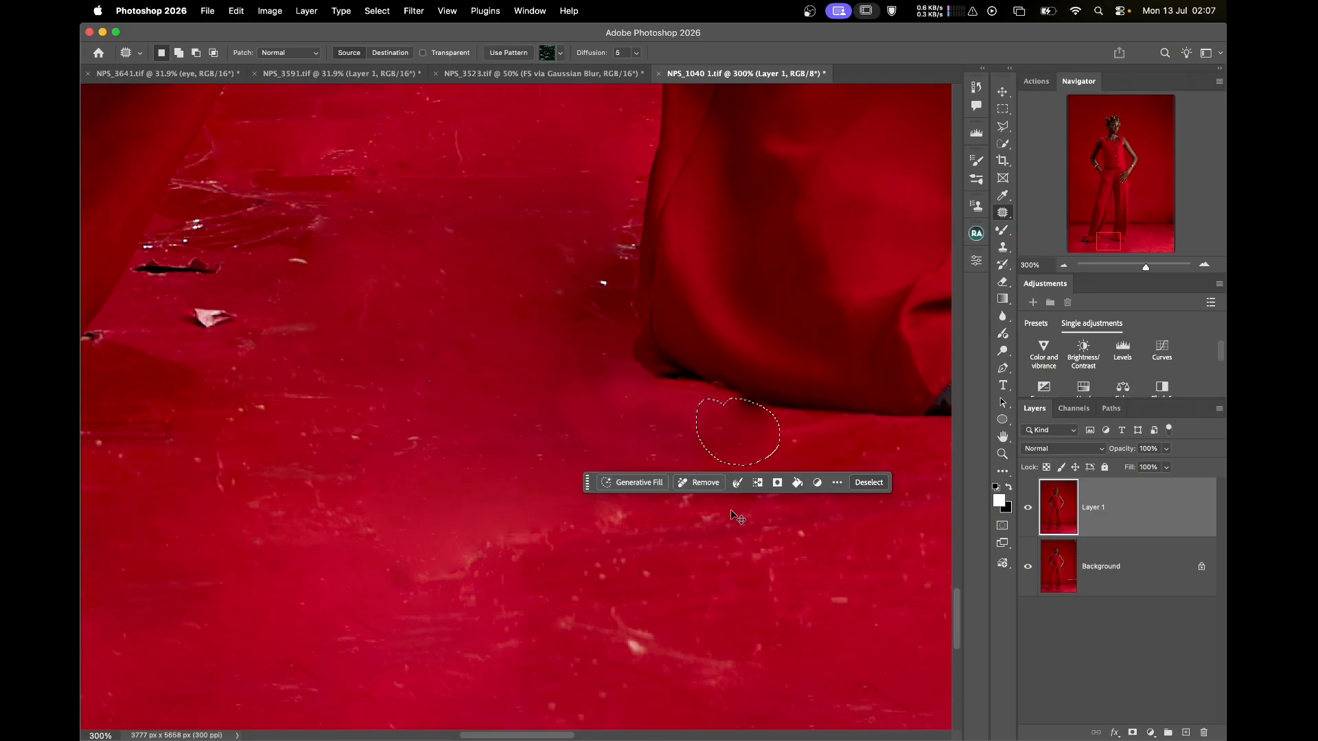
{"action": "key", "text": "super+d"}
{"action": "left_click_drag", "start_coordinate": [786, 418], "coordinate": [688, 437]}
{"action": "key", "text": "super+d"}
{"action": "left_click_drag", "start_coordinate": [794, 423], "coordinate": [789, 436]}
{"action": "key", "text": "super+d"}
- Patch out the white specks and scratches on the floor beside the inner edge of the right trouser leg
{"action": "mouse_move", "coordinate": [535, 222]}
{"action": "left_mouse_down"}
{"action": "mouse_move", "coordinate": [621, 305]}
{"action": "mouse_move", "coordinate": [545, 261]}
{"action": "left_mouse_up"}
{"action": "left_click_drag", "start_coordinate": [568, 258], "coordinate": [487, 267]}
{"action": "key", "text": "super+d"}
{"action": "mouse_move", "coordinate": [570, 213]}
{"action": "left_mouse_down"}
{"action": "mouse_move", "coordinate": [591, 162]}
{"action": "mouse_move", "coordinate": [638, 160]}
{"action": "mouse_move", "coordinate": [639, 206]}
{"action": "left_mouse_up"}
{"action": "key", "text": "super+d"}
{"action": "left_click_drag", "start_coordinate": [571, 153], "coordinate": [588, 150]}
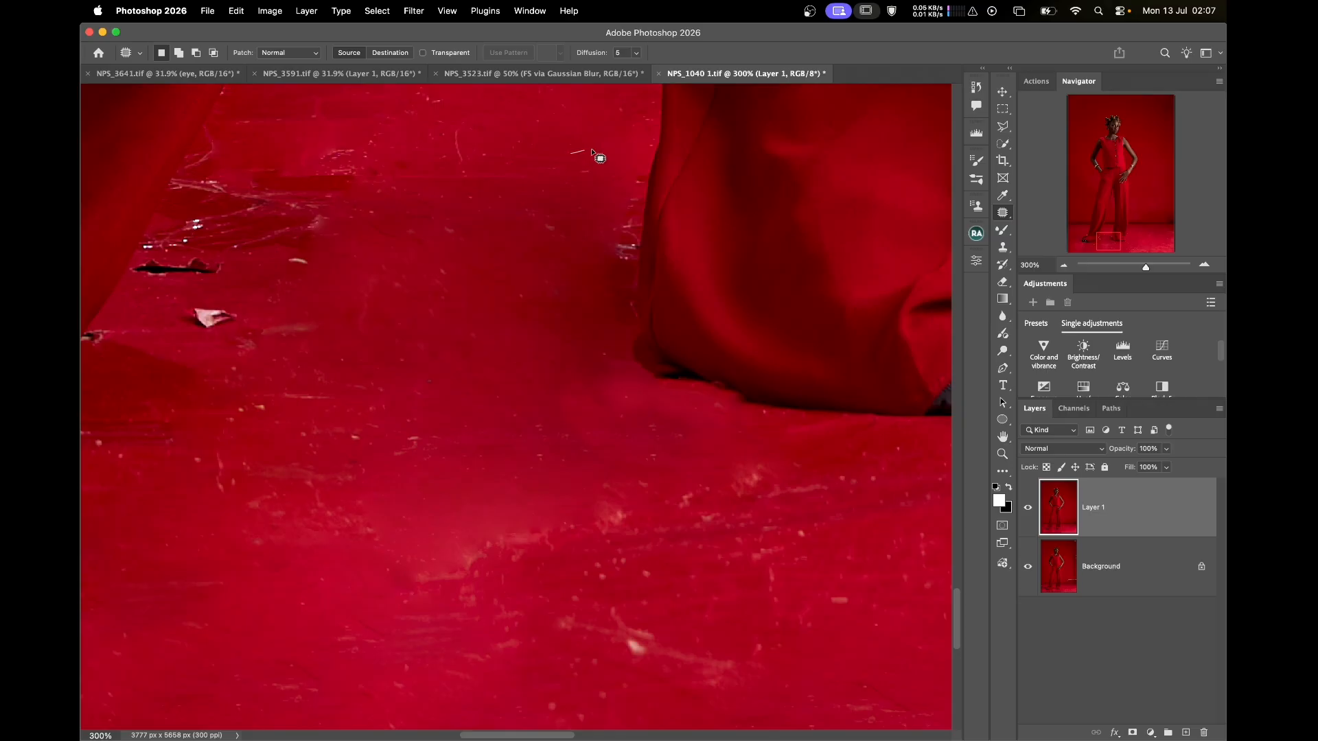
{"action": "left_click_drag", "start_coordinate": [643, 209], "coordinate": [604, 226]}
{"action": "key", "text": "super+d"}
- Patch the remaining light marks on the floor between the legs, up to the right trouser leg's edge
{"action": "left_click_drag", "start_coordinate": [559, 175], "coordinate": [585, 168]}
{"action": "left_click_drag", "start_coordinate": [645, 221], "coordinate": [569, 216]}
{"action": "key", "text": "super+d"}
{"action": "mouse_move", "coordinate": [636, 246]}
{"action": "left_mouse_down"}
{"action": "mouse_move", "coordinate": [570, 274]}
{"action": "mouse_move", "coordinate": [525, 237]}
{"action": "left_mouse_up"}
{"action": "left_click", "coordinate": [475, 232]}
{"action": "left_click_drag", "start_coordinate": [447, 191], "coordinate": [687, 255]}
{"action": "mouse_move", "coordinate": [504, 217]}
{"action": "left_mouse_down"}
{"action": "mouse_move", "coordinate": [600, 304]}
{"action": "mouse_move", "coordinate": [525, 224]}
{"action": "left_mouse_up"}
{"action": "left_click_drag", "start_coordinate": [514, 280], "coordinate": [618, 210]}
{"action": "key", "text": "super+d"}
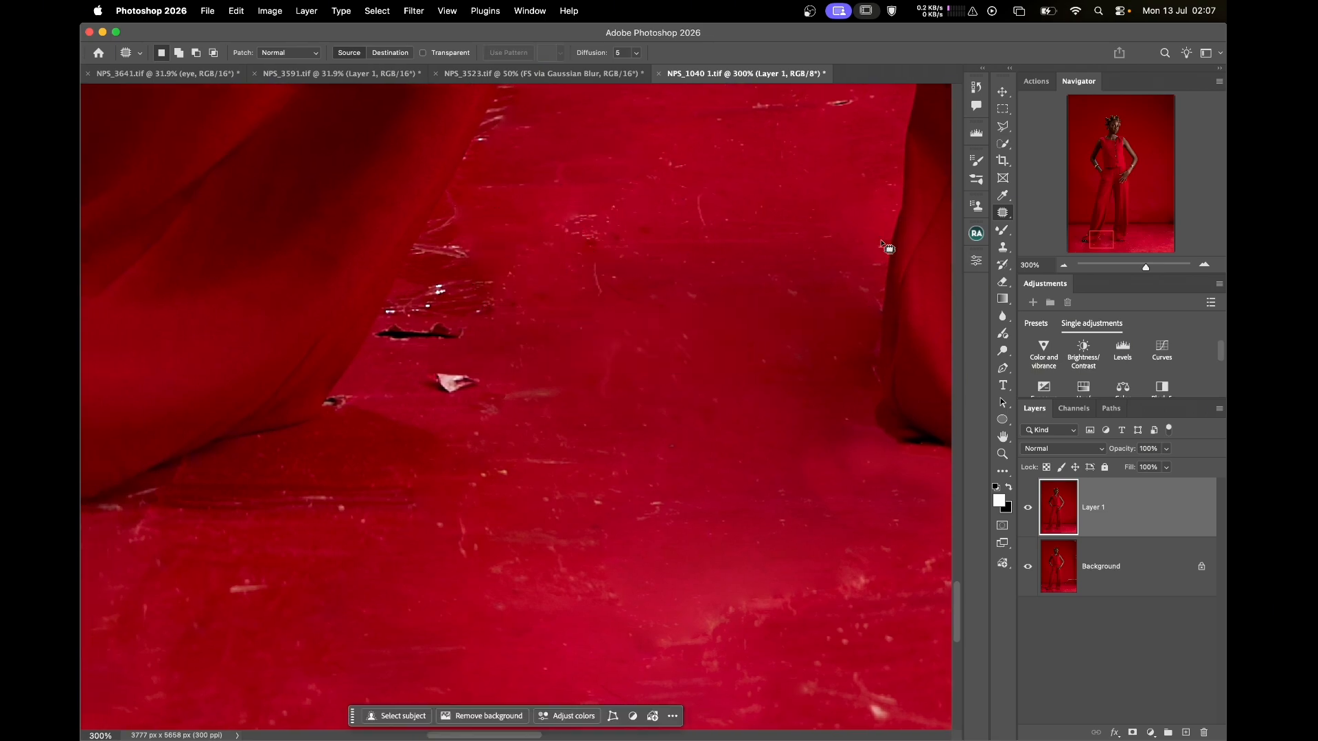
- Remove the torn paper chip and thin scratches between the legs with the Spot Healing Brush
{"action": "left_click", "coordinate": [1000, 214]}
{"action": "left_click", "coordinate": [1050, 212]}
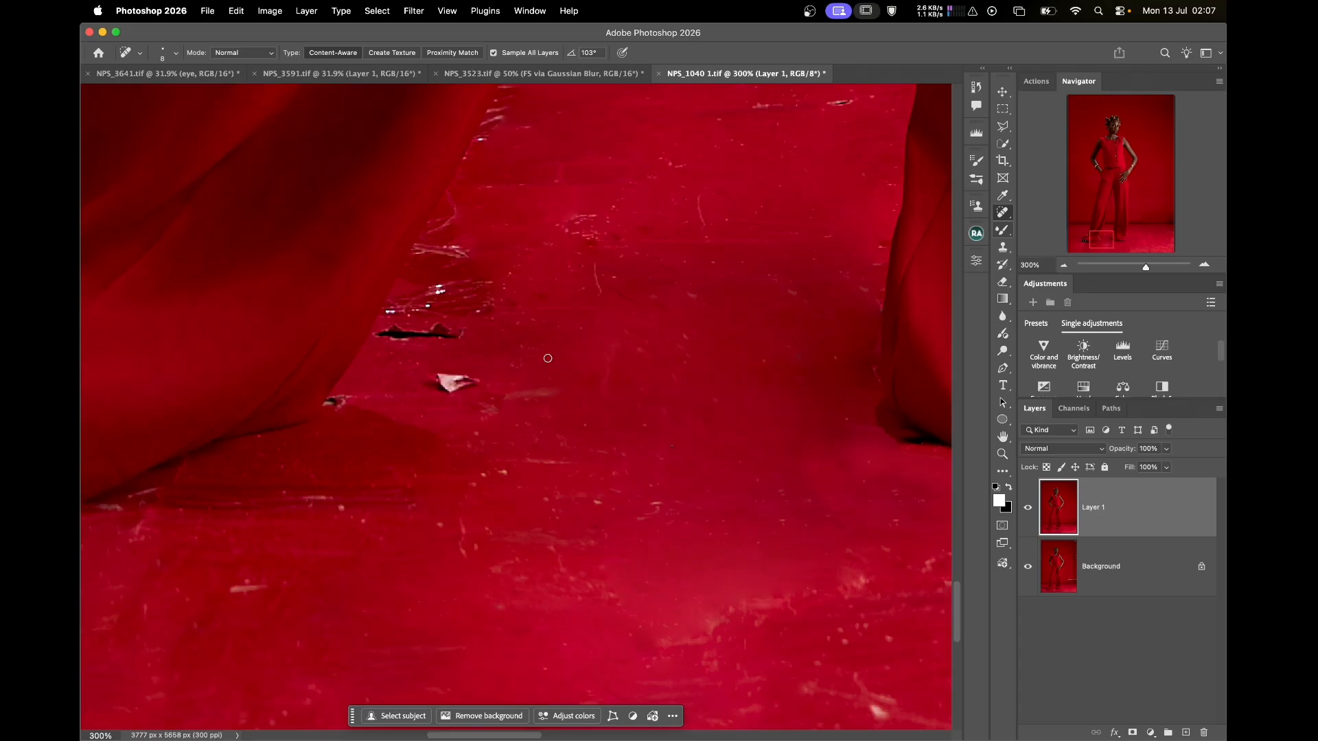
{"action": "left_click_drag", "start_coordinate": [451, 384], "coordinate": [482, 383]}
{"action": "key", "text": "bracketright"}
{"action": "key", "text": "bracketright"}
{"action": "left_click_drag", "start_coordinate": [479, 386], "coordinate": [473, 373]}
{"action": "left_click_drag", "start_coordinate": [545, 257], "coordinate": [555, 279]}
{"action": "left_click_drag", "start_coordinate": [592, 228], "coordinate": [577, 220]}
{"action": "left_click_drag", "start_coordinate": [707, 230], "coordinate": [652, 174]}
{"action": "mouse_move", "coordinate": [706, 237]}
{"action": "left_mouse_down"}
{"action": "mouse_move", "coordinate": [685, 166]}
{"action": "mouse_move", "coordinate": [610, 209]}
{"action": "left_mouse_up"}
{"action": "left_click_drag", "start_coordinate": [560, 207], "coordinate": [580, 249]}
- Enlarge the healing brush and heal the specks on the floor in the middle between the feet
{"action": "key", "text": "bracketright"}
{"action": "key", "text": "bracketright"}
{"action": "key", "text": "bracketright"}
{"action": "left_click", "coordinate": [610, 280]}
{"action": "key", "text": "bracketright"}
{"action": "left_click_drag", "start_coordinate": [624, 526], "coordinate": [600, 524]}
{"action": "scroll", "coordinate": [539, 473], "scroll_direction": "up", "scroll_amount": 2}
- Heal the dark slit, shiny scratches and specks along the inner edge of the left trouser leg
{"action": "left_click_drag", "start_coordinate": [496, 448], "coordinate": [578, 373]}
{"action": "left_click_drag", "start_coordinate": [482, 431], "coordinate": [604, 319]}
{"action": "mouse_move", "coordinate": [451, 439]}
{"action": "left_mouse_down"}
{"action": "mouse_move", "coordinate": [424, 441]}
{"action": "mouse_move", "coordinate": [461, 431]}
{"action": "left_mouse_up"}
{"action": "mouse_move", "coordinate": [495, 369]}
{"action": "left_mouse_down"}
{"action": "mouse_move", "coordinate": [447, 370]}
{"action": "mouse_move", "coordinate": [565, 353]}
{"action": "mouse_move", "coordinate": [627, 359]}
{"action": "mouse_move", "coordinate": [639, 382]}
{"action": "left_mouse_up"}
{"action": "left_click_drag", "start_coordinate": [832, 365], "coordinate": [820, 322]}
{"action": "mouse_move", "coordinate": [711, 291]}
{"action": "left_mouse_down"}
{"action": "mouse_move", "coordinate": [656, 197]}
{"action": "mouse_move", "coordinate": [585, 189]}
{"action": "mouse_move", "coordinate": [671, 341]}
{"action": "mouse_move", "coordinate": [658, 385]}
{"action": "left_mouse_up"}
{"action": "left_click", "coordinate": [655, 160]}
{"action": "left_click_drag", "start_coordinate": [632, 303], "coordinate": [645, 300]}
{"action": "mouse_move", "coordinate": [625, 348]}
{"action": "left_mouse_down"}
{"action": "mouse_move", "coordinate": [632, 336]}
{"action": "mouse_move", "coordinate": [607, 364]}
{"action": "left_mouse_up"}
{"action": "left_click_drag", "start_coordinate": [670, 305], "coordinate": [669, 296]}
{"action": "scroll", "coordinate": [662, 327], "scroll_direction": "up", "scroll_amount": 5}
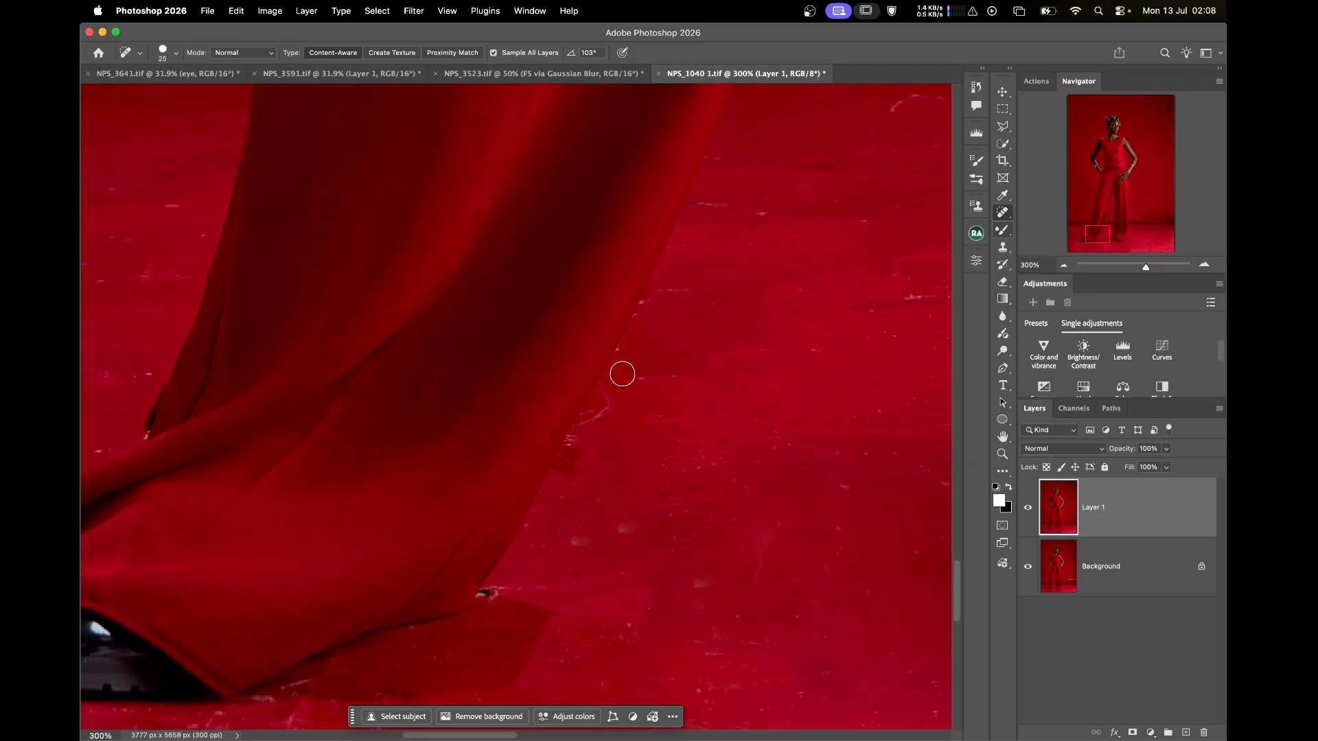
{"action": "left_click_drag", "start_coordinate": [575, 453], "coordinate": [560, 477]}
- Heal the remaining specks on the floor farther back between the two trouser legs
{"action": "scroll", "coordinate": [606, 359], "scroll_direction": "up", "scroll_amount": 5}
{"action": "scroll", "coordinate": [606, 359], "scroll_direction": "right", "scroll_amount": 5}
{"action": "left_click_drag", "start_coordinate": [676, 288], "coordinate": [796, 264]}
{"action": "left_click_drag", "start_coordinate": [680, 494], "coordinate": [772, 480]}
{"action": "scroll", "coordinate": [813, 453], "scroll_direction": "down", "scroll_amount": 10}
{"action": "scroll", "coordinate": [812, 453], "scroll_direction": "left", "scroll_amount": 8}
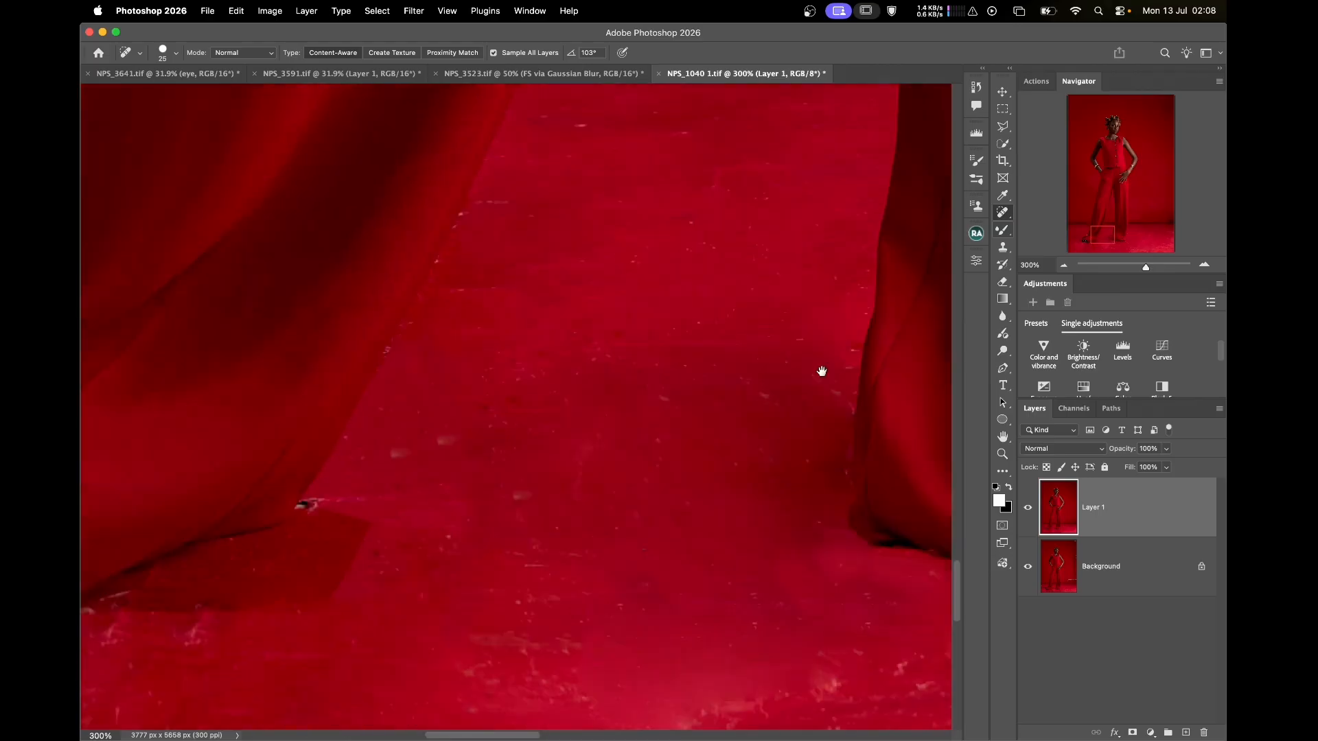
{"action": "left_click_drag", "start_coordinate": [733, 329], "coordinate": [759, 347]}
{"action": "mouse_move", "coordinate": [498, 439]}
{"action": "left_mouse_down"}
{"action": "mouse_move", "coordinate": [656, 441]}
{"action": "mouse_move", "coordinate": [550, 509]}
{"action": "left_mouse_up"}
- Heal the chips and pale cracks on the floor directly under and in front of the left shoe
{"action": "mouse_move", "coordinate": [279, 610]}
{"action": "left_mouse_down"}
{"action": "mouse_move", "coordinate": [680, 485]}
{"action": "mouse_move", "coordinate": [803, 556]}
{"action": "left_mouse_up"}
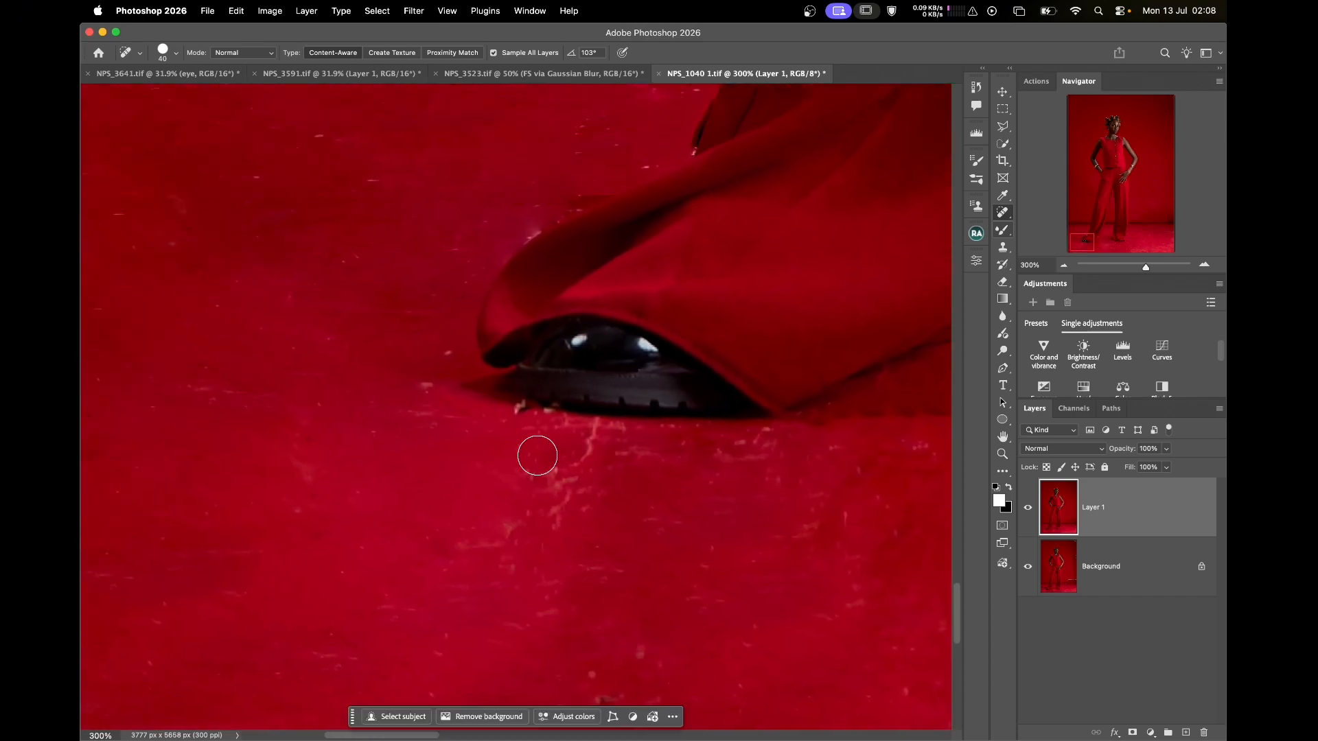
{"action": "left_click_drag", "start_coordinate": [513, 412], "coordinate": [511, 413]}
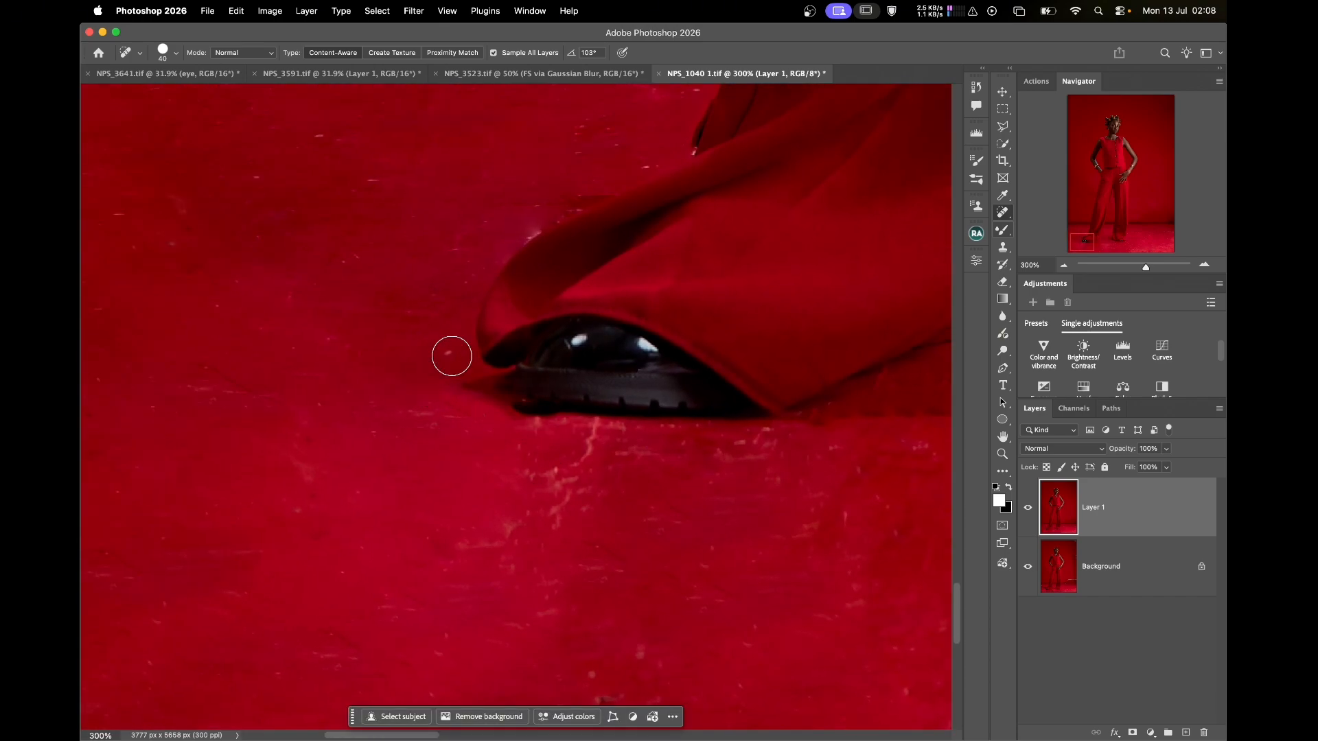
{"action": "mouse_move", "coordinate": [600, 453]}
{"action": "left_mouse_down"}
{"action": "mouse_move", "coordinate": [562, 479]}
{"action": "mouse_move", "coordinate": [562, 447]}
{"action": "mouse_move", "coordinate": [541, 554]}
{"action": "mouse_move", "coordinate": [559, 703]}
{"action": "left_mouse_up"}
{"action": "left_click_drag", "start_coordinate": [649, 439], "coordinate": [647, 440]}
{"action": "mouse_move", "coordinate": [567, 483]}
{"action": "left_mouse_down"}
{"action": "mouse_move", "coordinate": [606, 462]}
{"action": "mouse_move", "coordinate": [555, 490]}
{"action": "left_mouse_up"}
{"action": "left_click_drag", "start_coordinate": [502, 337], "coordinate": [512, 331]}
{"action": "left_click_drag", "start_coordinate": [606, 344], "coordinate": [623, 358]}
{"action": "left_click_drag", "start_coordinate": [687, 364], "coordinate": [721, 373]}
- Heal the scattered light specks on the floor around the left shoe and toward the photo's left edge
{"action": "left_click_drag", "start_coordinate": [745, 208], "coordinate": [730, 263]}
{"action": "left_click_drag", "start_coordinate": [713, 287], "coordinate": [774, 237]}
{"action": "left_click_drag", "start_coordinate": [366, 222], "coordinate": [339, 193]}
{"action": "left_click_drag", "start_coordinate": [414, 264], "coordinate": [670, 268]}
{"action": "mouse_move", "coordinate": [362, 235]}
{"action": "left_mouse_down"}
{"action": "mouse_move", "coordinate": [385, 224]}
{"action": "mouse_move", "coordinate": [326, 316]}
{"action": "left_mouse_up"}
{"action": "left_click_drag", "start_coordinate": [378, 322], "coordinate": [347, 309]}
{"action": "left_click_drag", "start_coordinate": [369, 442], "coordinate": [323, 415]}
{"action": "left_click_drag", "start_coordinate": [497, 376], "coordinate": [529, 361]}
{"action": "left_click_drag", "start_coordinate": [649, 255], "coordinate": [611, 285]}
- Heal the specks on the floor behind the left foot and across to the right trouser leg
{"action": "scroll", "coordinate": [590, 291], "scroll_direction": "up", "scroll_amount": 10}
{"action": "scroll", "coordinate": [590, 292], "scroll_direction": "right", "scroll_amount": 3}
{"action": "left_click_drag", "start_coordinate": [279, 365], "coordinate": [371, 377]}
{"action": "left_click_drag", "start_coordinate": [479, 302], "coordinate": [514, 300]}
{"action": "left_click_drag", "start_coordinate": [503, 179], "coordinate": [512, 212]}
{"action": "mouse_move", "coordinate": [738, 211]}
{"action": "left_mouse_down"}
{"action": "mouse_move", "coordinate": [546, 232]}
{"action": "mouse_move", "coordinate": [417, 169]}
{"action": "left_mouse_up"}
{"action": "left_click_drag", "start_coordinate": [598, 277], "coordinate": [635, 261]}
{"action": "left_click_drag", "start_coordinate": [883, 409], "coordinate": [418, 336]}
{"action": "left_click_drag", "start_coordinate": [585, 270], "coordinate": [553, 250]}
{"action": "left_click_drag", "start_coordinate": [595, 344], "coordinate": [608, 312]}
{"action": "left_click_drag", "start_coordinate": [862, 421], "coordinate": [572, 305]}
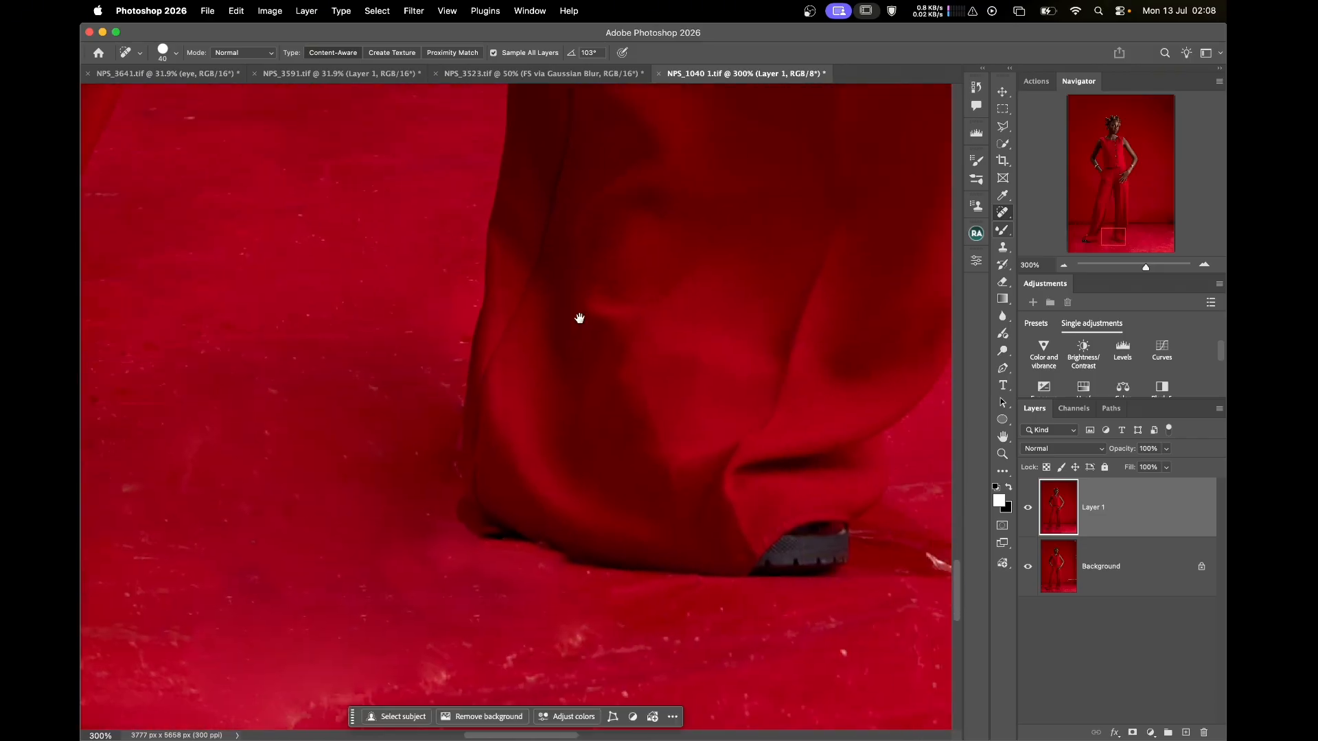
- Heal the torn tape and streaky scratches on the floor beside the right shoe
{"action": "left_click_drag", "start_coordinate": [759, 363], "coordinate": [608, 359]}
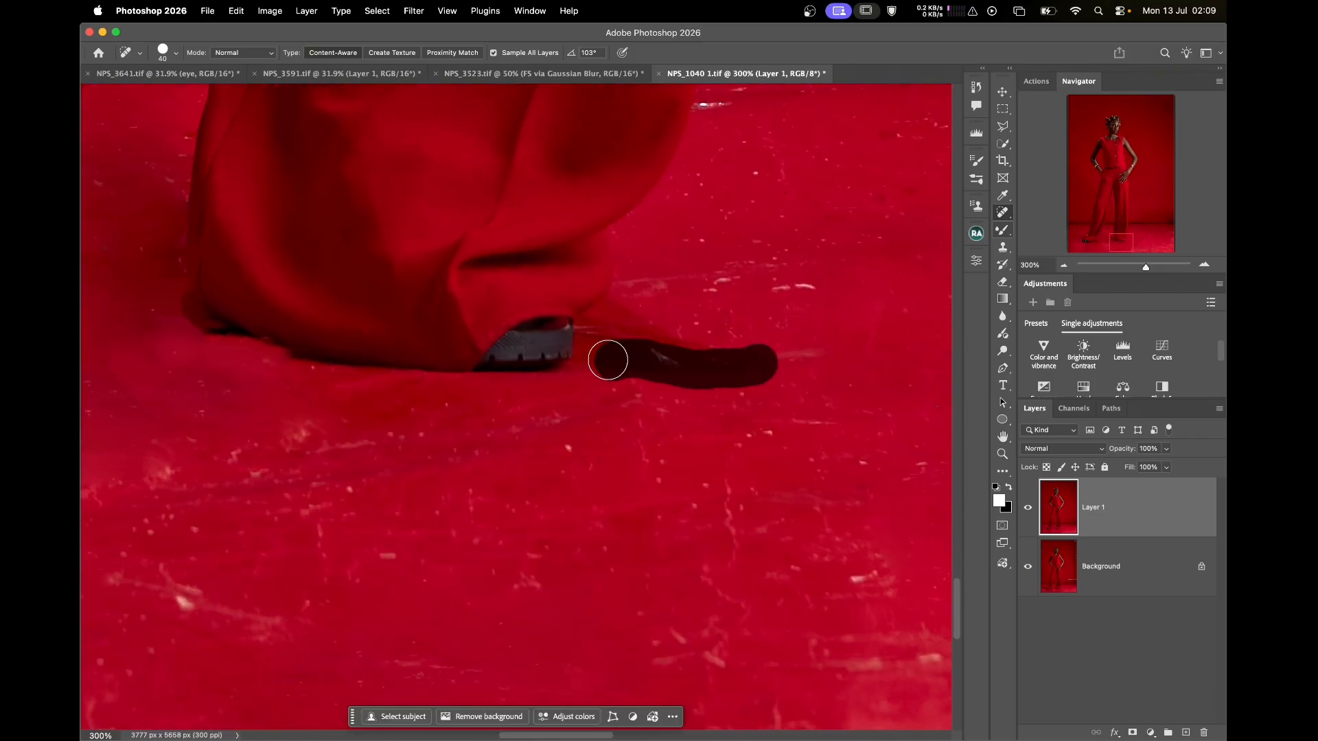
{"action": "left_click_drag", "start_coordinate": [703, 351], "coordinate": [735, 360]}
{"action": "left_click_drag", "start_coordinate": [616, 305], "coordinate": [609, 379]}
{"action": "mouse_move", "coordinate": [759, 276]}
{"action": "left_mouse_down"}
{"action": "mouse_move", "coordinate": [673, 352]}
{"action": "mouse_move", "coordinate": [649, 357]}
{"action": "left_mouse_up"}
{"action": "left_click_drag", "start_coordinate": [587, 373], "coordinate": [649, 362]}
{"action": "left_click_drag", "start_coordinate": [707, 370], "coordinate": [665, 366]}
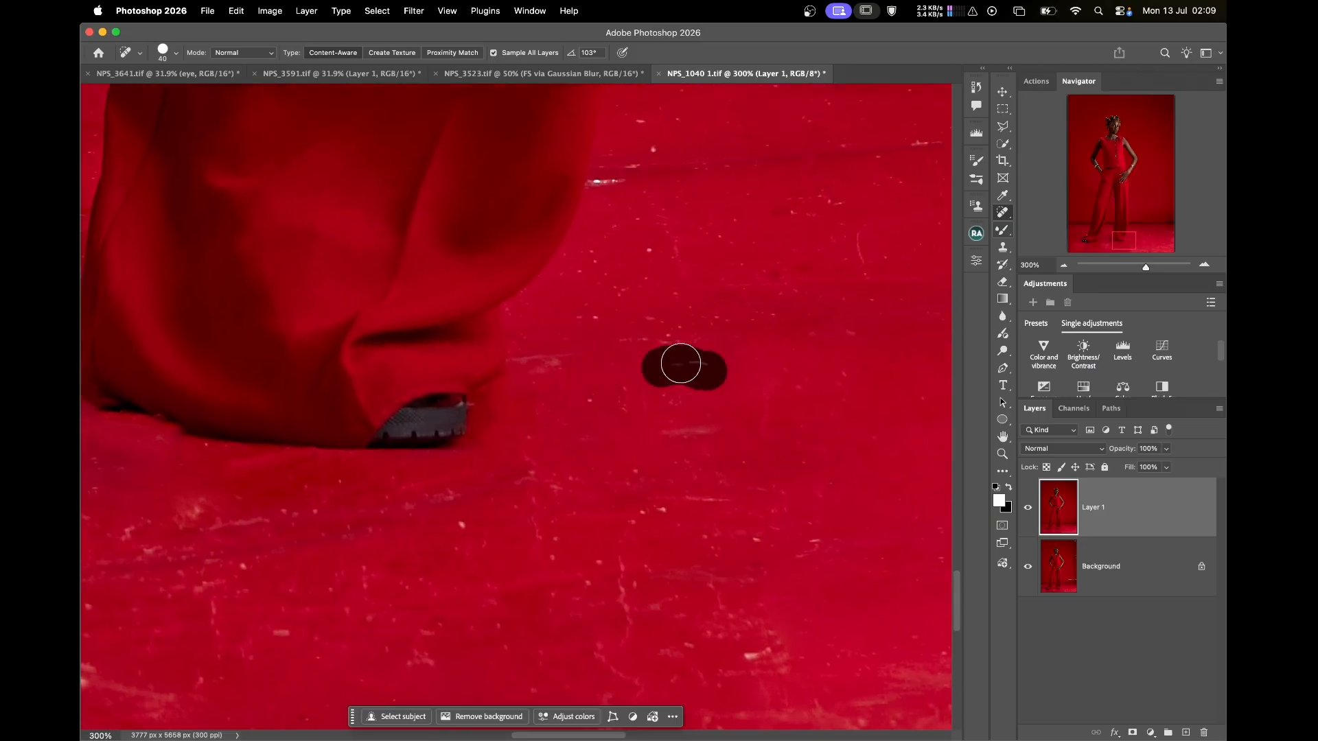
- Heal the white scratches and specks on the floor along the outer side of the right trouser leg
{"action": "scroll", "coordinate": [683, 315], "scroll_direction": "up", "scroll_amount": 5}
{"action": "mouse_move", "coordinate": [559, 317]}
{"action": "left_mouse_down"}
{"action": "mouse_move", "coordinate": [610, 276]}
{"action": "mouse_move", "coordinate": [608, 254]}
{"action": "left_mouse_up"}
{"action": "left_click_drag", "start_coordinate": [598, 318], "coordinate": [623, 303]}
{"action": "left_click_drag", "start_coordinate": [705, 267], "coordinate": [503, 336]}
{"action": "left_click_drag", "start_coordinate": [568, 282], "coordinate": [599, 271]}
{"action": "left_click_drag", "start_coordinate": [553, 361], "coordinate": [732, 334]}
{"action": "left_click_drag", "start_coordinate": [892, 266], "coordinate": [647, 324]}
{"action": "left_click_drag", "start_coordinate": [737, 675], "coordinate": [631, 416]}
{"action": "left_click_drag", "start_coordinate": [606, 364], "coordinate": [620, 336]}
- Heal the marks on the floor farther back on the photo's right side, toward the backdrop seam
{"action": "scroll", "coordinate": [673, 391], "scroll_direction": "up", "scroll_amount": 5}
{"action": "left_click_drag", "start_coordinate": [714, 379], "coordinate": [740, 367]}
{"action": "scroll", "coordinate": [707, 364], "scroll_direction": "up", "scroll_amount": 3}
{"action": "scroll", "coordinate": [707, 364], "scroll_direction": "right", "scroll_amount": 3}
{"action": "mouse_move", "coordinate": [718, 281]}
{"action": "left_mouse_down"}
{"action": "mouse_move", "coordinate": [262, 277]}
{"action": "mouse_move", "coordinate": [767, 262]}
{"action": "left_mouse_up"}
{"action": "mouse_move", "coordinate": [345, 282]}
{"action": "left_mouse_down"}
{"action": "mouse_move", "coordinate": [763, 266]}
{"action": "mouse_move", "coordinate": [493, 272]}
{"action": "mouse_move", "coordinate": [653, 279]}
{"action": "left_mouse_up"}
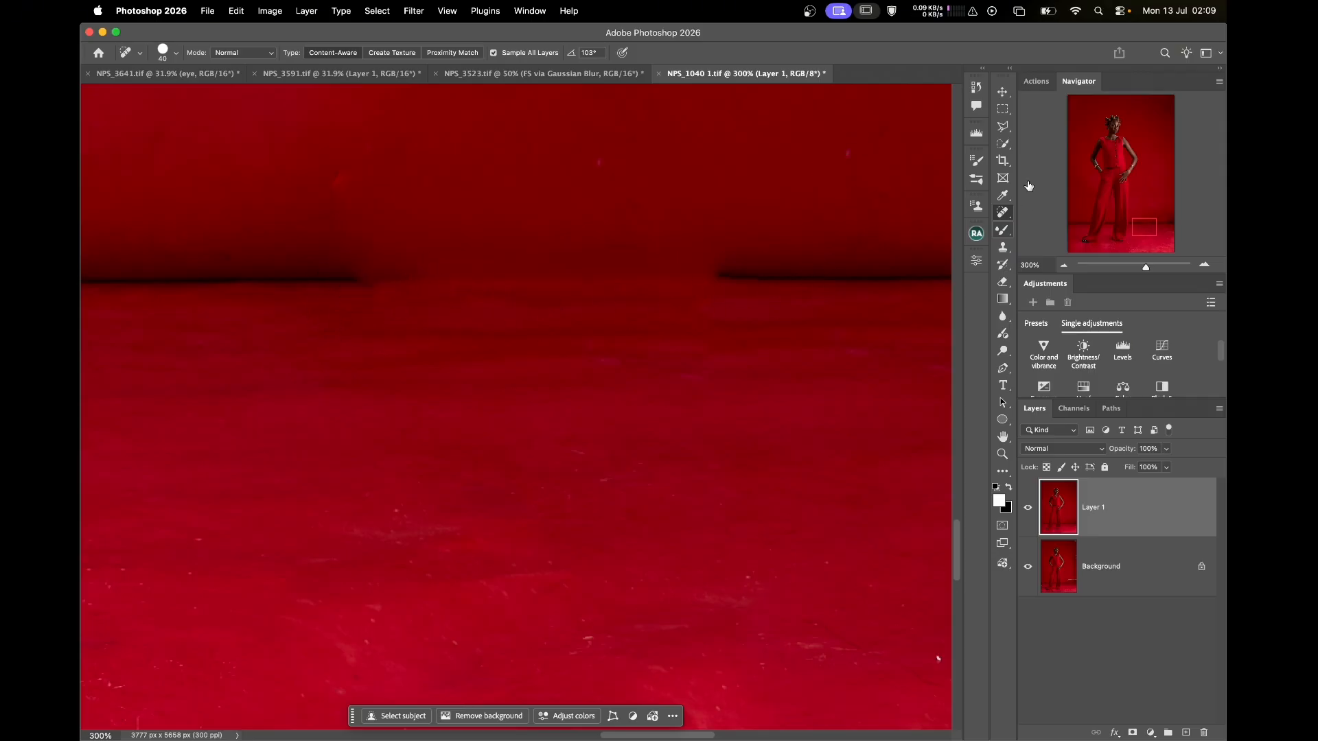
- Patch the broken dark seam between backdrop and floor to the right of the legs with the Patch tool
{"action": "left_click", "coordinate": [1002, 218]}
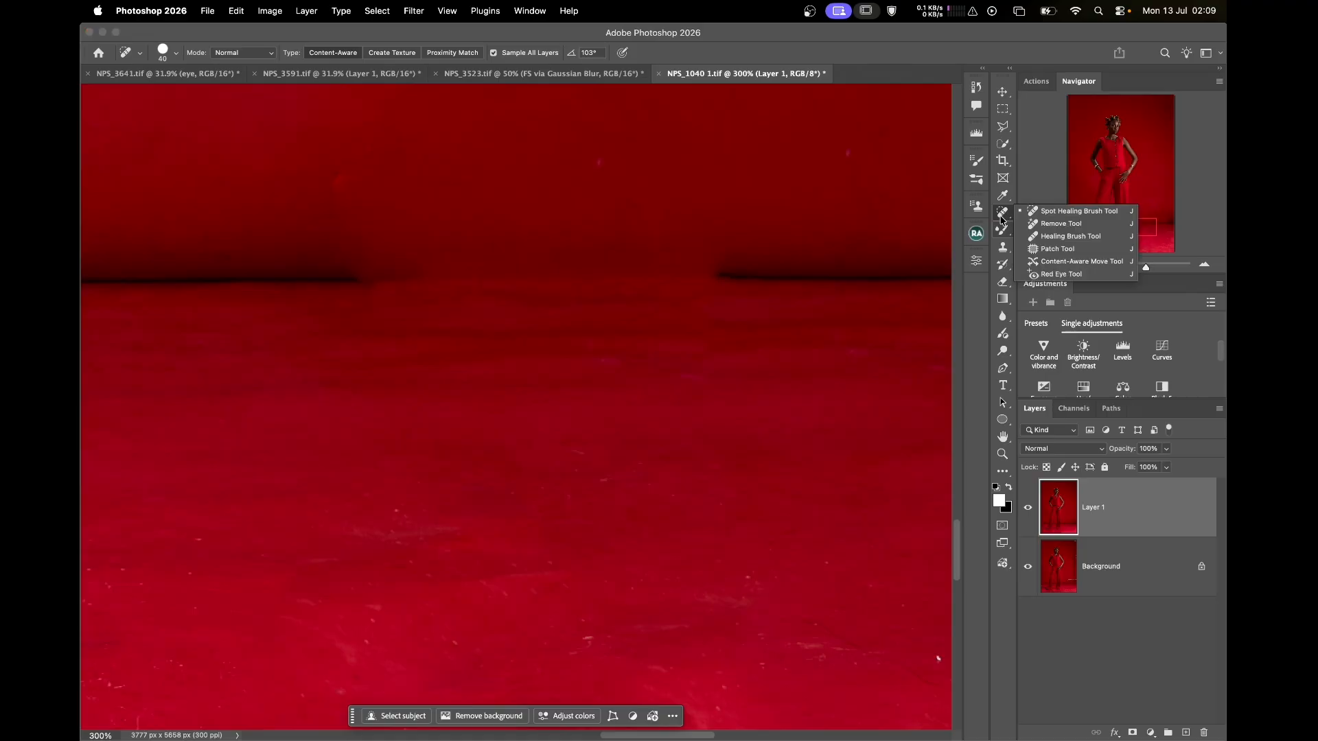
{"action": "left_click", "coordinate": [1060, 249]}
{"action": "key", "text": "super+0"}
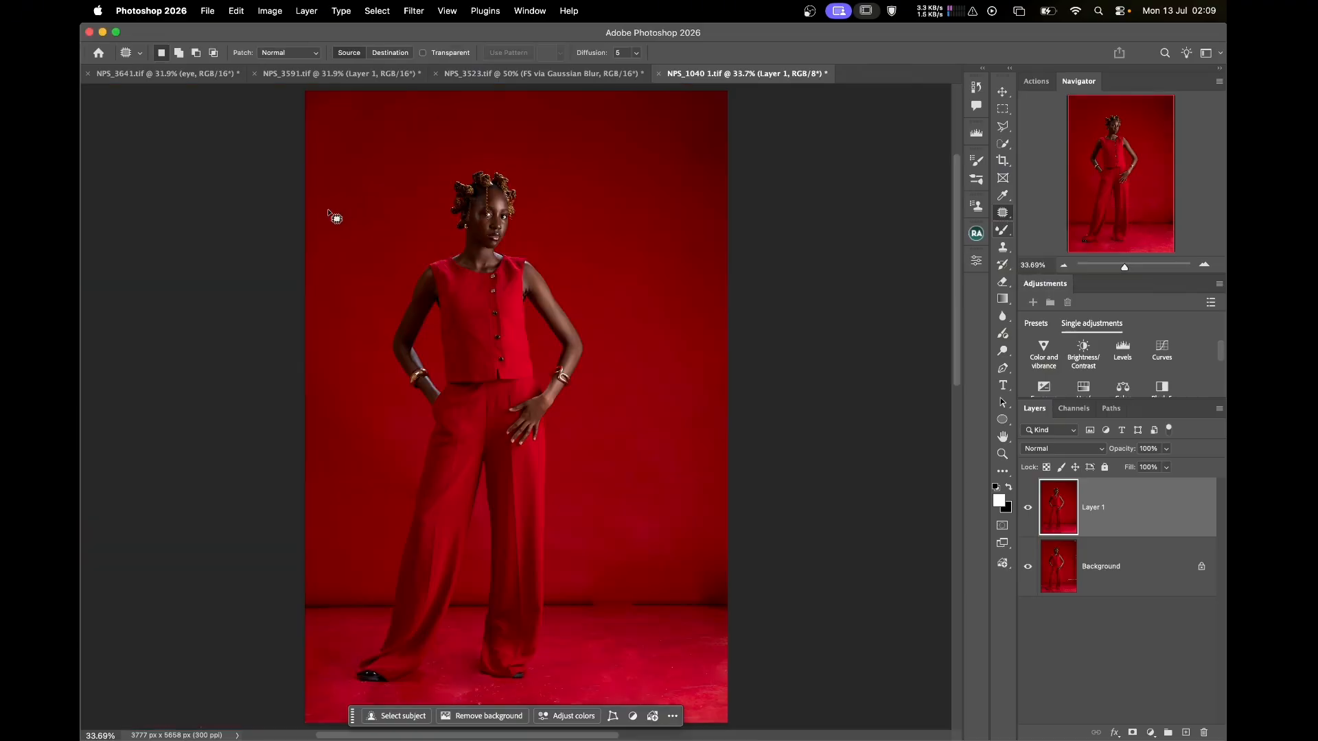
{"action": "mouse_move", "coordinate": [577, 584]}
{"action": "left_mouse_down"}
{"action": "mouse_move", "coordinate": [632, 616]}
{"action": "mouse_move", "coordinate": [580, 580]}
{"action": "left_mouse_up"}
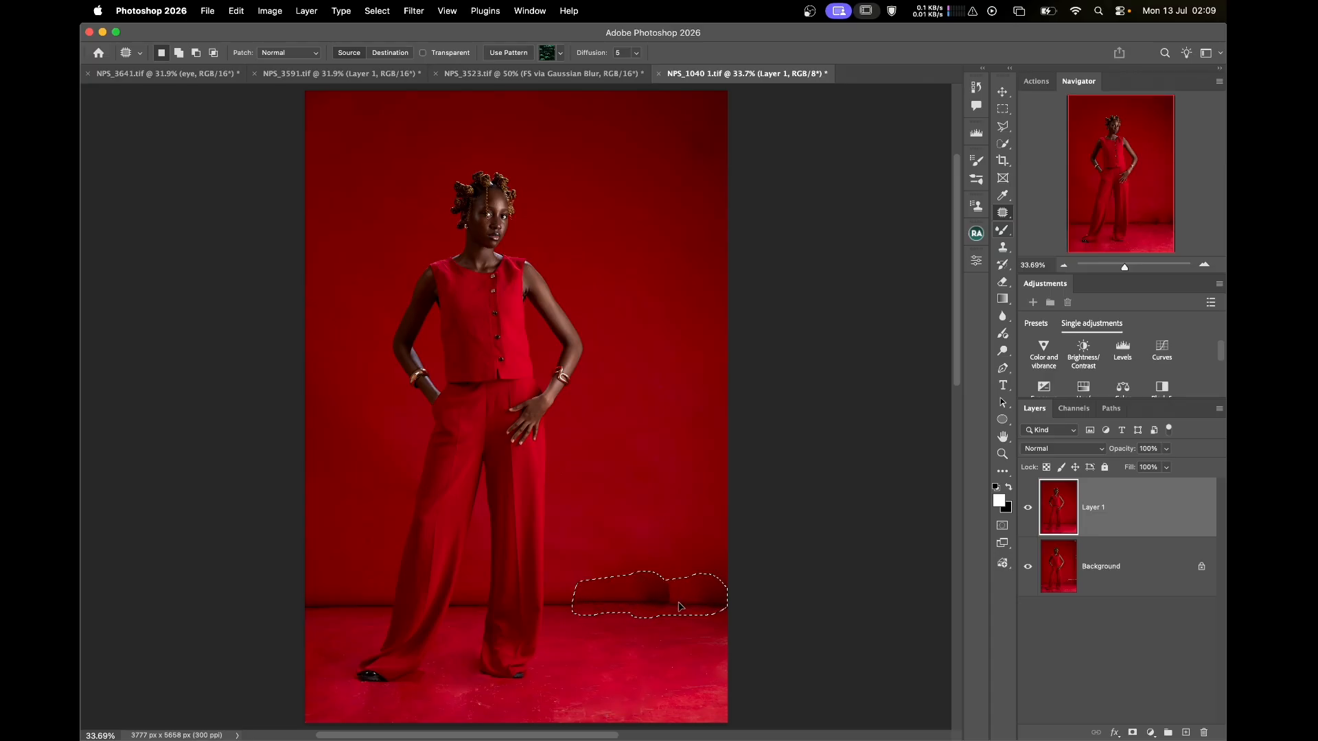
{"action": "left_click_drag", "start_coordinate": [676, 598], "coordinate": [652, 586]}
{"action": "left_click", "coordinate": [660, 519]}
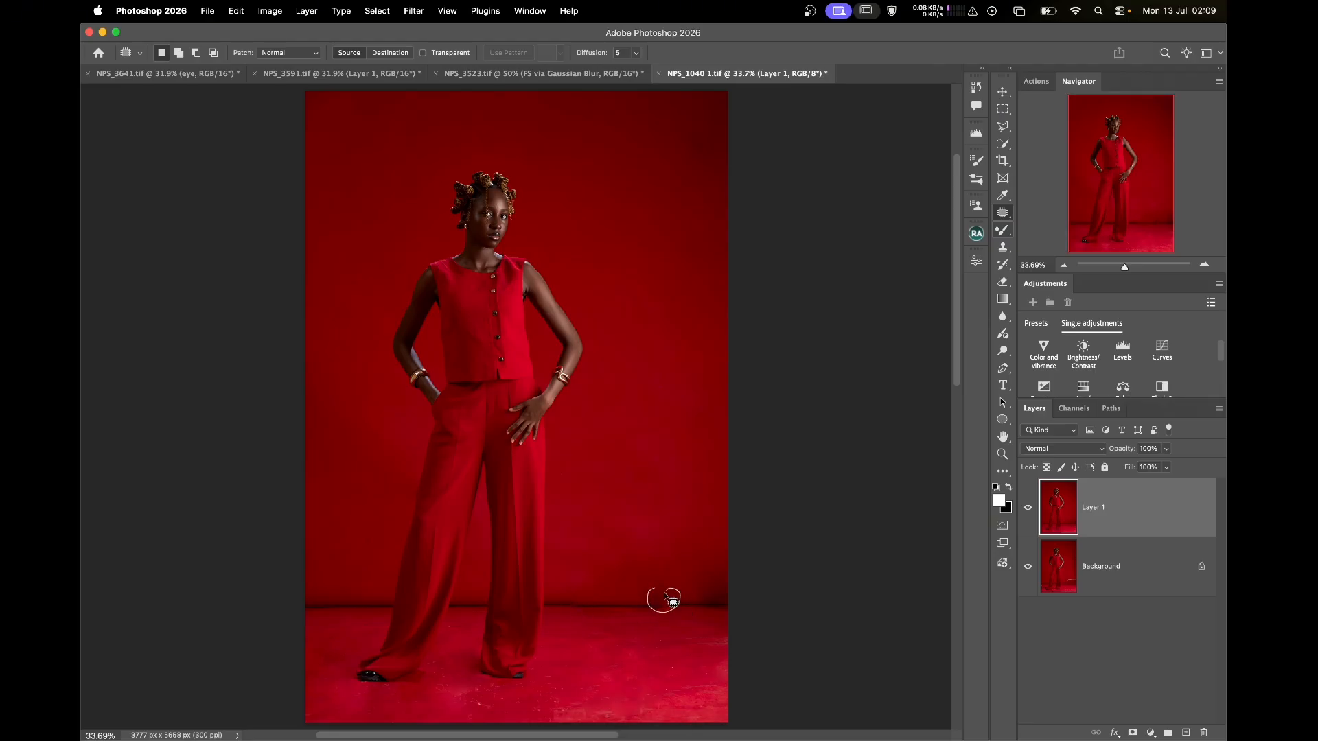
{"action": "left_click", "coordinate": [690, 582]}
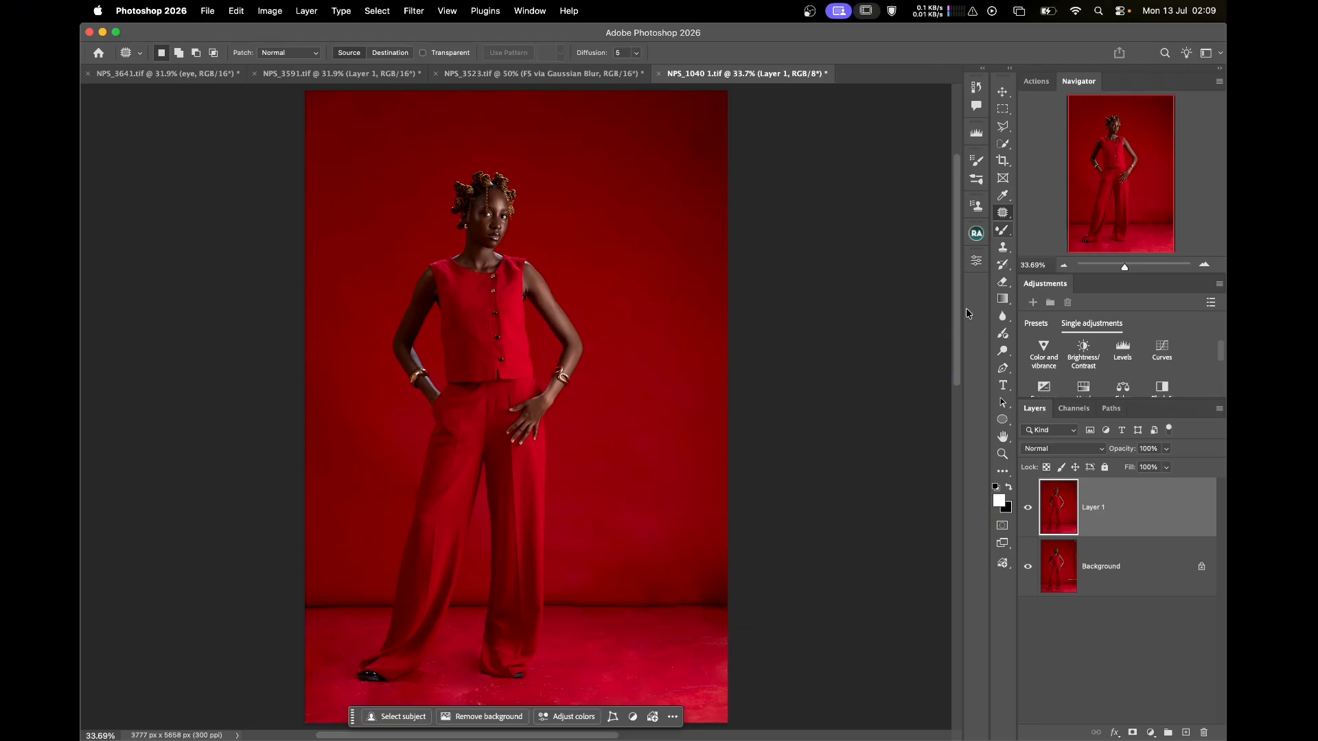
- Start a crop of the photo with a 4:5 aspect ratio
{"action": "left_click", "coordinate": [1003, 161]}
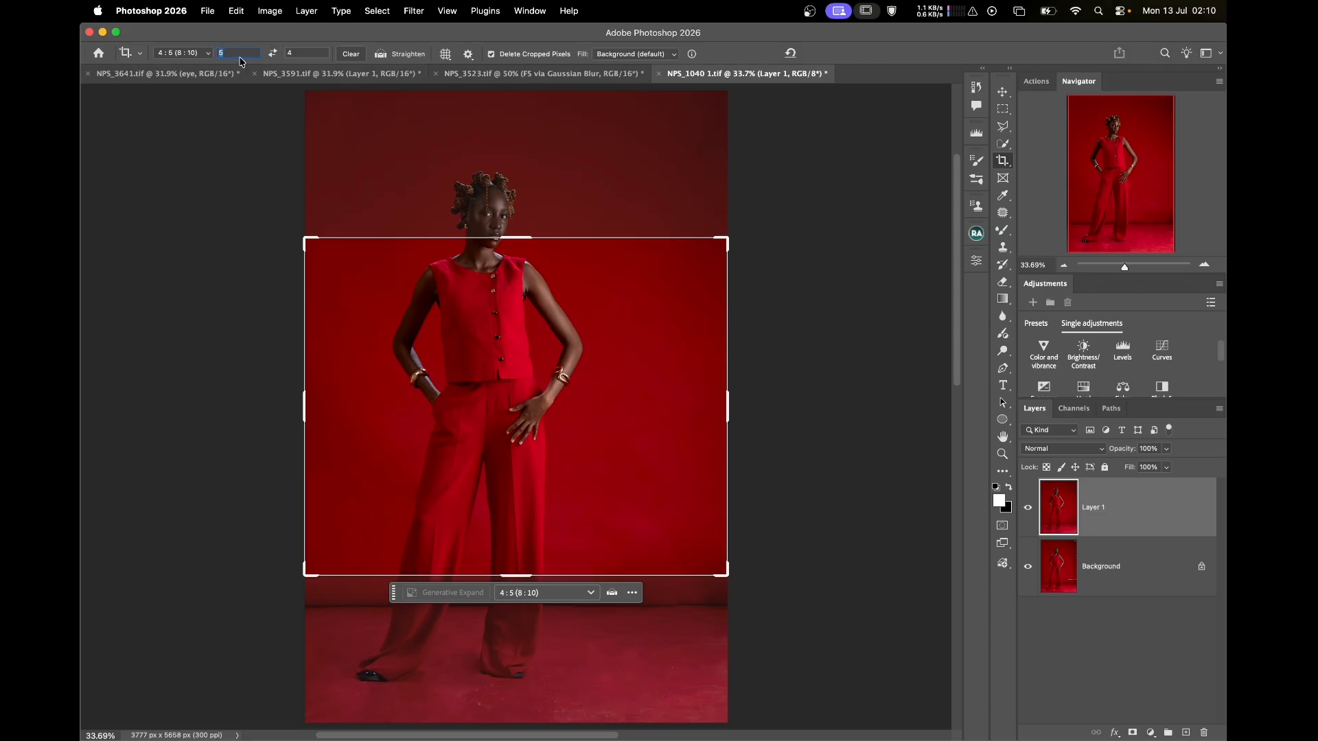
{"action": "type", "text": "4"}
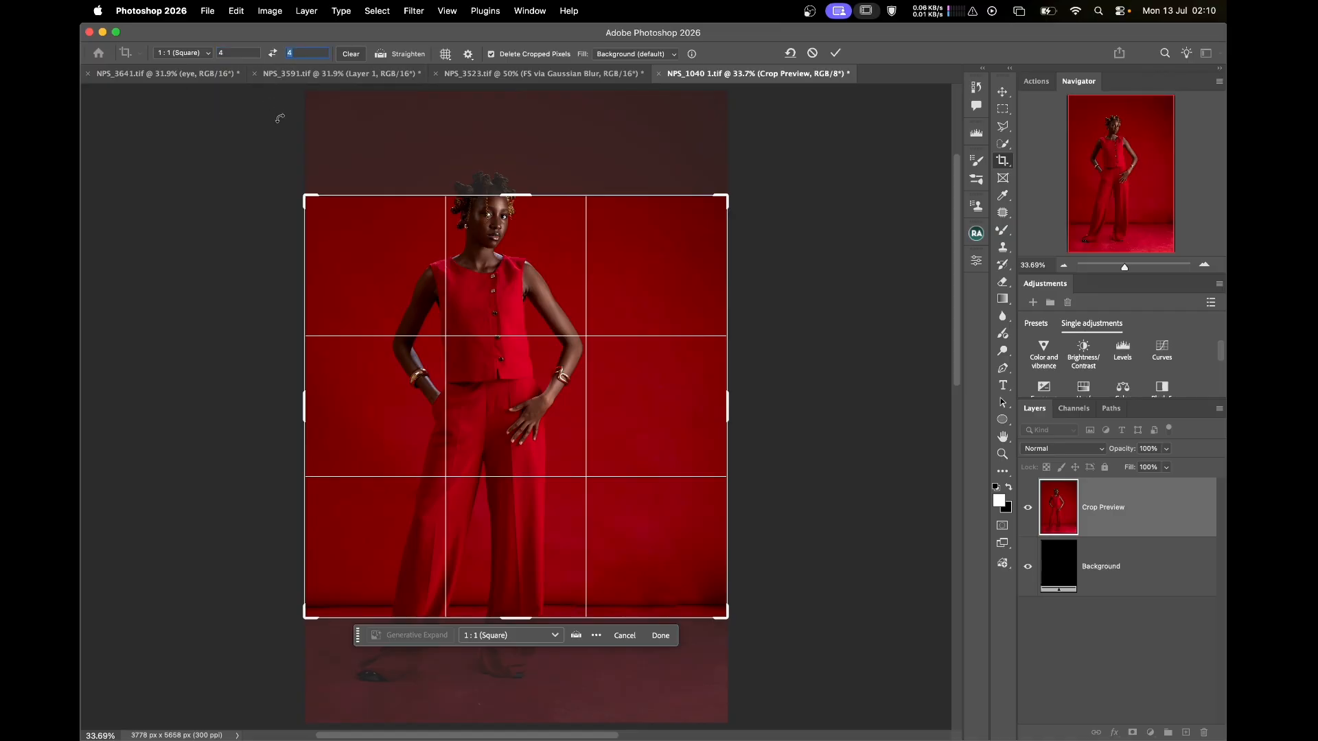
{"action": "type", "text": "5"}
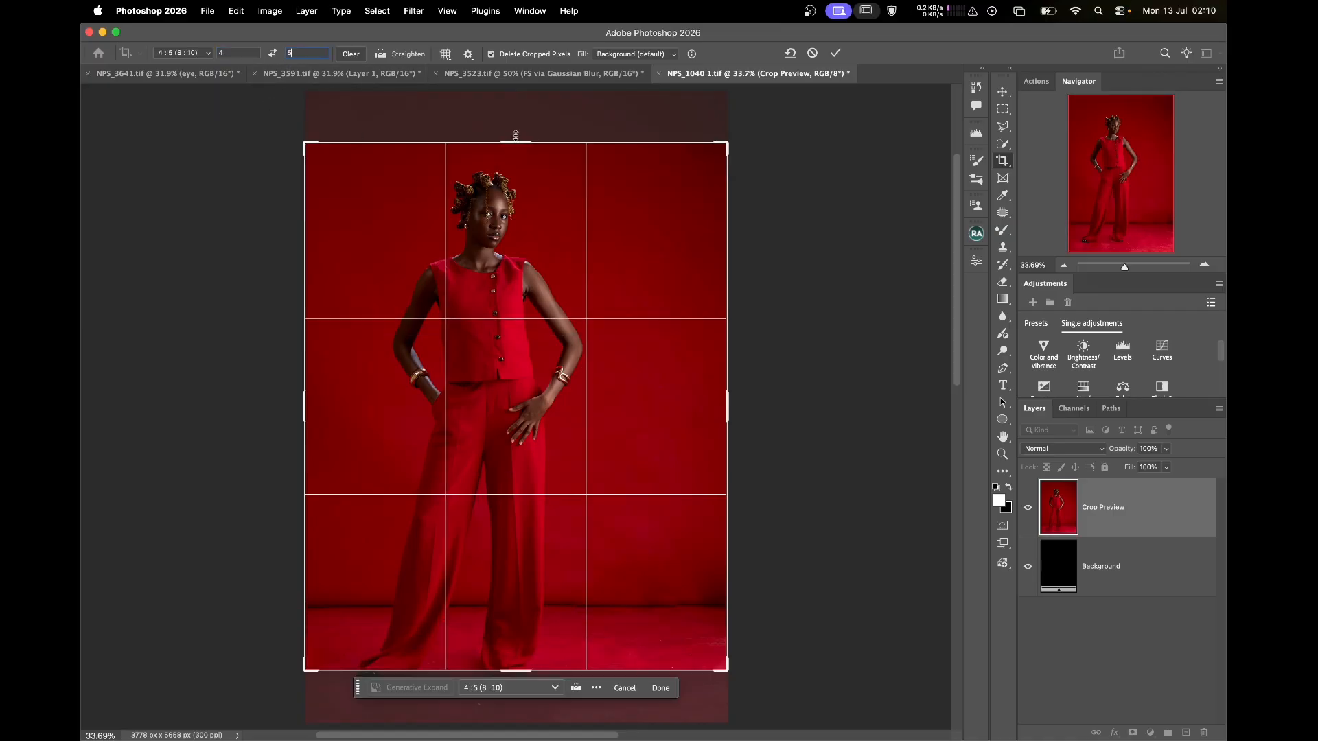
- Clear the crop ratio's height value and extend the crop frame beyond the photo's top, bottom and both sides
{"action": "left_click_drag", "start_coordinate": [514, 144], "coordinate": [516, 115]}
{"action": "key", "text": "BackSpace"}
{"action": "scroll", "coordinate": [531, 551], "scroll_direction": "down", "scroll_amount": 5}
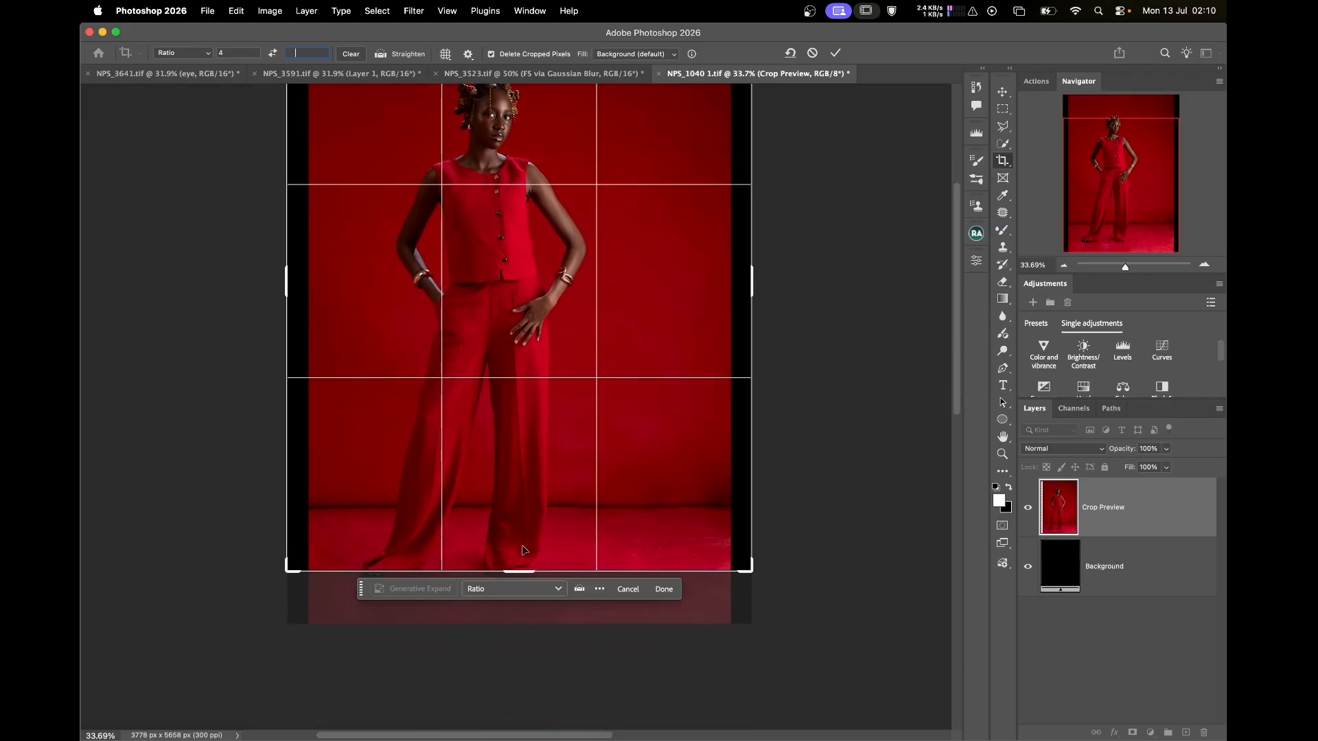
{"action": "left_click_drag", "start_coordinate": [522, 573], "coordinate": [525, 595]}
{"action": "scroll", "coordinate": [518, 274], "scroll_direction": "up", "scroll_amount": 5}
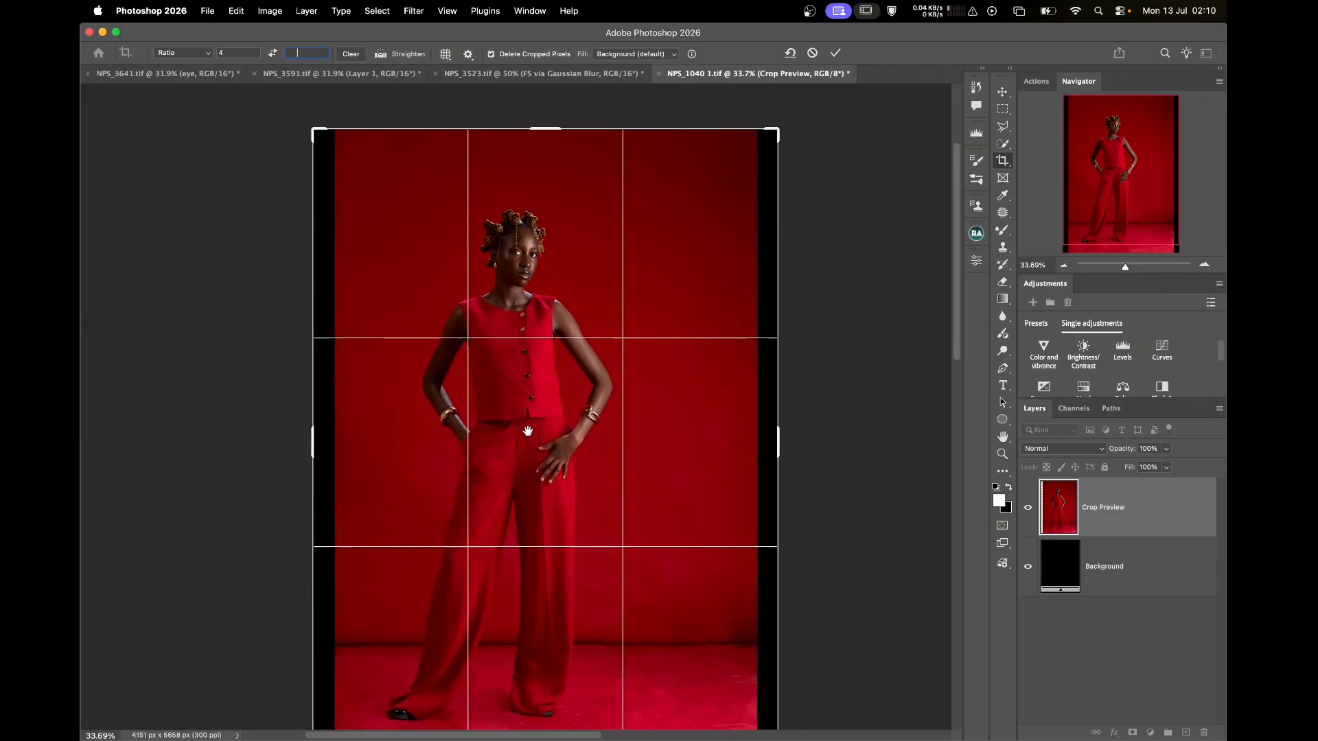
{"action": "left_click_drag", "start_coordinate": [543, 149], "coordinate": [543, 129]}
{"action": "left_click_drag", "start_coordinate": [311, 463], "coordinate": [297, 453]}
{"action": "left_click_drag", "start_coordinate": [783, 460], "coordinate": [794, 447]}
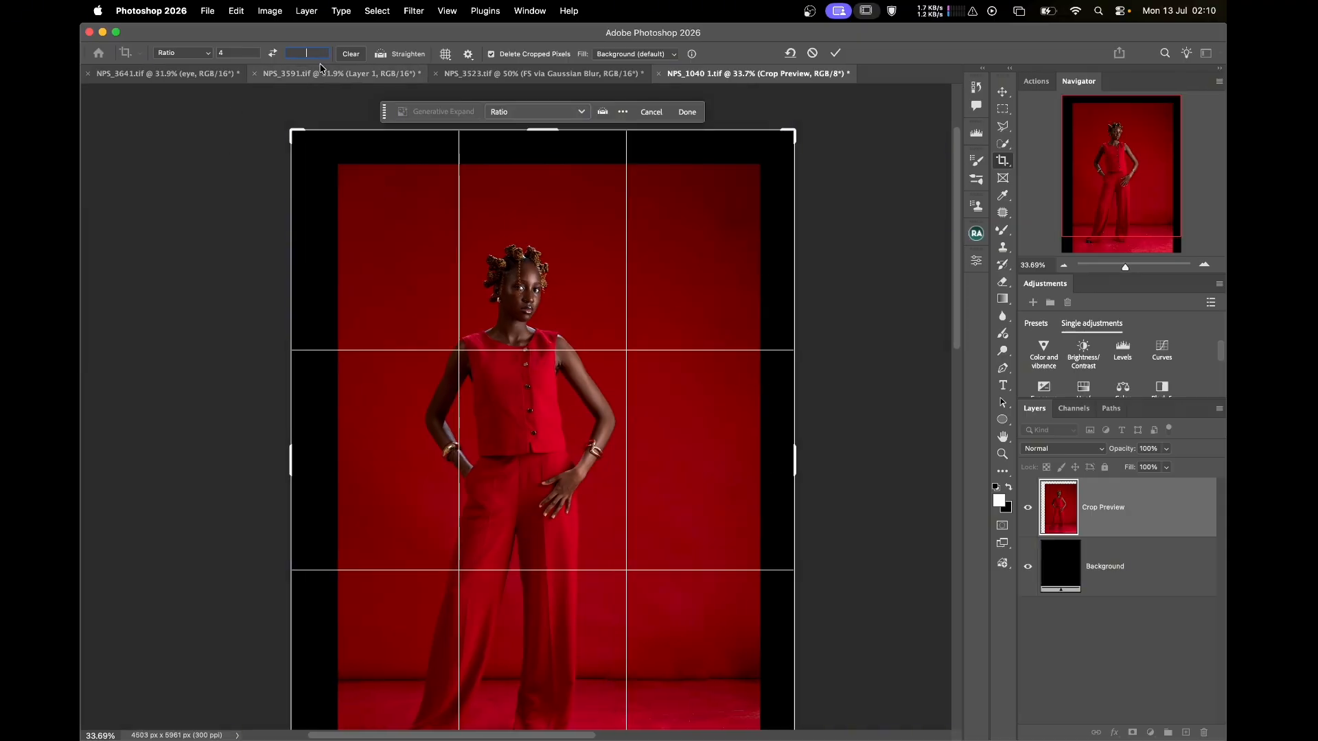
- Restore the 4:5 ratio, extend the frame a little further and apply the crop with Content-Aware Fill
{"action": "type", "text": "5"}
{"action": "left_click_drag", "start_coordinate": [543, 145], "coordinate": [542, 129]}
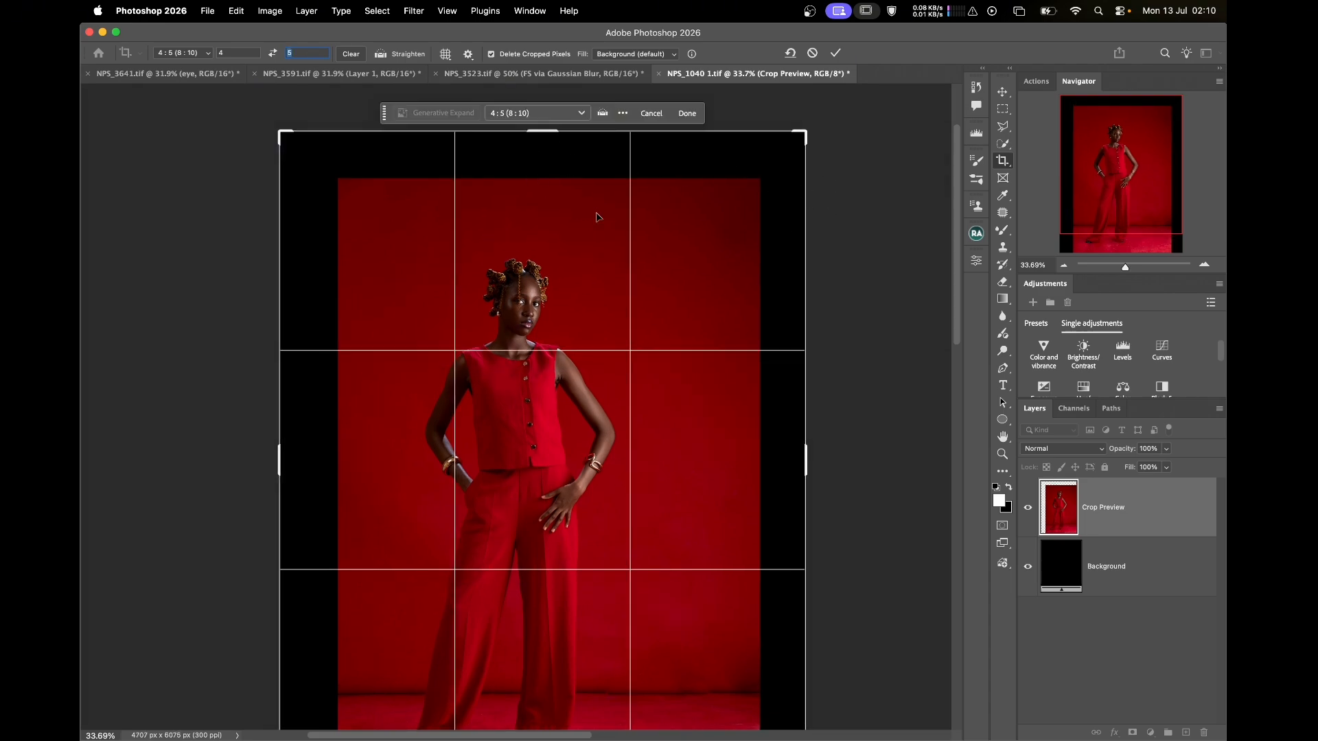
{"action": "left_click", "coordinate": [646, 55]}
{"action": "left_click", "coordinate": [647, 85]}
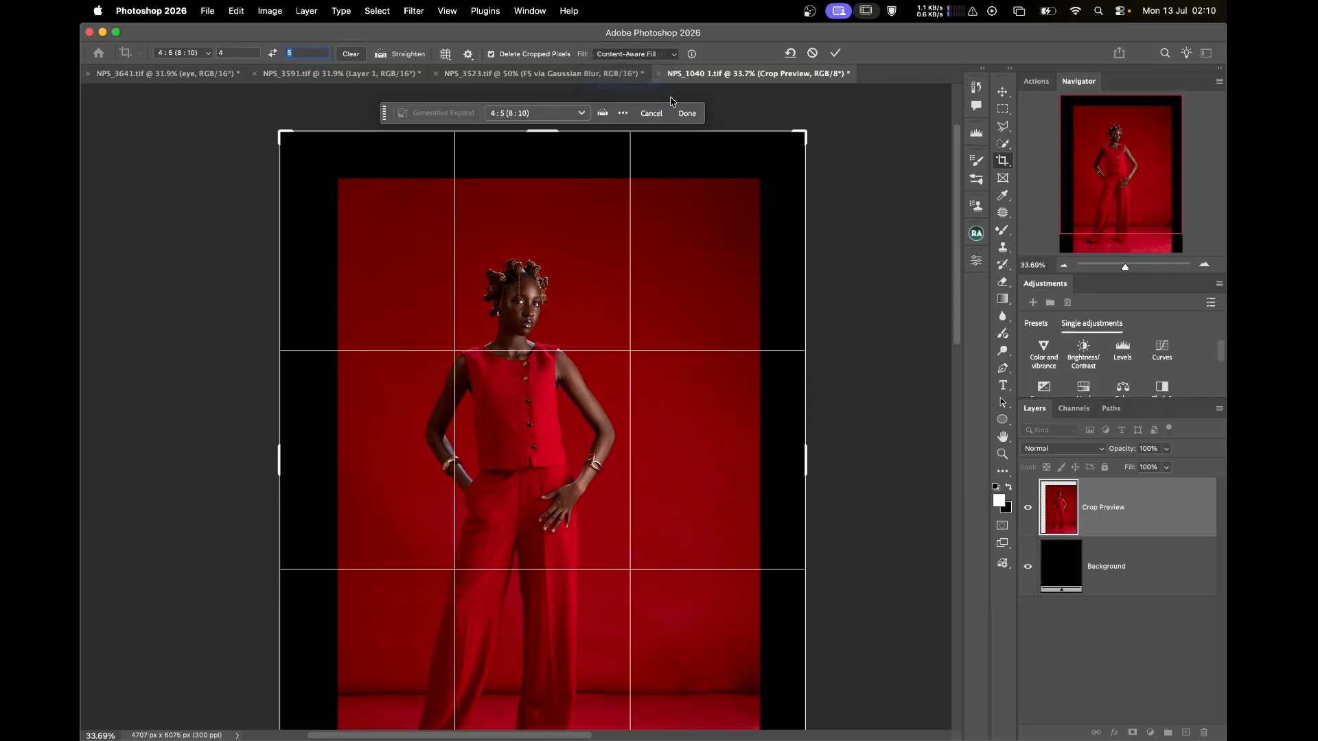
{"action": "left_click", "coordinate": [836, 52]}
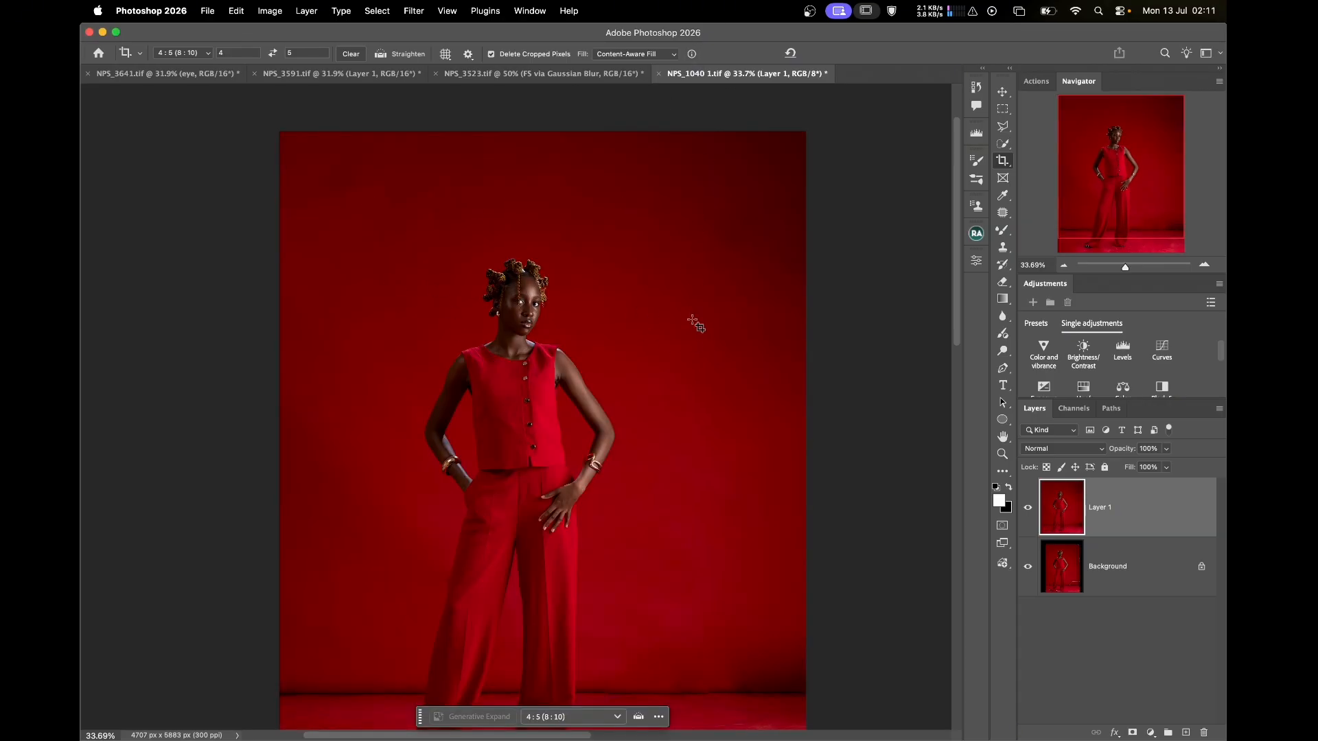
{"action": "key", "text": "super+0"}
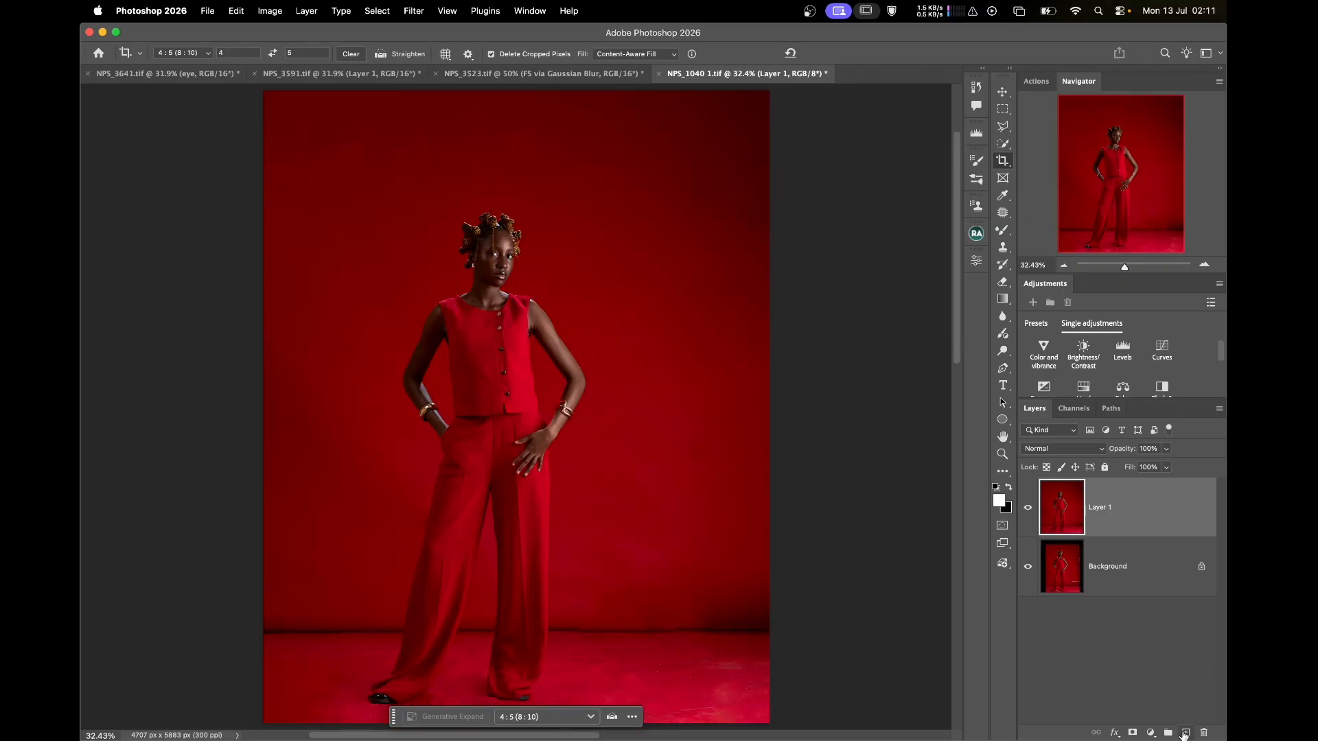
- Add a new layer above the photo and smooth the backdrop to the right of the model with the Mixer Brush
{"action": "left_click", "coordinate": [1185, 732]}
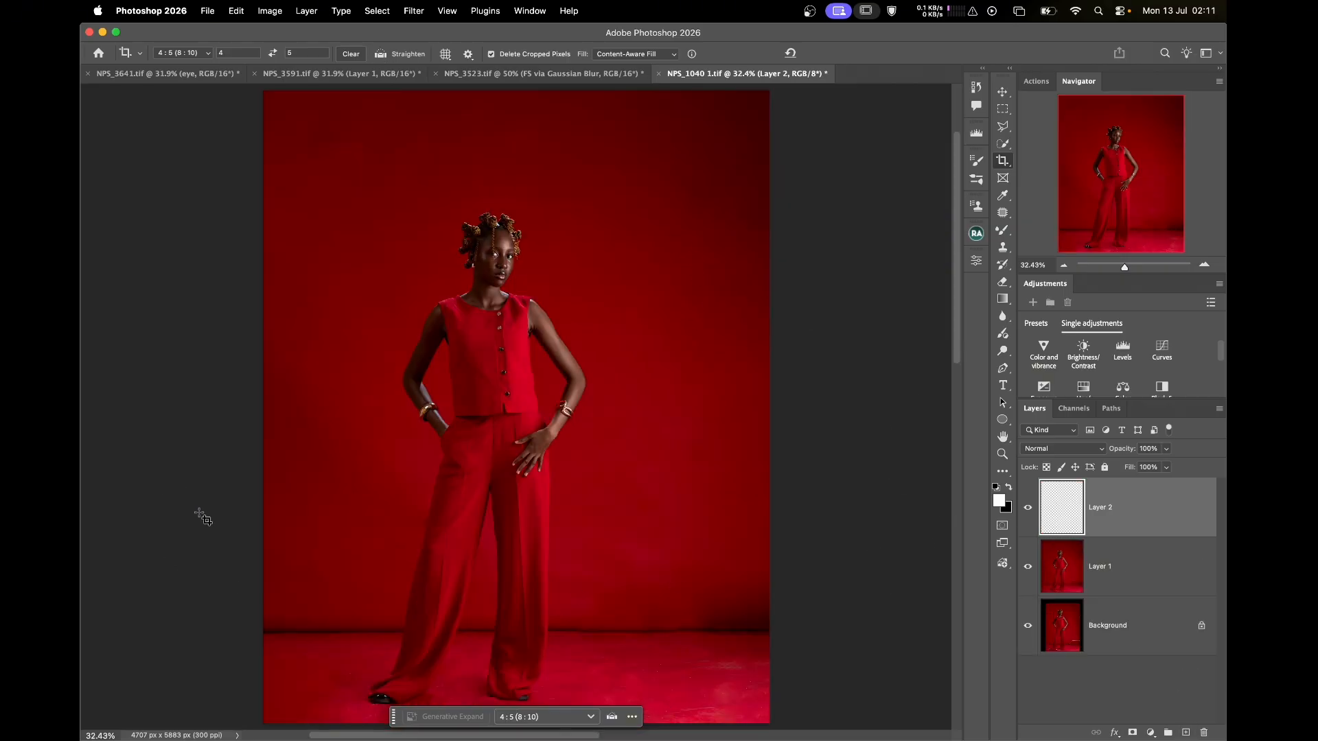
{"action": "key", "text": "b"}
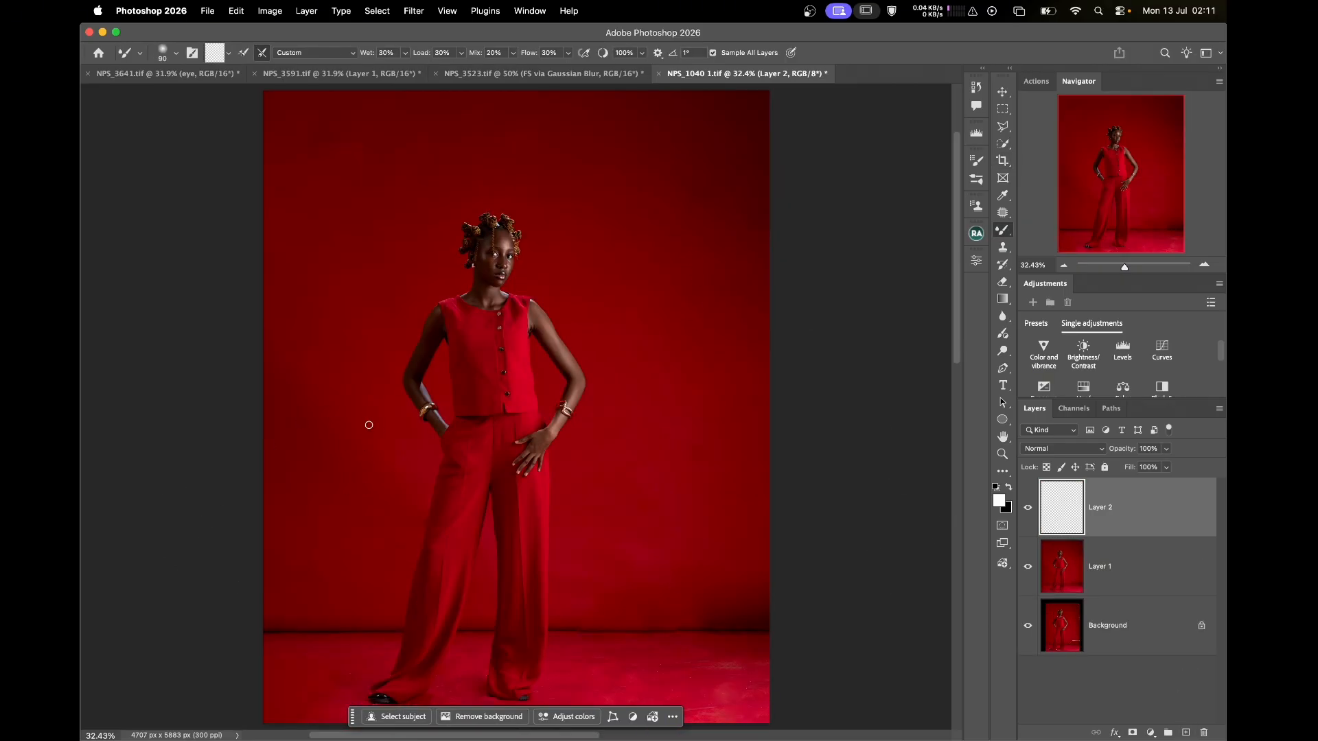
{"action": "mouse_move", "coordinate": [686, 228]}
{"action": "left_mouse_down"}
{"action": "mouse_move", "coordinate": [726, 224]}
{"action": "mouse_move", "coordinate": [699, 198]}
{"action": "mouse_move", "coordinate": [765, 202]}
{"action": "mouse_move", "coordinate": [744, 147]}
{"action": "mouse_move", "coordinate": [662, 210]}
{"action": "mouse_move", "coordinate": [718, 295]}
{"action": "mouse_move", "coordinate": [814, 314]}
{"action": "left_mouse_up"}
{"action": "key", "text": "]"}
{"action": "key", "text": "]"}
{"action": "key", "text": "]"}
{"action": "key", "text": "]"}
{"action": "key", "text": "]"}
{"action": "key", "text": "]"}
{"action": "key", "text": "]"}
{"action": "mouse_move", "coordinate": [693, 300]}
{"action": "left_mouse_down"}
{"action": "mouse_move", "coordinate": [751, 369]}
{"action": "mouse_move", "coordinate": [823, 337]}
{"action": "left_mouse_up"}
{"action": "left_click_drag", "start_coordinate": [710, 492], "coordinate": [831, 507]}
{"action": "left_click_drag", "start_coordinate": [729, 556], "coordinate": [698, 471]}
- Blend the upper-left corner of the backdrop with a larger Mixer Brush, then reduce the brush size
{"action": "key", "text": "]"}
{"action": "key", "text": "]"}
{"action": "mouse_move", "coordinate": [294, 210]}
{"action": "left_mouse_down"}
{"action": "mouse_move", "coordinate": [341, 155]}
{"action": "mouse_move", "coordinate": [342, 238]}
{"action": "mouse_move", "coordinate": [366, 169]}
{"action": "mouse_move", "coordinate": [365, 180]}
{"action": "mouse_move", "coordinate": [388, 168]}
{"action": "mouse_move", "coordinate": [351, 205]}
{"action": "mouse_move", "coordinate": [365, 178]}
{"action": "mouse_move", "coordinate": [260, 166]}
{"action": "mouse_move", "coordinate": [351, 168]}
{"action": "mouse_move", "coordinate": [305, 227]}
{"action": "mouse_move", "coordinate": [256, 213]}
{"action": "mouse_move", "coordinate": [291, 137]}
{"action": "mouse_move", "coordinate": [323, 147]}
{"action": "left_mouse_up"}
{"action": "key", "text": "["}
{"action": "key", "text": "["}
{"action": "key", "text": "["}
{"action": "key", "text": "["}
{"action": "key", "text": "["}
{"action": "key", "text": "["}
{"action": "key", "text": "["}
{"action": "key", "text": "["}
{"action": "key", "text": "["}
{"action": "key", "text": "["}
{"action": "key", "text": "["}
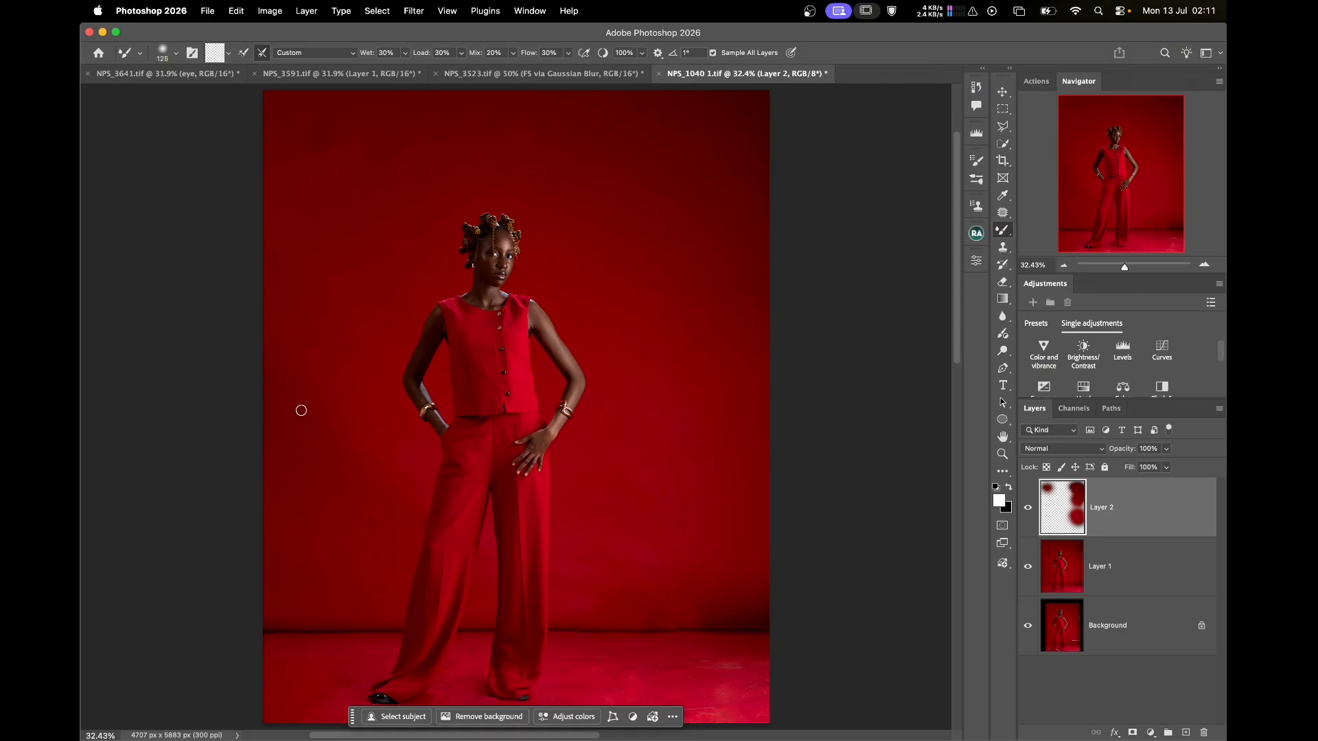
- Smooth the backdrop along the photo's left edge, beside the hips and legs, with a Mixer Brush of about 1100 px
{"action": "key", "text": "bracketright"}
{"action": "key", "text": "bracketright"}
{"action": "key", "text": "bracketright"}
{"action": "key", "text": "bracketright"}
{"action": "key", "text": "bracketright"}
{"action": "key", "text": "bracketright"}
{"action": "key", "text": "bracketright"}
{"action": "key", "text": "bracketright"}
{"action": "key", "text": "bracketright"}
{"action": "key", "text": "bracketright"}
{"action": "mouse_move", "coordinate": [293, 406]}
{"action": "left_mouse_down"}
{"action": "mouse_move", "coordinate": [288, 371]}
{"action": "mouse_move", "coordinate": [312, 459]}
{"action": "mouse_move", "coordinate": [308, 534]}
{"action": "mouse_move", "coordinate": [284, 538]}
{"action": "left_mouse_up"}
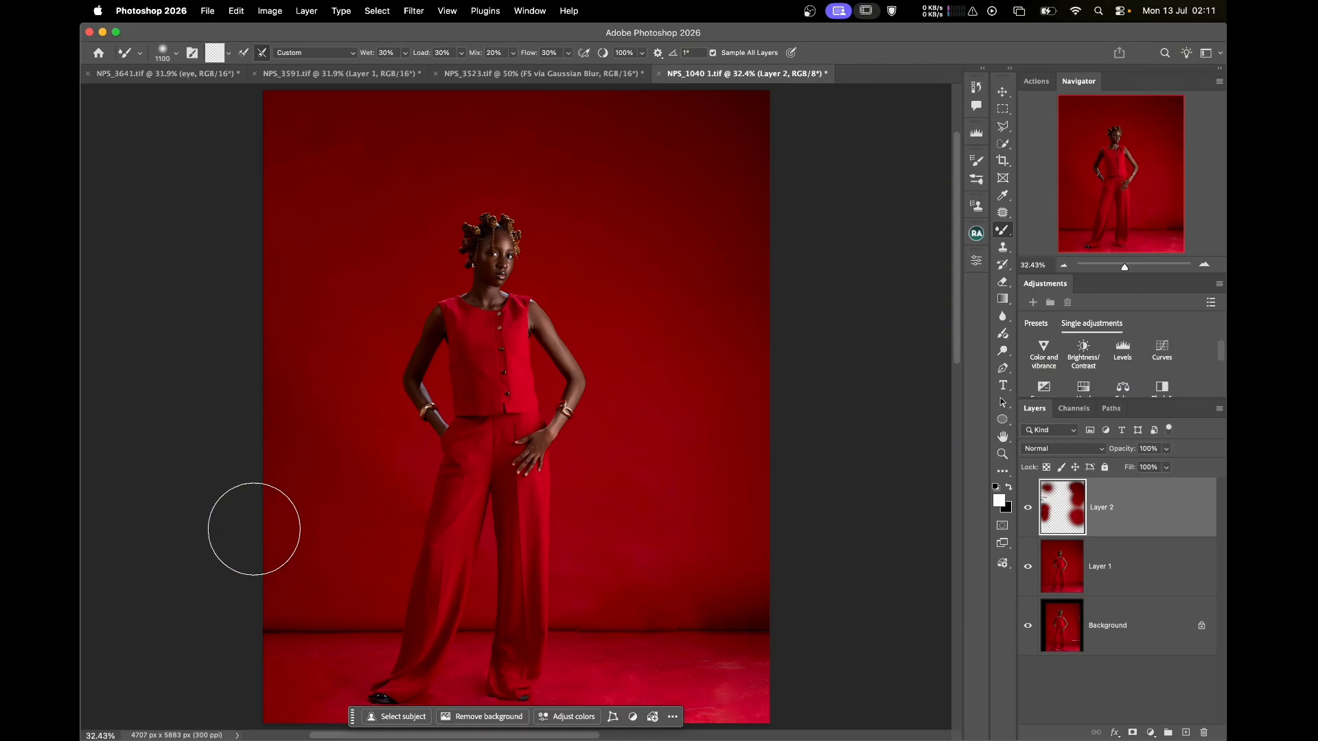
- Even out the remaining backdrop tones to the right of the model with a Mixer Brush of about 1000 px
{"action": "key", "text": "bracketleft"}
{"action": "key", "text": "bracketleft"}
{"action": "key", "text": "bracketleft"}
{"action": "key", "text": "bracketleft"}
{"action": "key", "text": "bracketleft"}
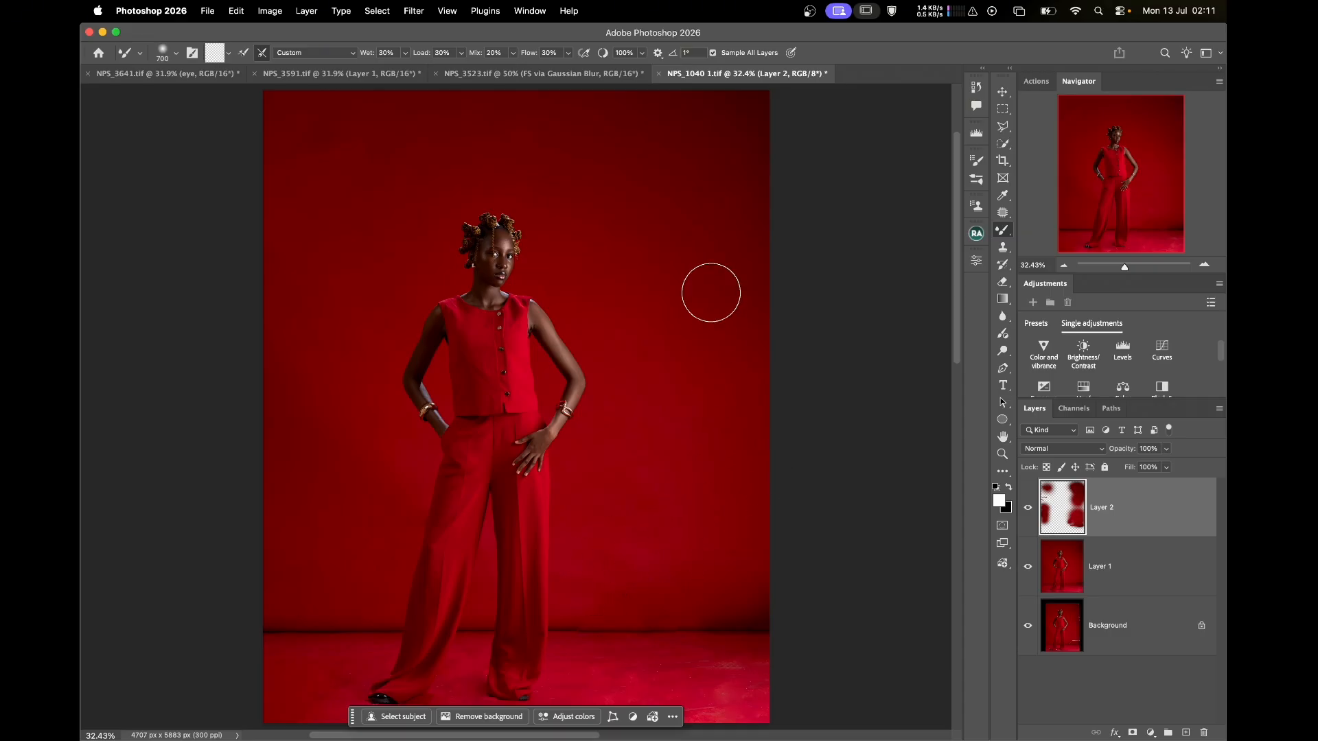
{"action": "key", "text": "bracketright"}
{"action": "key", "text": "bracketright"}
{"action": "key", "text": "bracketright"}
{"action": "key", "text": "bracketright"}
{"action": "key", "text": "bracketright"}
{"action": "mouse_move", "coordinate": [501, 329]}
{"action": "left_mouse_down"}
{"action": "mouse_move", "coordinate": [682, 471]}
{"action": "mouse_move", "coordinate": [700, 300]}
{"action": "left_mouse_up"}
{"action": "left_click_drag", "start_coordinate": [744, 580], "coordinate": [646, 402]}
{"action": "left_click_drag", "start_coordinate": [779, 401], "coordinate": [657, 367]}
- Blend the scratched floor near the photo's lower-right corner with the Mixer Brush at about 300 to 500 px
{"action": "key", "text": "super+plus"}
{"action": "key", "text": "super+plus"}
{"action": "left_click_drag", "start_coordinate": [682, 467], "coordinate": [610, 329]}
{"action": "key", "text": "bracketleft"}
{"action": "key", "text": "bracketleft"}
{"action": "key", "text": "bracketleft"}
{"action": "key", "text": "bracketleft"}
{"action": "key", "text": "bracketleft"}
{"action": "key", "text": "bracketleft"}
{"action": "key", "text": "bracketleft"}
{"action": "key", "text": "bracketleft"}
{"action": "key", "text": "bracketleft"}
{"action": "key", "text": "bracketleft"}
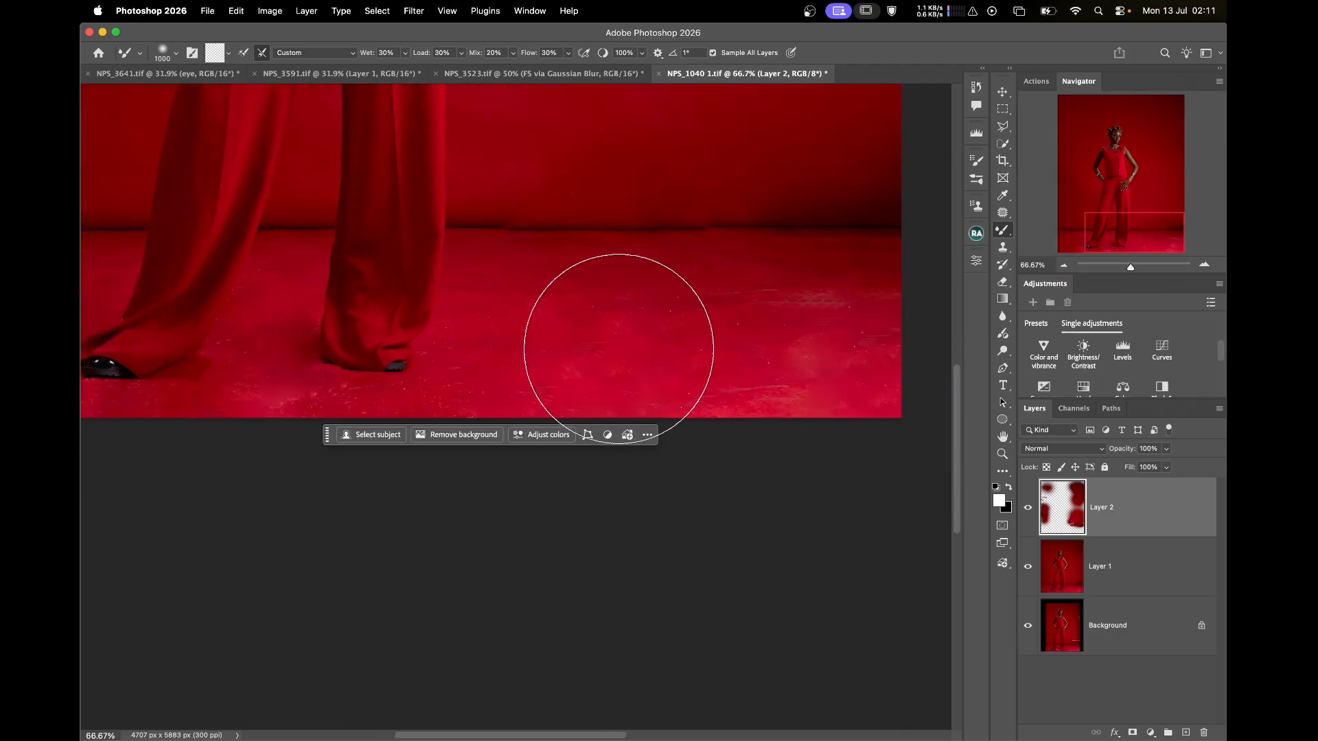
{"action": "key", "text": "bracketright"}
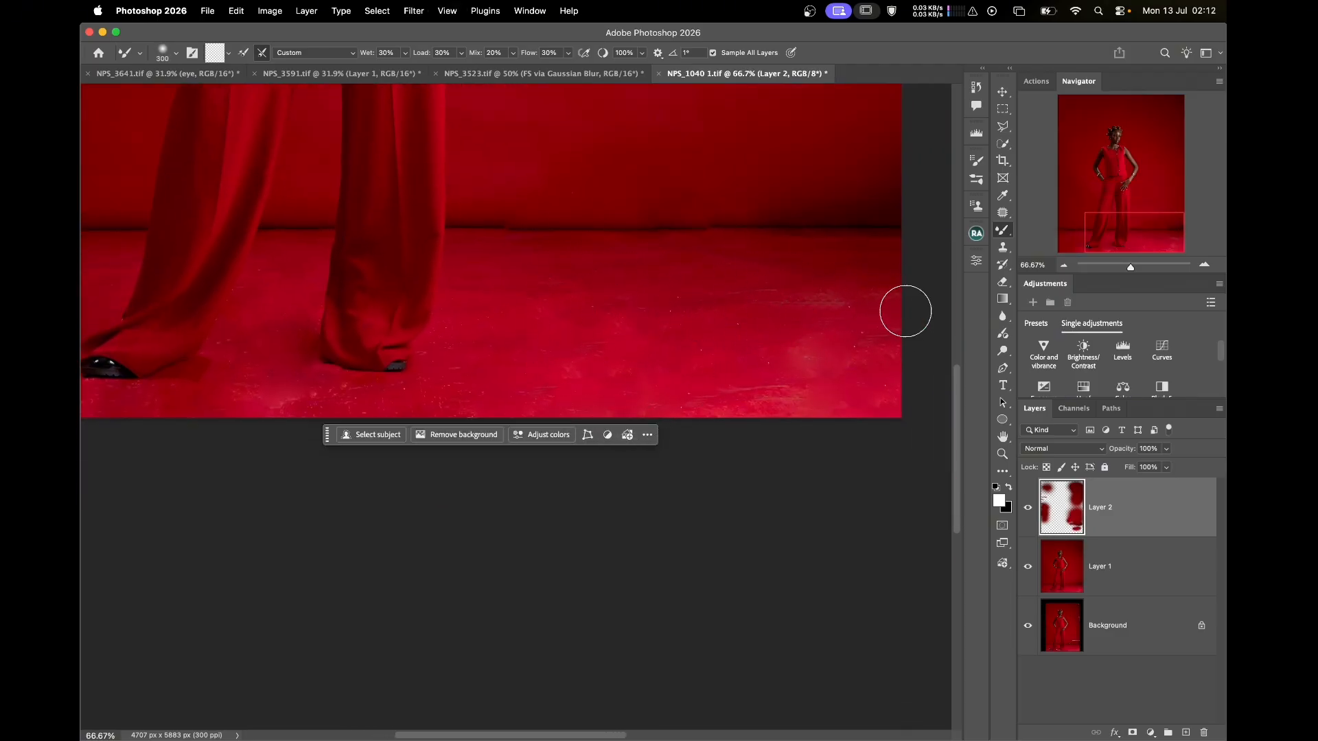
{"action": "key", "text": "bracketright"}
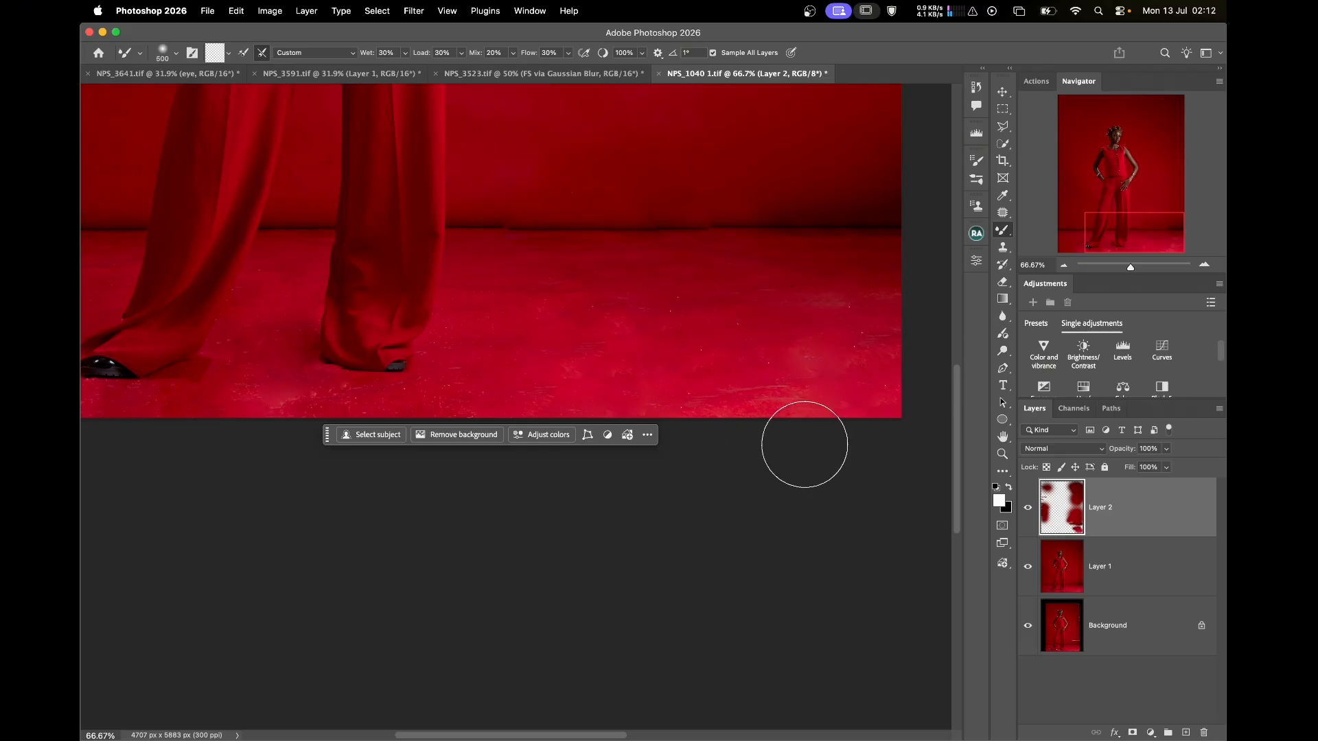
- Smooth the patchy floor just right of the front foot with the Mixer Brush, varying its size between about 400 and 600 px
{"action": "key", "text": "bracketright"}
{"action": "key", "text": "bracketright"}
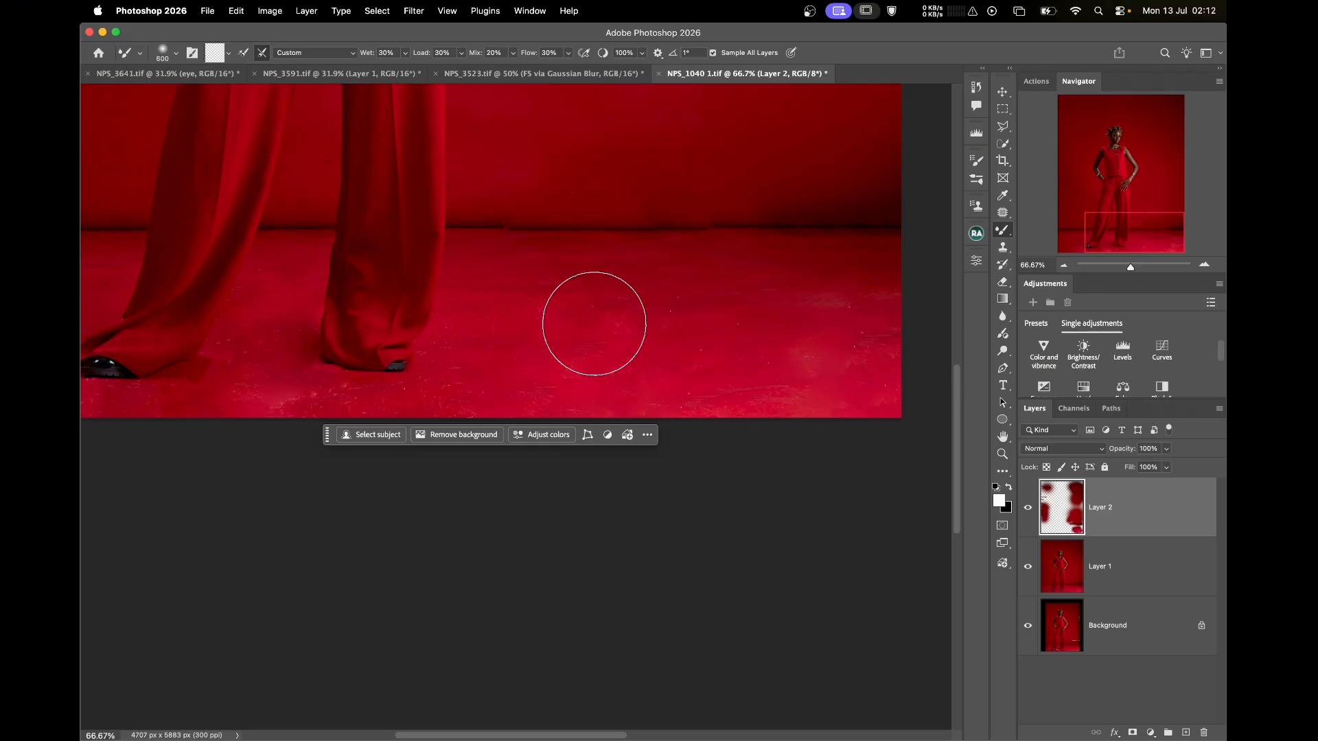
{"action": "key", "text": "bracketleft"}
{"action": "key", "text": "bracketleft"}
{"action": "key", "text": "bracketright"}
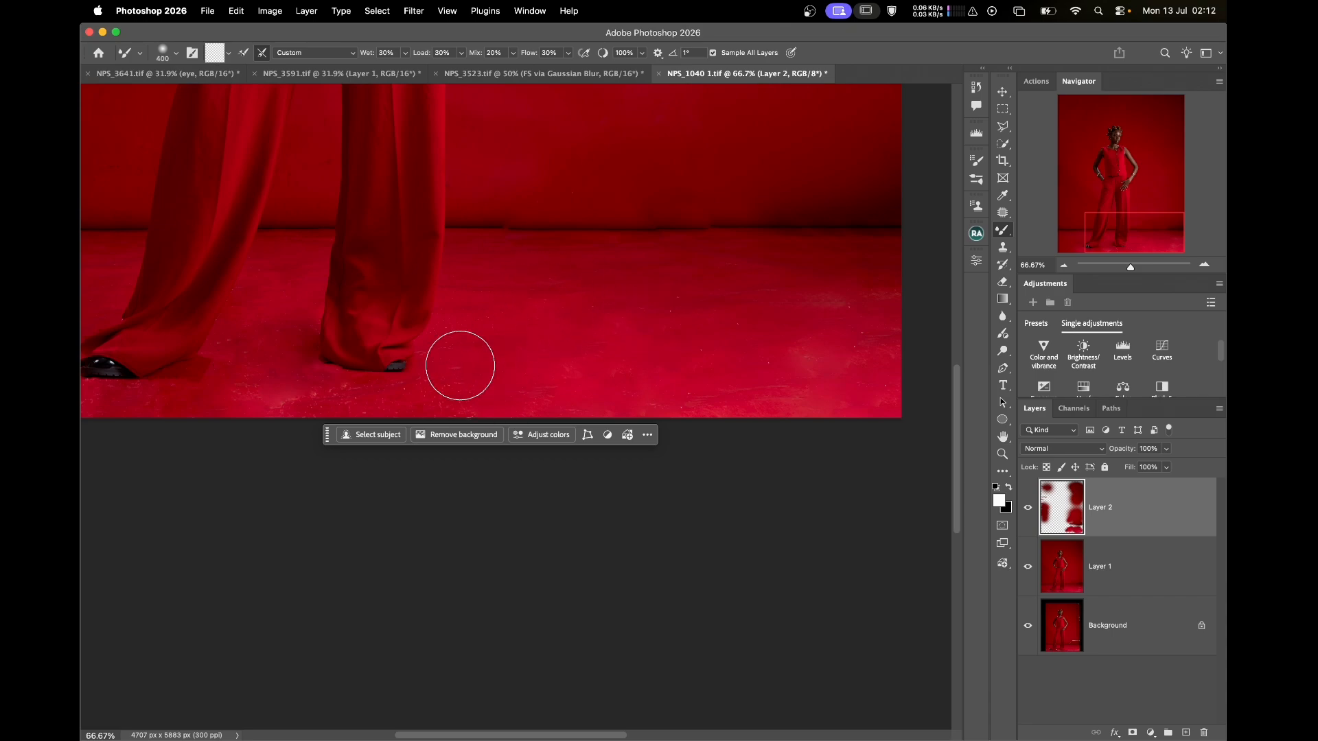
{"action": "key", "text": "bracketright"}
{"action": "key", "text": "bracketright"}
{"action": "key", "text": "bracketright"}
{"action": "key", "text": "bracketright"}
{"action": "key", "text": "bracketleft"}
{"action": "key", "text": "bracketleft"}
{"action": "key", "text": "bracketleft"}
{"action": "key", "text": "bracketleft"}
{"action": "key", "text": "l"}
{"action": "scroll", "coordinate": [721, 314], "scroll_direction": "up", "scroll_amount": 10}
{"action": "left_click", "coordinate": [878, 226]}
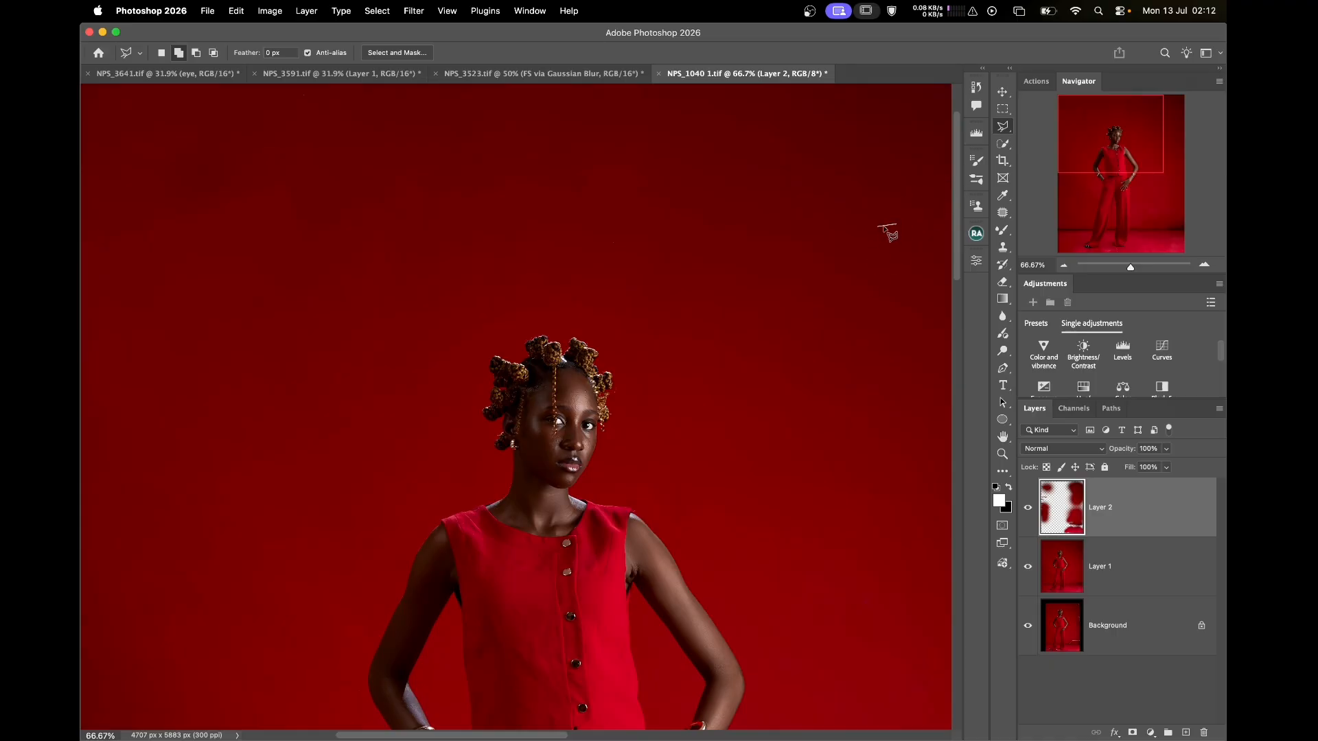
{"action": "double_click", "coordinate": [879, 229]}
{"action": "key", "text": "super+d"}
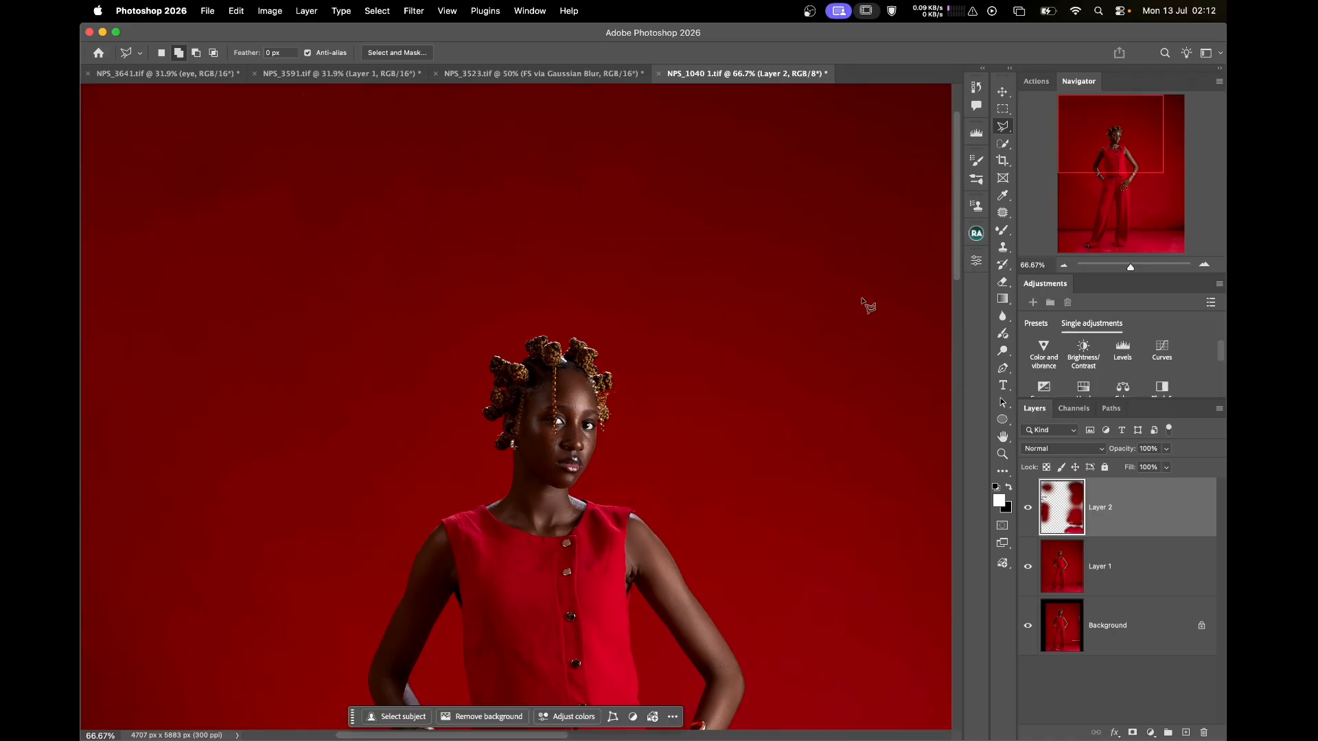
- Blend the floor texture to the right of the trouser legs with a Mixer Brush of about 700 px
{"action": "key", "text": "super+0"}
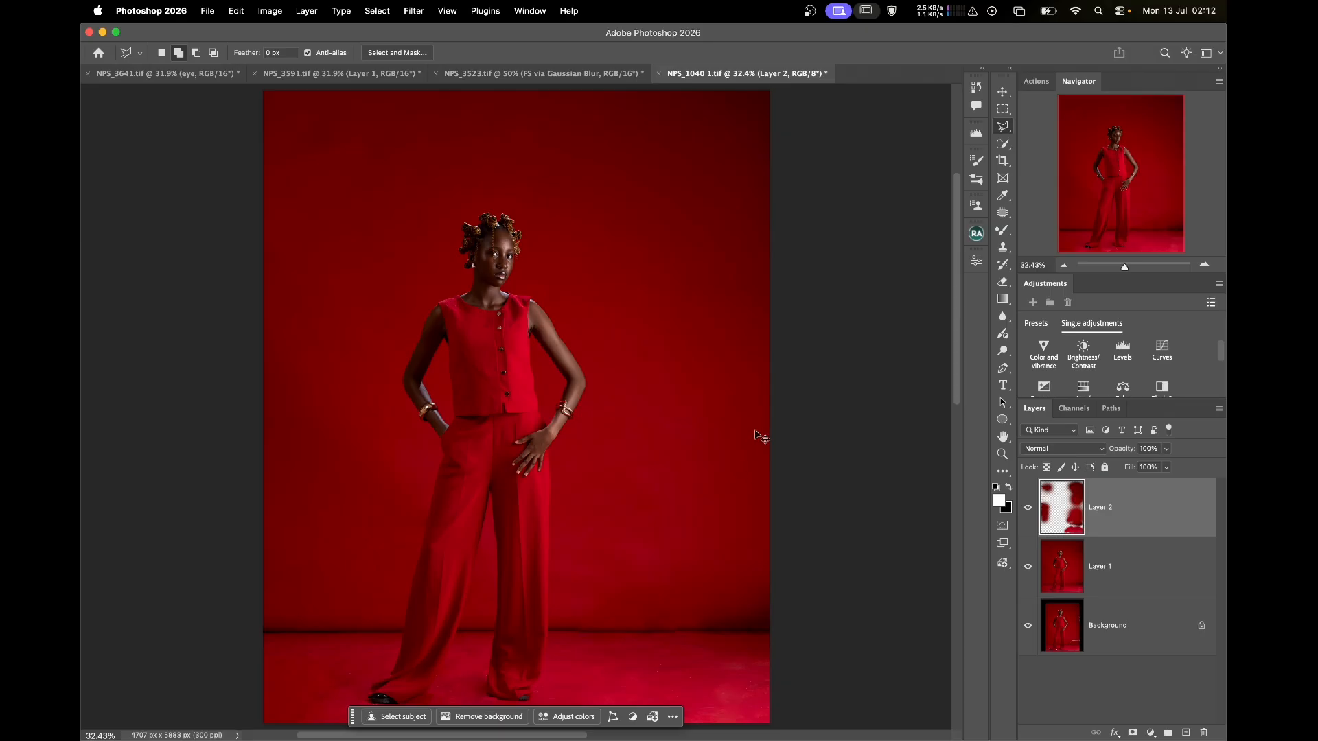
{"action": "key", "text": "super+1"}
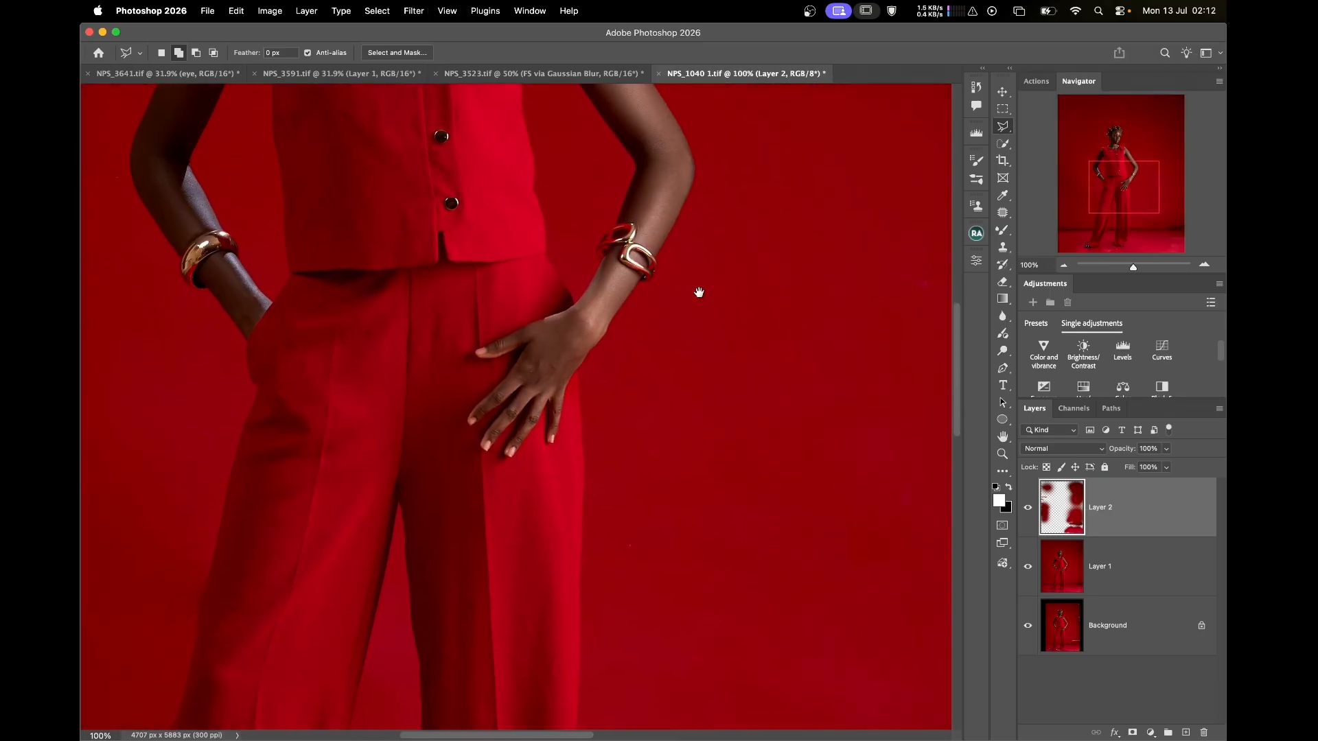
{"action": "scroll", "coordinate": [699, 296], "scroll_direction": "down", "scroll_amount": 10}
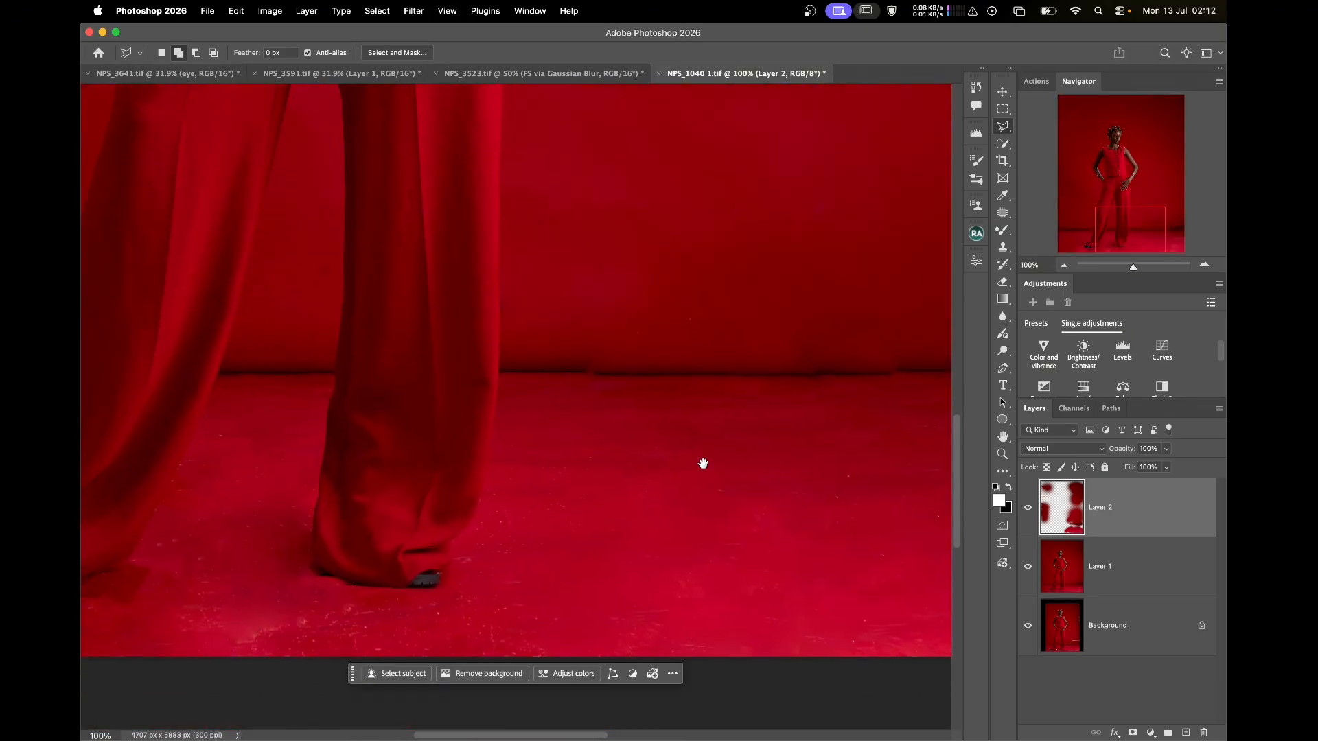
{"action": "key", "text": "b"}
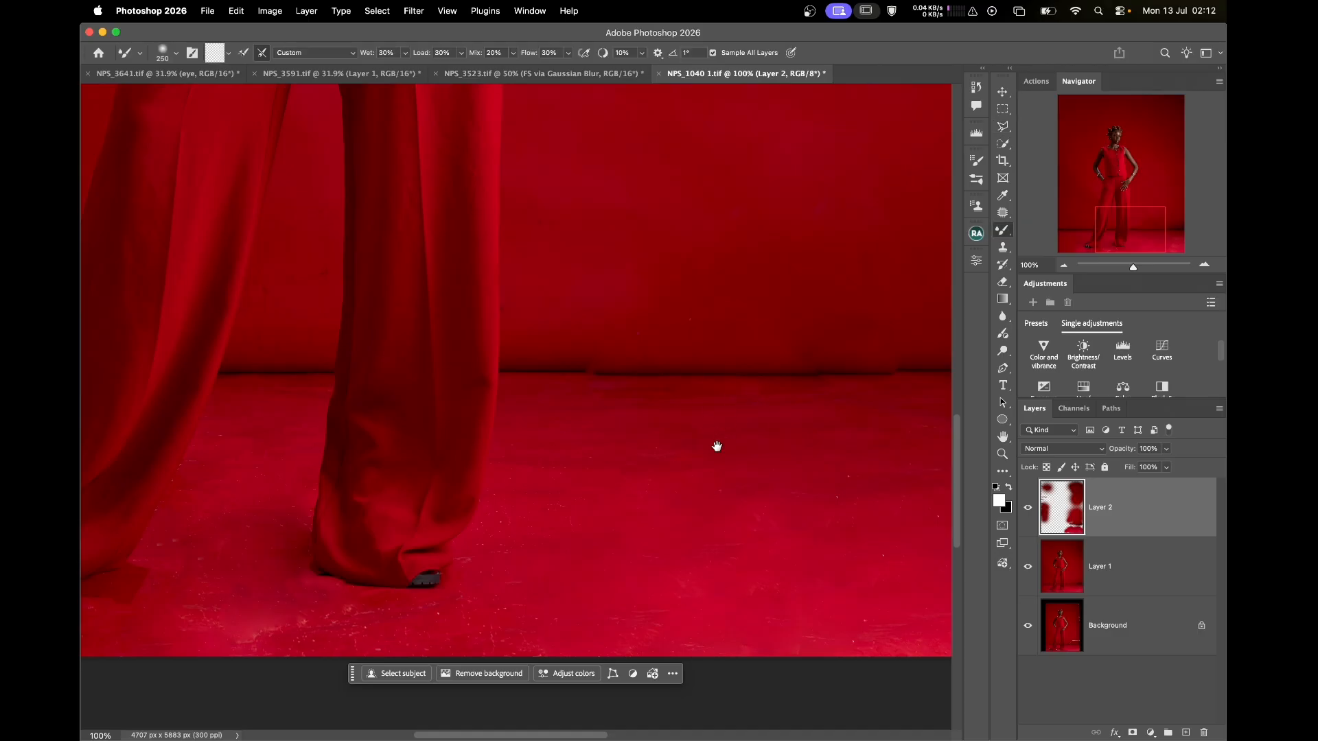
{"action": "scroll", "coordinate": [724, 436], "scroll_direction": "down", "scroll_amount": 3}
{"action": "scroll", "coordinate": [724, 436], "scroll_direction": "right", "scroll_amount": 3}
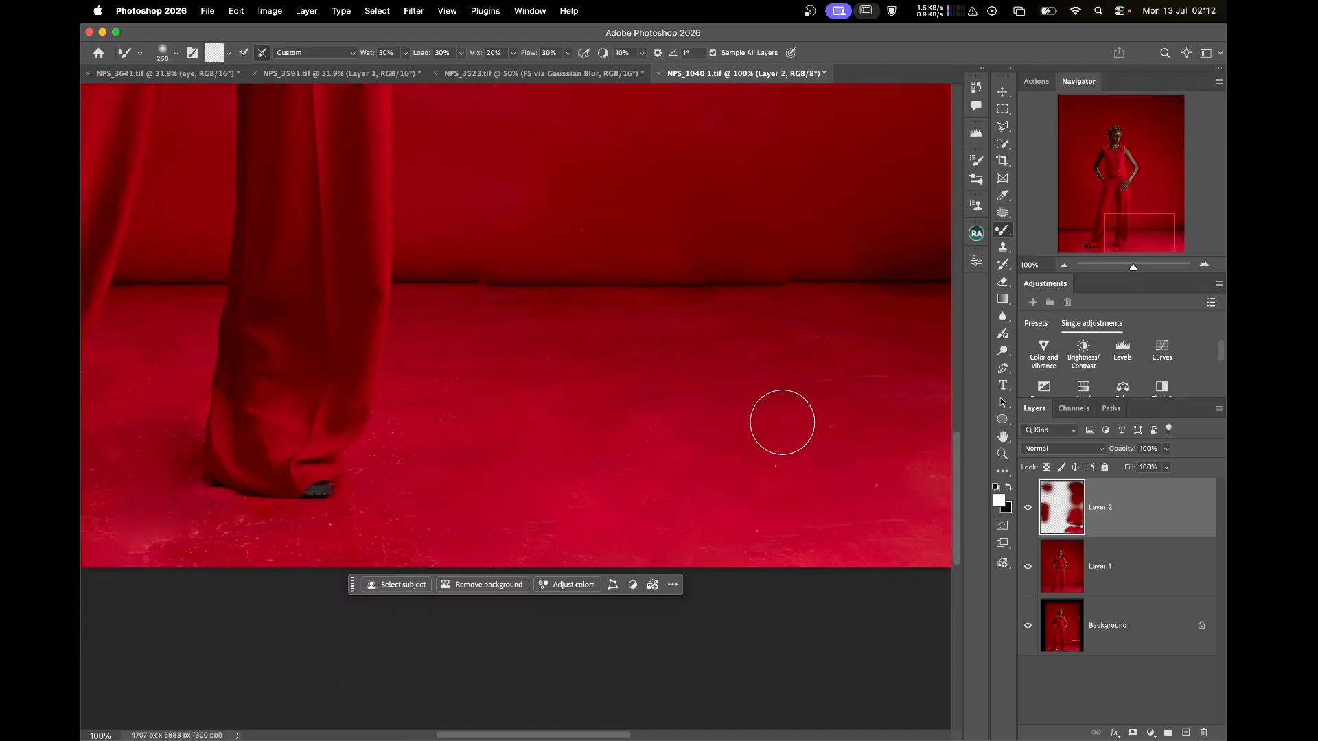
{"action": "key", "text": "bracketright"}
{"action": "key", "text": "bracketright"}
{"action": "key", "text": "bracketright"}
{"action": "key", "text": "bracketright"}
{"action": "key", "text": "bracketright"}
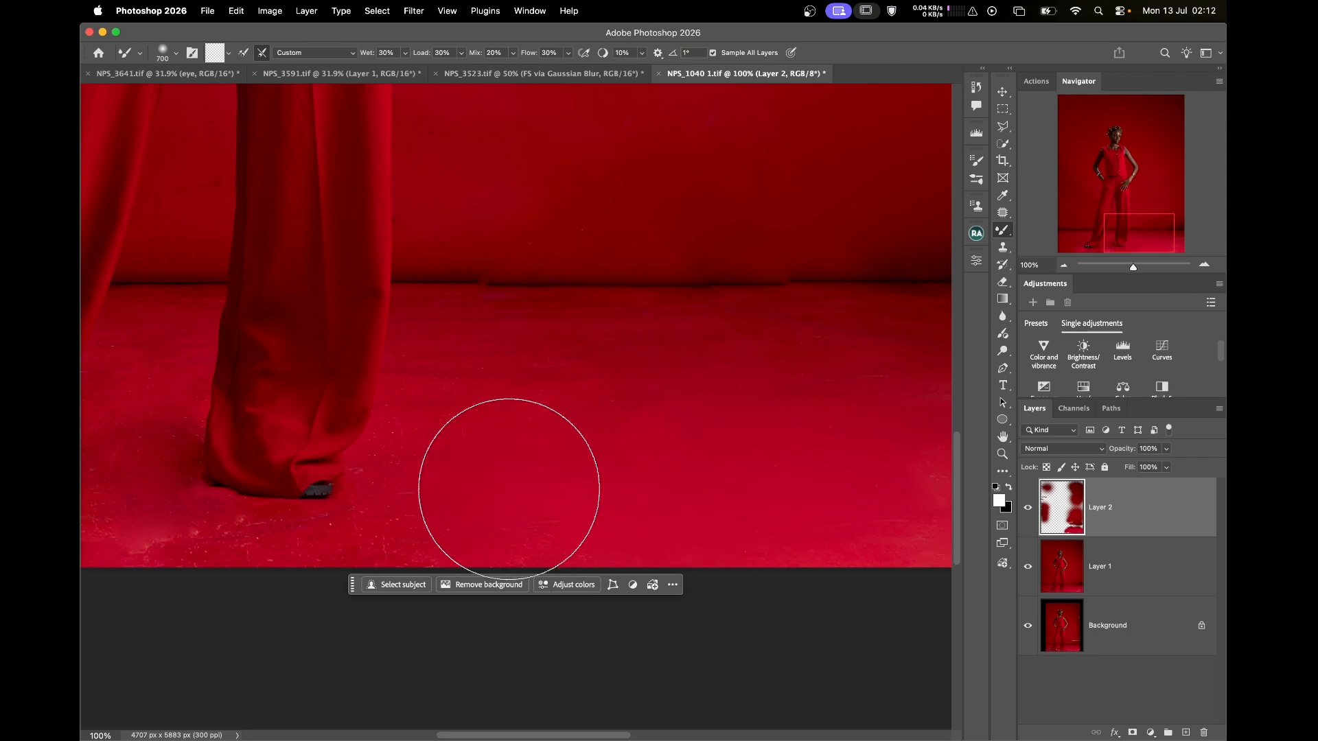
- Smooth the uneven seam between backdrop and floor right of the legs with the Mixer Brush at about 250 to 400 px
{"action": "key", "text": "bracketleft"}
{"action": "key", "text": "bracketleft"}
{"action": "key", "text": "bracketleft"}
{"action": "key", "text": "bracketleft"}
{"action": "key", "text": "bracketleft"}
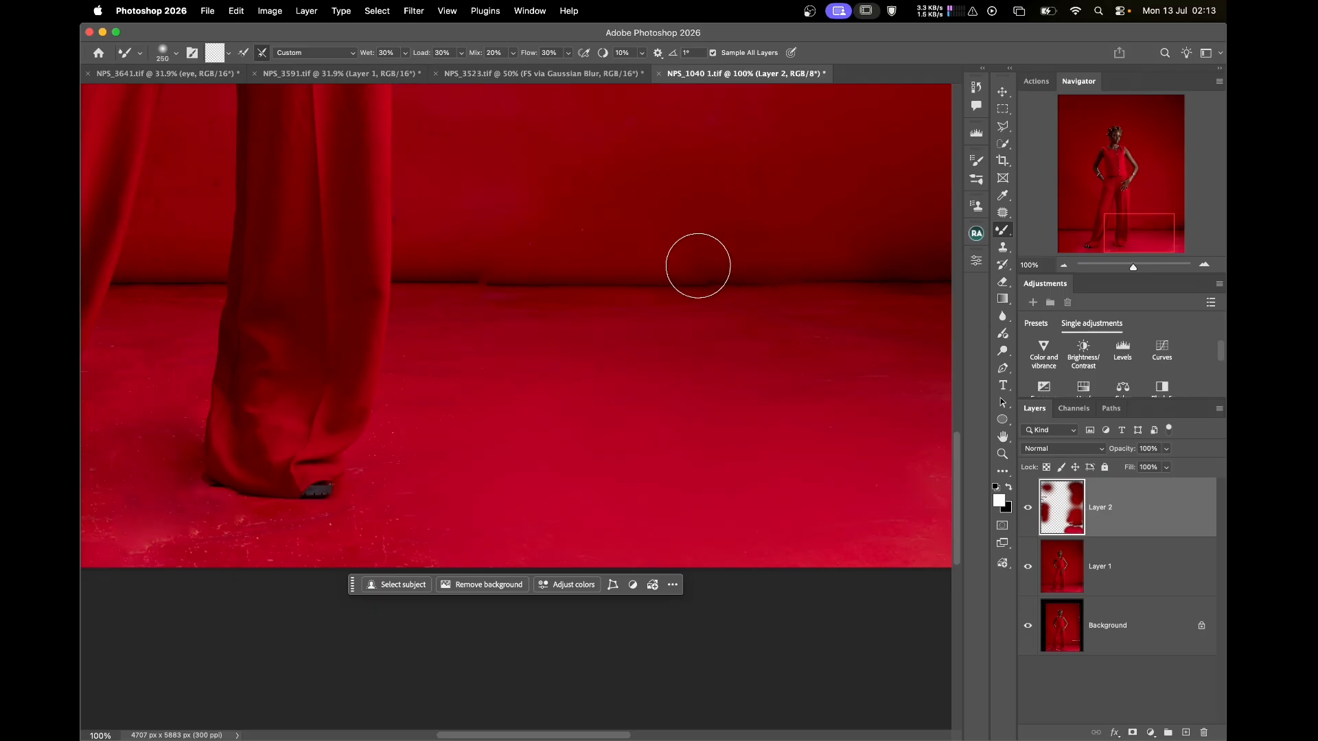
{"action": "key", "text": "bracketright"}
{"action": "key", "text": "bracketright"}
{"action": "key", "text": "bracketright"}
{"action": "key", "text": "bracketright"}
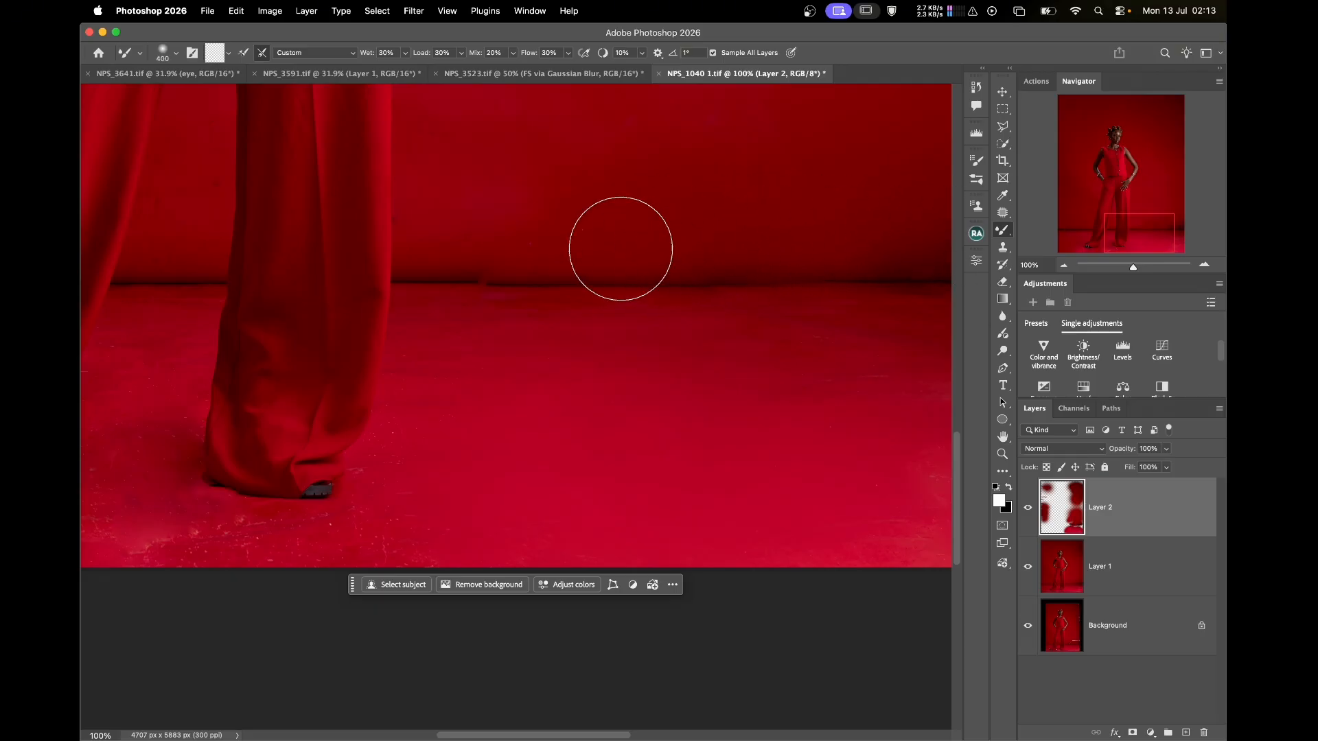
- Clean the floor and the seam shadow near the photo's right edge with the Mixer Brush at about 200 to 400 px
{"action": "scroll", "coordinate": [618, 309], "scroll_direction": "up", "scroll_amount": 3}
{"action": "scroll", "coordinate": [618, 308], "scroll_direction": "right", "scroll_amount": 3}
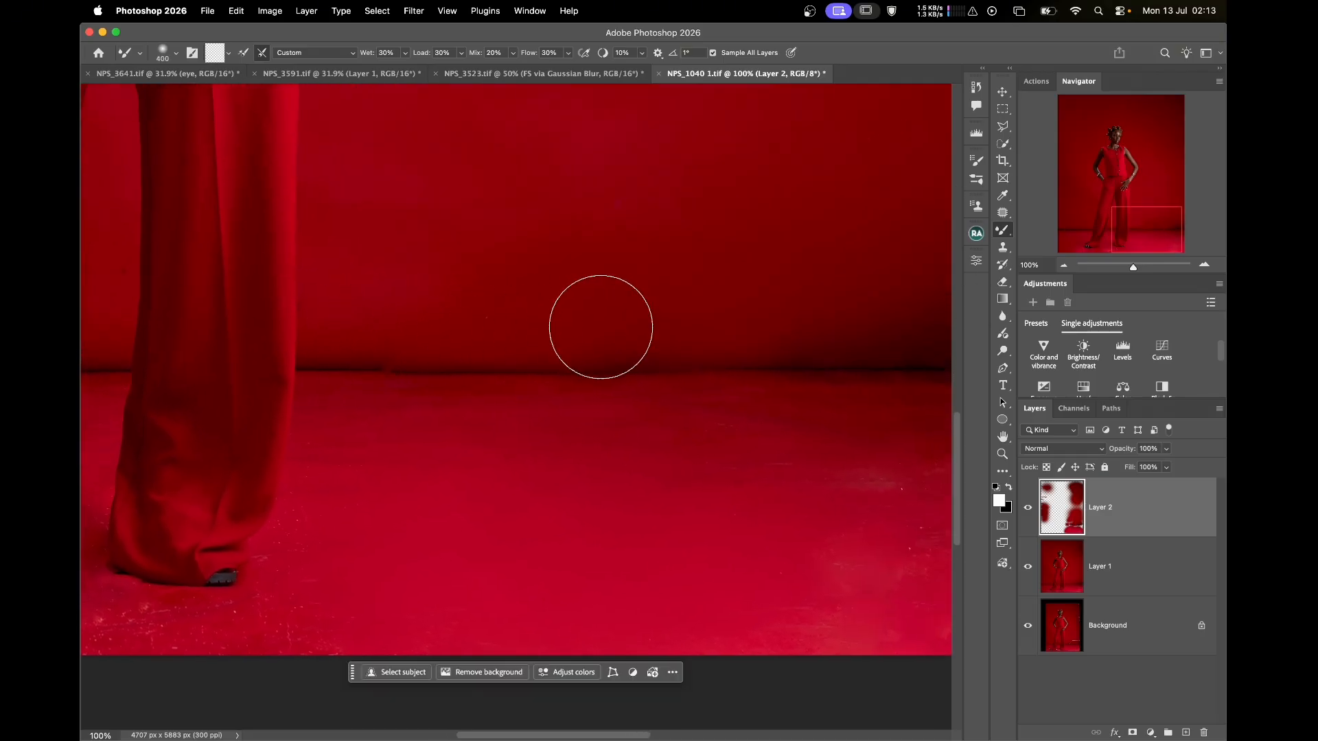
{"action": "left_click_drag", "start_coordinate": [749, 420], "coordinate": [527, 364]}
{"action": "mouse_move", "coordinate": [642, 389]}
{"action": "left_mouse_down"}
{"action": "mouse_move", "coordinate": [700, 494]}
{"action": "mouse_move", "coordinate": [714, 583]}
{"action": "mouse_move", "coordinate": [670, 588]}
{"action": "mouse_move", "coordinate": [644, 464]}
{"action": "left_mouse_up"}
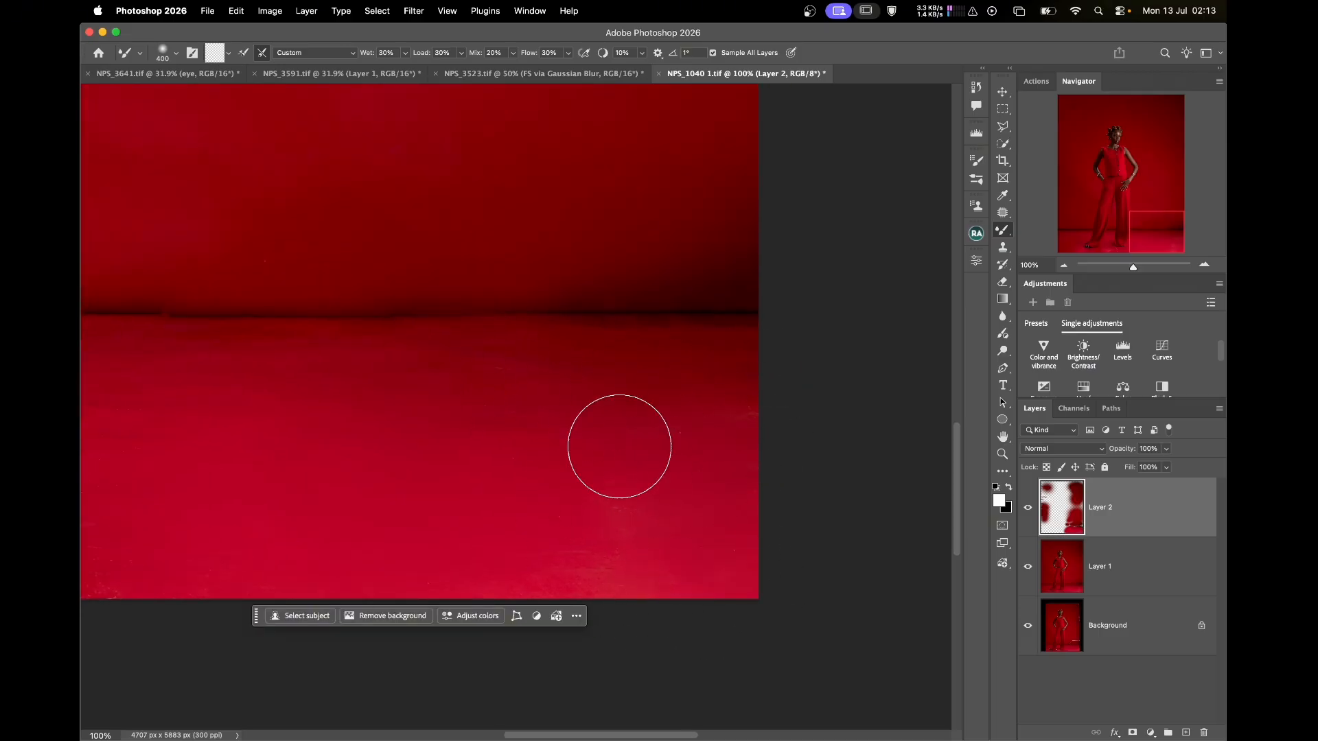
{"action": "key", "text": "bracketleft"}
{"action": "key", "text": "bracketleft"}
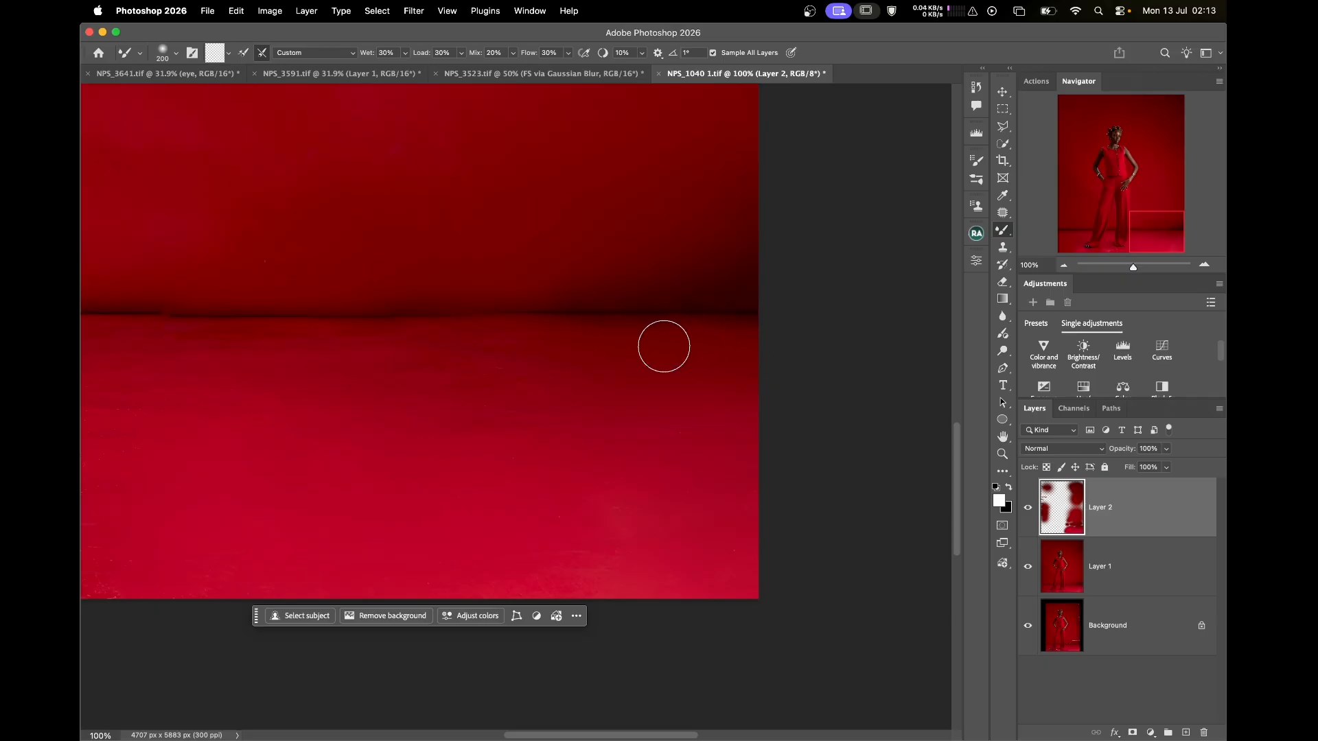
{"action": "key", "text": "bracketright"}
- Blend away the floor scratches in front of and between the feet with the Mixer Brush at about 200 to 250 px
{"action": "scroll", "coordinate": [789, 261], "scroll_direction": "left", "scroll_amount": 10}
{"action": "scroll", "coordinate": [789, 261], "scroll_direction": "down", "scroll_amount": 2}
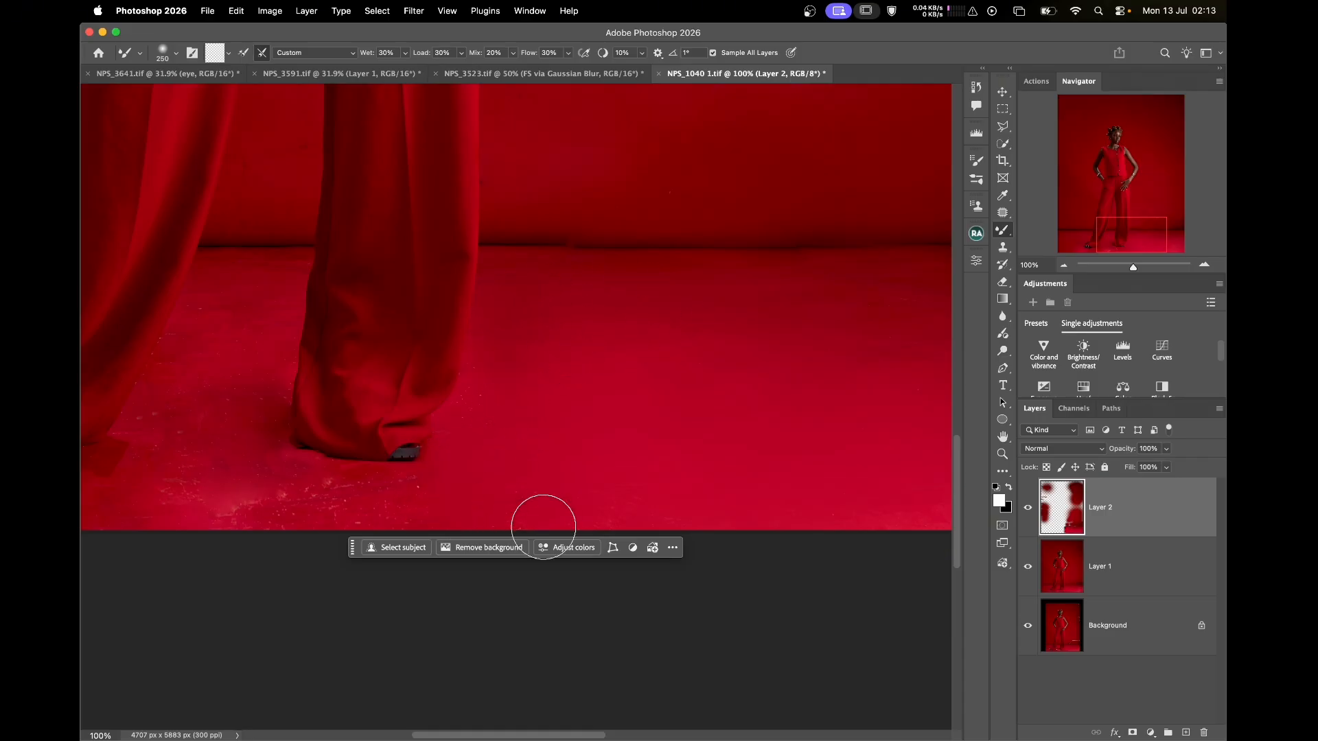
{"action": "mouse_move", "coordinate": [320, 514]}
{"action": "left_mouse_down"}
{"action": "mouse_move", "coordinate": [291, 501]}
{"action": "mouse_move", "coordinate": [246, 537]}
{"action": "mouse_move", "coordinate": [179, 539]}
{"action": "left_mouse_up"}
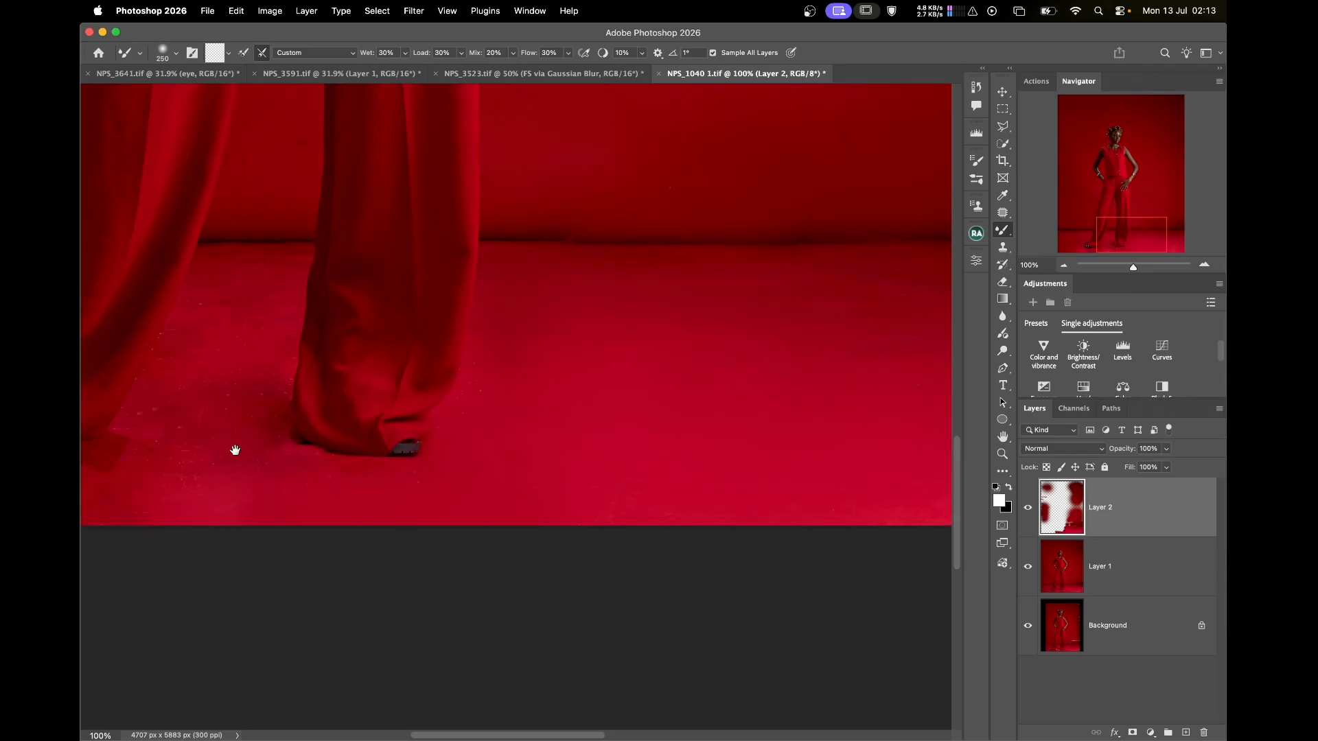
{"action": "scroll", "coordinate": [223, 450], "scroll_direction": "left", "scroll_amount": 5}
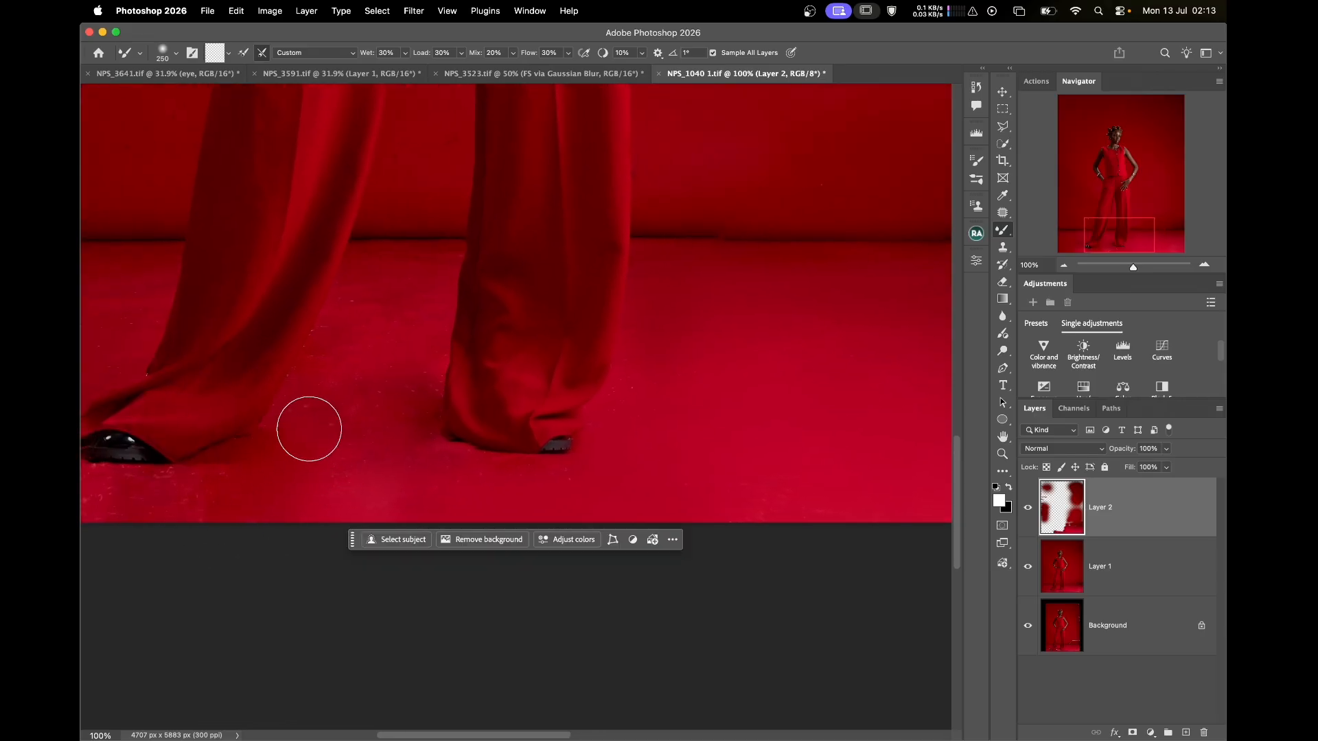
{"action": "key", "text": "bracketleft"}
{"action": "key", "text": "bracketleft"}
{"action": "scroll", "coordinate": [446, 184], "scroll_direction": "up", "scroll_amount": 5}
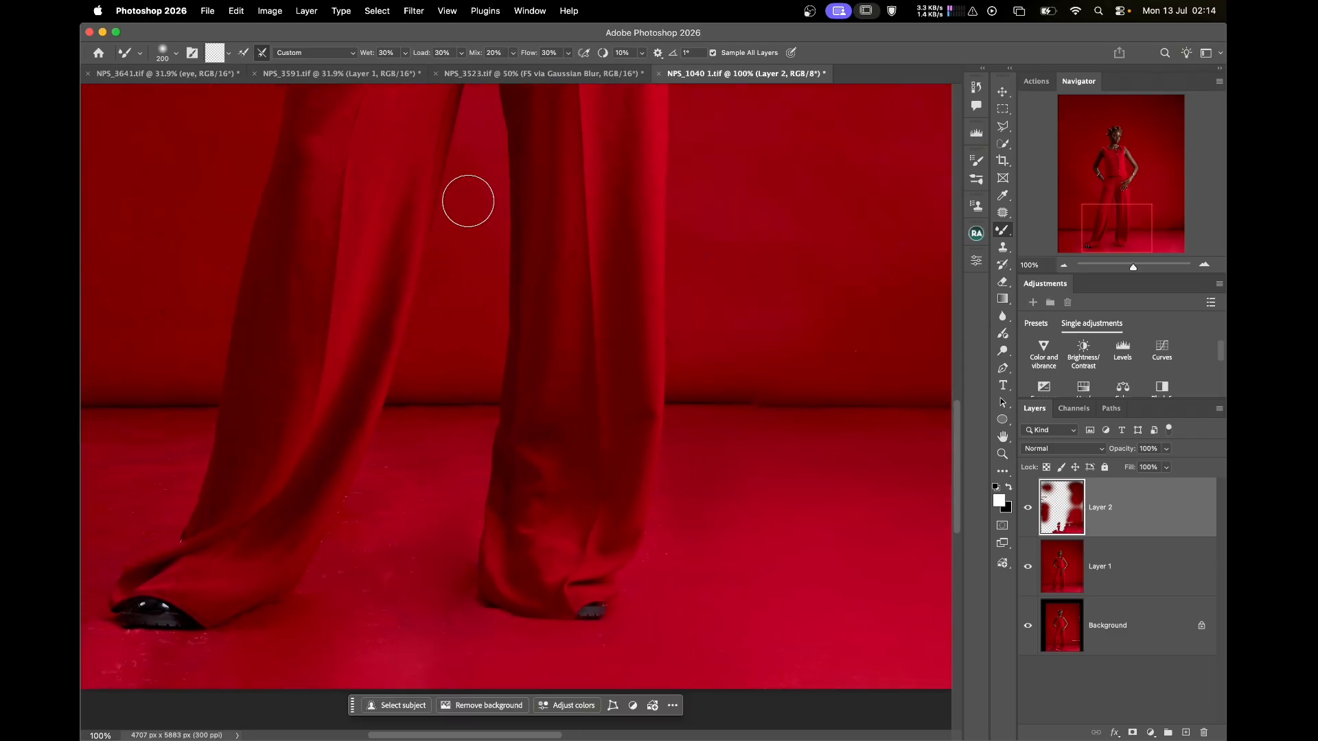
- Smooth the lower backdrop just right of the trouser legs with a Mixer Brush of about 400 px
{"action": "scroll", "coordinate": [465, 177], "scroll_direction": "right", "scroll_amount": 5}
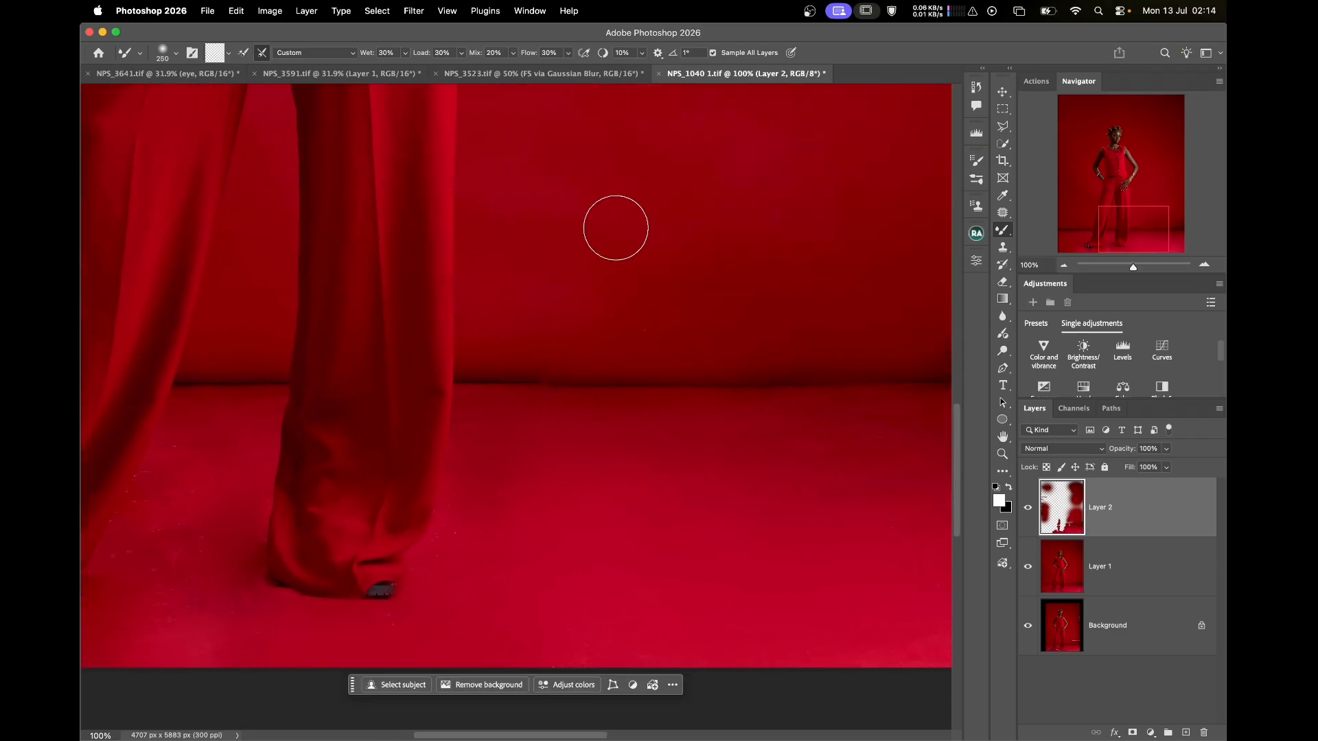
{"action": "key", "text": "bracketright"}
{"action": "key", "text": "bracketright"}
{"action": "key", "text": "bracketright"}
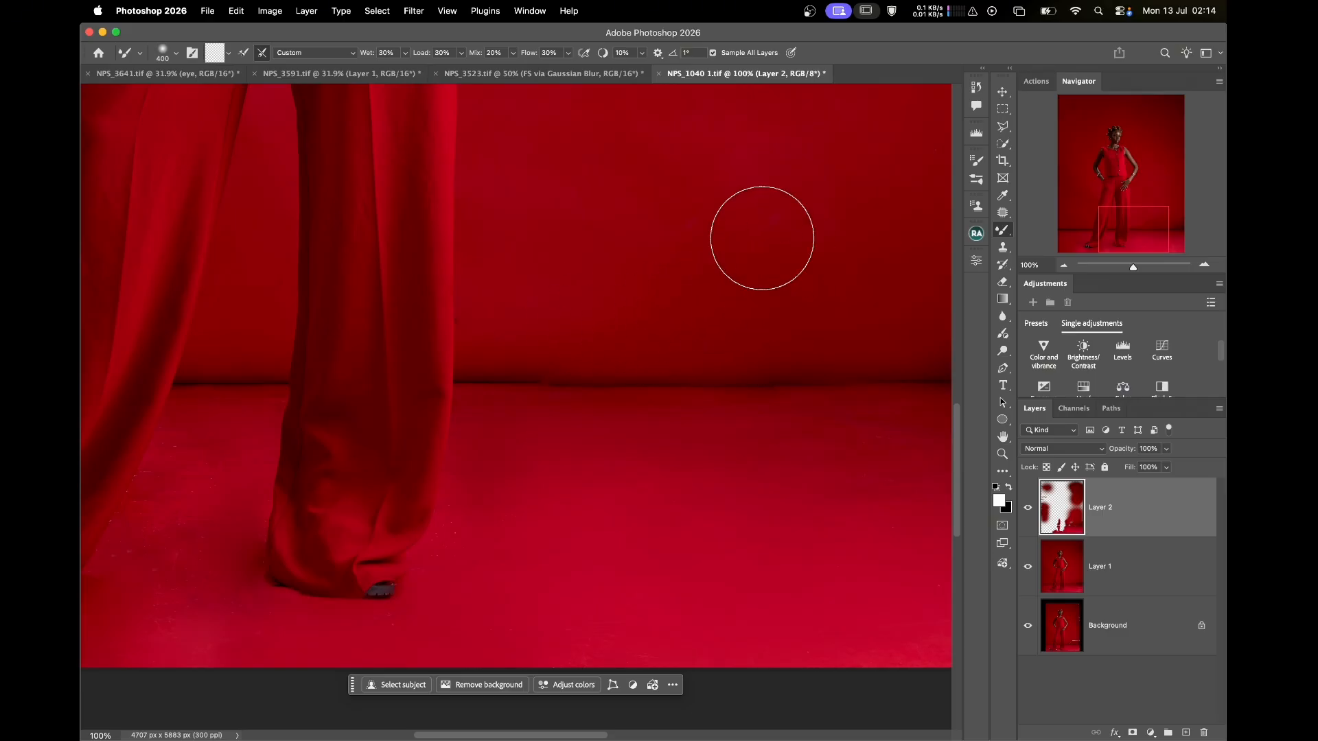
- Refine the floor between the feet and around the black shoe on the left with a Mixer Brush of about 200 px
{"action": "scroll", "coordinate": [580, 450], "scroll_direction": "down", "scroll_amount": 5}
{"action": "scroll", "coordinate": [580, 450], "scroll_direction": "left", "scroll_amount": 7}
{"action": "key", "text": "bracketright"}
{"action": "key", "text": "bracketleft"}
{"action": "key", "text": "bracketleft"}
{"action": "key", "text": "bracketleft"}
{"action": "key", "text": "bracketleft"}
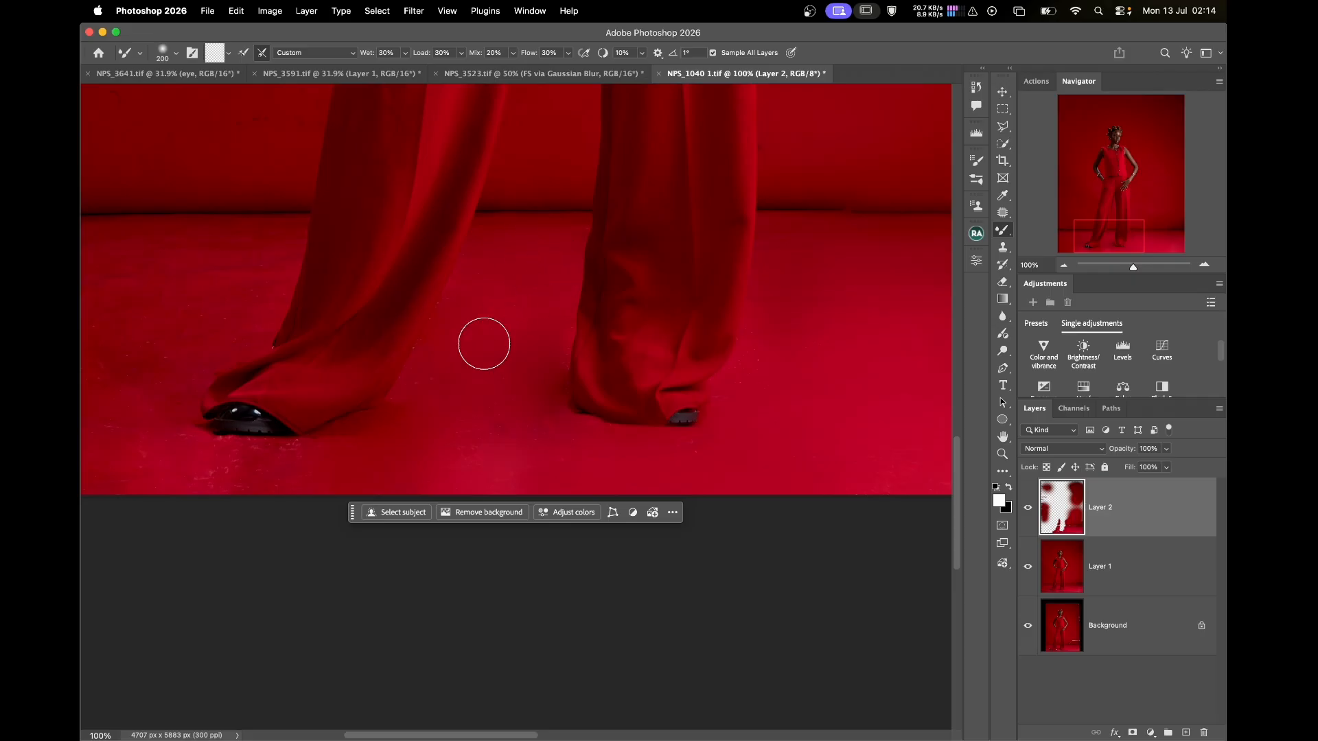
{"action": "scroll", "coordinate": [463, 398], "scroll_direction": "left", "scroll_amount": 8}
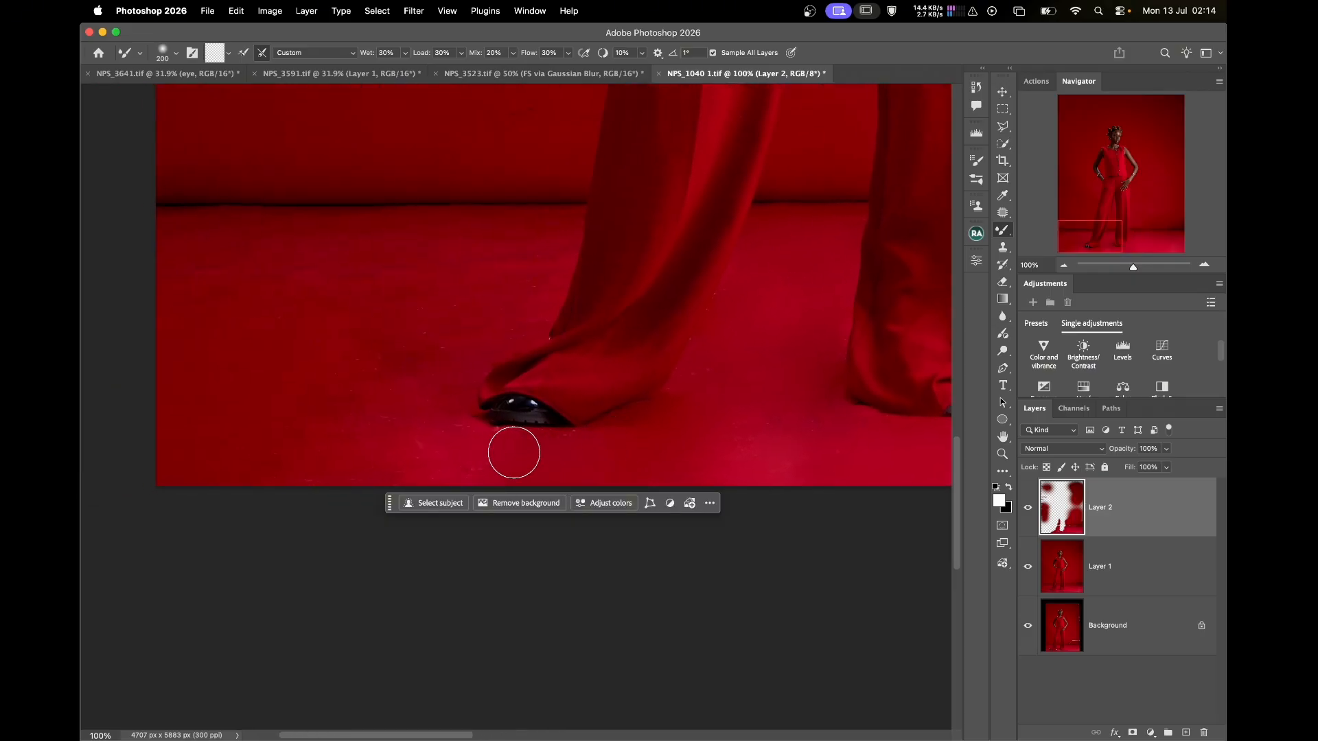
- Blend the floor between the photo's left edge and the left trouser leg with the Mixer Brush, starting at about 250 px
{"action": "key", "text": "bracketright"}
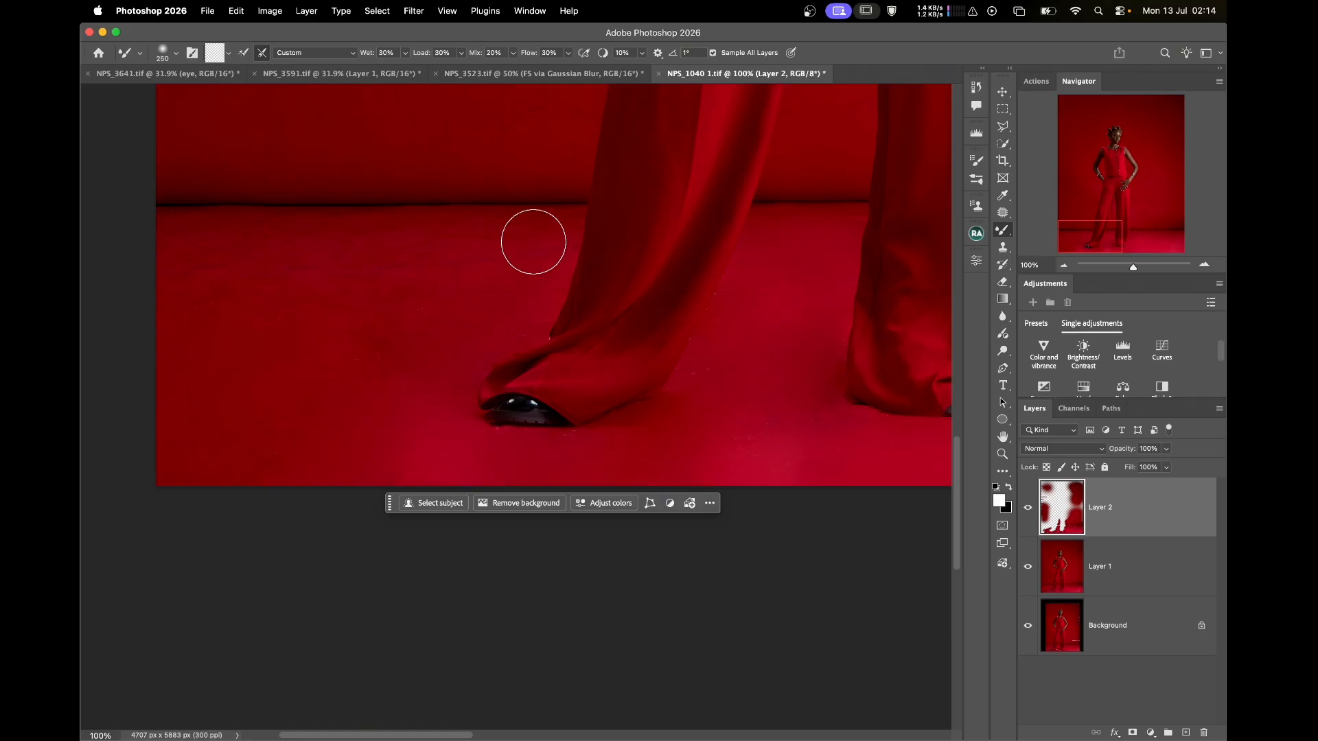
{"action": "mouse_move", "coordinate": [201, 251]}
{"action": "left_mouse_down"}
{"action": "mouse_move", "coordinate": [173, 262]}
{"action": "mouse_move", "coordinate": [224, 294]}
{"action": "mouse_move", "coordinate": [307, 274]}
{"action": "left_mouse_up"}
{"action": "key", "text": "bracketright"}
{"action": "left_click_drag", "start_coordinate": [486, 227], "coordinate": [550, 323]}
- Smooth the backdrop between the photo's left edge and the figure with the Mixer Brush enlarged to 600 px
{"action": "key", "text": "bracketright"}
{"action": "key", "text": "bracketright"}
{"action": "key", "text": "bracketright"}
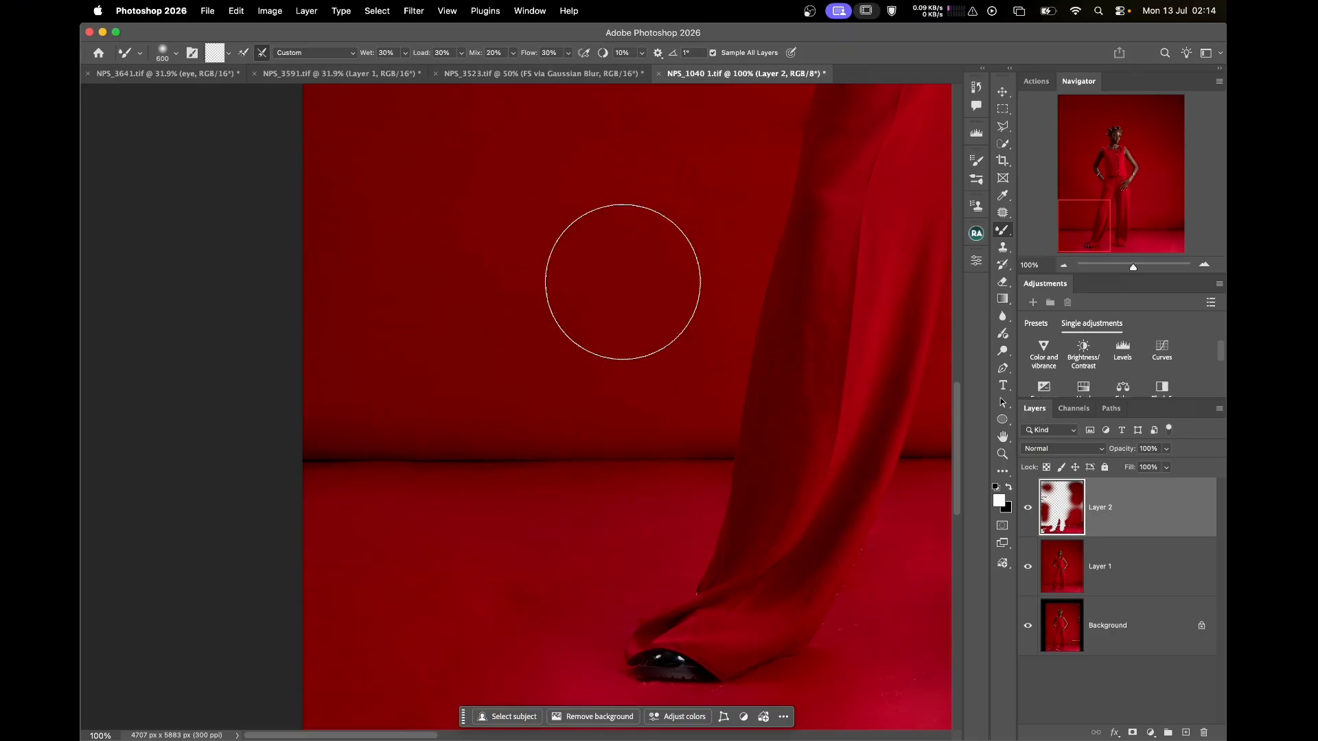
{"action": "left_click_drag", "start_coordinate": [621, 279], "coordinate": [637, 514]}
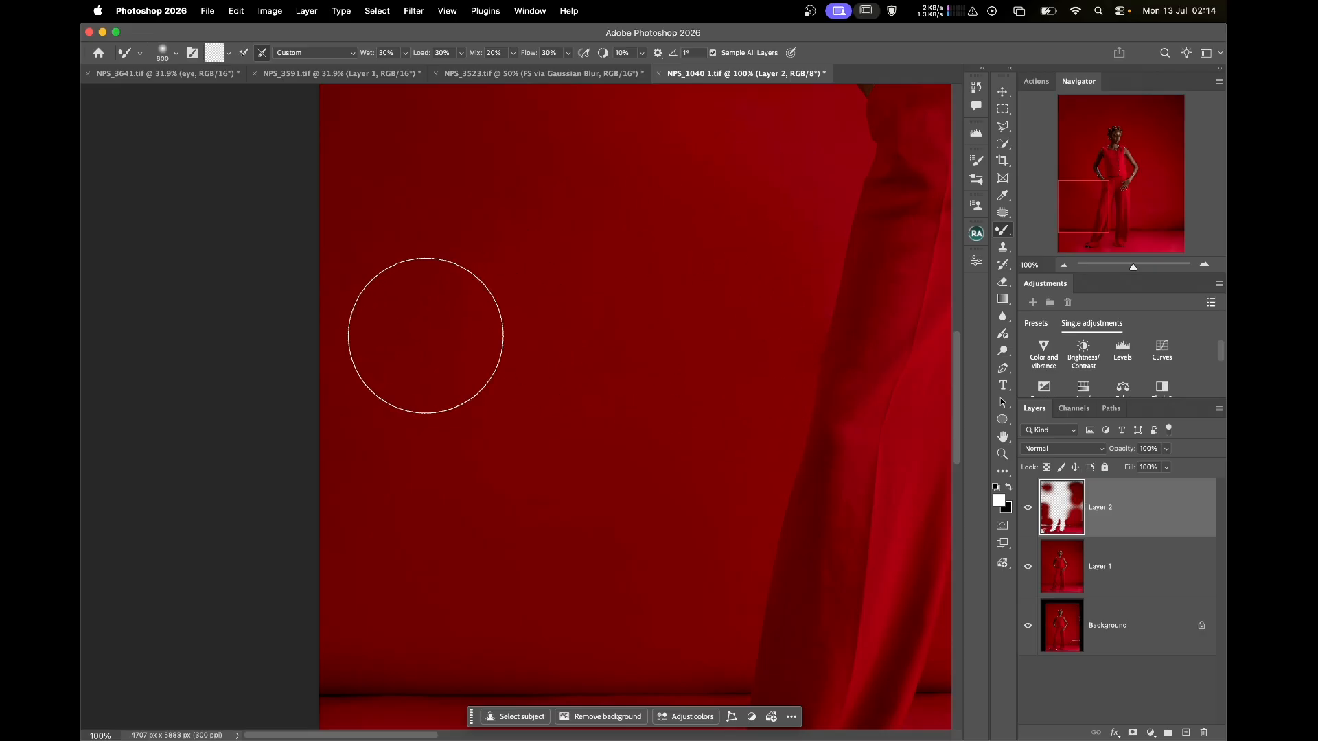
{"action": "mouse_move", "coordinate": [525, 322]}
{"action": "left_mouse_down"}
{"action": "mouse_move", "coordinate": [506, 315]}
{"action": "mouse_move", "coordinate": [482, 572]}
{"action": "left_mouse_up"}
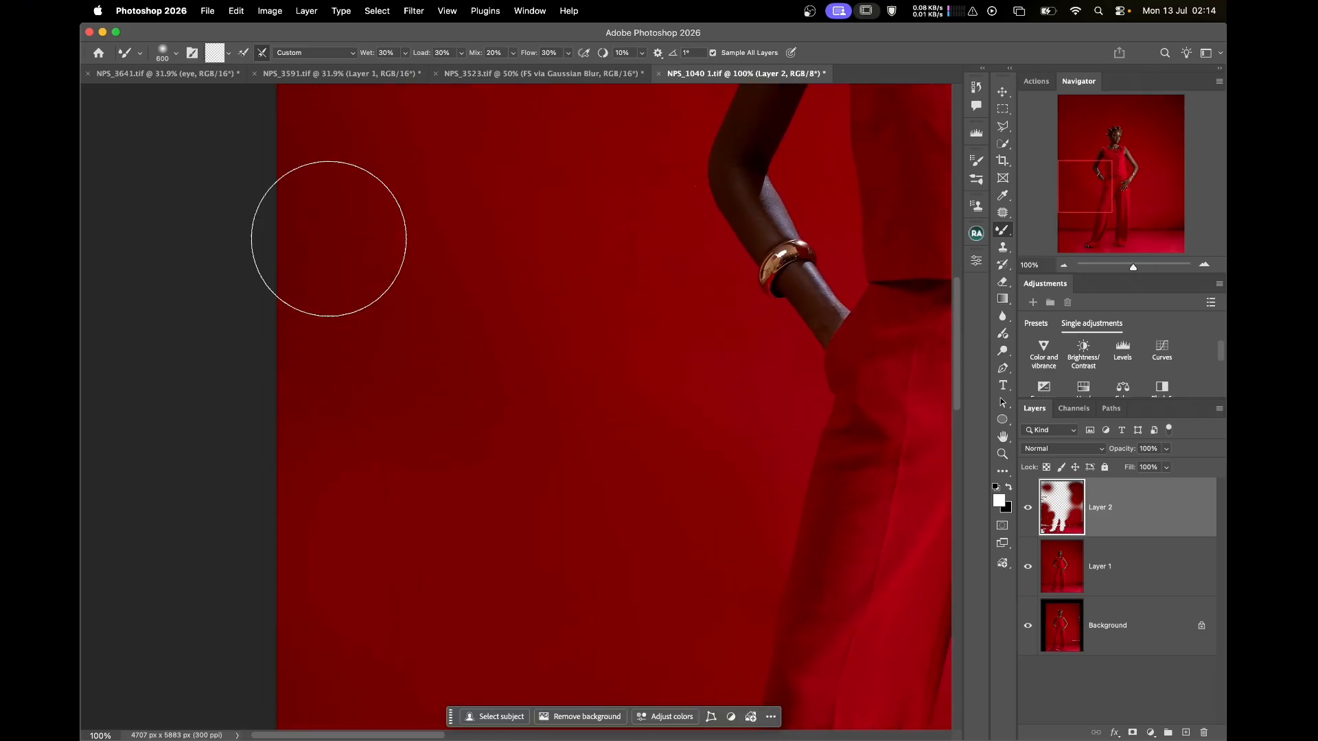
{"action": "scroll", "coordinate": [632, 396], "scroll_direction": "up", "scroll_amount": 5}
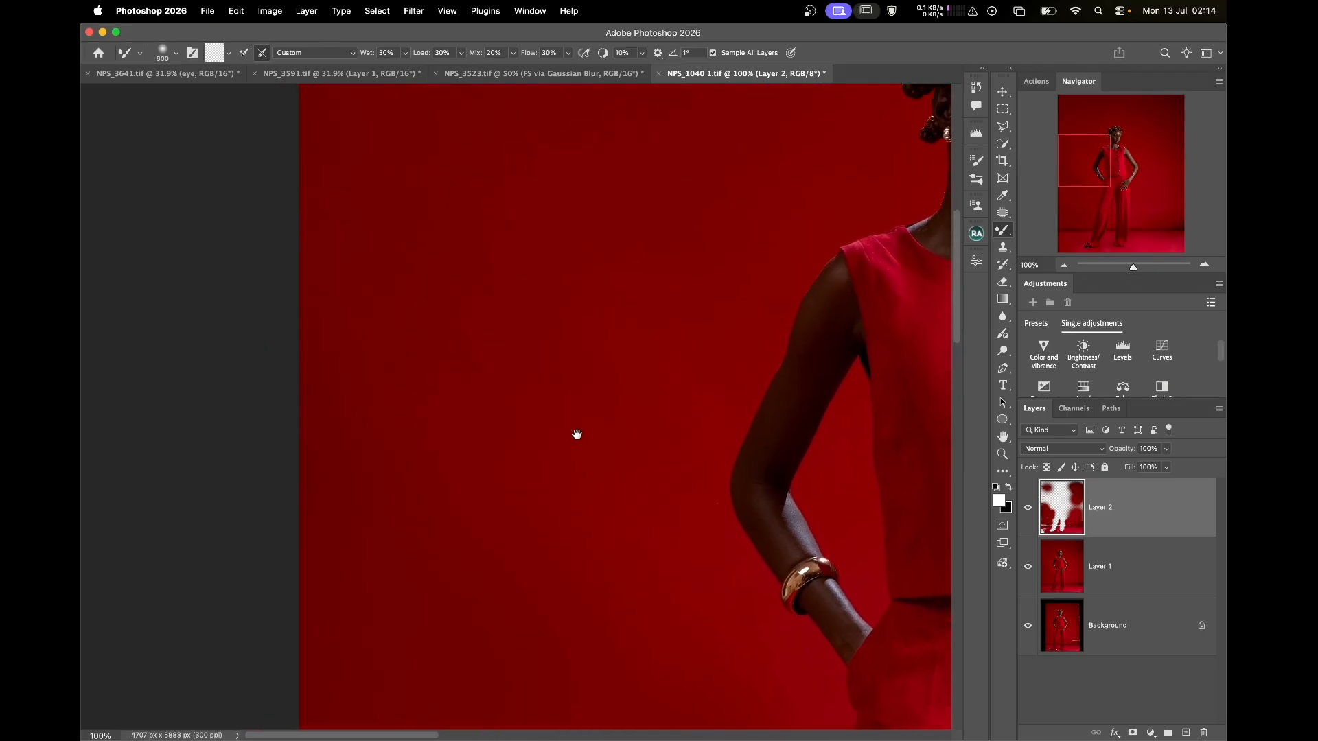
{"action": "key", "text": "super+0"}
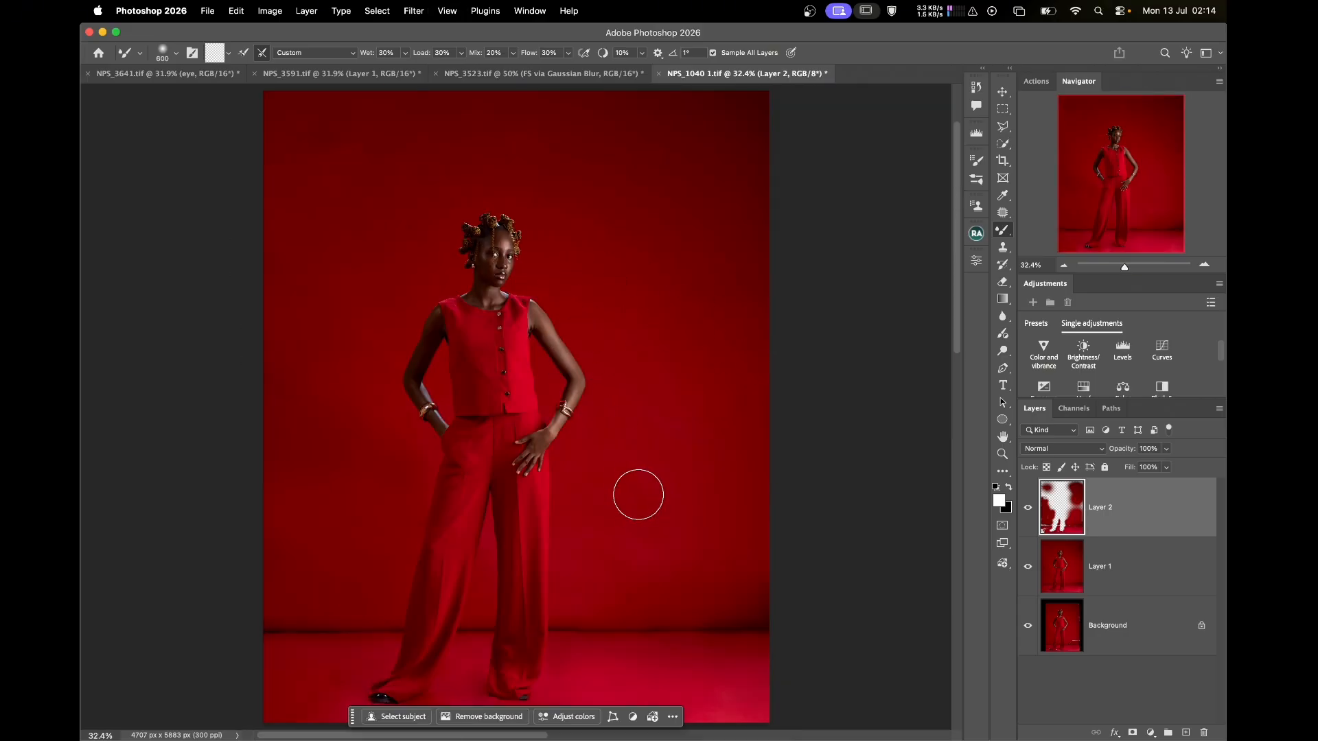
{"action": "scroll", "coordinate": [659, 474], "scroll_direction": "down", "scroll_amount": 3}
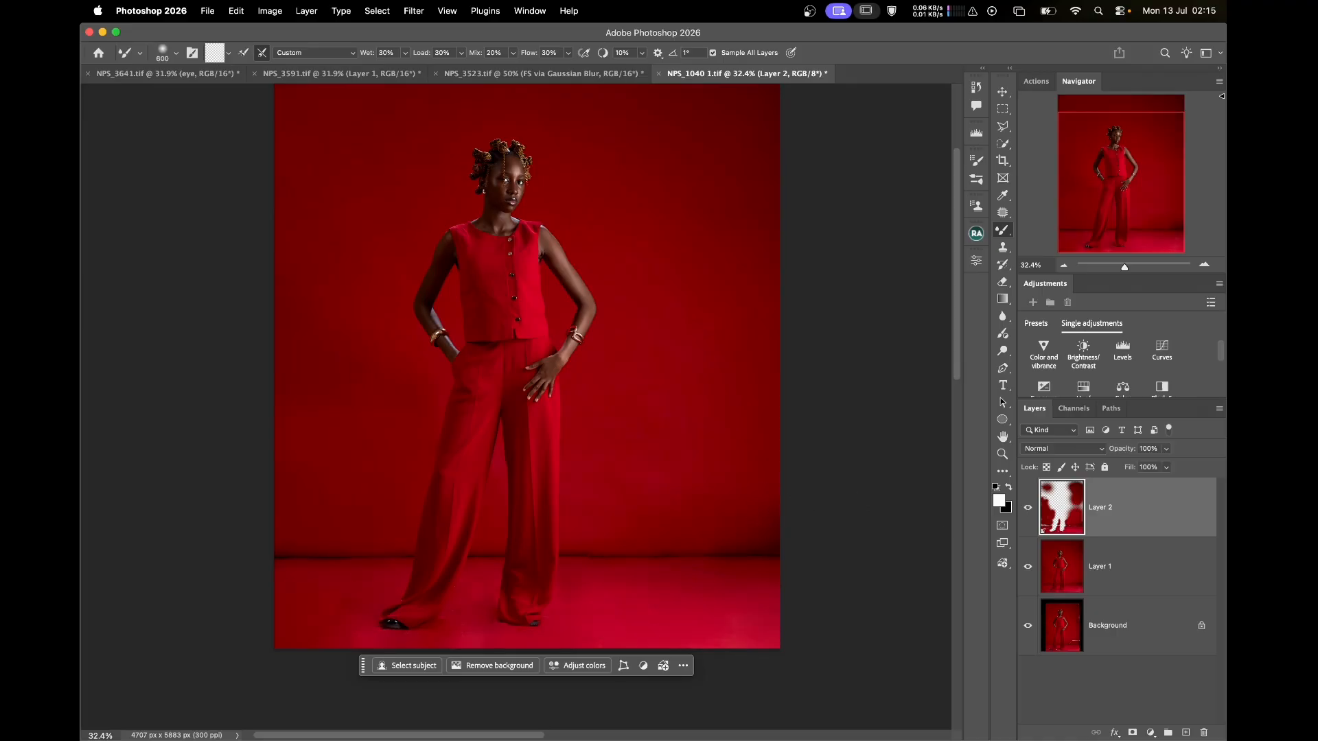
- Blend the broad backdrop areas around the figure with the Mixer Brush enlarged to 1200 px and then 1500 px
{"action": "key", "text": "bracketright"}
{"action": "key", "text": "bracketright"}
{"action": "scroll", "coordinate": [685, 423], "scroll_direction": "up", "scroll_amount": 3}
{"action": "key", "text": "bracketright"}
{"action": "key", "text": "bracketright"}
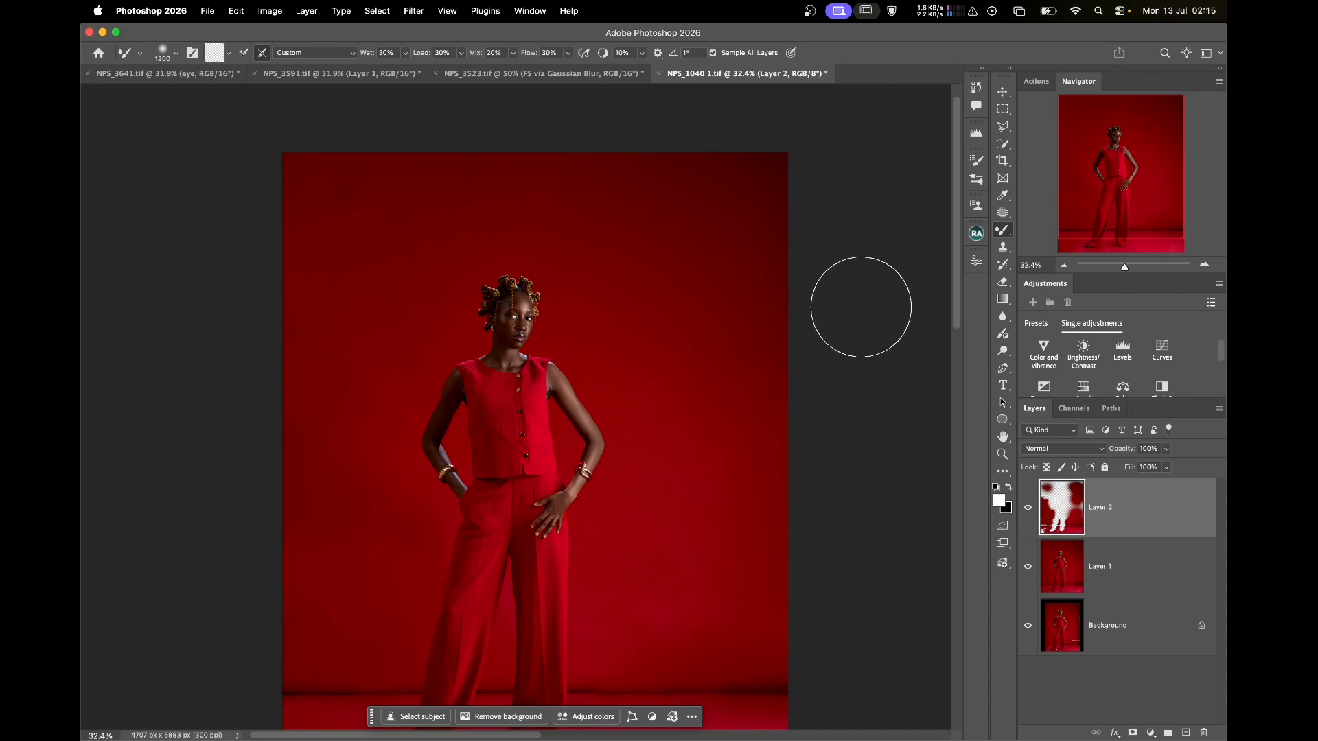
{"action": "key", "text": "bracketright"}
{"action": "key", "text": "bracketright"}
{"action": "key", "text": "bracketright"}
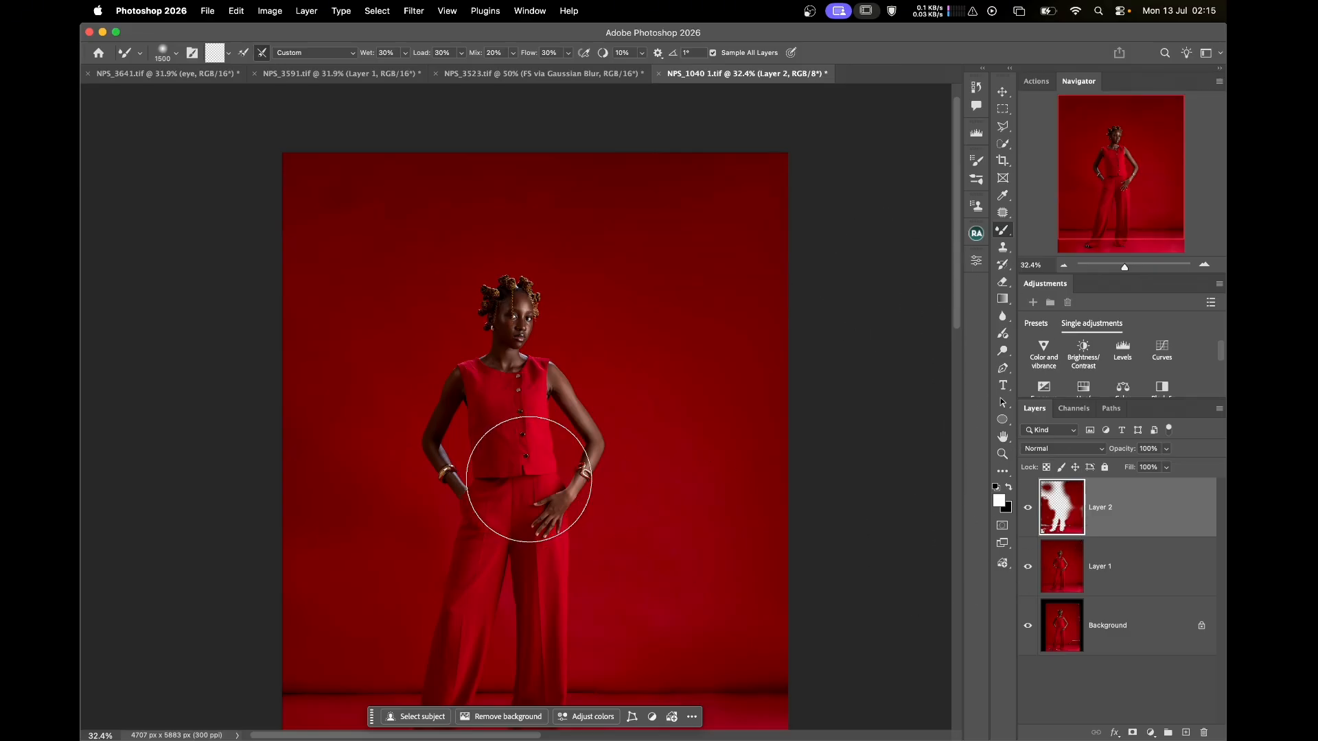
- Compare the whole image with and without the Mixer Brush retouching on Layer 2
{"action": "key", "text": "super+0"}
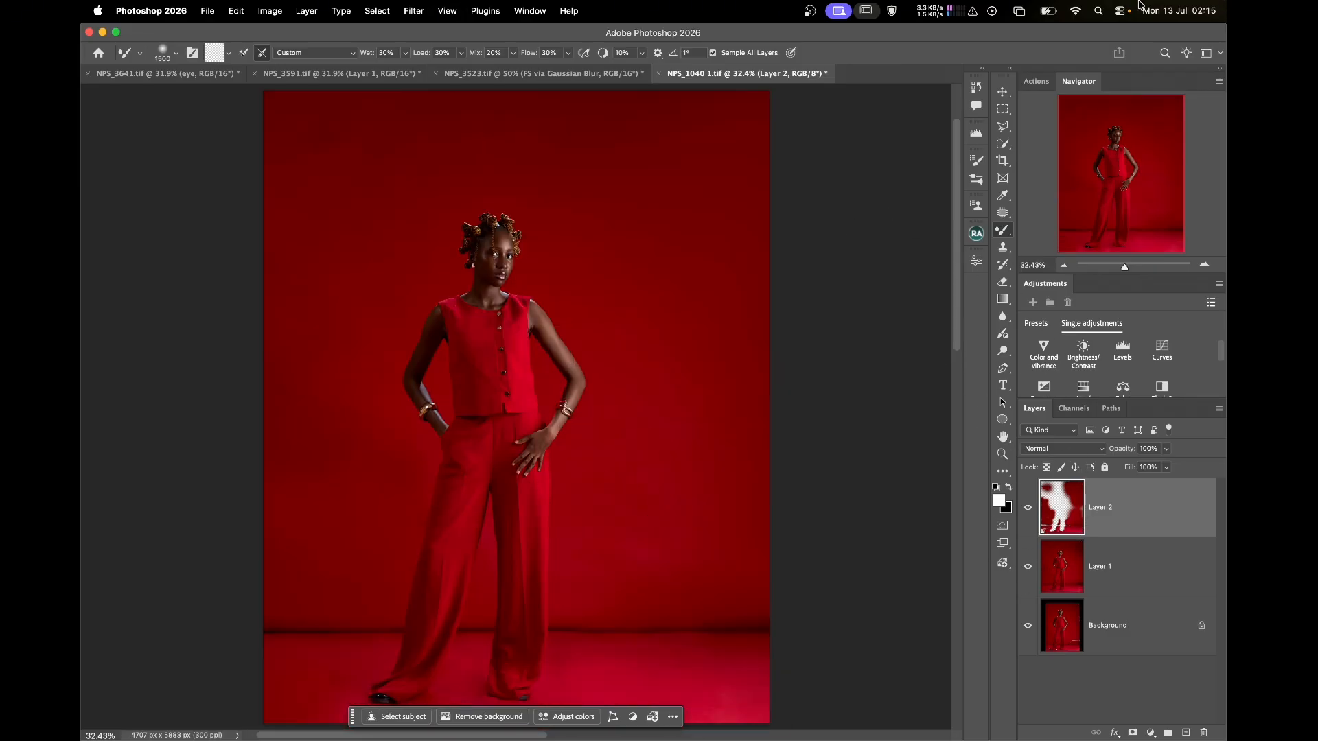
{"action": "left_click", "coordinate": [1031, 511]}
{"action": "left_click", "coordinate": [1032, 515]}
{"action": "left_click", "coordinate": [1027, 507]}
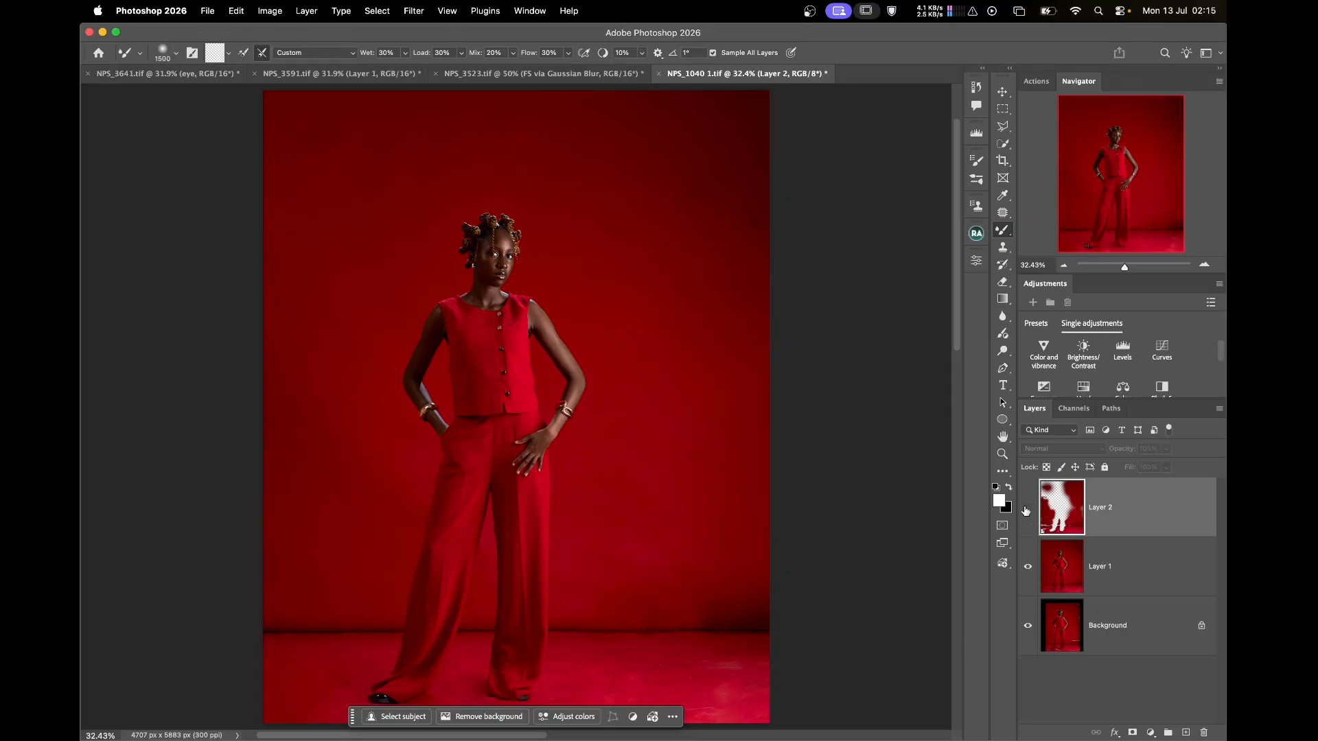
{"action": "left_click", "coordinate": [1028, 508]}
{"action": "key", "text": "super+minus"}
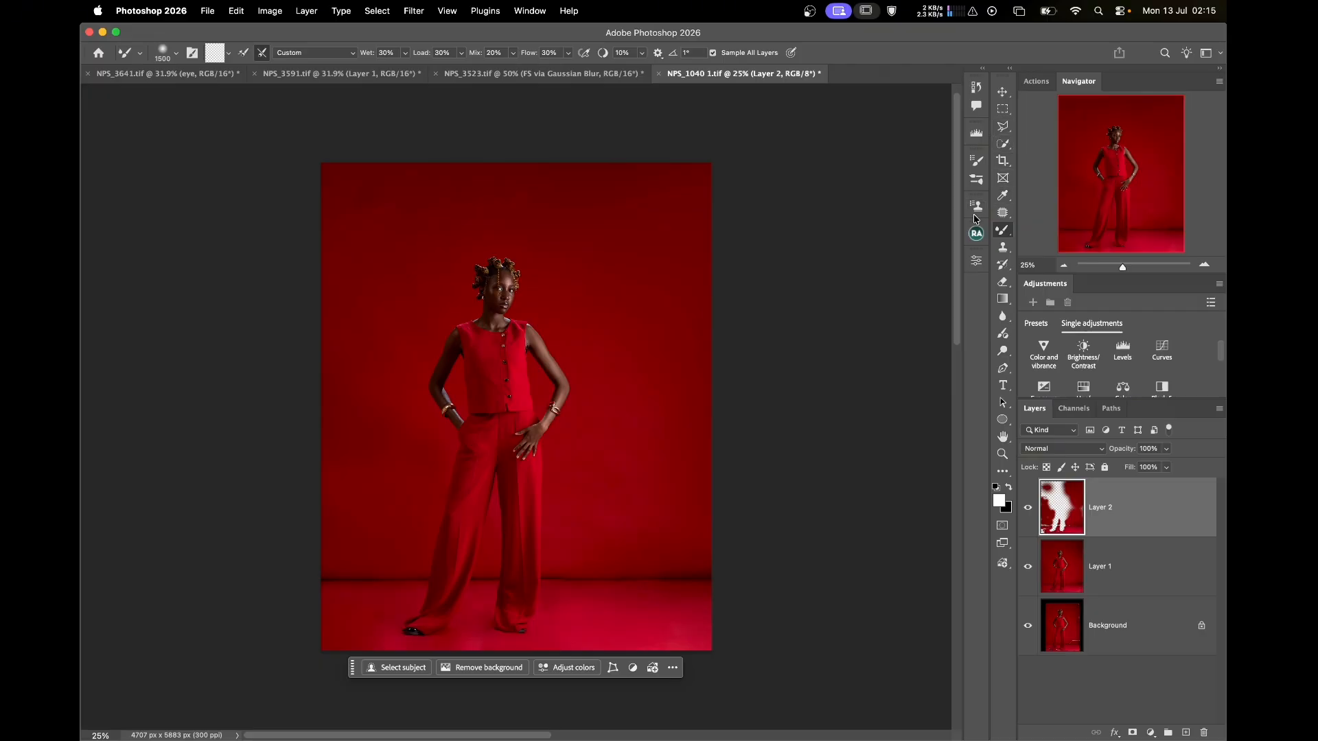
- Stamp all visible layers into a new layer and select the standing figure with the Object Selection tool
{"action": "left_click", "coordinate": [1002, 144]}
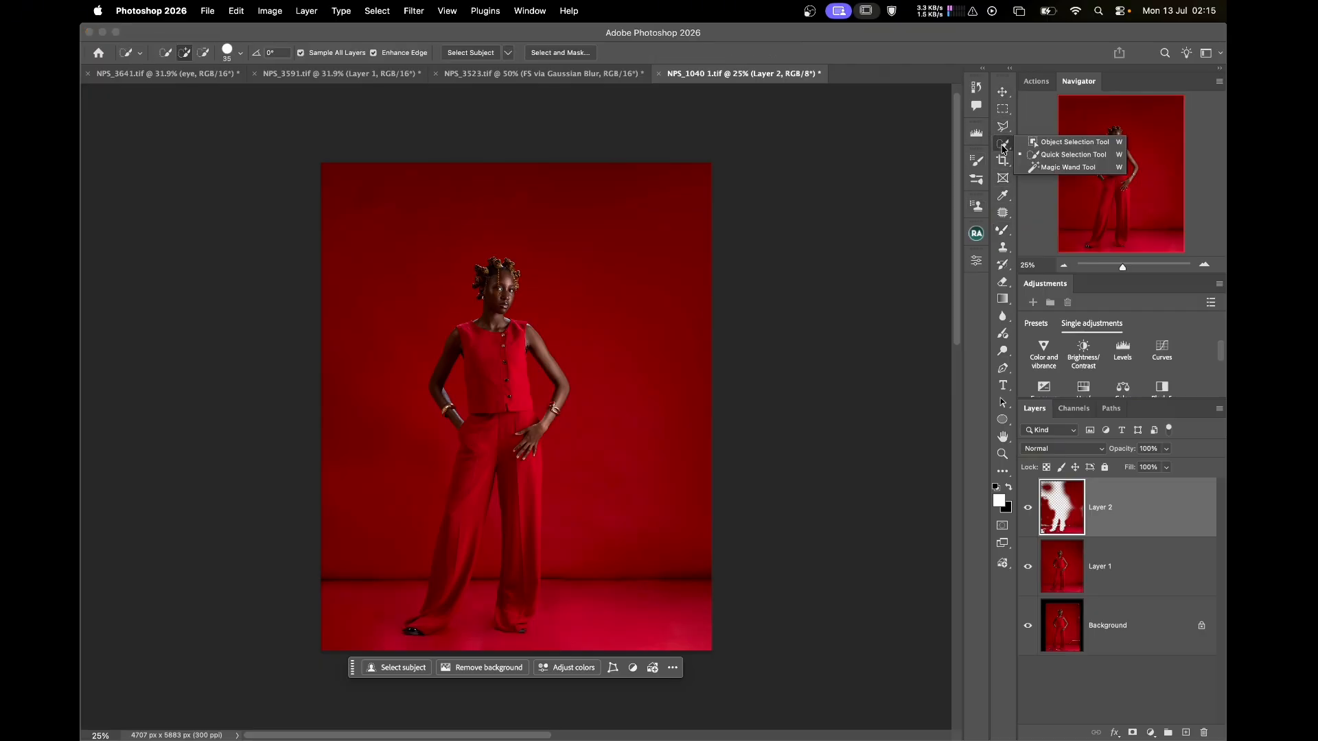
{"action": "left_click", "coordinate": [1031, 143]}
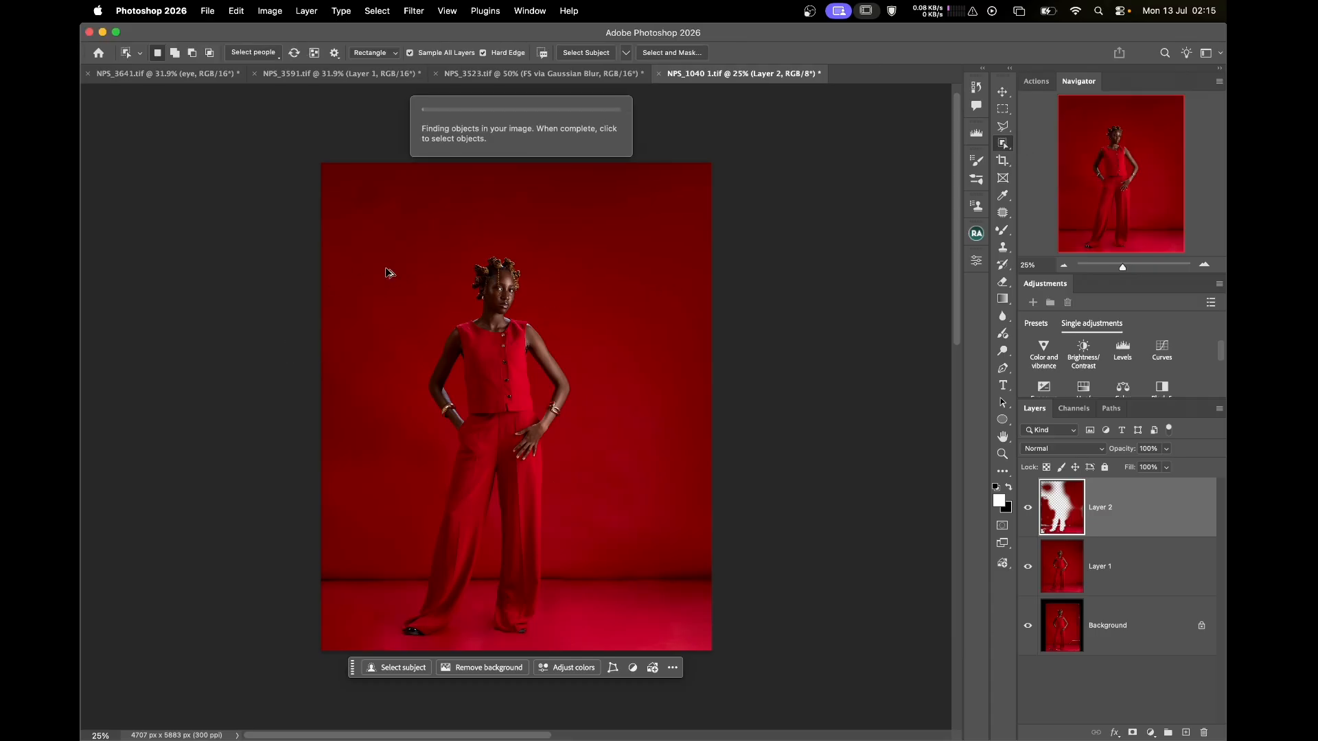
{"action": "key", "text": "alt+shift+super+e"}
{"action": "left_click_drag", "start_coordinate": [419, 230], "coordinate": [615, 646]}
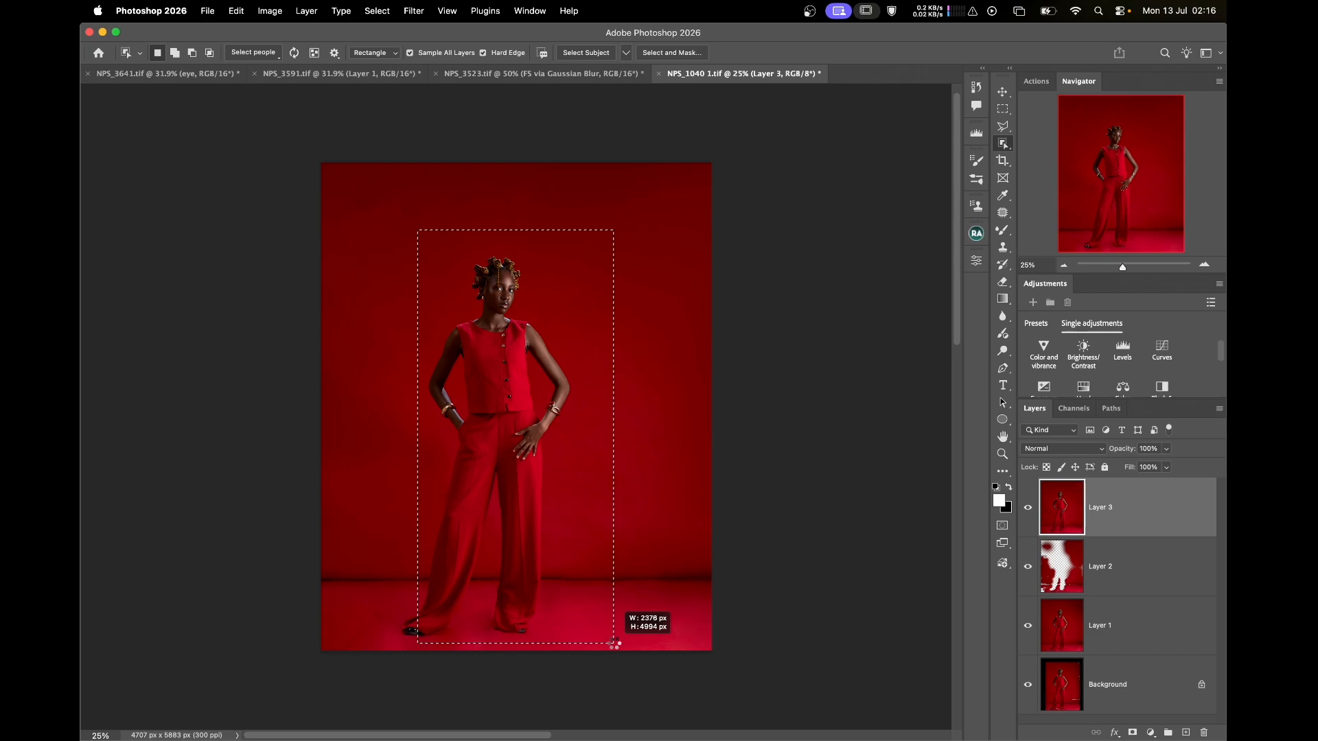
{"action": "left_click_drag", "start_coordinate": [615, 646], "coordinate": [614, 646]}
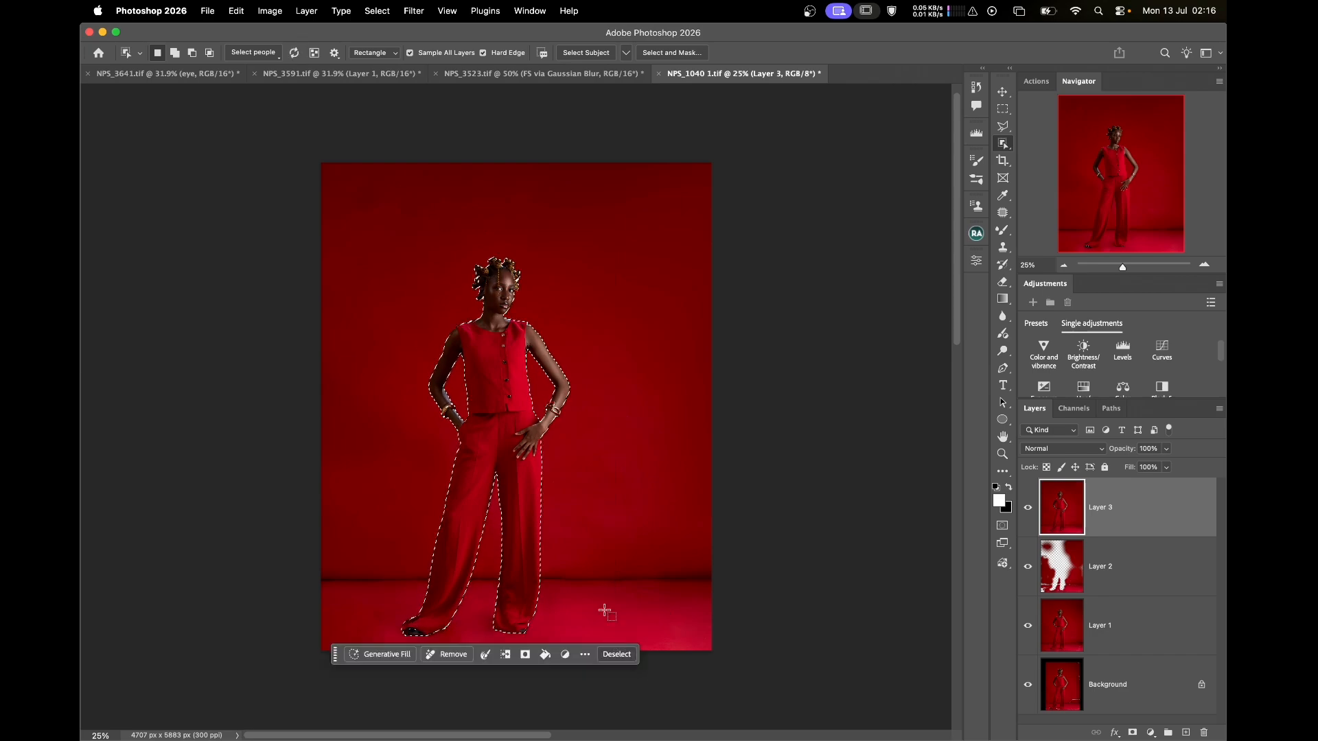
- Examine the selection outline around the figure at 100%, from the shoes up to the hair
{"action": "key", "text": "super+equal"}
{"action": "key", "text": "super+1"}
{"action": "scroll", "coordinate": [589, 582], "scroll_direction": "down", "scroll_amount": 15}
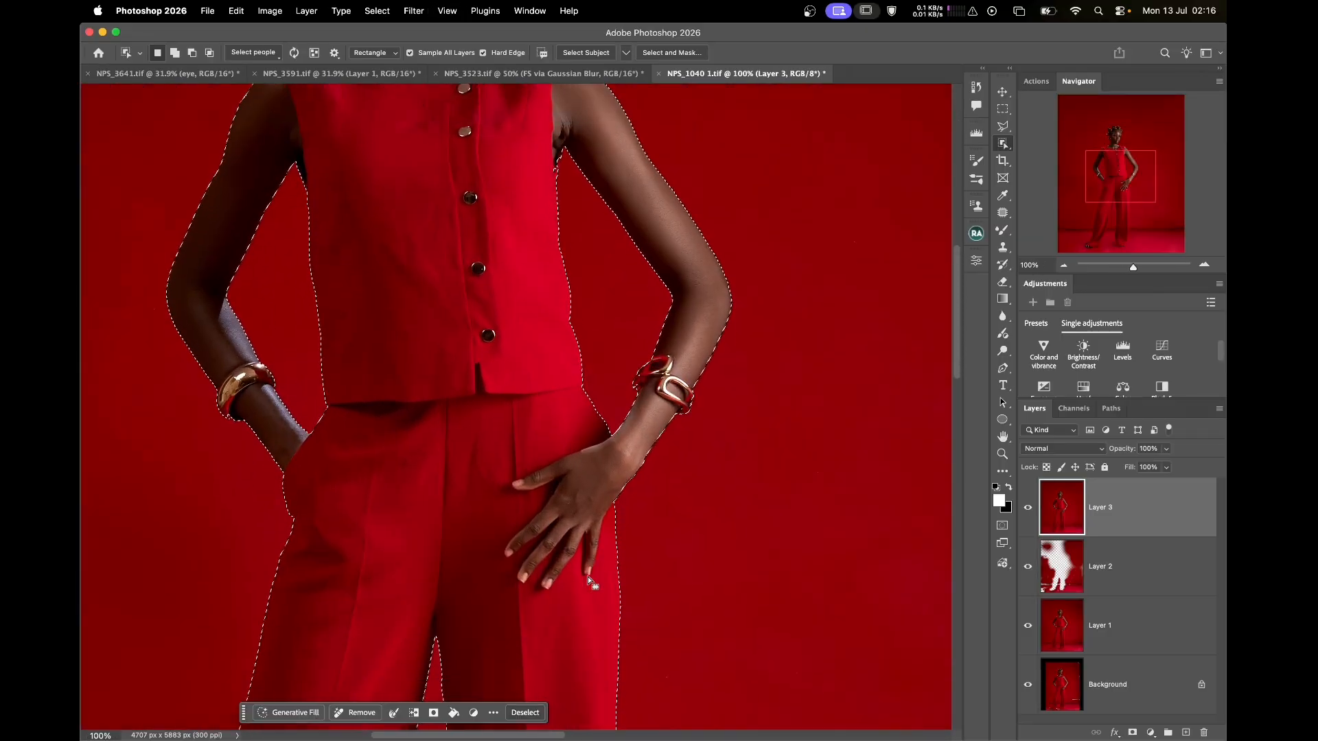
{"action": "scroll", "coordinate": [589, 582], "scroll_direction": "up", "scroll_amount": 1}
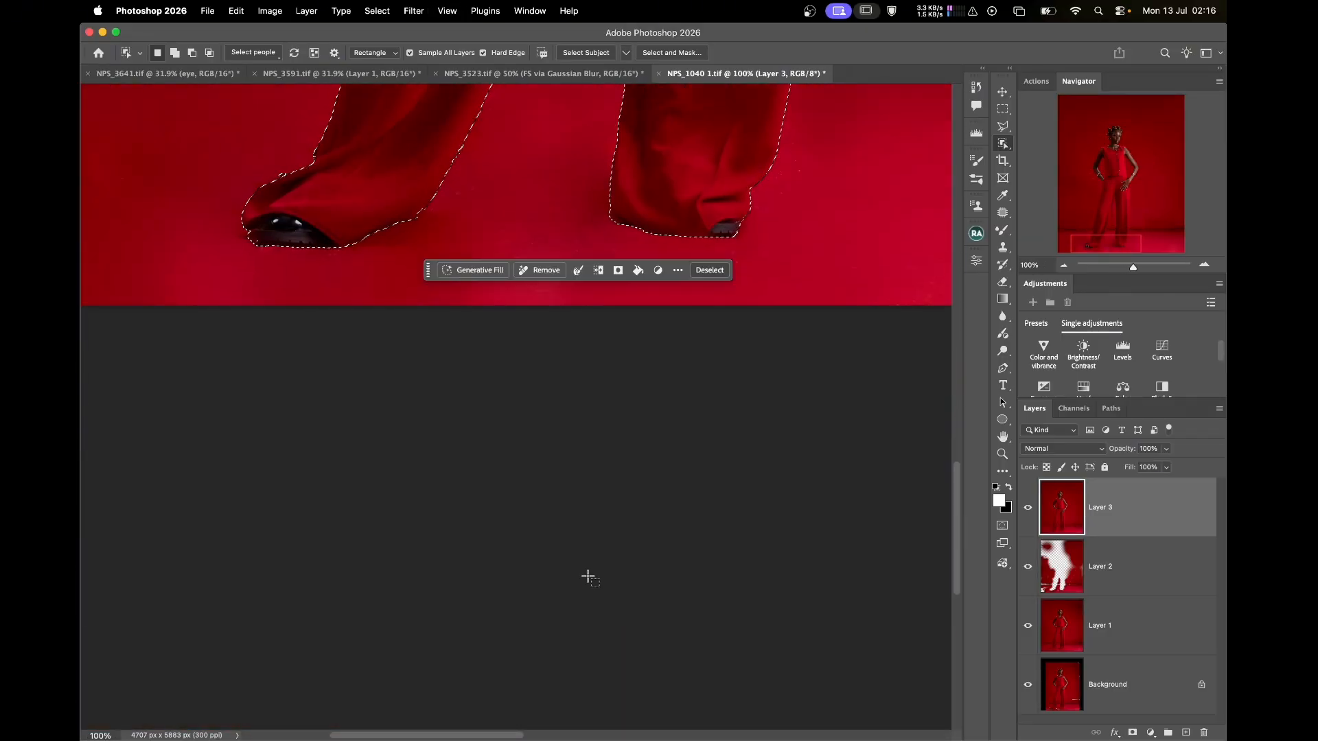
{"action": "scroll", "coordinate": [604, 104], "scroll_direction": "up", "scroll_amount": 10}
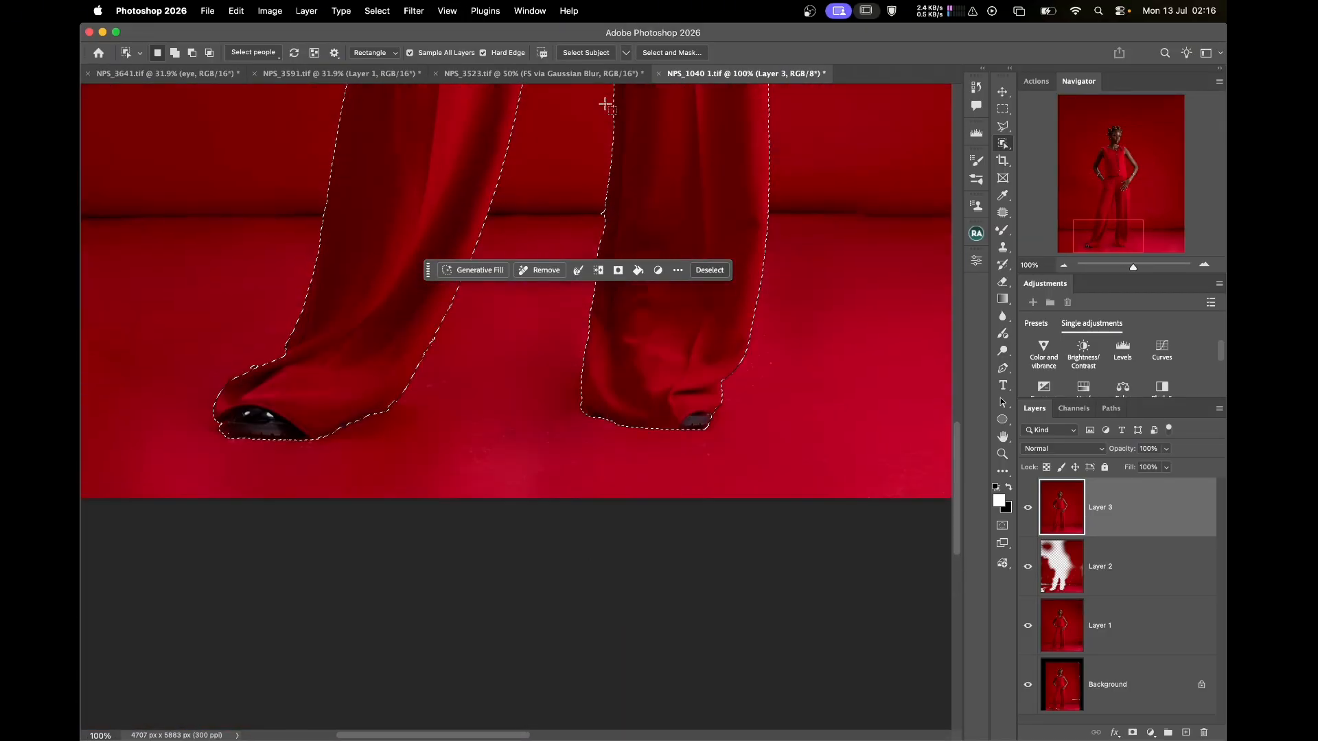
{"action": "scroll", "coordinate": [604, 104], "scroll_direction": "right", "scroll_amount": 2}
{"action": "scroll", "coordinate": [604, 105], "scroll_direction": "up", "scroll_amount": 15}
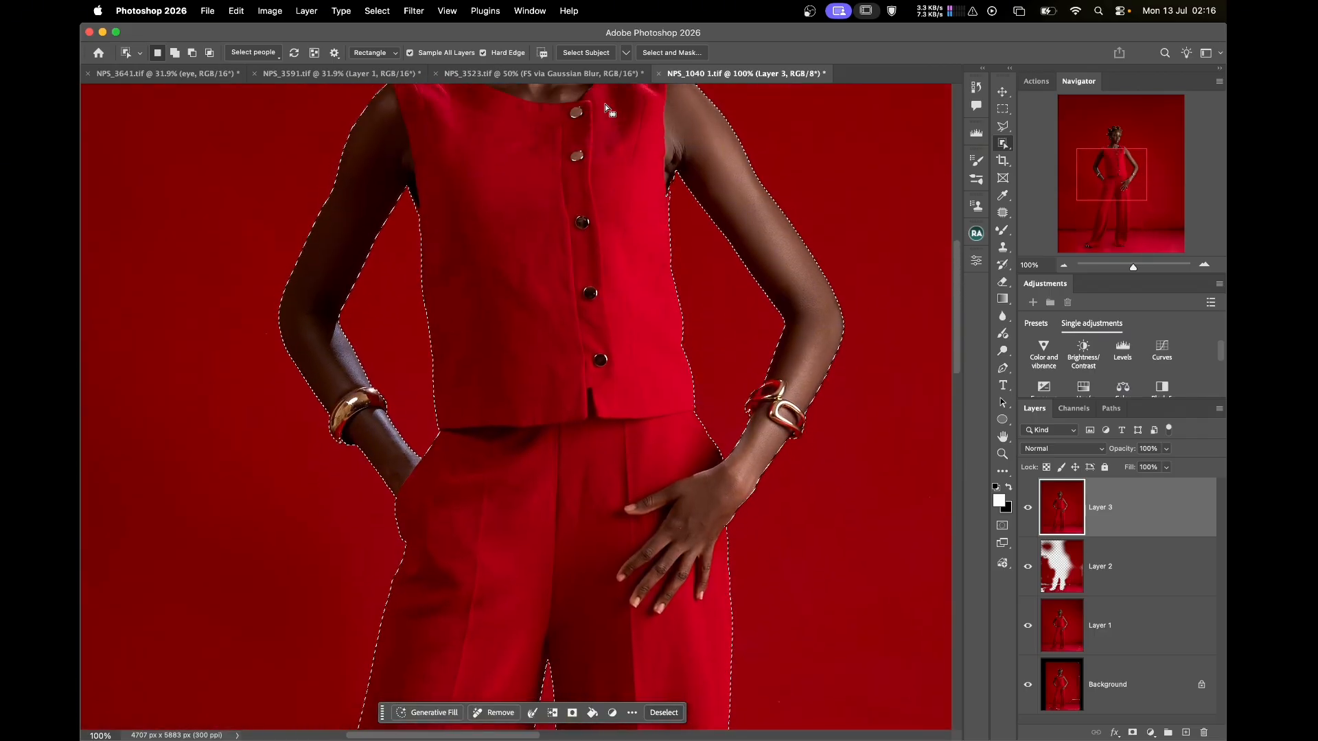
{"action": "scroll", "coordinate": [607, 107], "scroll_direction": "up", "scroll_amount": 5}
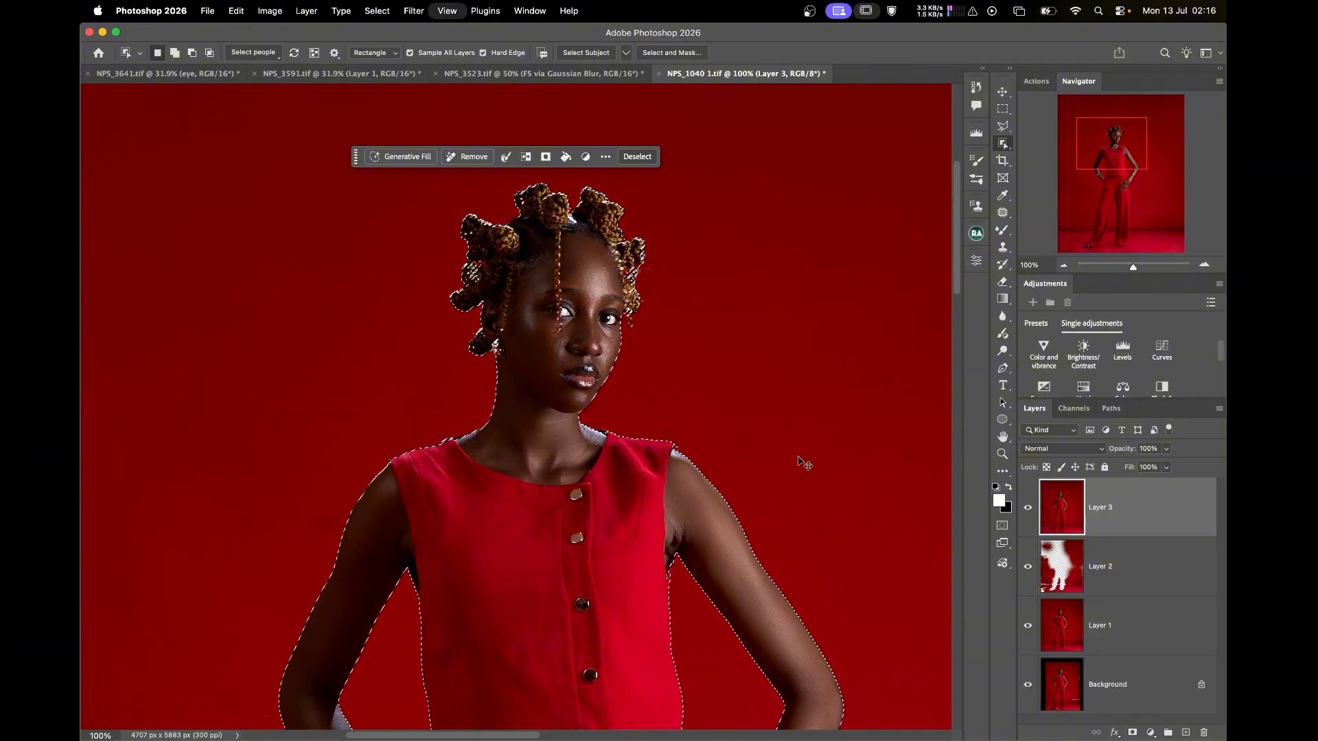
- Invert the figure selection and copy the backdrop and floor without the figure onto a new layer
{"action": "key", "text": "super+0"}
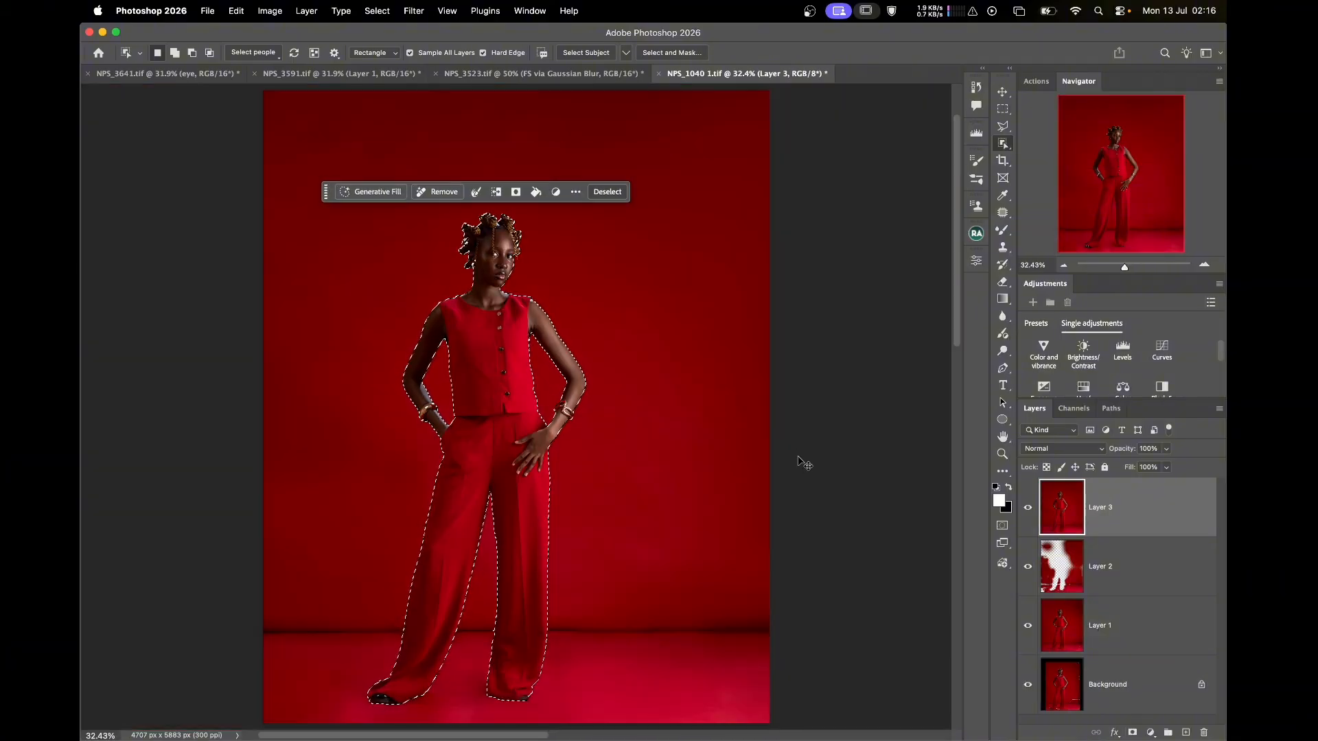
{"action": "key", "text": "super+shift+i"}
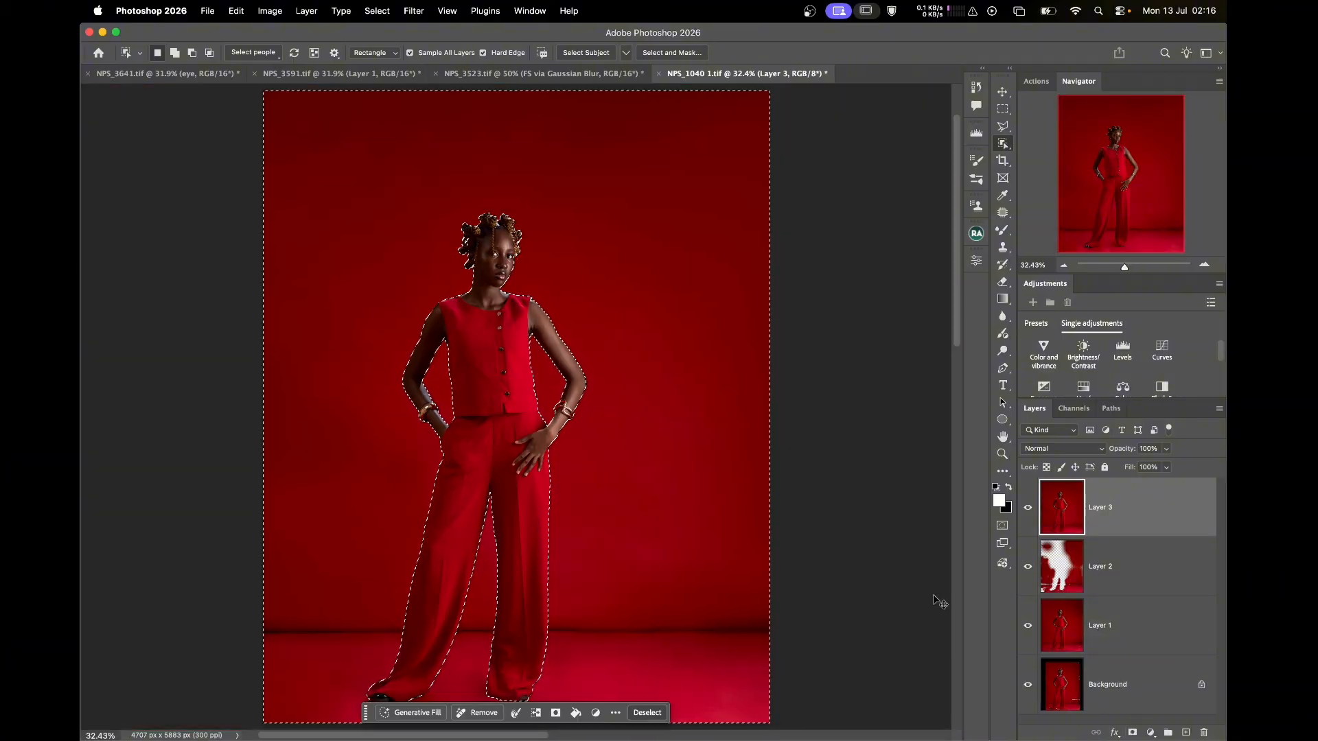
{"action": "key", "text": "super+j"}
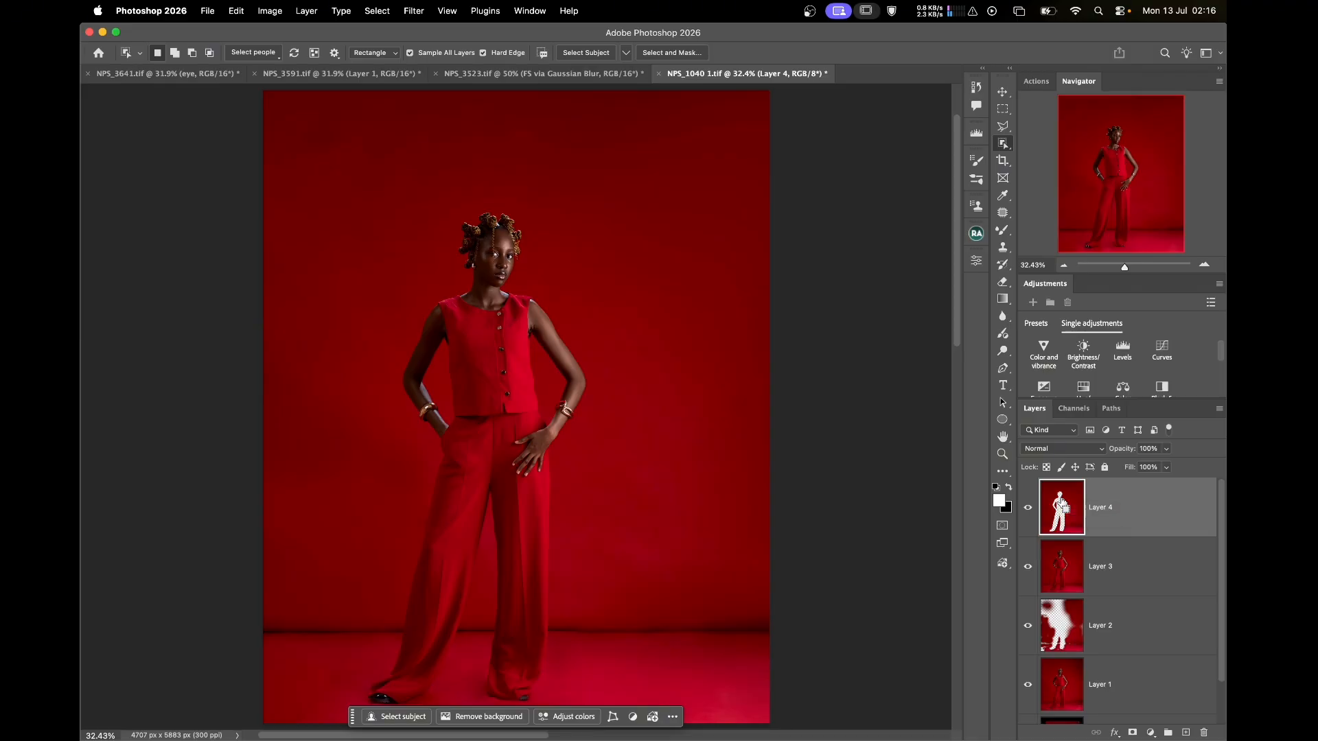
- Stamp the visible layers to a new top layer and mask it to the figure by inverting a mask made from Layer 4's outline
{"action": "key", "text": "super+alt+shift+e"}
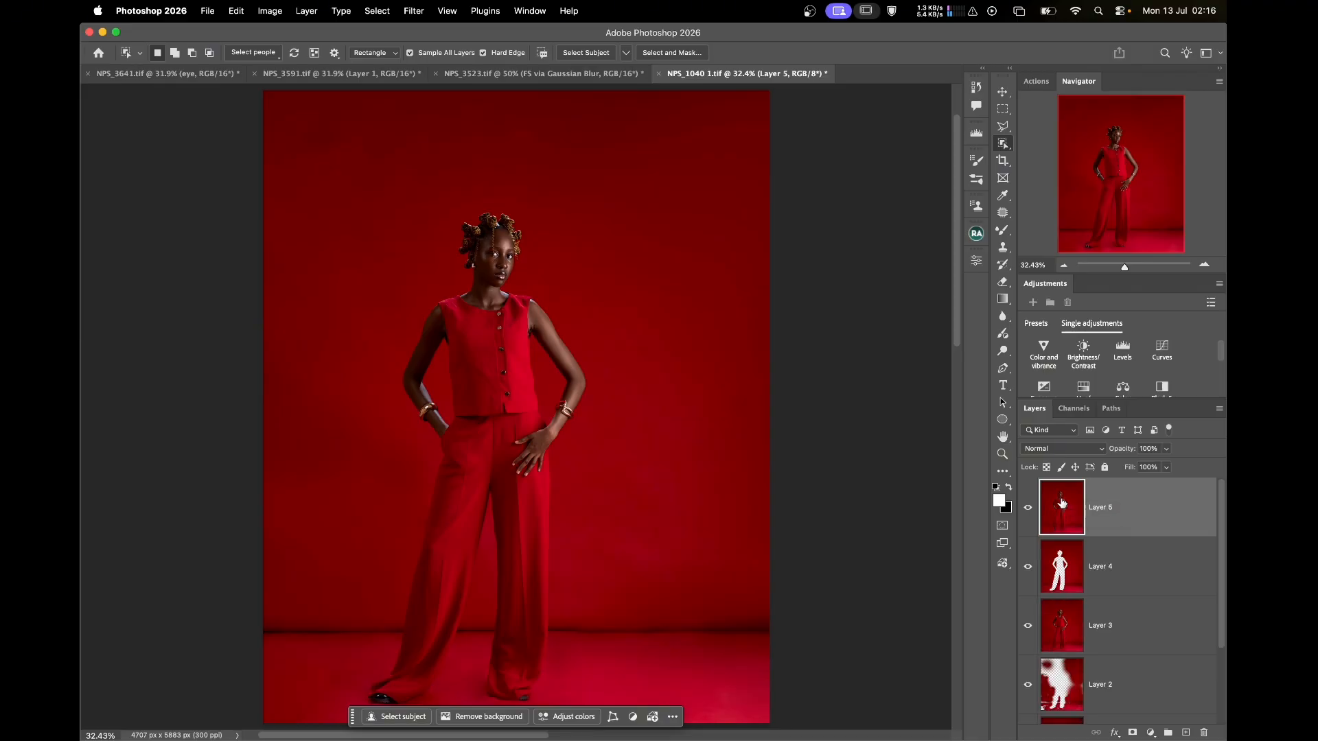
{"action": "left_click", "coordinate": [1061, 582], "text": "super"}
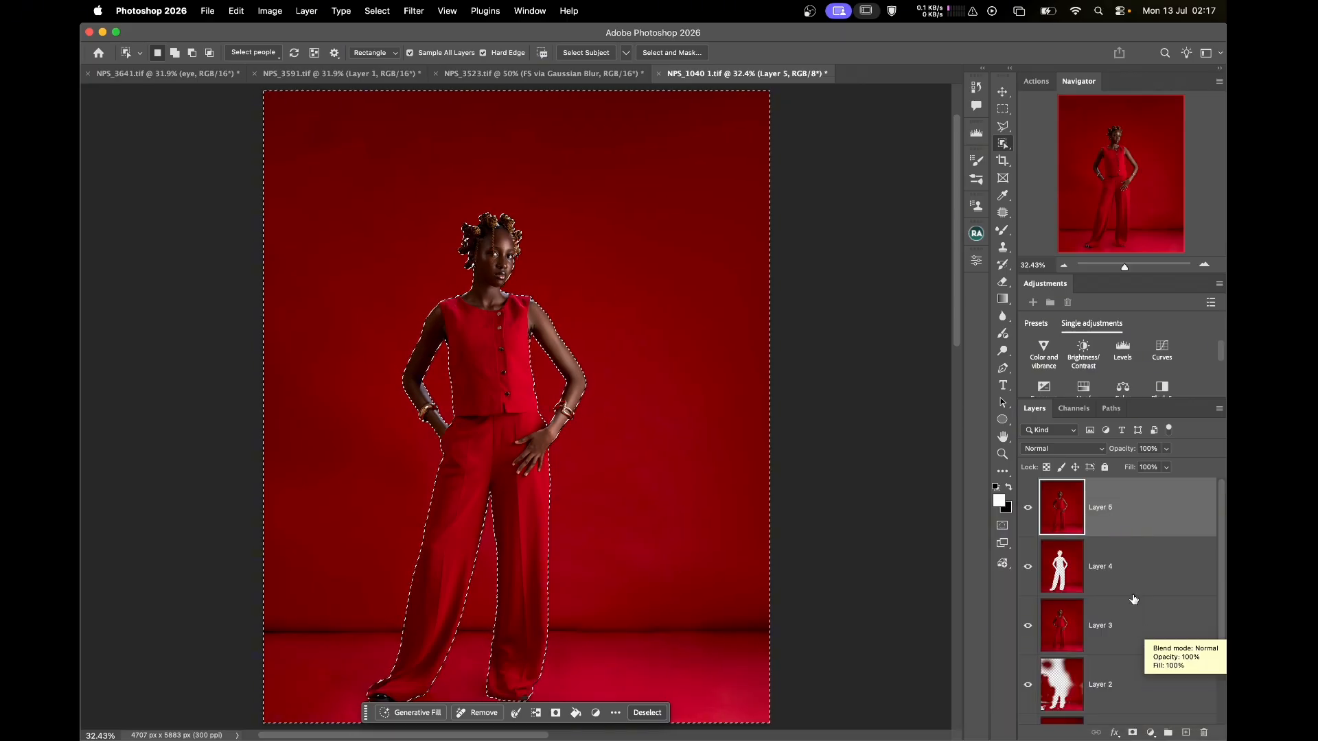
{"action": "left_click", "coordinate": [1132, 731]}
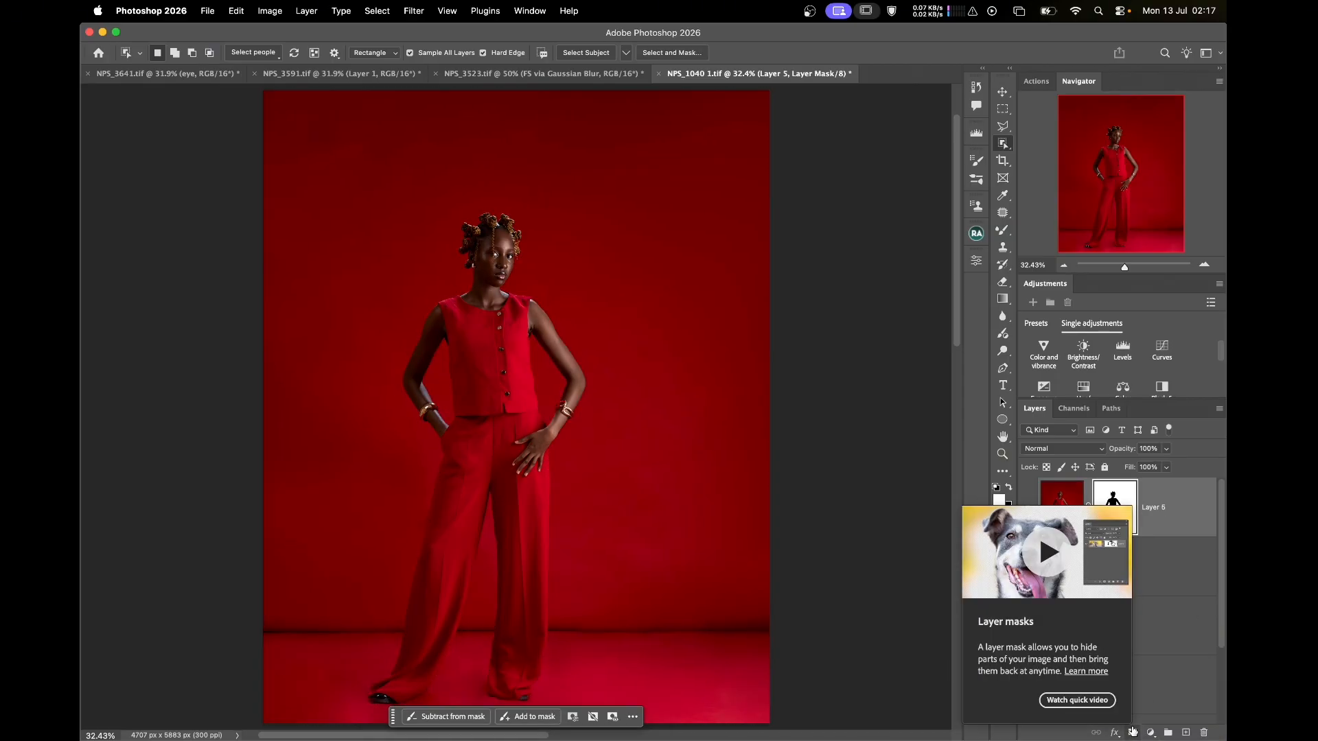
{"action": "key", "text": "cmd+i"}
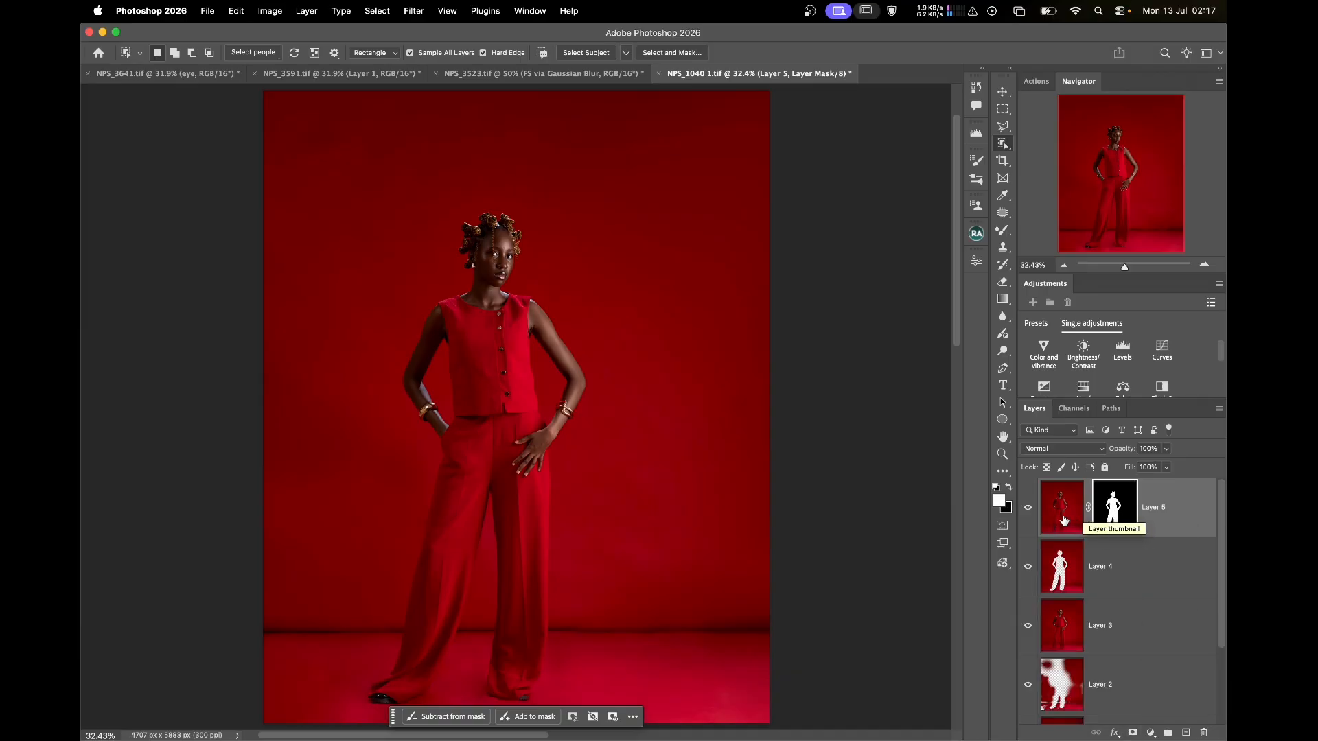
- Duplicate Layer 4 and select the full-width backdrop area above the floor line with the Rectangular Marquee
{"action": "left_click", "coordinate": [1065, 575]}
{"action": "key", "text": "super+j"}
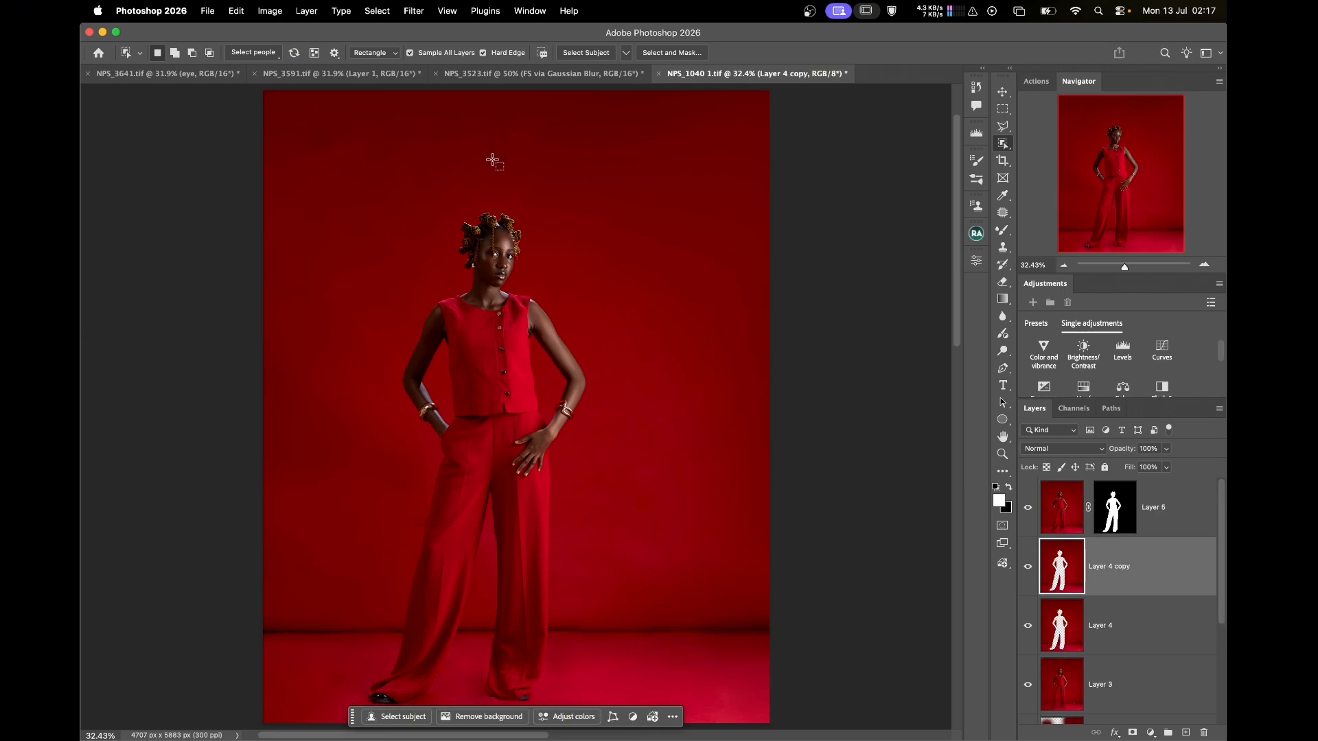
{"action": "left_click", "coordinate": [1003, 111]}
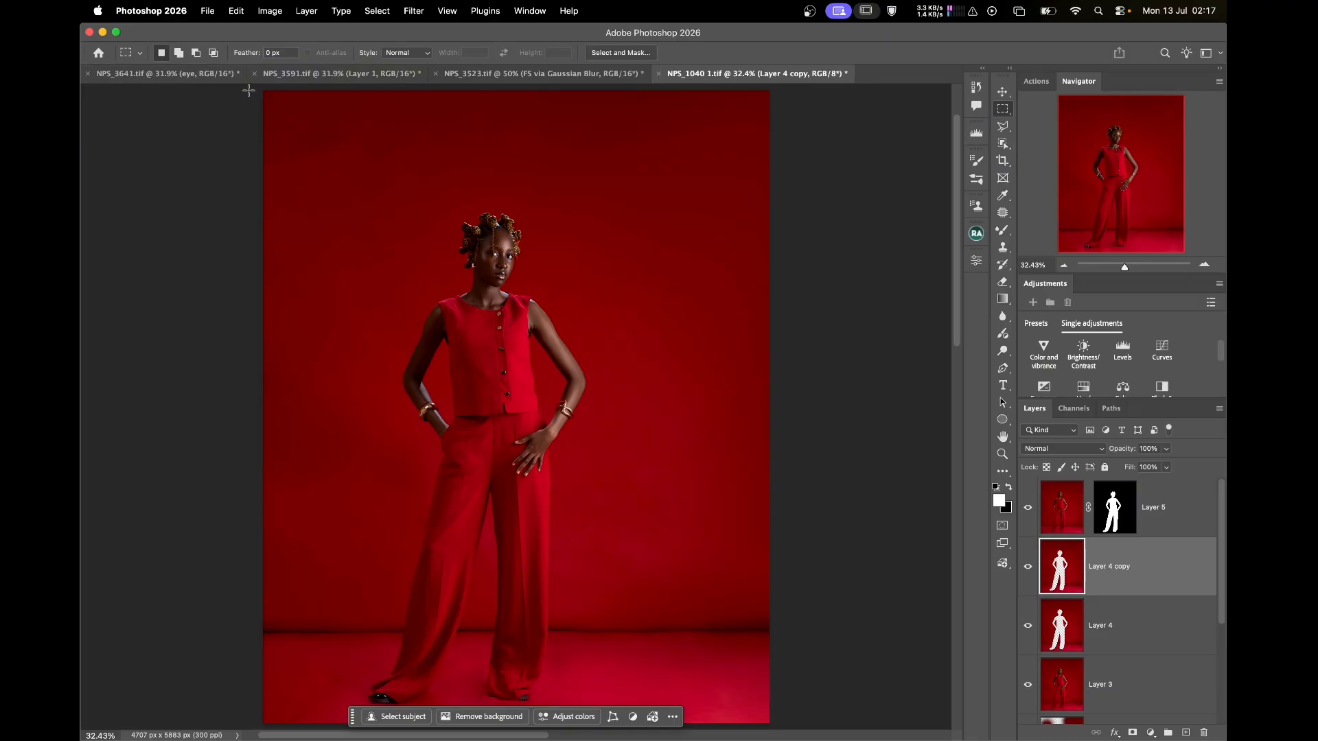
{"action": "left_click_drag", "start_coordinate": [261, 92], "coordinate": [858, 625]}
- Apply a Surface Blur with a radius of 100 pixels and a threshold of 13 levels to the selected backdrop
{"action": "left_click", "coordinate": [414, 11]}
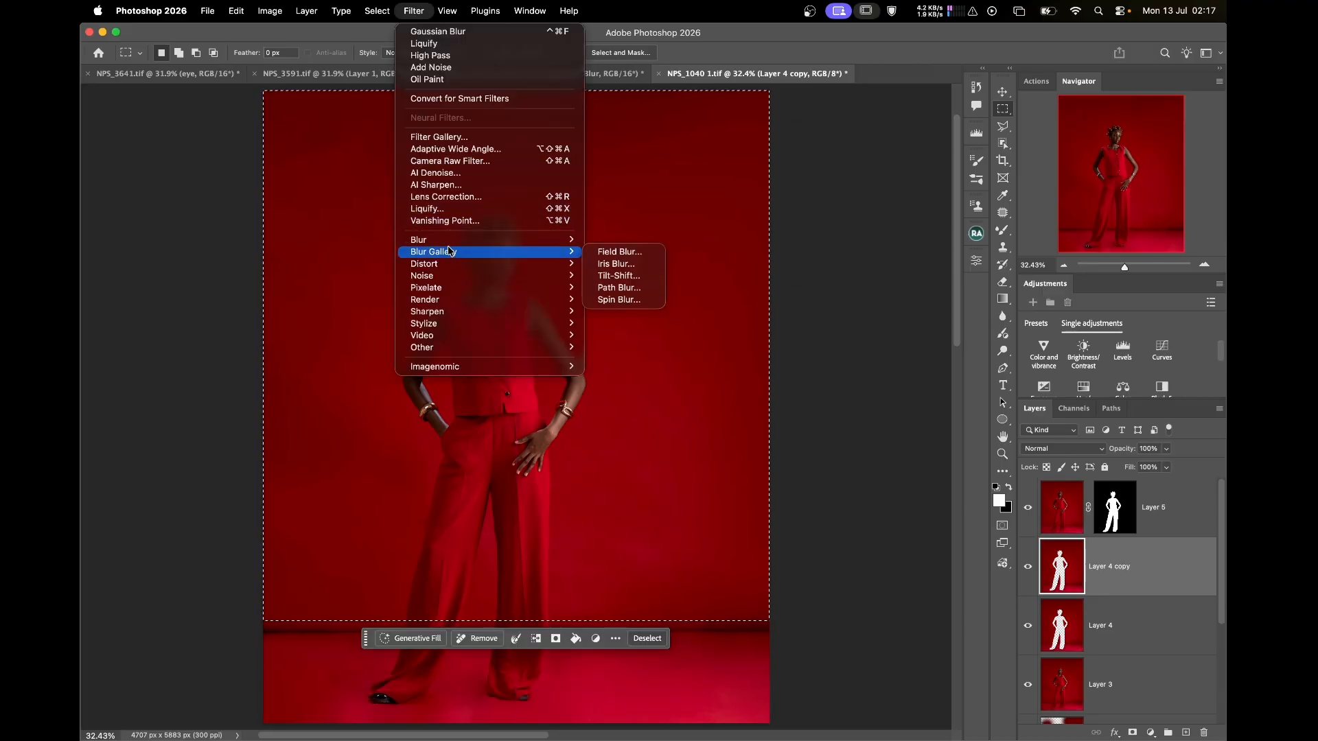
{"action": "mouse_move", "coordinate": [451, 245]}
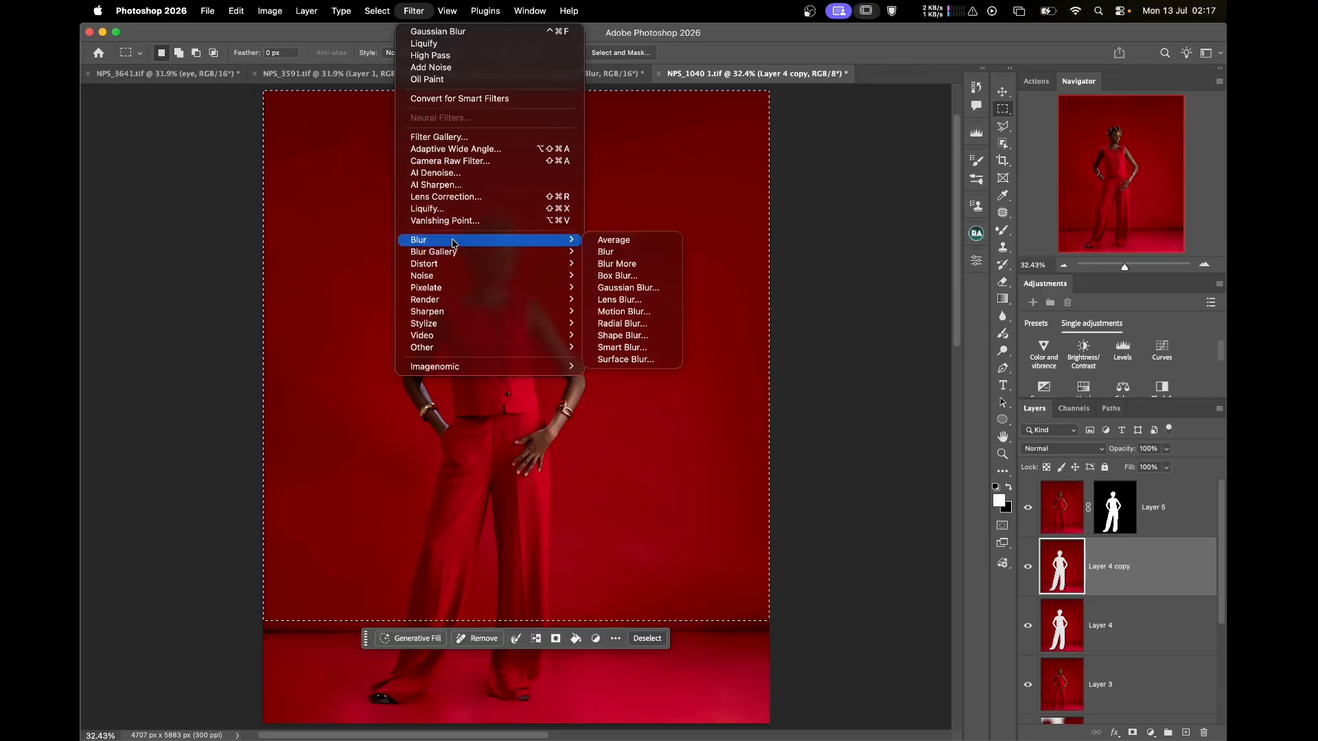
{"action": "left_click", "coordinate": [643, 359]}
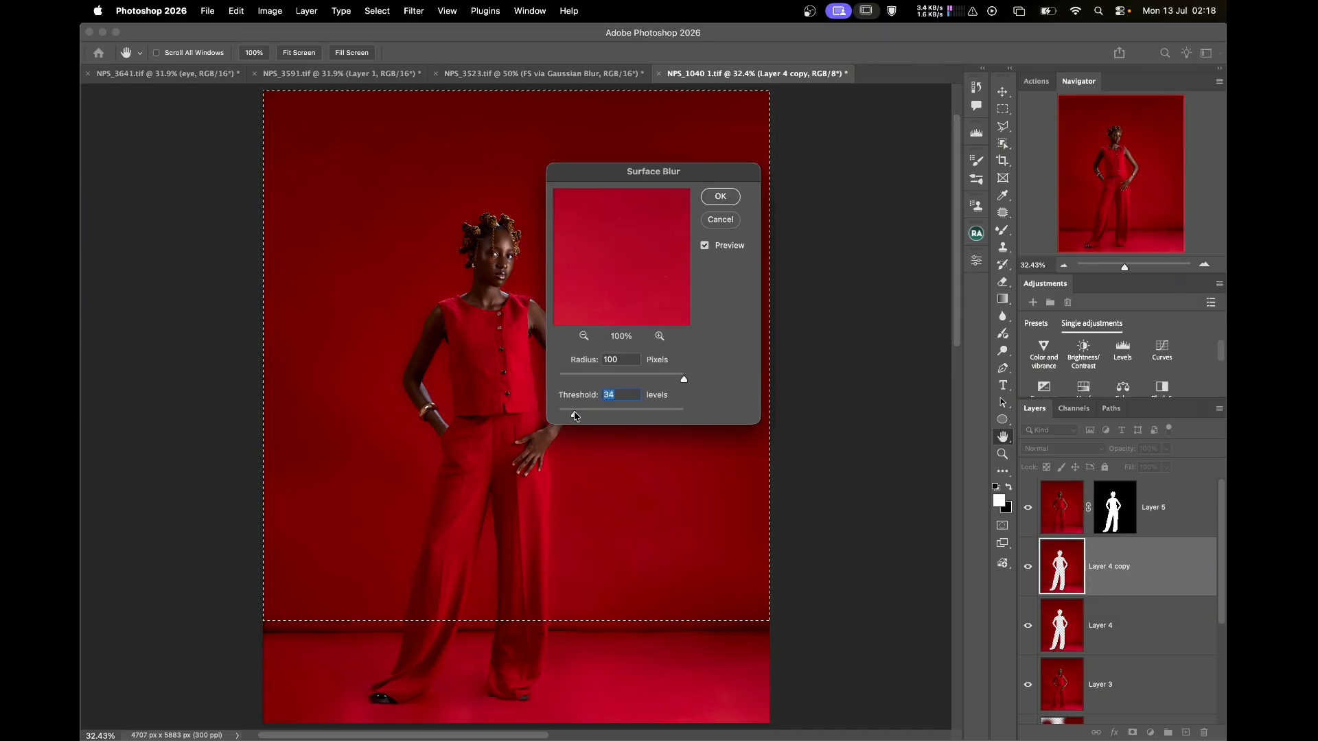
{"action": "left_click_drag", "start_coordinate": [566, 410], "coordinate": [563, 411]}
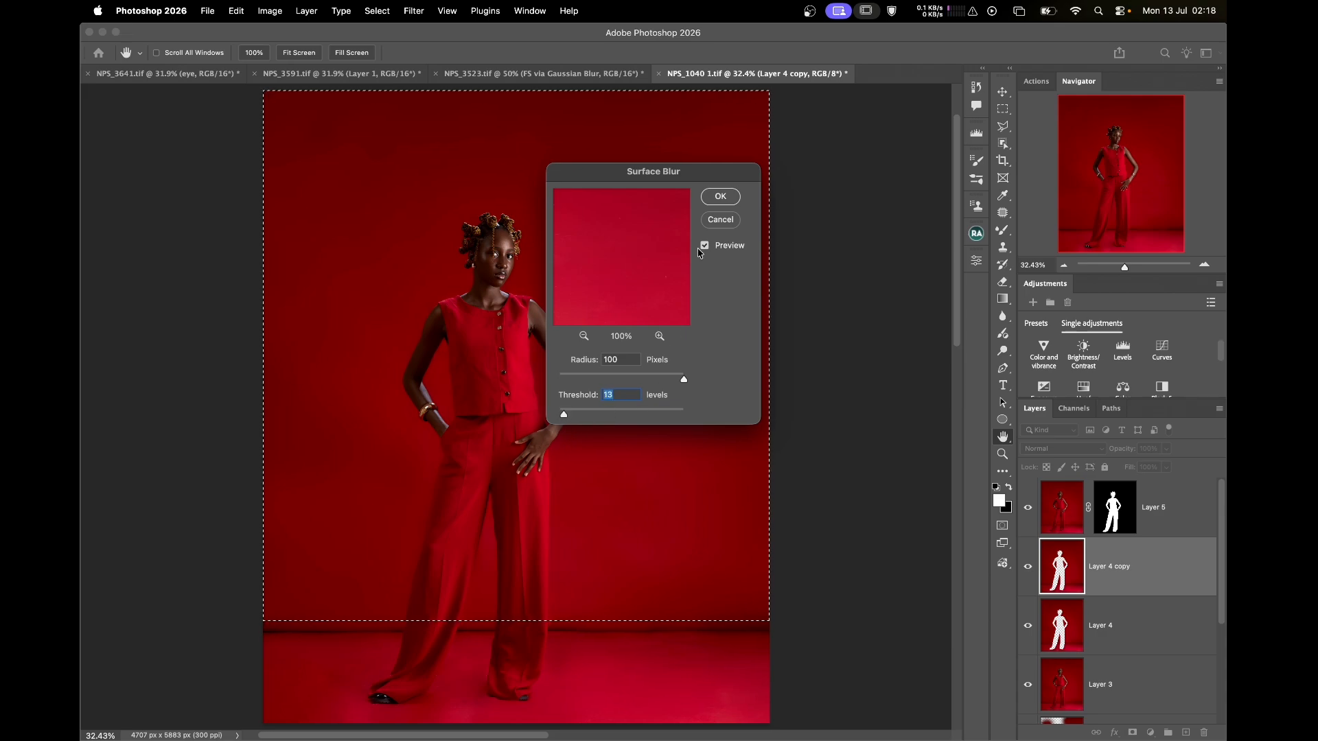
{"action": "left_click", "coordinate": [728, 197]}
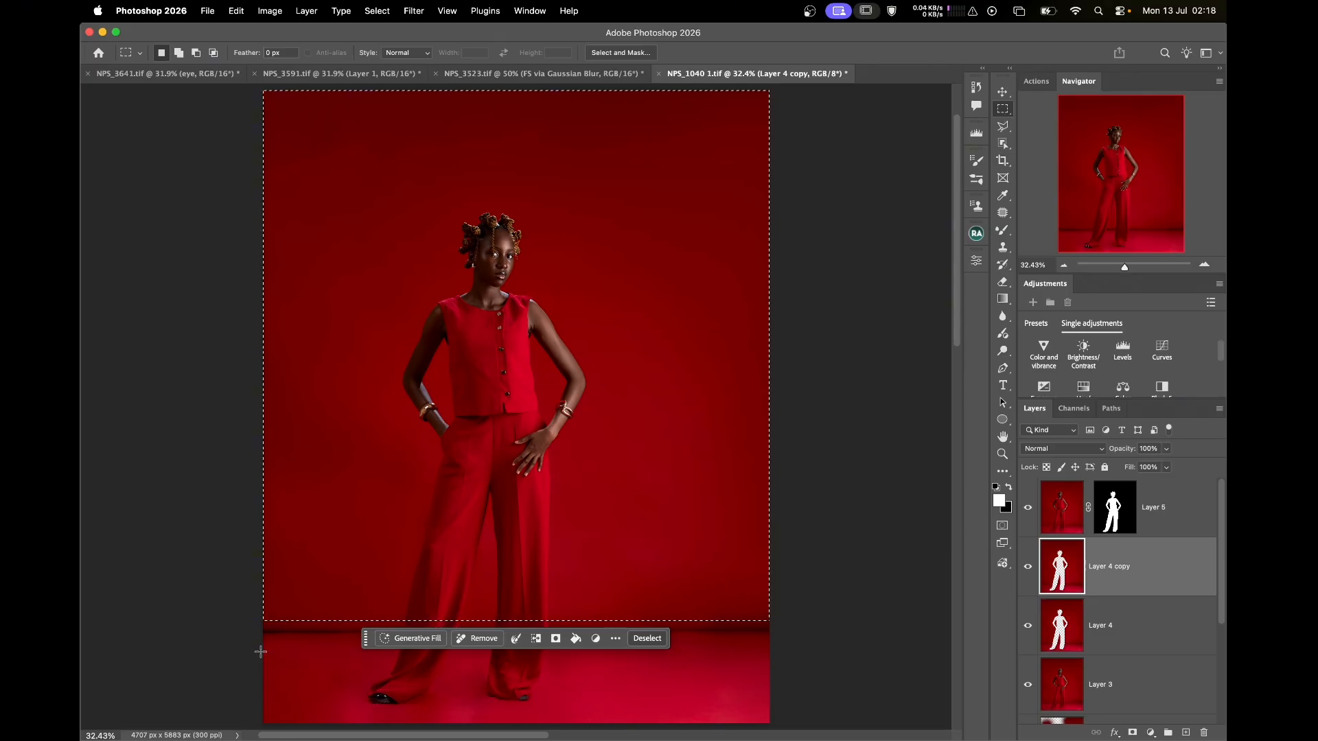
- Select the full-width floor area below the floor line, apply a Surface Blur of radius 100 pixels and threshold 8 levels, and deselect
{"action": "left_click_drag", "start_coordinate": [265, 634], "coordinate": [786, 726]}
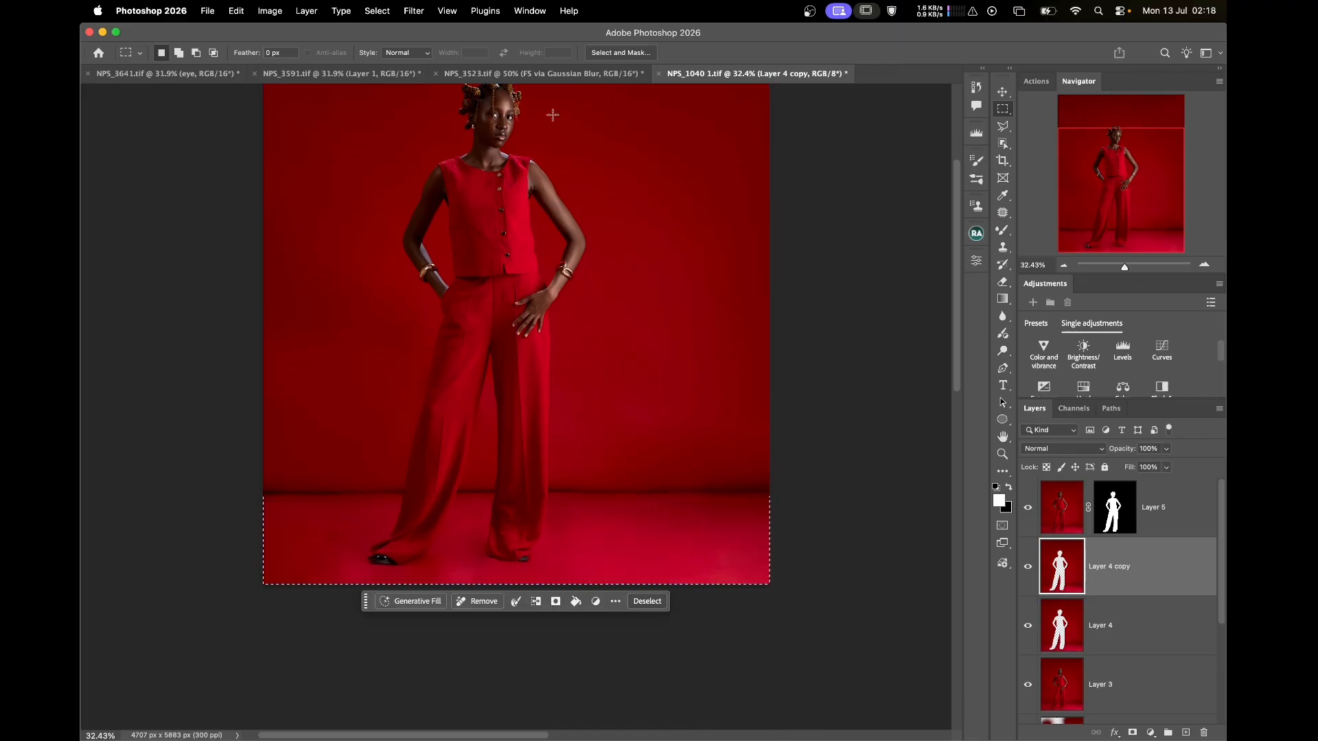
{"action": "left_click", "coordinate": [414, 10]}
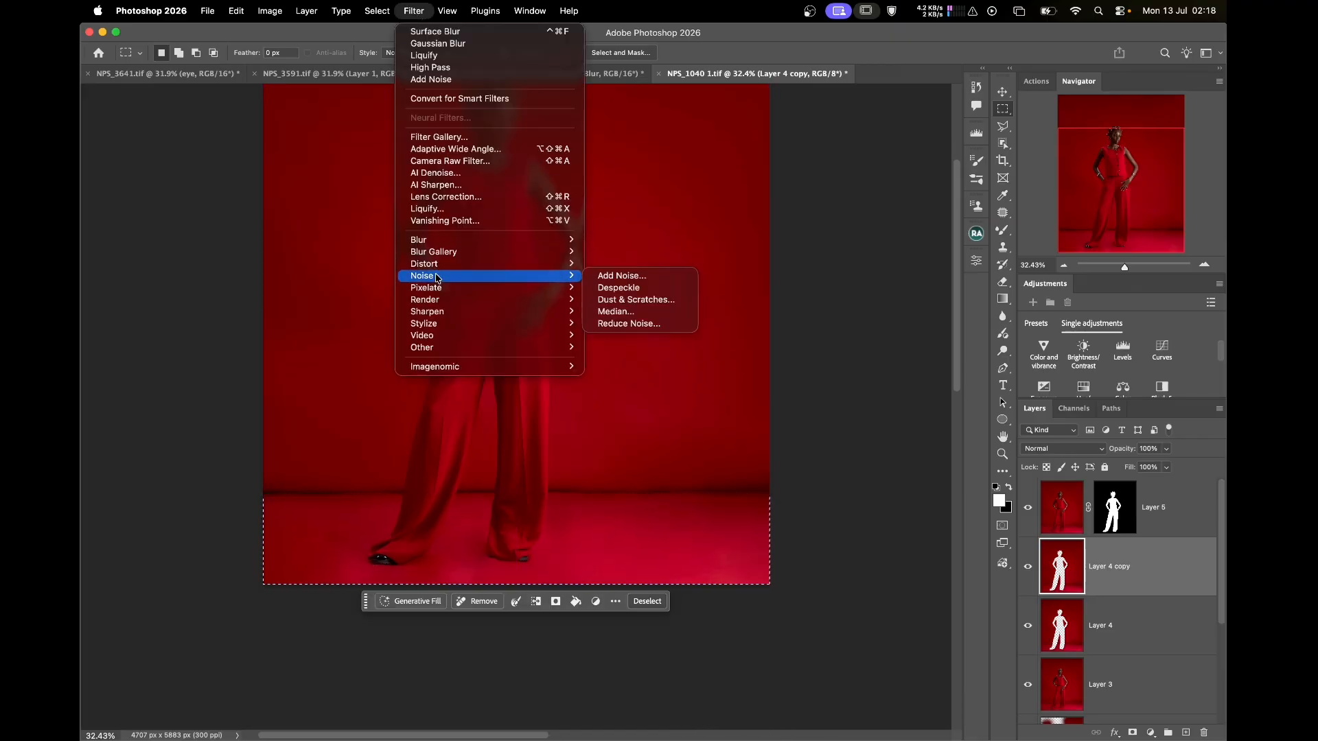
{"action": "mouse_move", "coordinate": [460, 245]}
{"action": "left_click", "coordinate": [660, 359]}
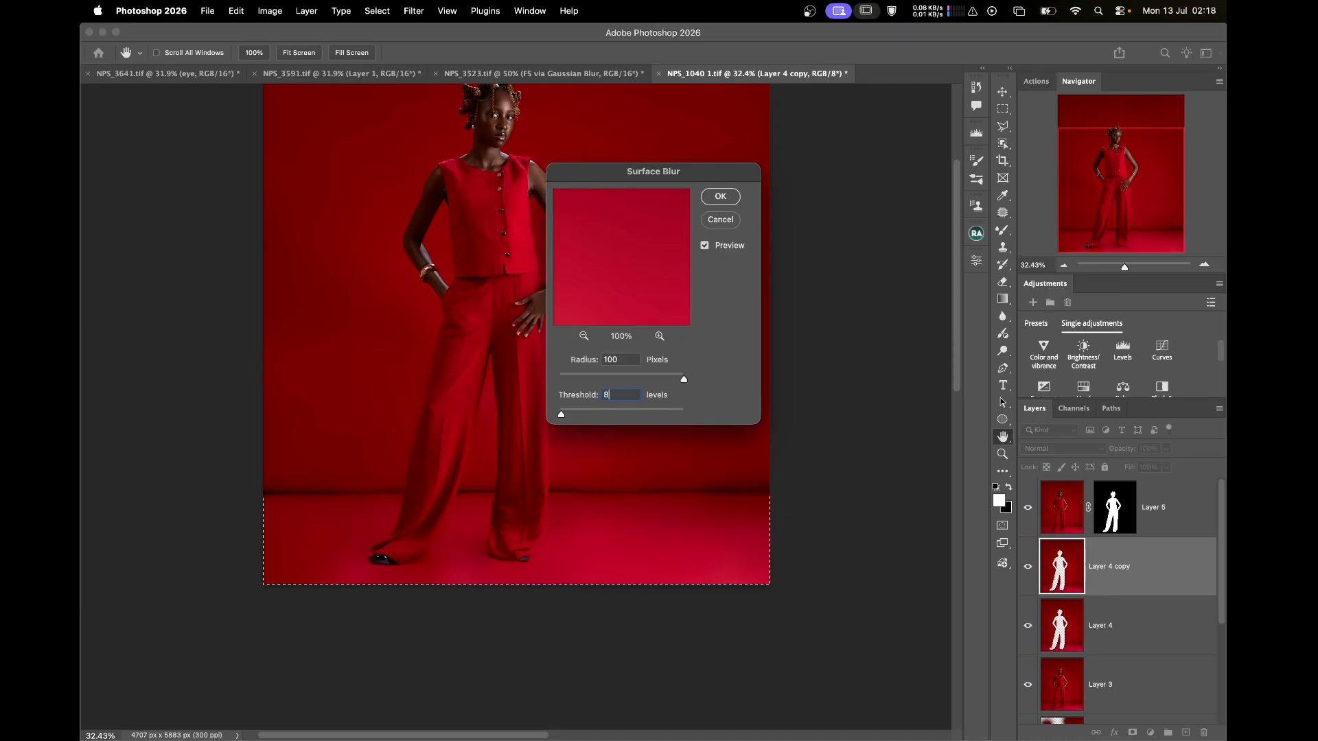
{"action": "left_click", "coordinate": [733, 200]}
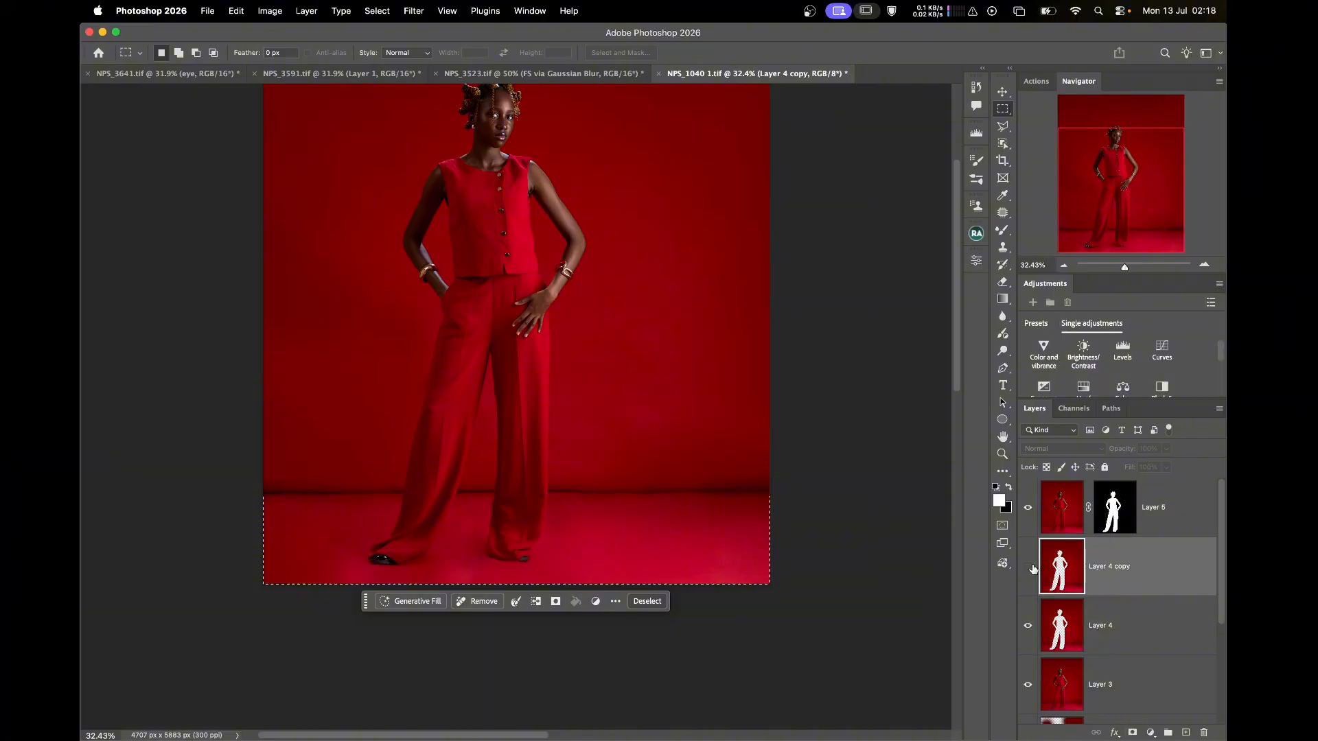
{"action": "scroll", "coordinate": [717, 670], "scroll_direction": "up", "scroll_amount": 3}
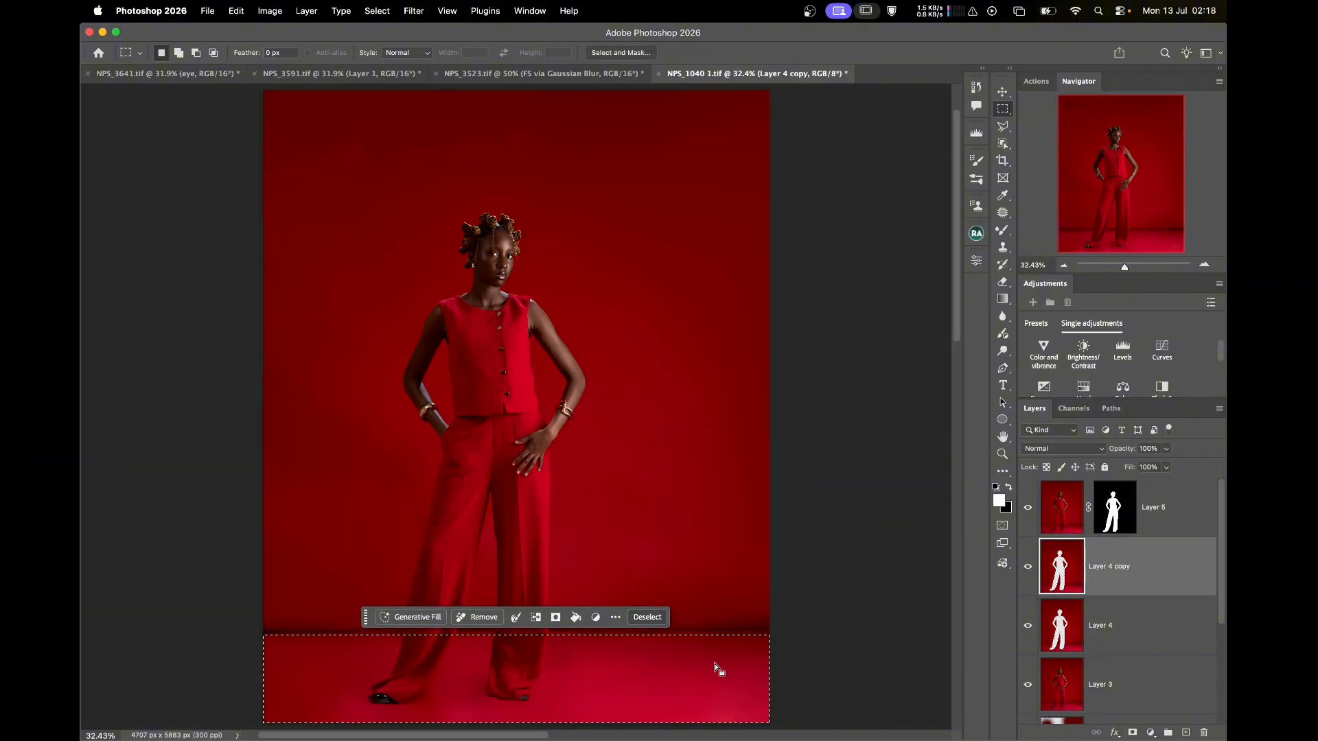
{"action": "left_click", "coordinate": [888, 605]}
- Compare the backdrop and floor with and without the surface-blurred Layer 4 copy
{"action": "left_click", "coordinate": [1031, 567]}
{"action": "left_click", "coordinate": [1031, 567]}
{"action": "left_click", "coordinate": [1032, 568]}
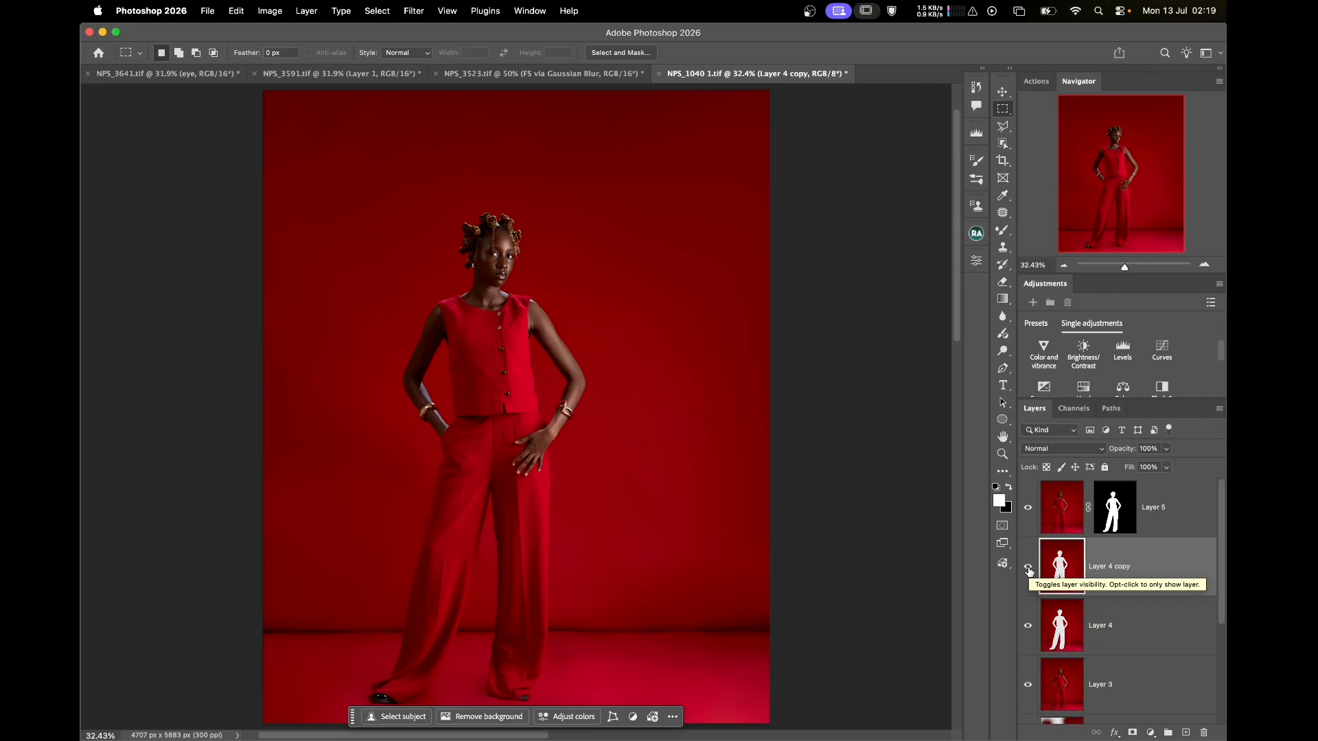
{"action": "left_click", "coordinate": [1028, 568]}
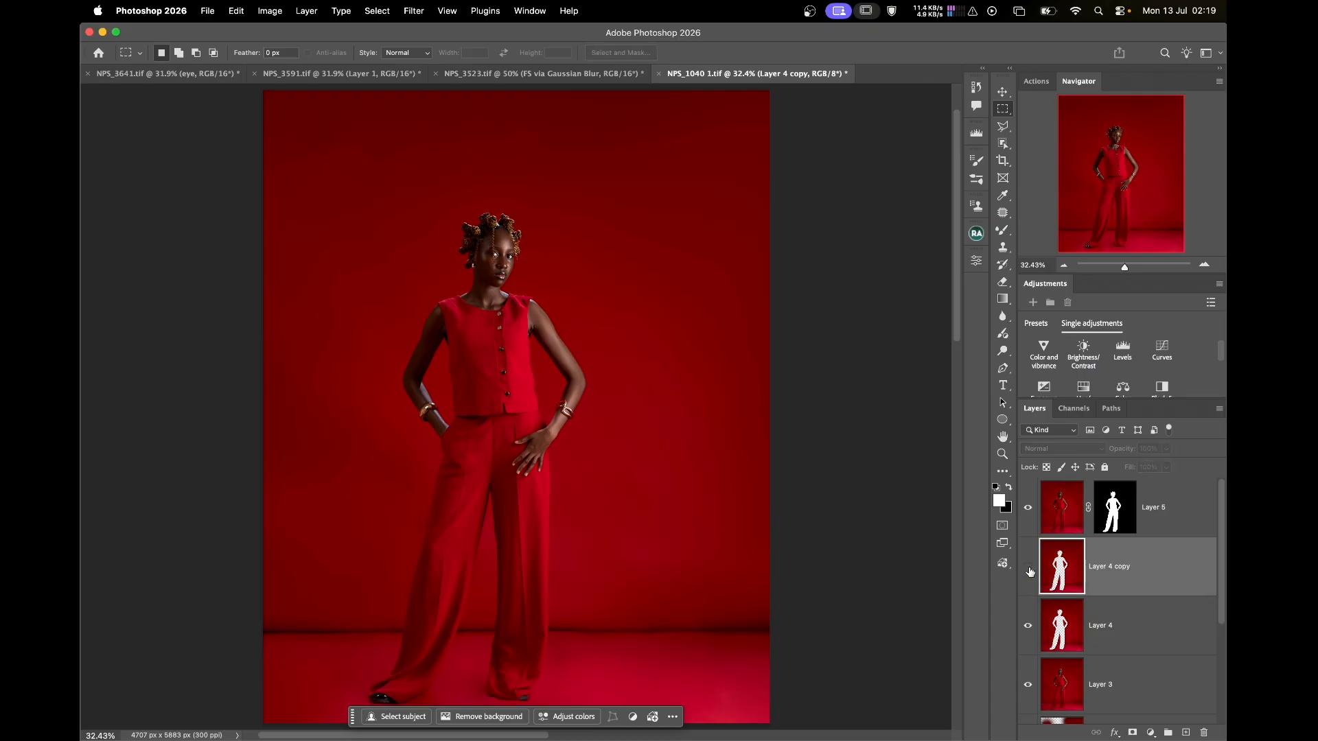
{"action": "left_click", "coordinate": [1028, 569]}
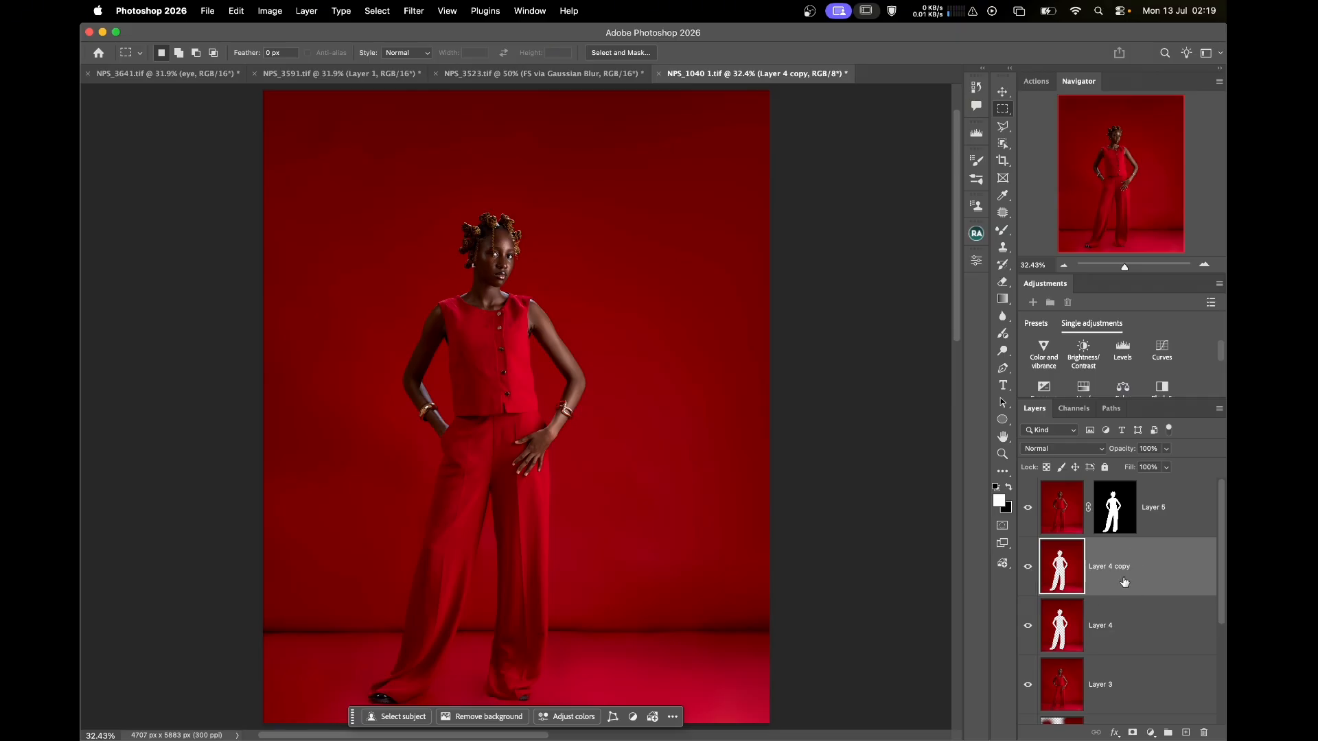
- Add a new layer above Layer 4 copy, select the whole canvas and fill it with 50% Gray
{"action": "left_click", "coordinate": [1185, 733]}
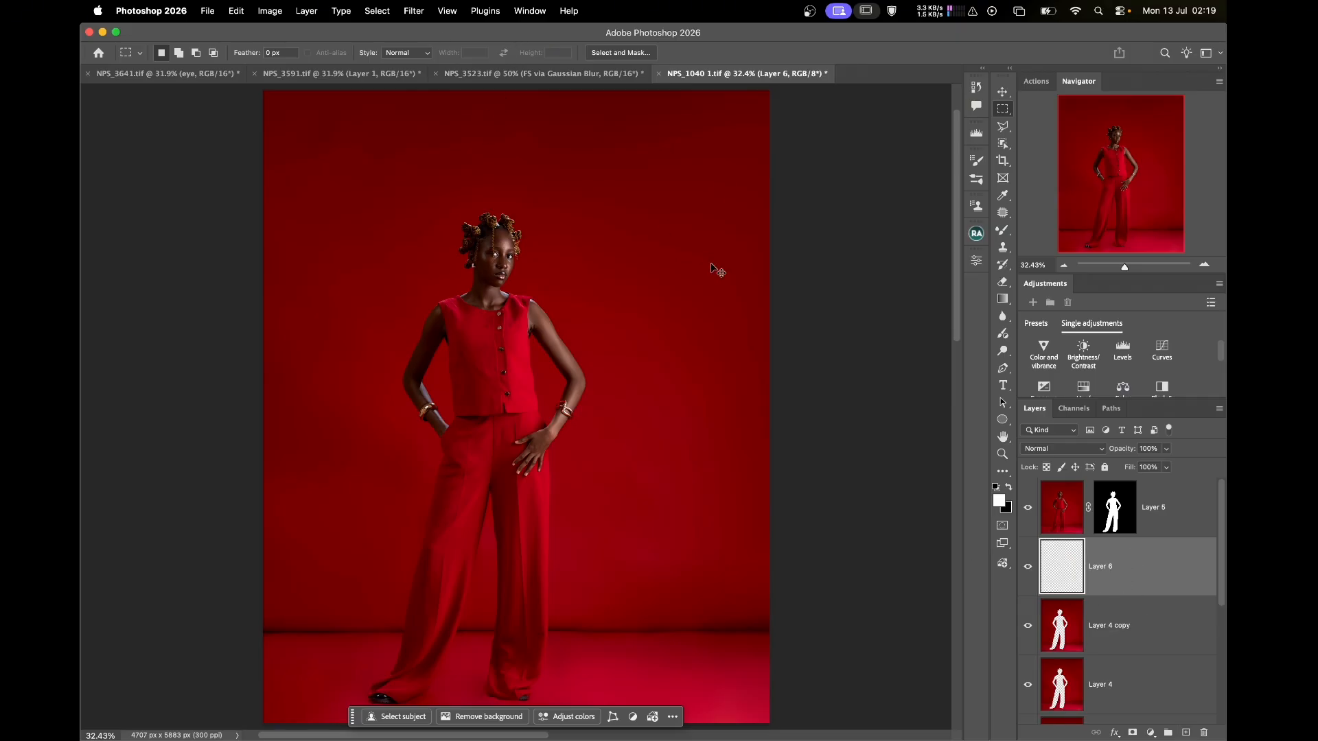
{"action": "key", "text": "super+a"}
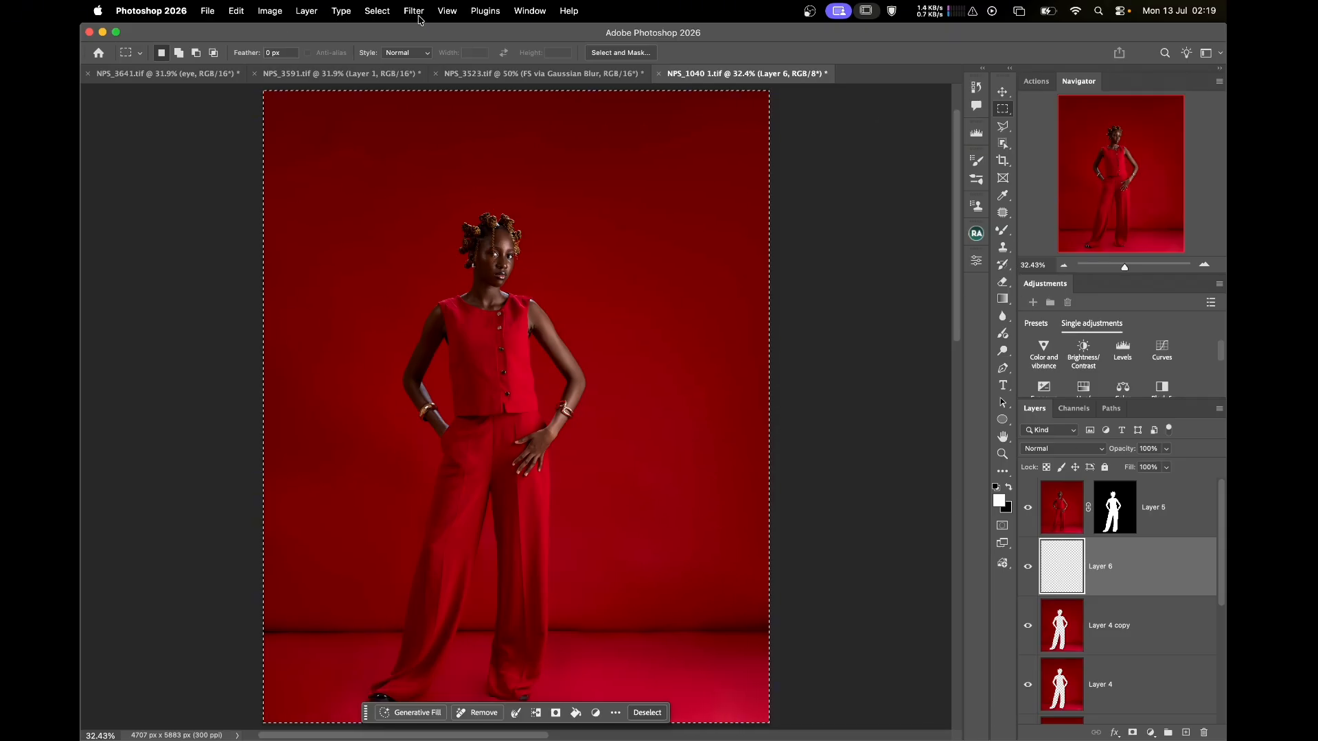
{"action": "right_click", "coordinate": [580, 639]}
{"action": "left_click", "coordinate": [639, 566]}
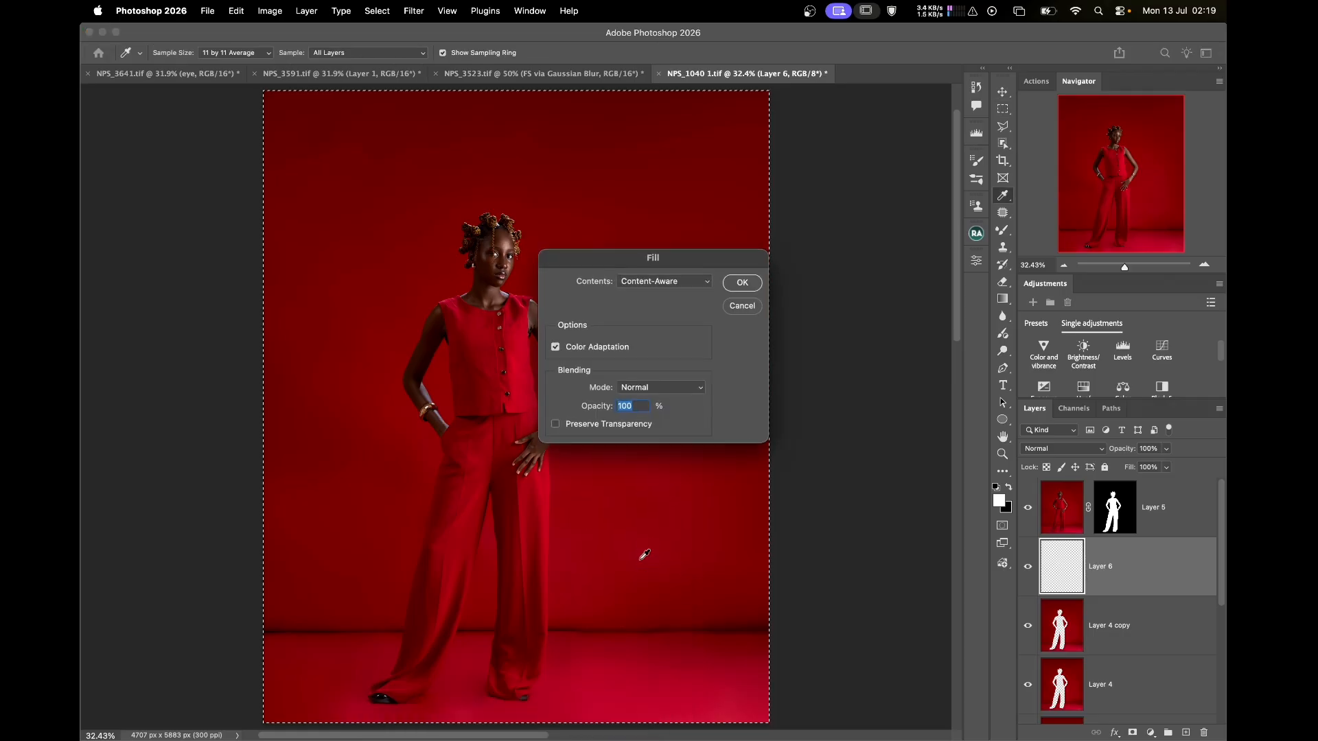
{"action": "left_click", "coordinate": [664, 281]}
{"action": "left_click", "coordinate": [658, 359]}
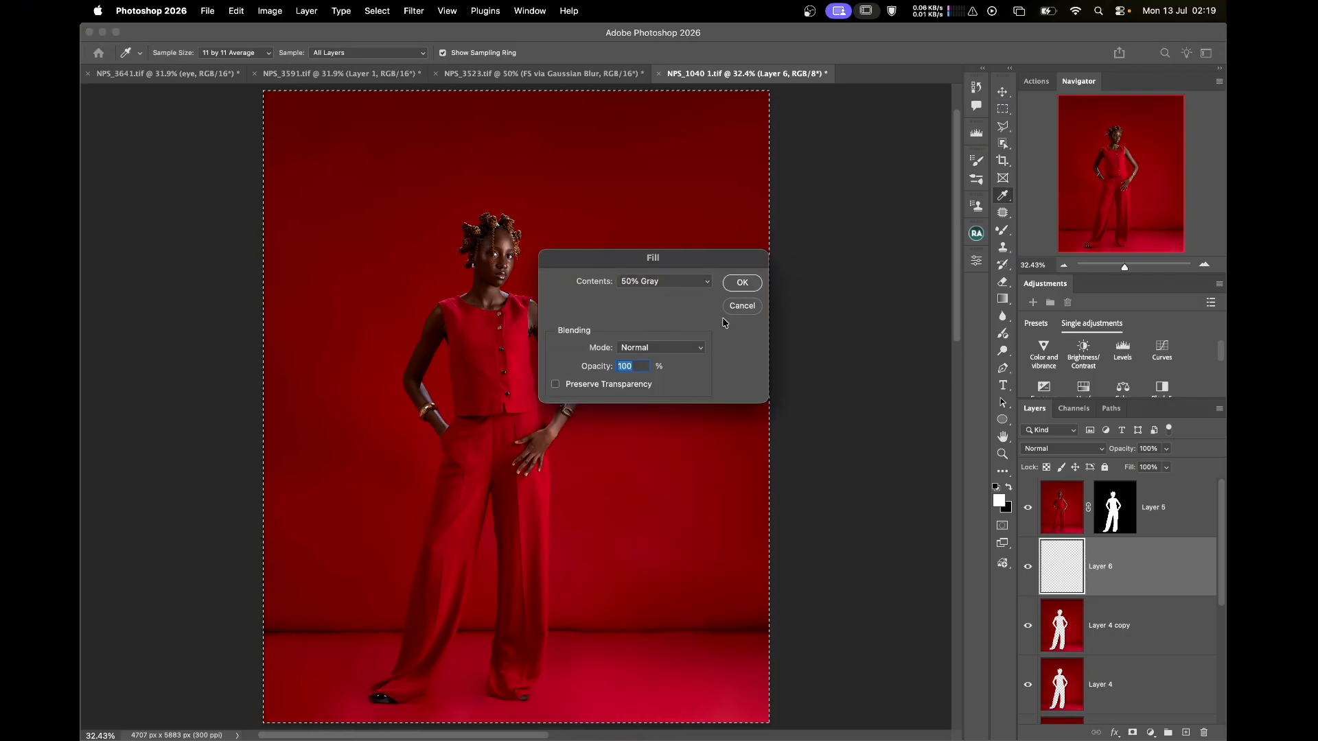
{"action": "left_click", "coordinate": [741, 282]}
{"action": "key", "text": "m"}
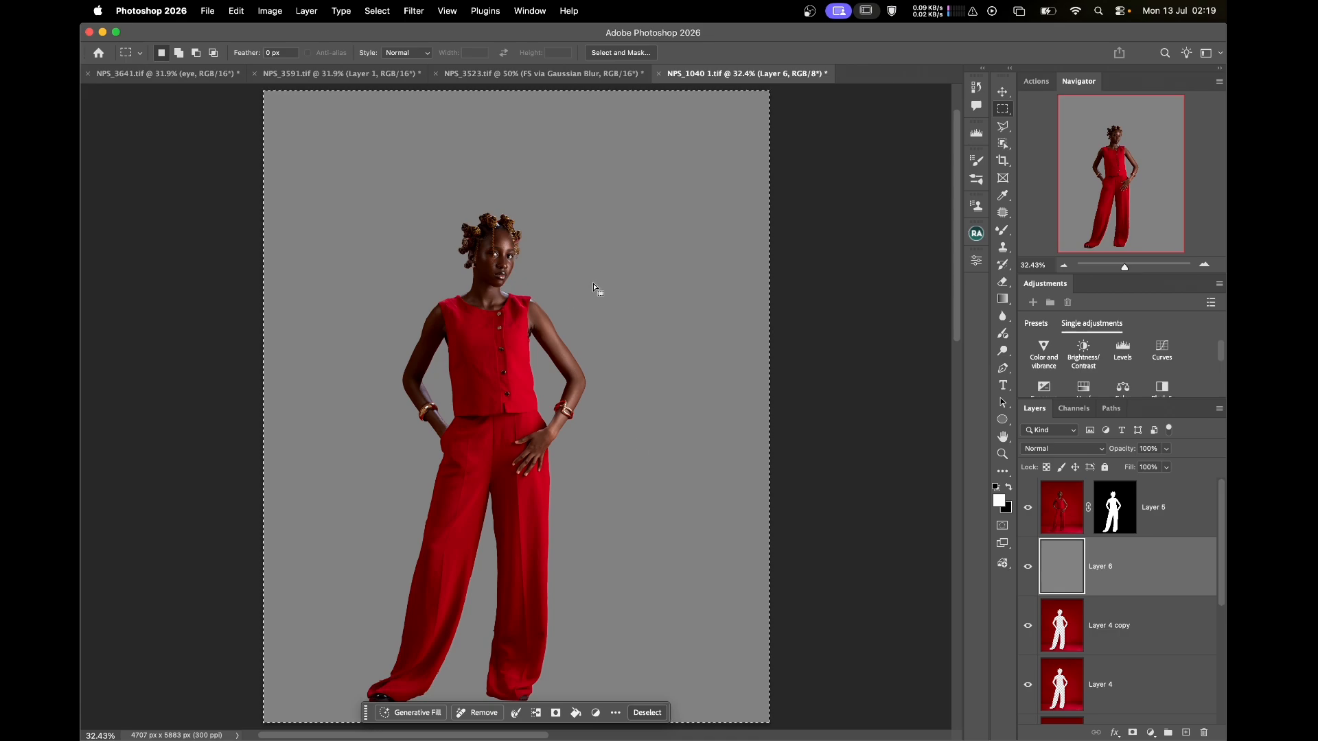
- Add 8% uniform monochromatic noise to the gray layer and set its blend mode to Soft Light
{"action": "left_click", "coordinate": [415, 11]}
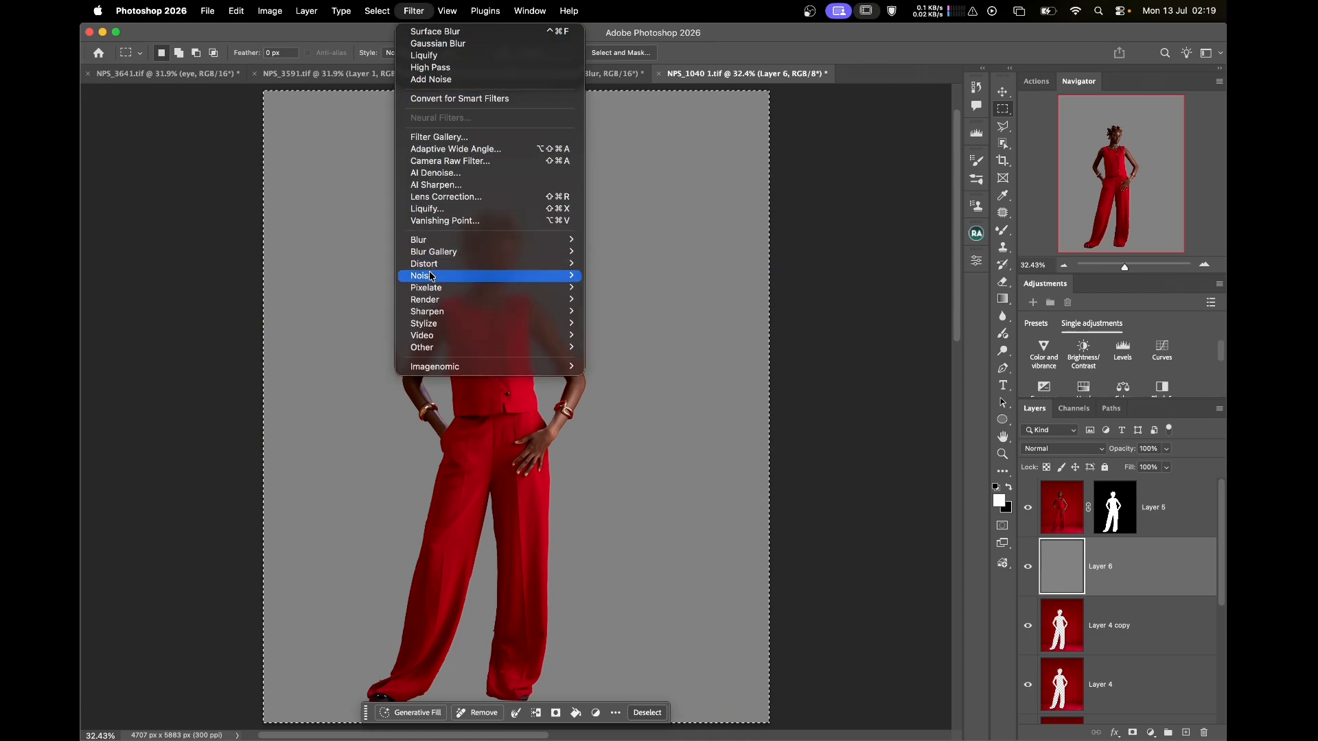
{"action": "mouse_move", "coordinate": [433, 281]}
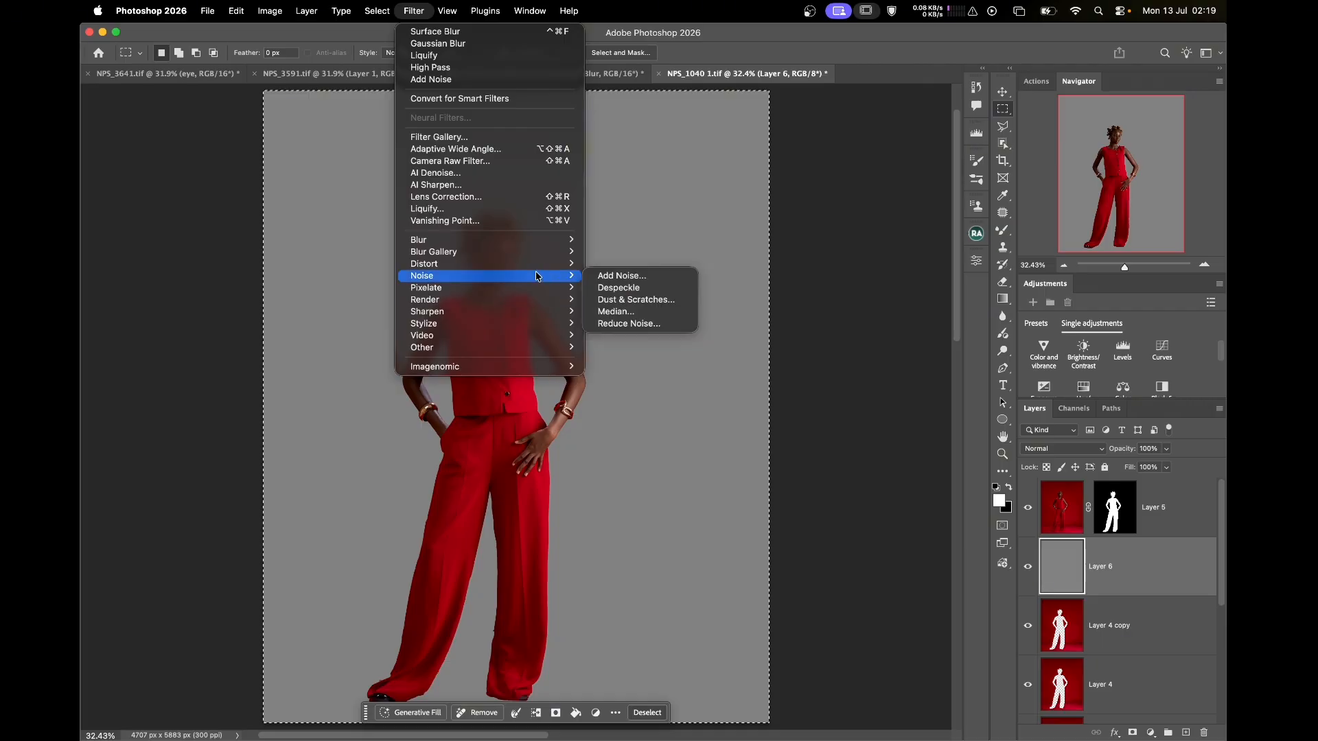
{"action": "left_click", "coordinate": [606, 277]}
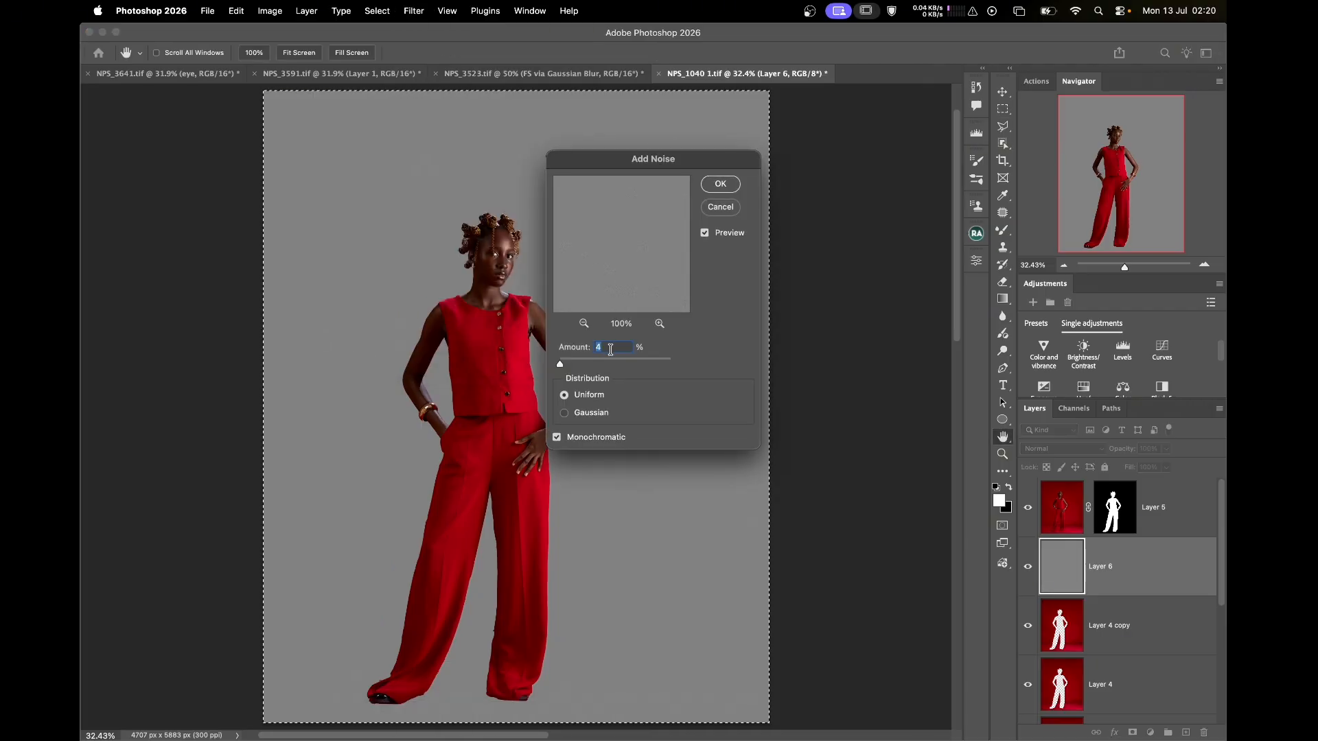
{"action": "type", "text": "8"}
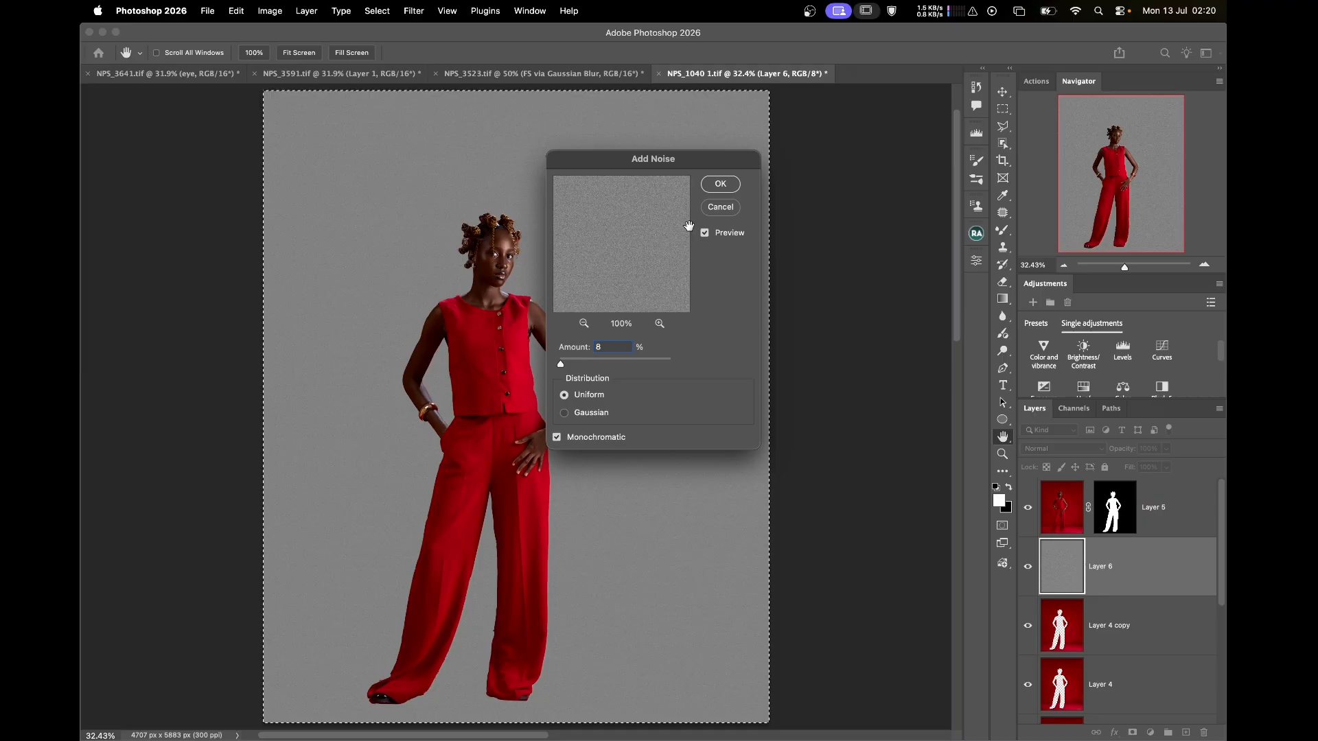
{"action": "left_click", "coordinate": [737, 188]}
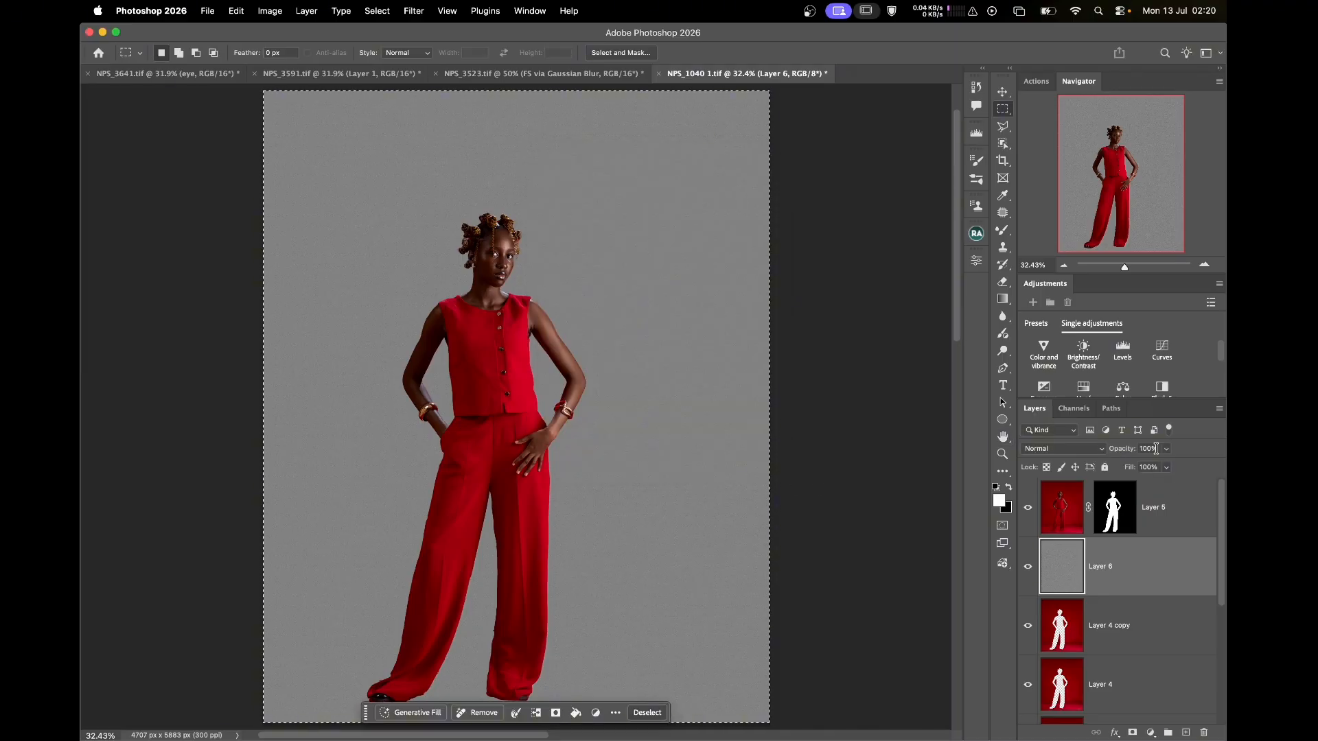
{"action": "left_click", "coordinate": [1083, 452]}
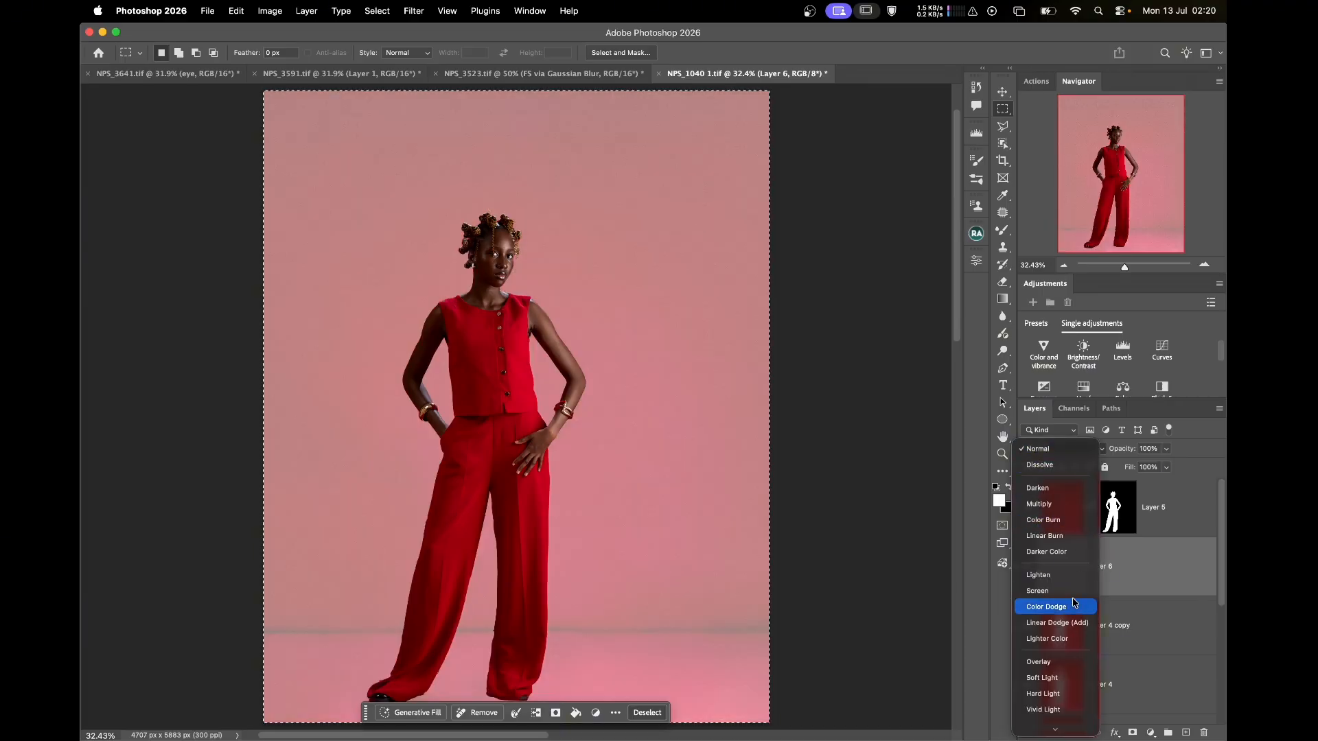
{"action": "left_click", "coordinate": [1050, 676]}
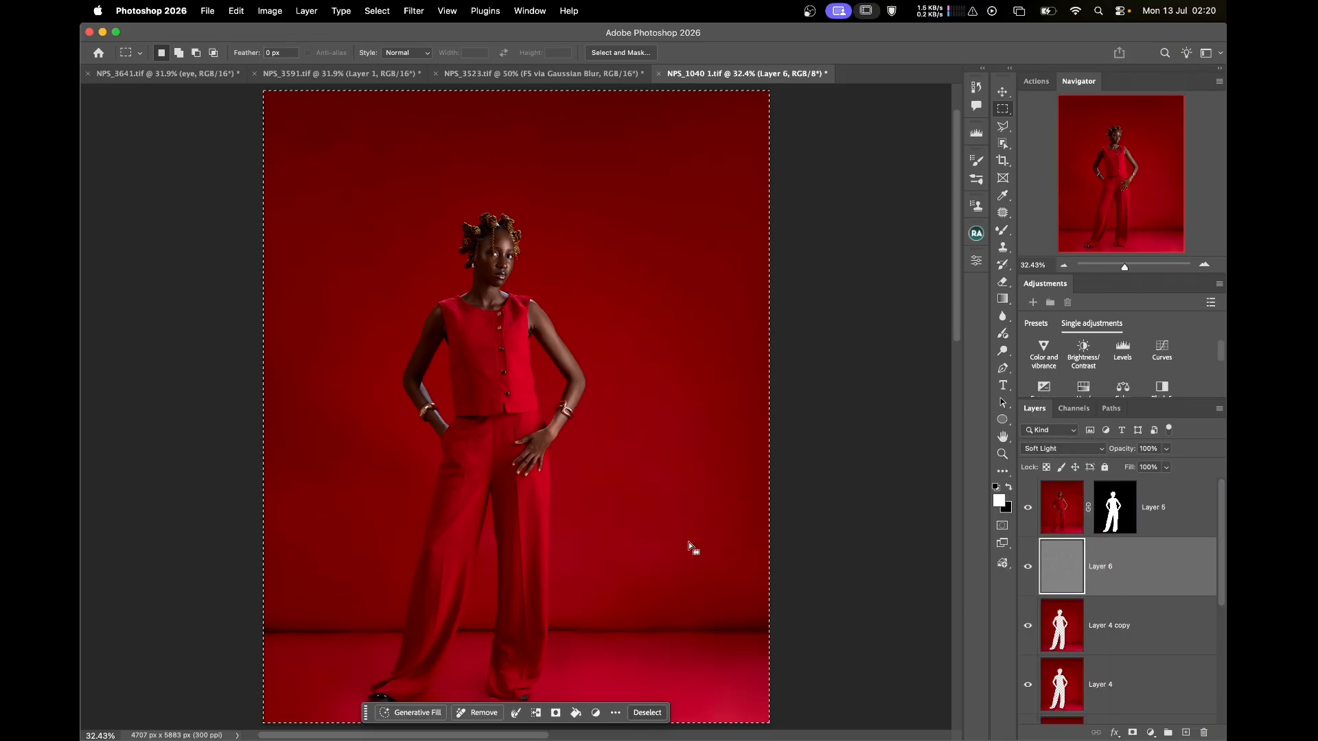
- Examine the noise layer's grain on the backdrop around the figure at 100%, comparing it with the layer hidden
{"action": "left_click", "coordinate": [1027, 567]}
{"action": "left_click", "coordinate": [1027, 567]}
{"action": "key", "text": "super+plus"}
{"action": "key", "text": "super+plus"}
{"action": "key", "text": "super+plus"}
{"action": "key", "text": "super+plus"}
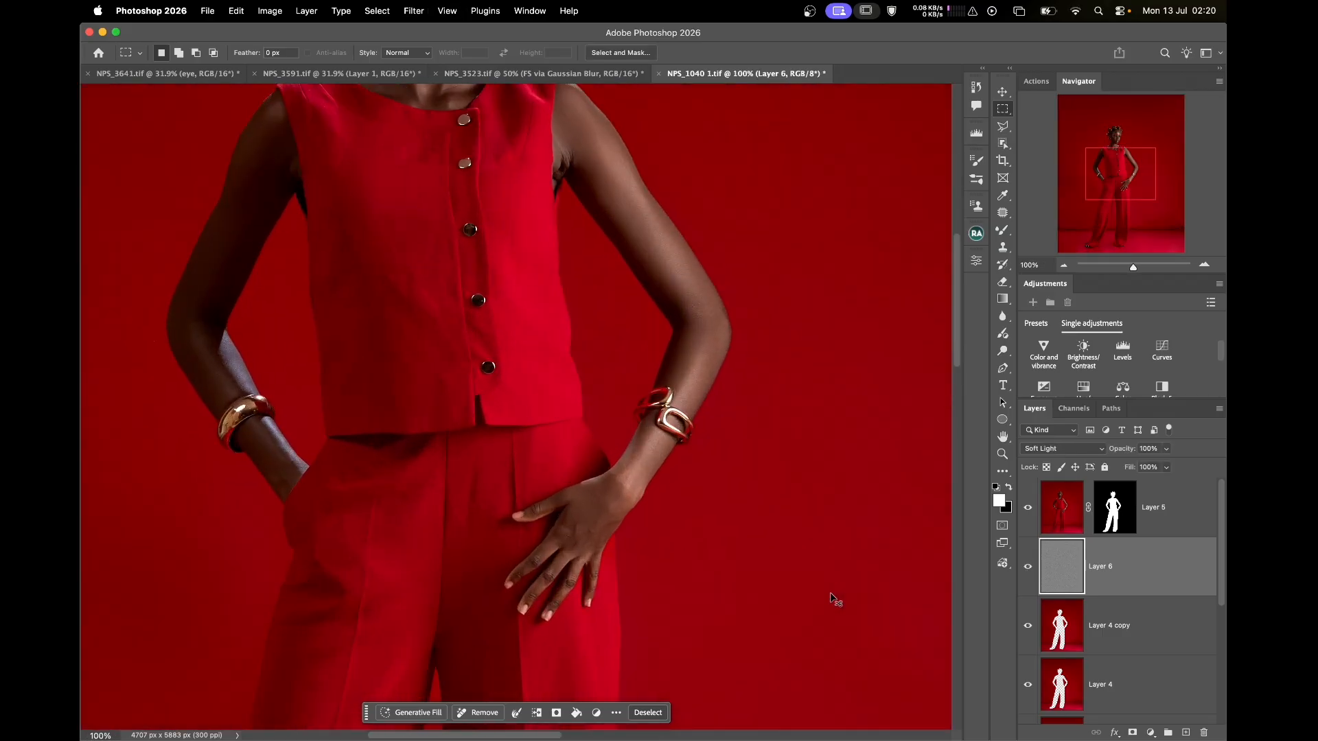
{"action": "scroll", "coordinate": [830, 594], "scroll_direction": "right", "scroll_amount": 5}
{"action": "scroll", "coordinate": [830, 594], "scroll_direction": "up", "scroll_amount": 15}
{"action": "scroll", "coordinate": [831, 595], "scroll_direction": "left", "scroll_amount": 8}
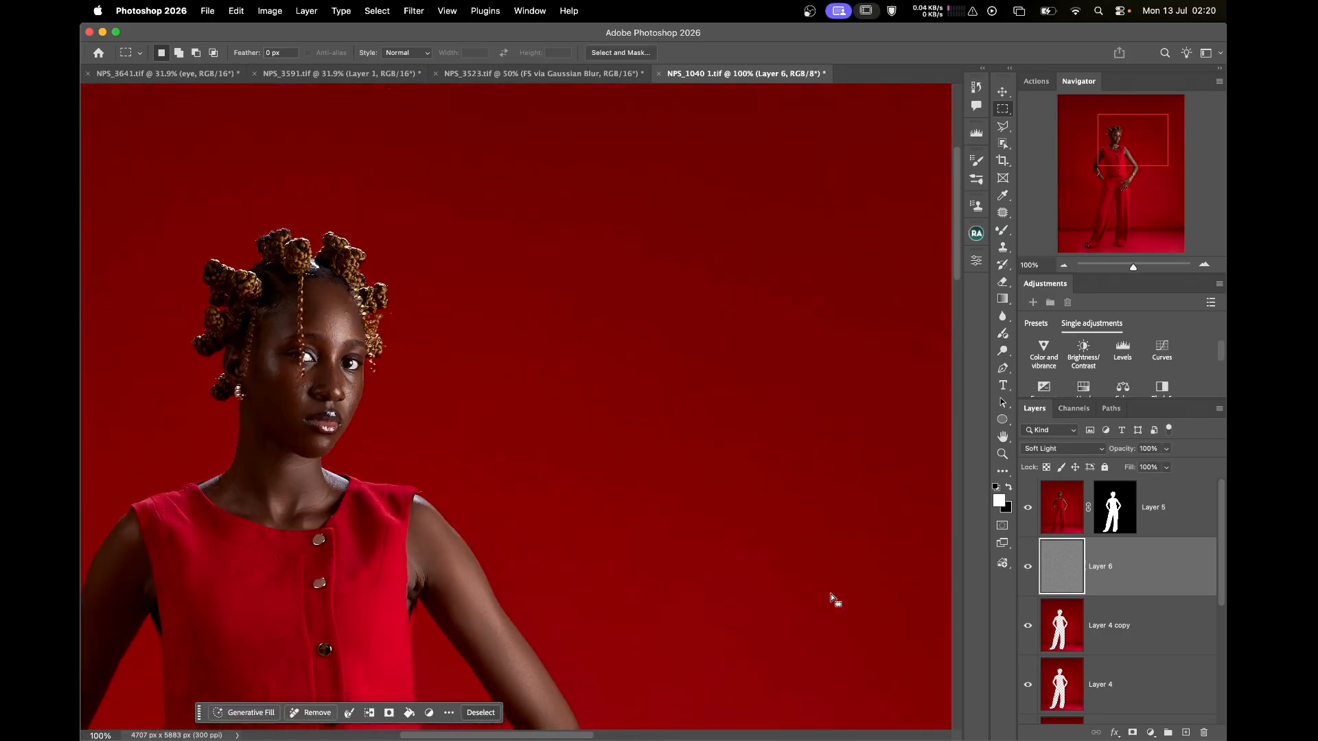
{"action": "scroll", "coordinate": [831, 594], "scroll_direction": "up", "scroll_amount": 3}
{"action": "scroll", "coordinate": [831, 594], "scroll_direction": "left", "scroll_amount": 5}
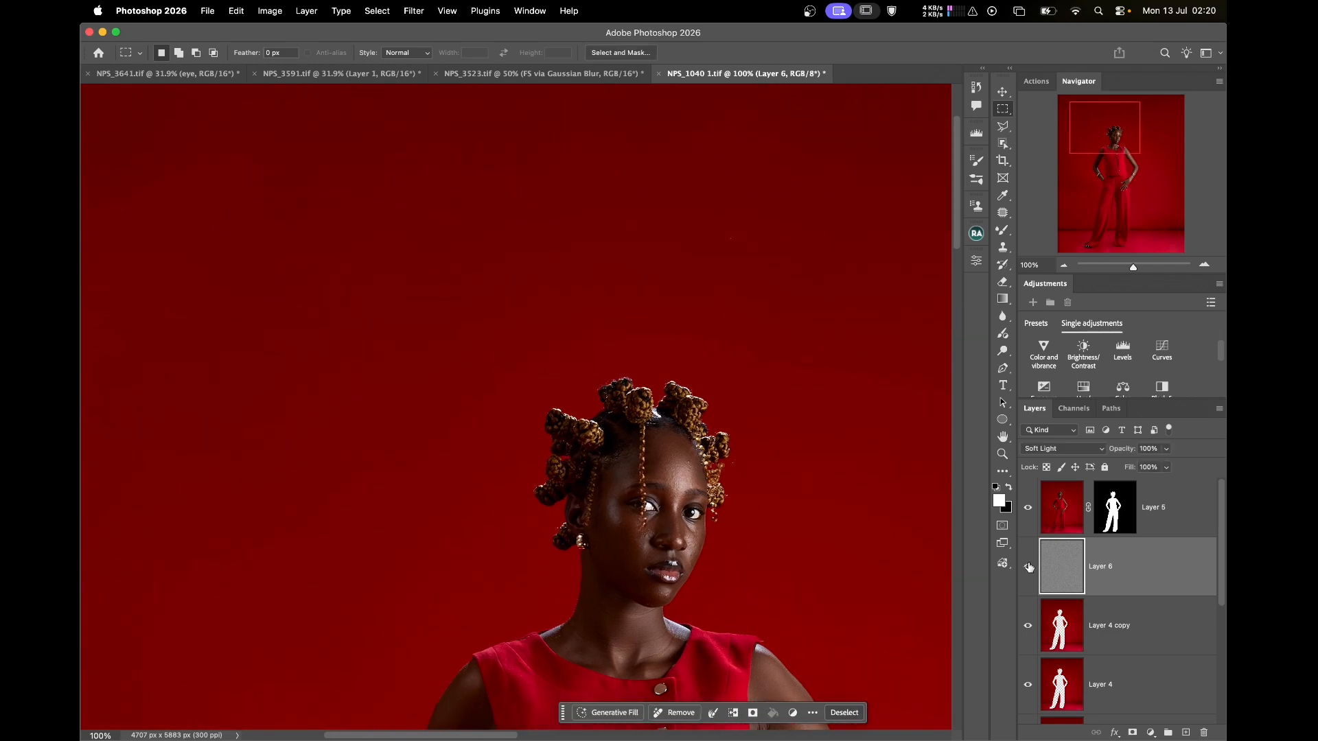
{"action": "key", "text": "super+0"}
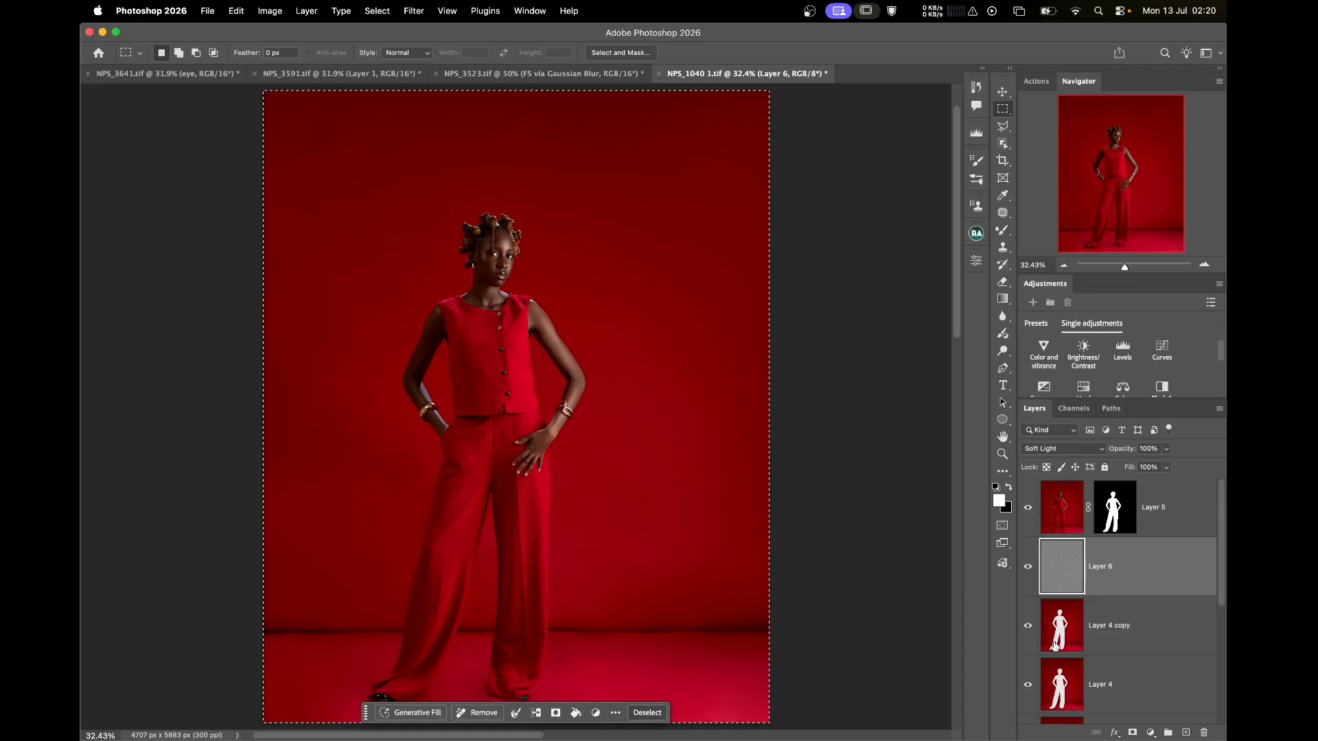
- Deselect, group the layers from Layer 5 down to Layer 2, and name the group "background"
{"action": "key", "text": "super+d"}
{"action": "left_click", "coordinate": [1182, 523]}
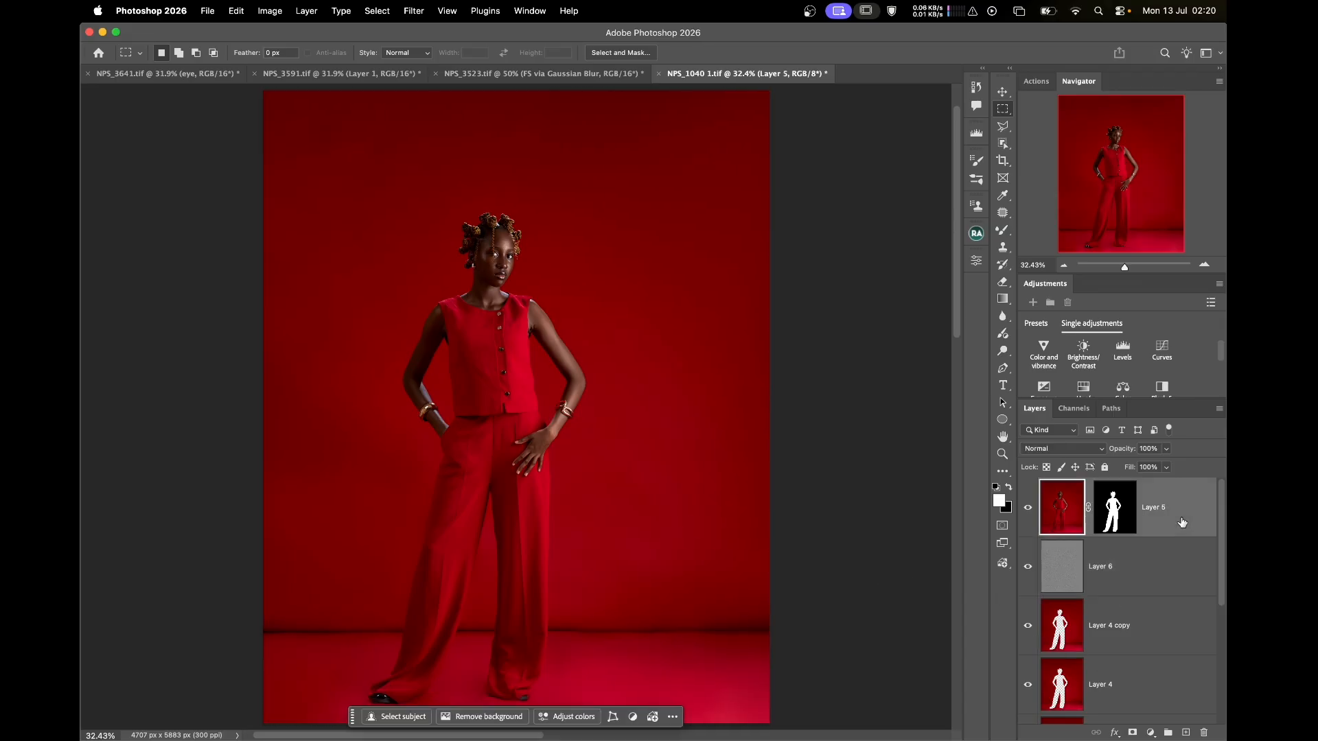
{"action": "scroll", "coordinate": [1164, 671], "scroll_direction": "down", "scroll_amount": 5}
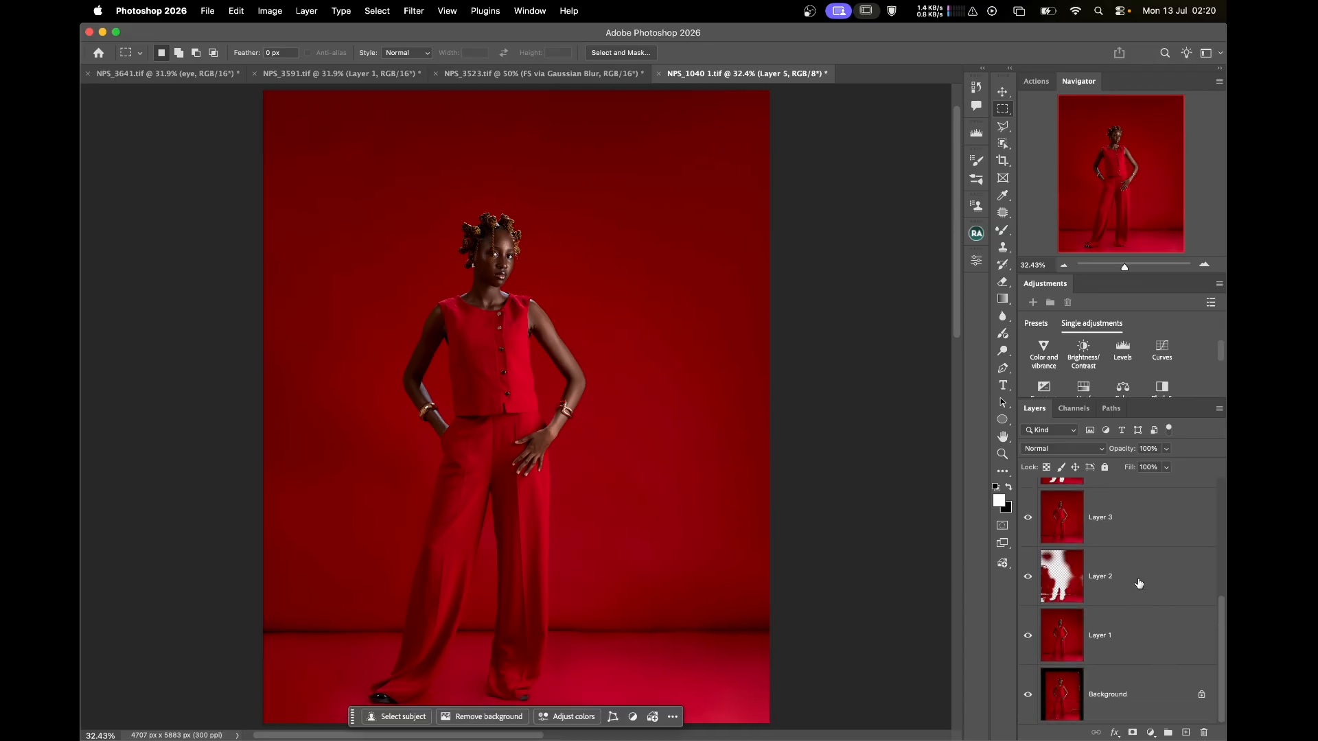
{"action": "left_click", "coordinate": [1139, 583], "text": "shift"}
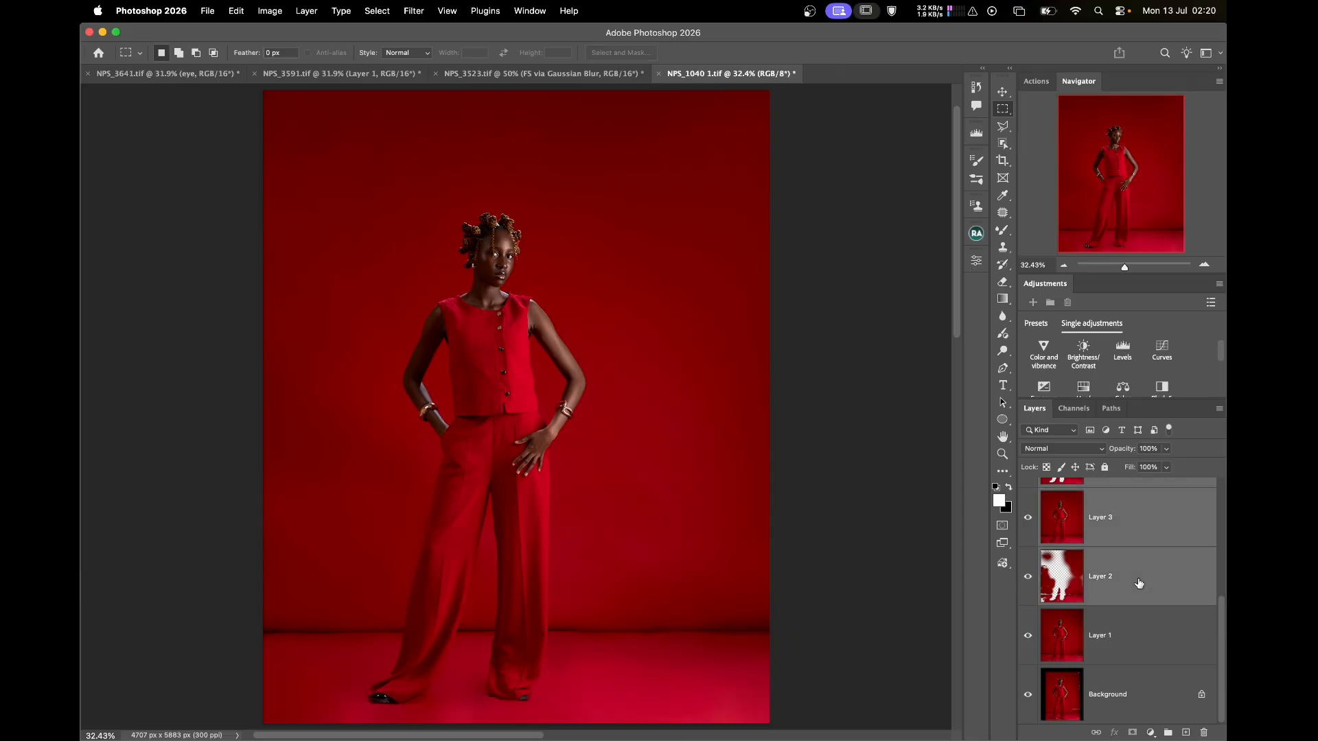
{"action": "key", "text": "super+g"}
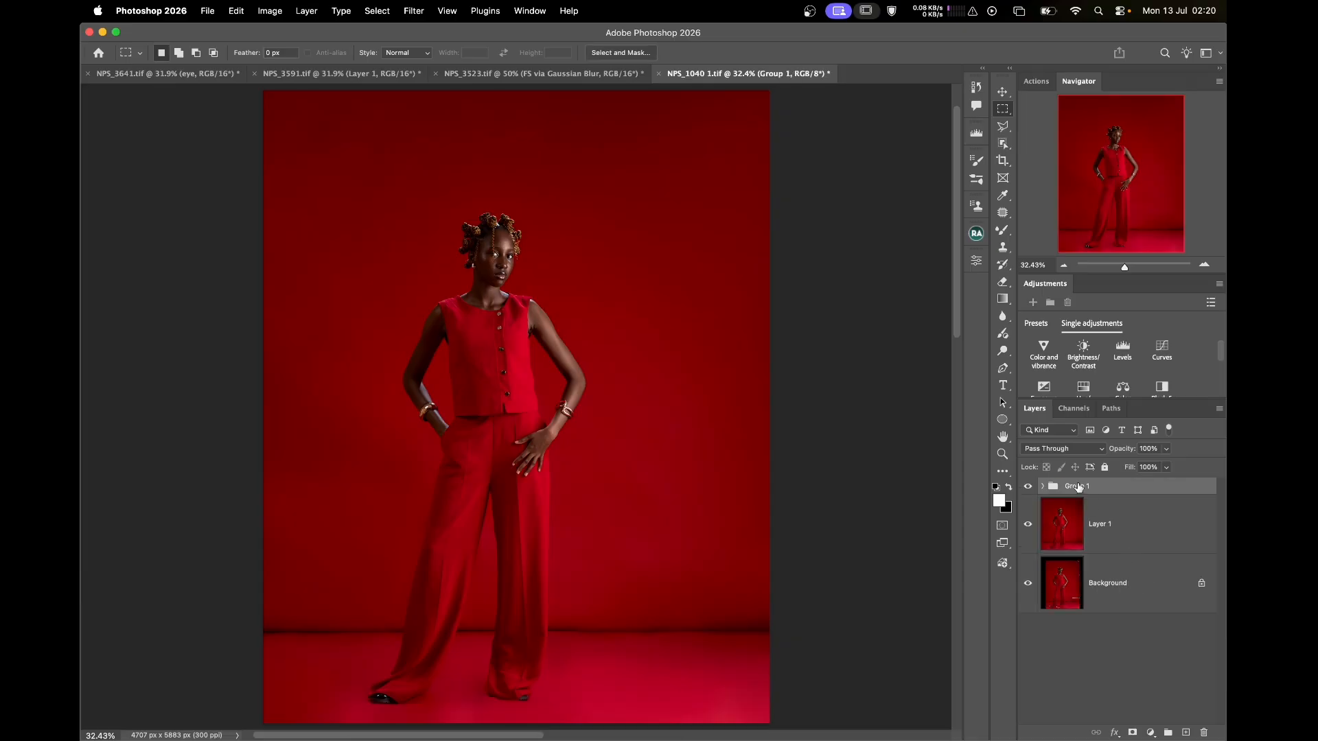
{"action": "type", "text": "back"}
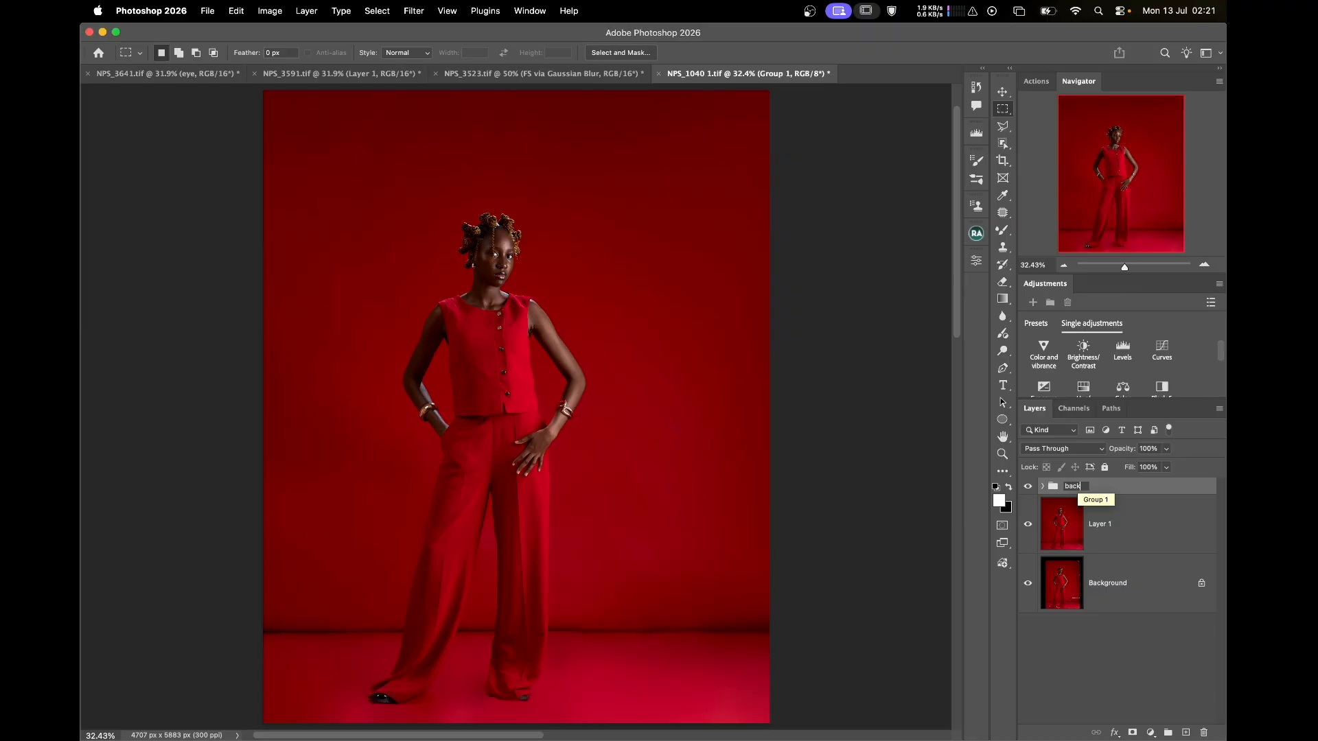
{"action": "type", "text": "ground"}
{"action": "key", "text": "Return"}
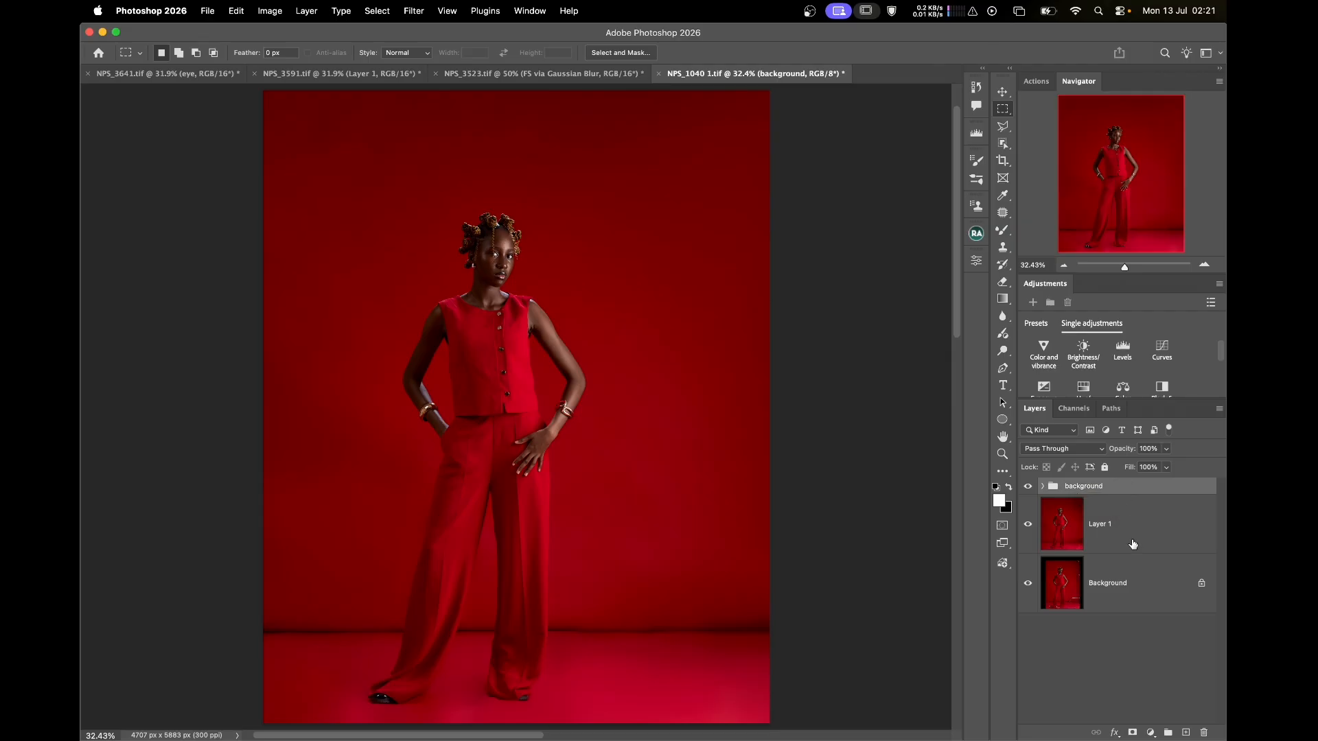
- Compare the portrait with and without the "background" group's edits
{"action": "left_click", "coordinate": [1028, 487]}
{"action": "left_click", "coordinate": [1028, 487]}
{"action": "left_click", "coordinate": [1029, 489]}
{"action": "left_click", "coordinate": [1029, 488]}
{"action": "left_click", "coordinate": [1028, 489]}
{"action": "left_click", "coordinate": [1029, 489]}
{"action": "left_click", "coordinate": [1028, 489]}
{"action": "left_click", "coordinate": [1028, 489]}
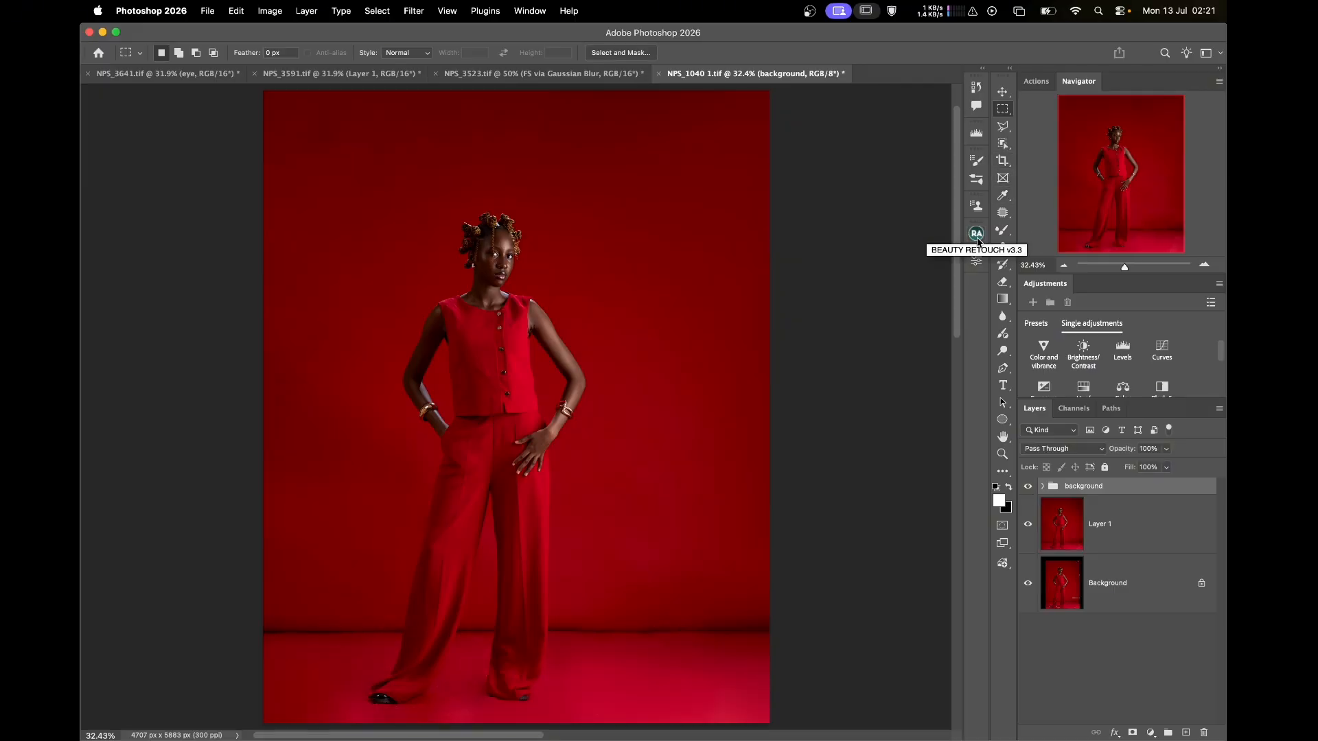
- Create a frequency separation group via Gaussian Blur from the Beauty Retouch actions, with a low-frequency blur radius of 2.5 pixels
{"action": "key", "text": "super+plus"}
{"action": "key", "text": "super+plus"}
{"action": "key", "text": "super+plus"}
{"action": "mouse_move", "coordinate": [520, 293]}
{"action": "left_mouse_down"}
{"action": "mouse_move", "coordinate": [600, 553]}
{"action": "mouse_move", "coordinate": [599, 591]}
{"action": "mouse_move", "coordinate": [615, 522]}
{"action": "left_mouse_up"}
{"action": "key", "text": "super+plus"}
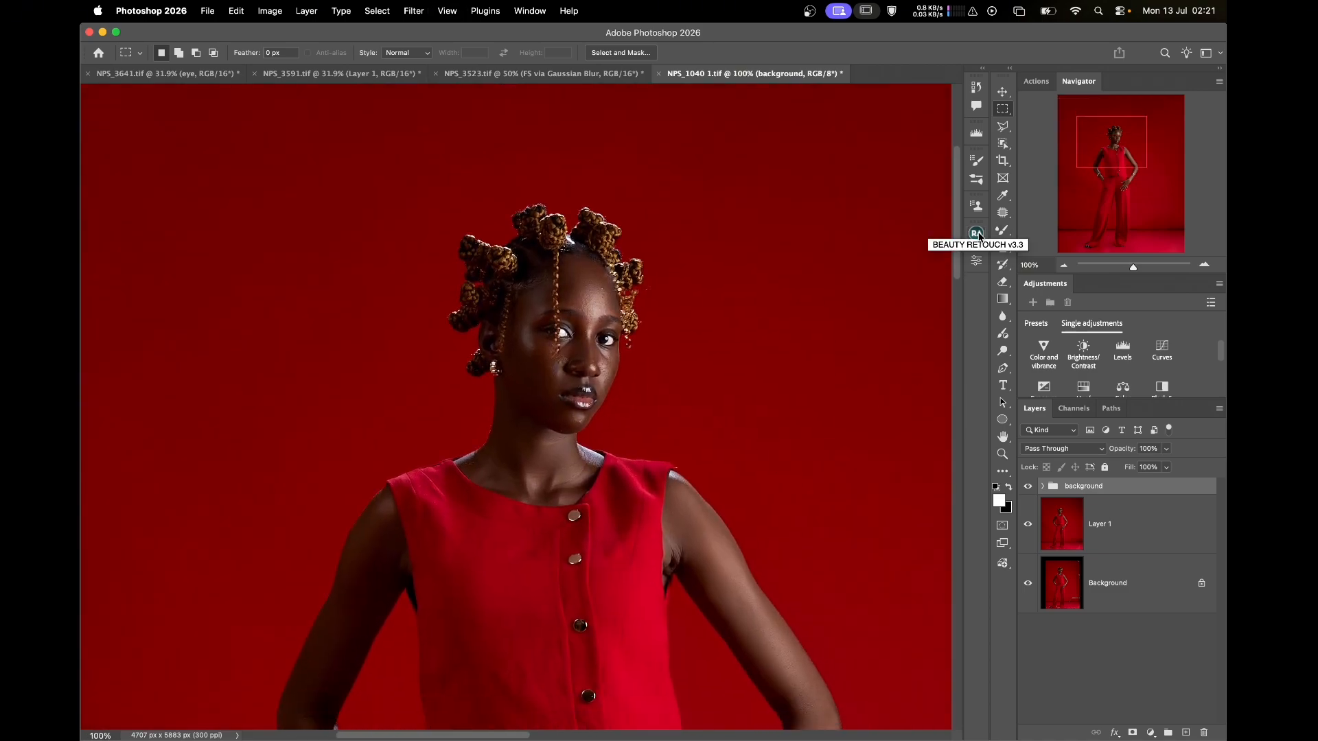
{"action": "left_click", "coordinate": [977, 234]}
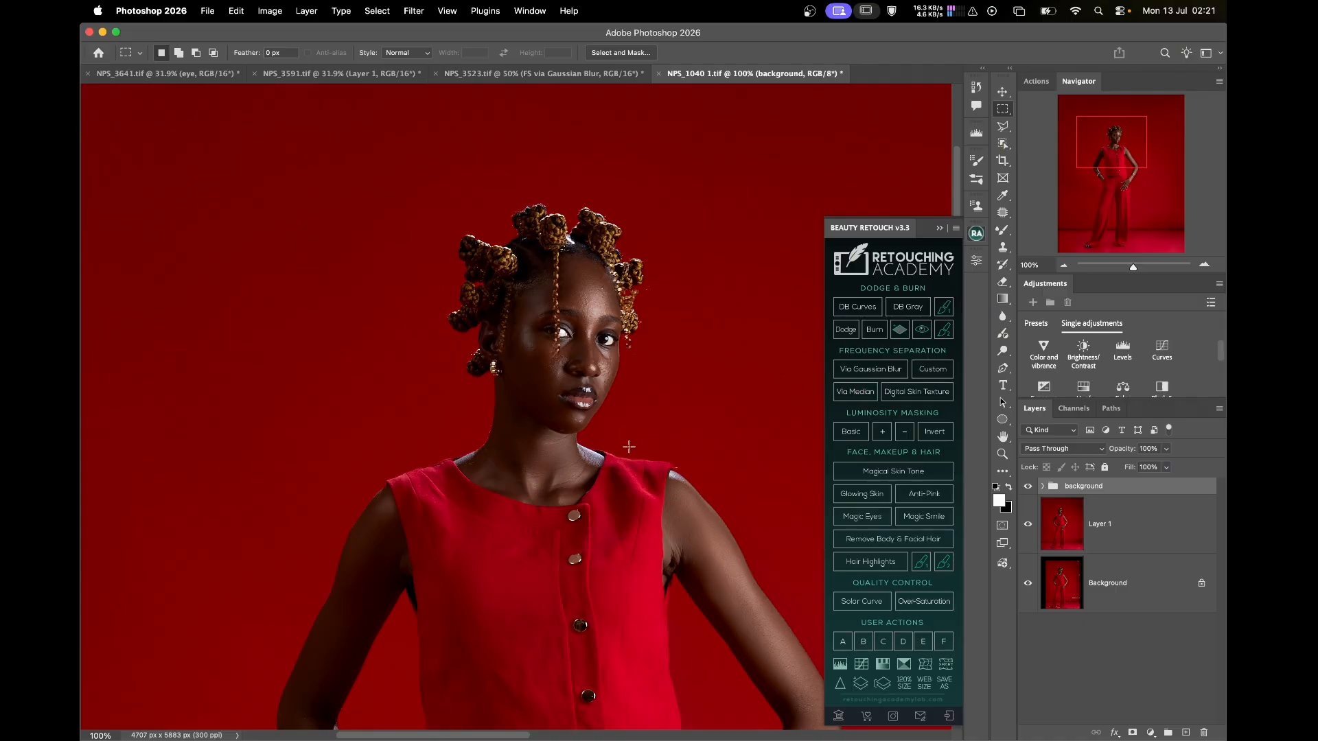
{"action": "key", "text": "super+plus"}
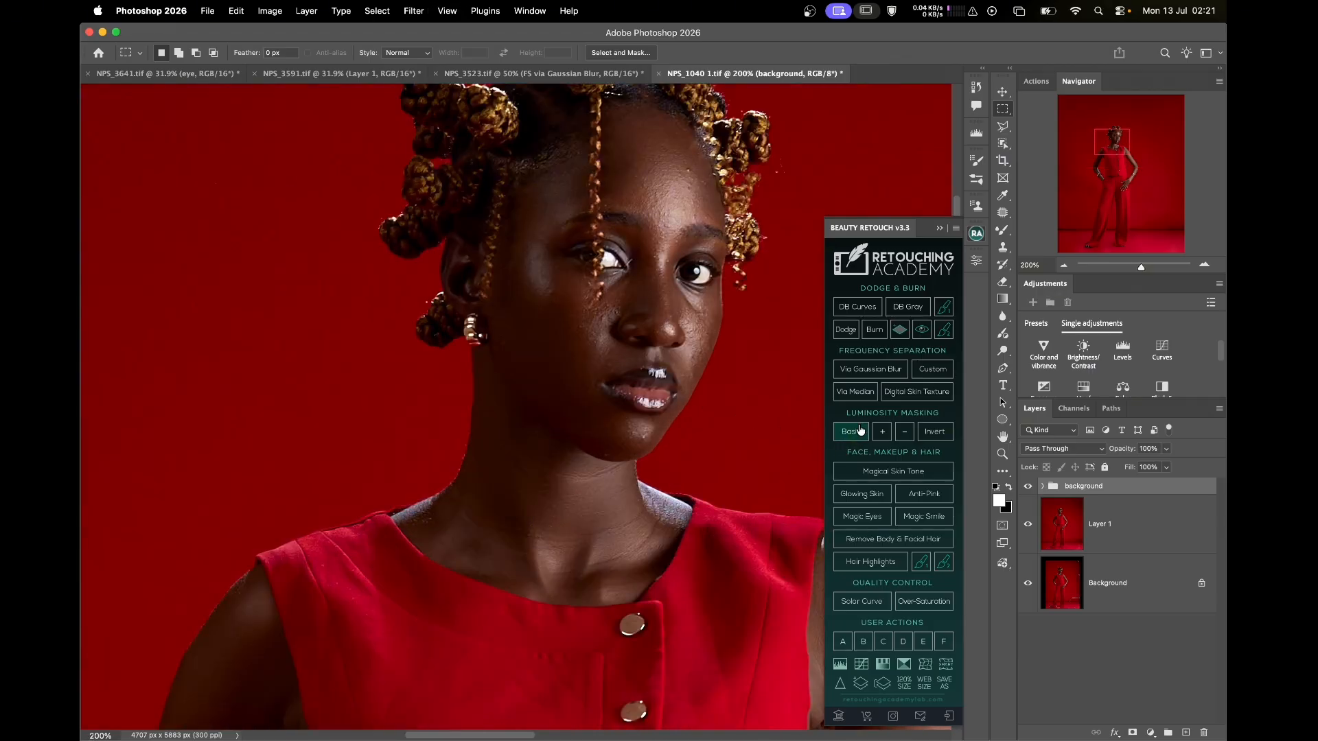
{"action": "left_click", "coordinate": [873, 375]}
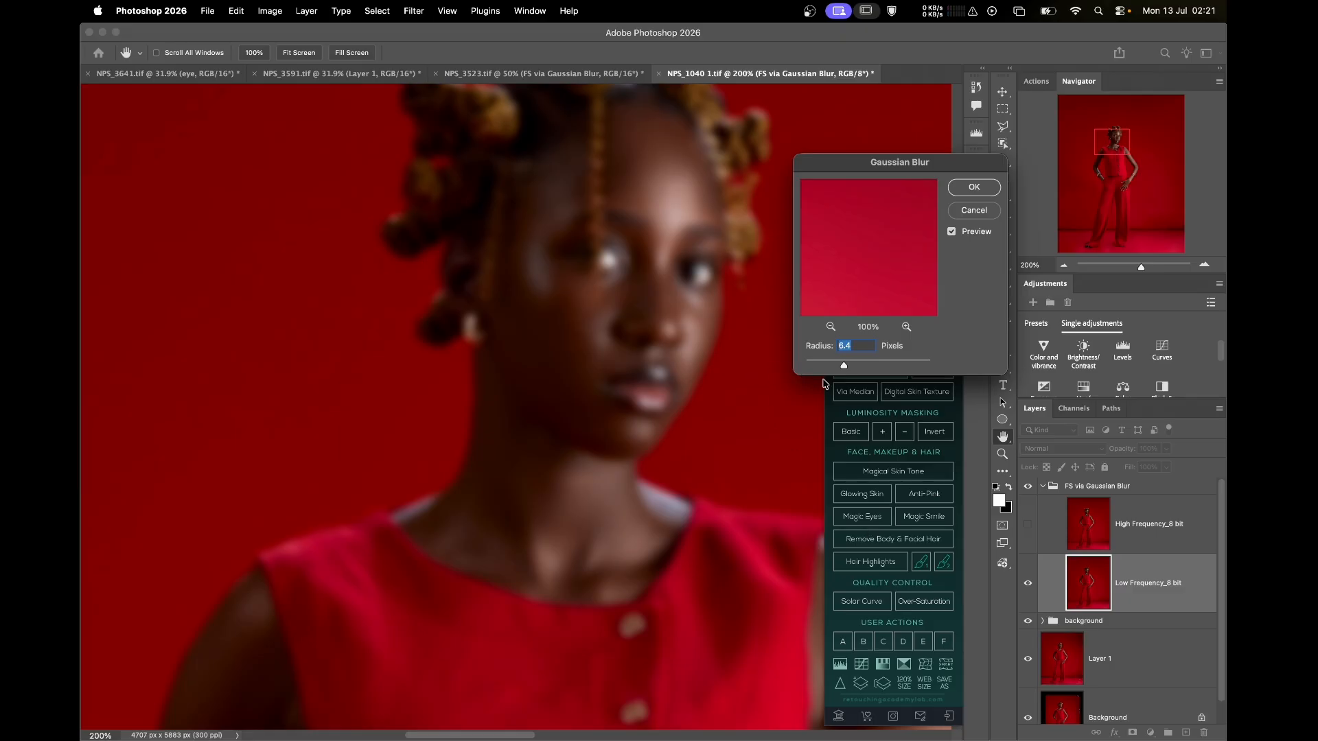
{"action": "type", "text": "4"}
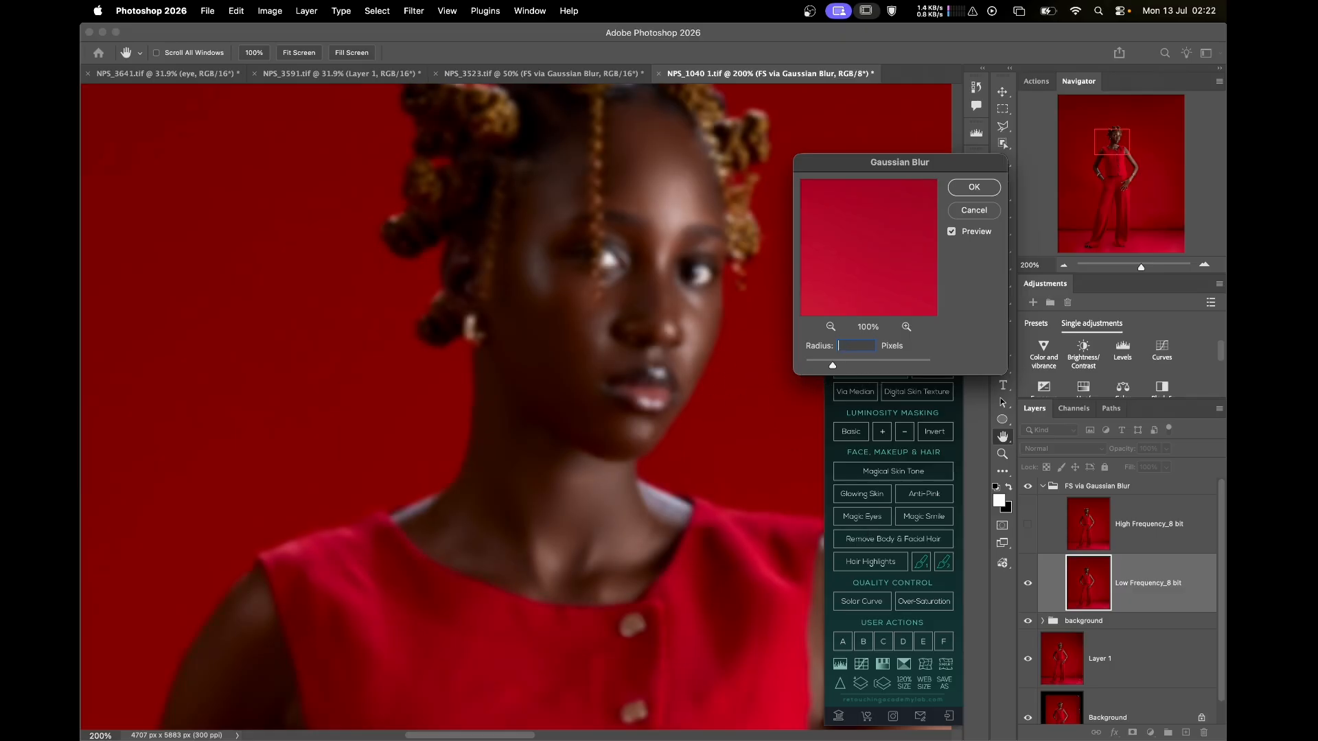
{"action": "type", "text": "3"}
{"action": "key", "text": "BackSpace"}
{"action": "key", "text": "BackSpace"}
{"action": "key", "text": "BackSpace"}
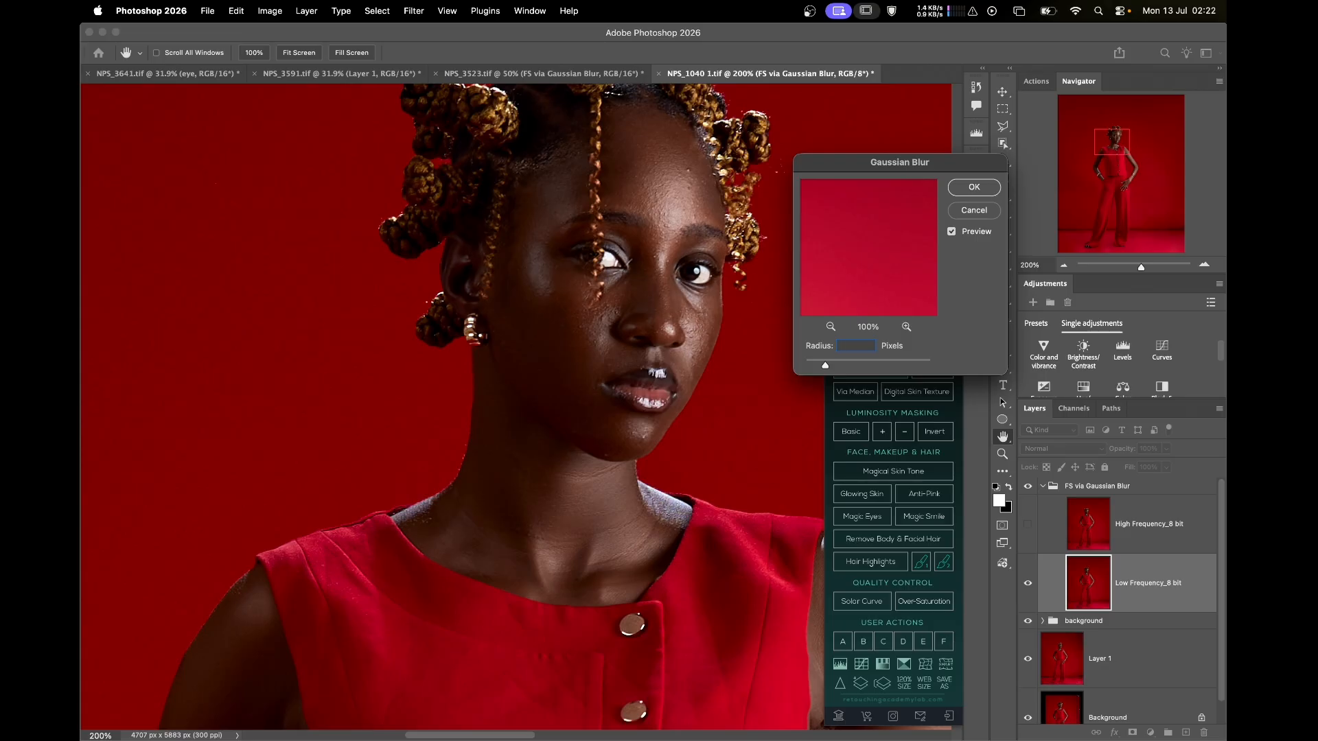
{"action": "type", "text": "2"}
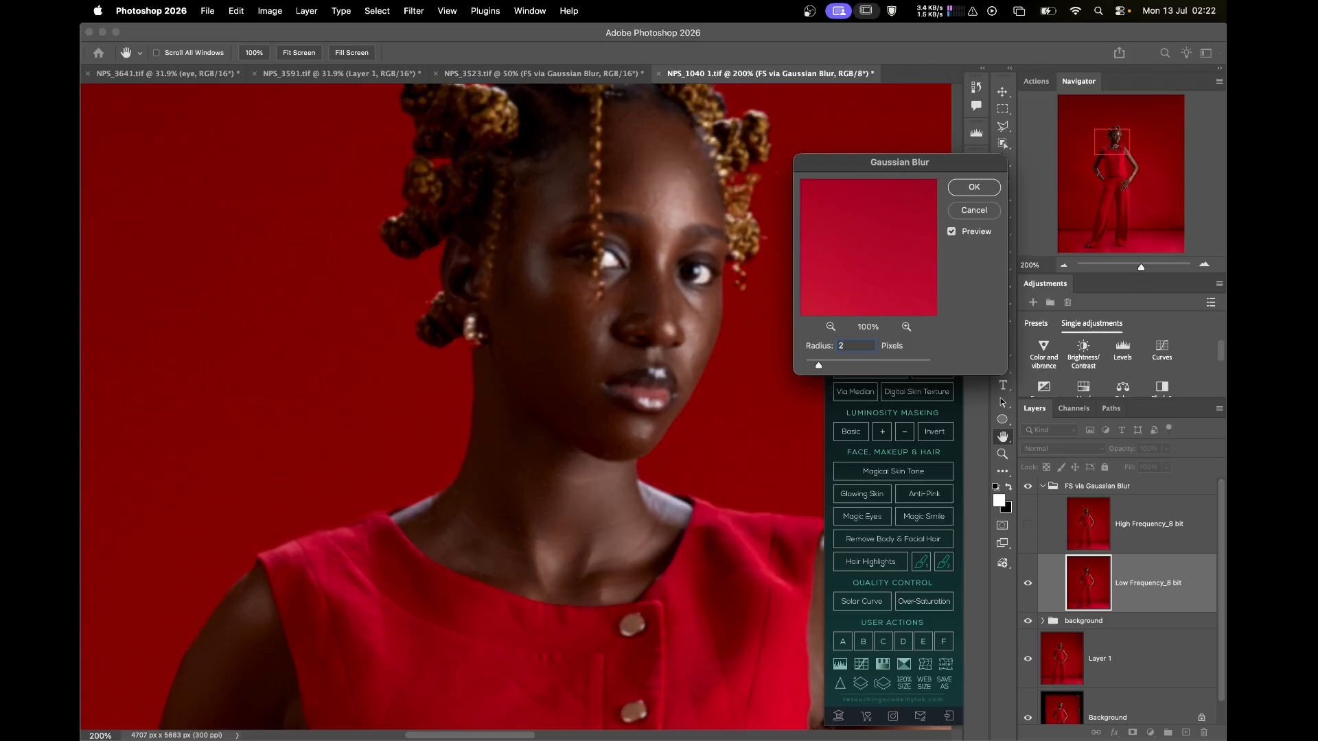
{"action": "type", "text": ".5"}
{"action": "left_click", "coordinate": [985, 188]}
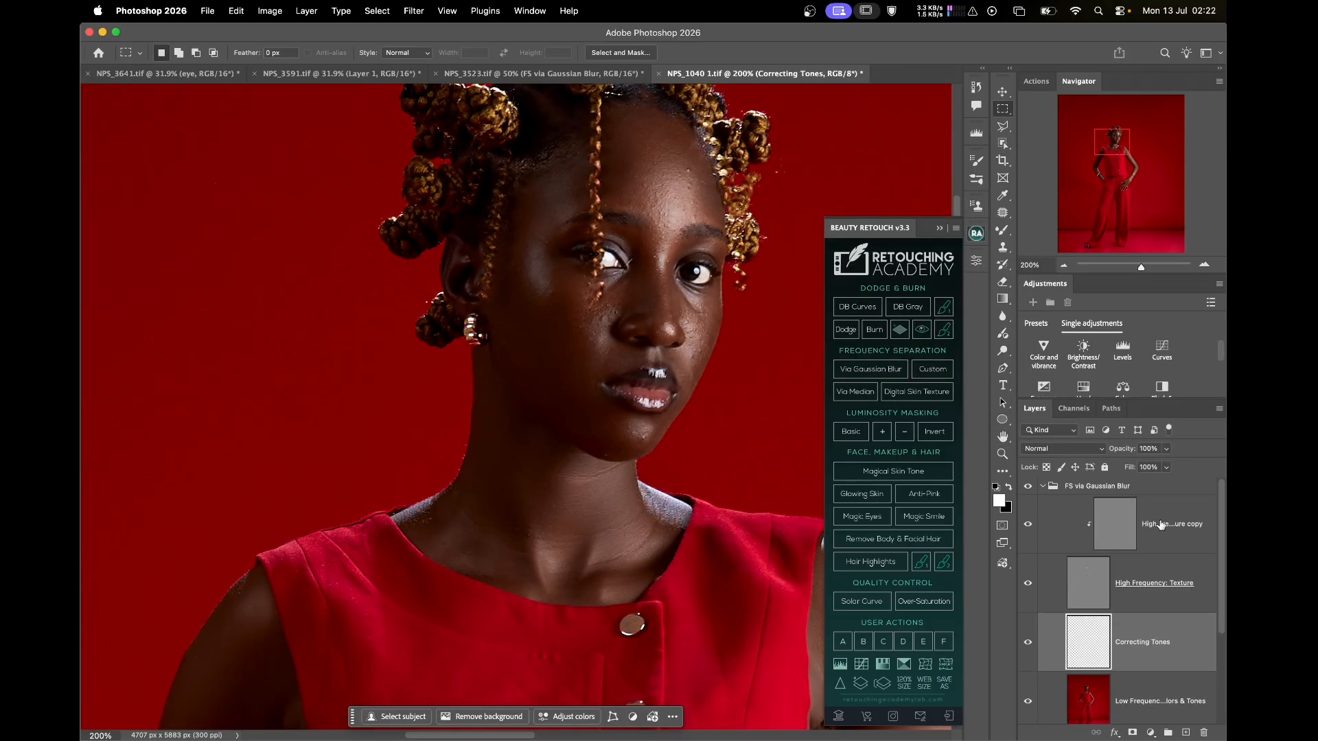
- Clone clean skin texture over the forehead blemishes with the Clone Stamp on the "High Frequency: Texture copy" layer, at 42% opacity
{"action": "left_click", "coordinate": [1159, 525]}
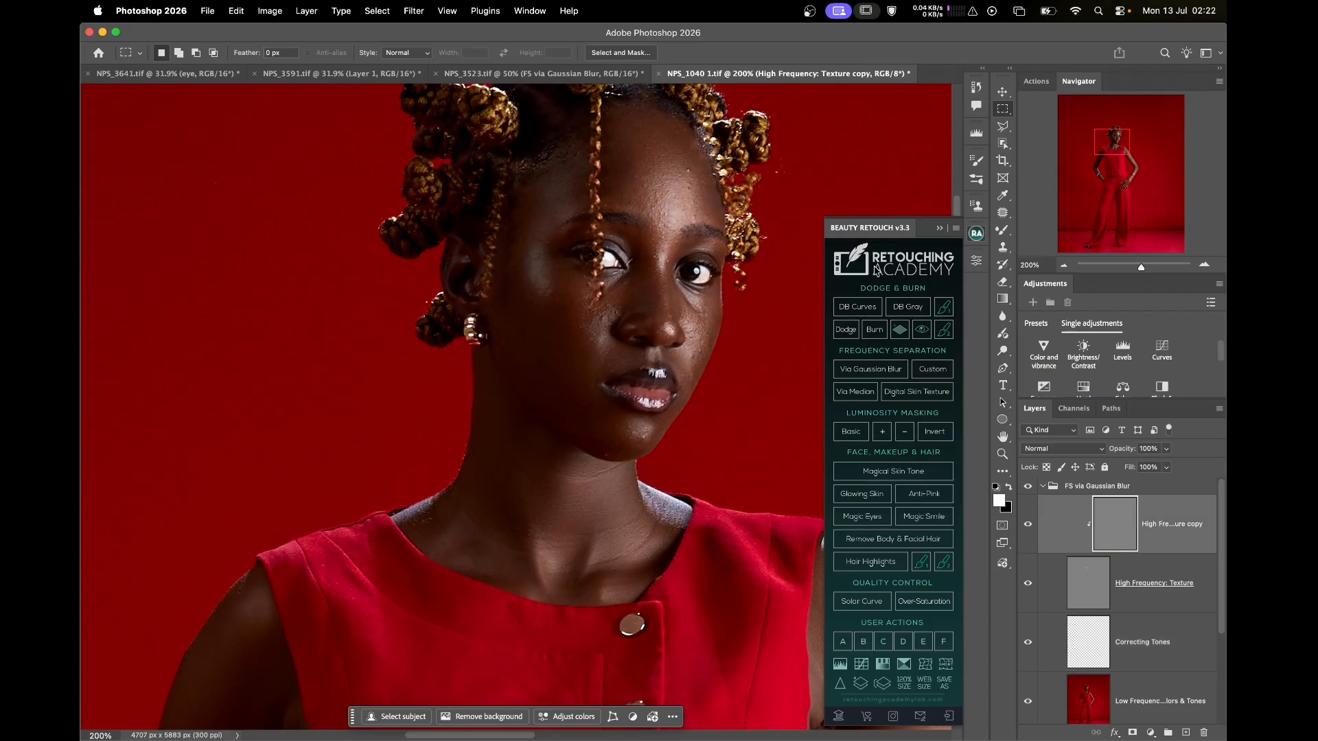
{"action": "left_click", "coordinate": [1003, 247]}
{"action": "key", "text": "super+plus"}
{"action": "mouse_move", "coordinate": [696, 227]}
{"action": "left_mouse_down"}
{"action": "mouse_move", "coordinate": [550, 526]}
{"action": "mouse_move", "coordinate": [553, 483]}
{"action": "left_mouse_up"}
{"action": "key", "text": "bracketleft"}
{"action": "key", "text": "bracketleft"}
{"action": "key", "text": "bracketleft"}
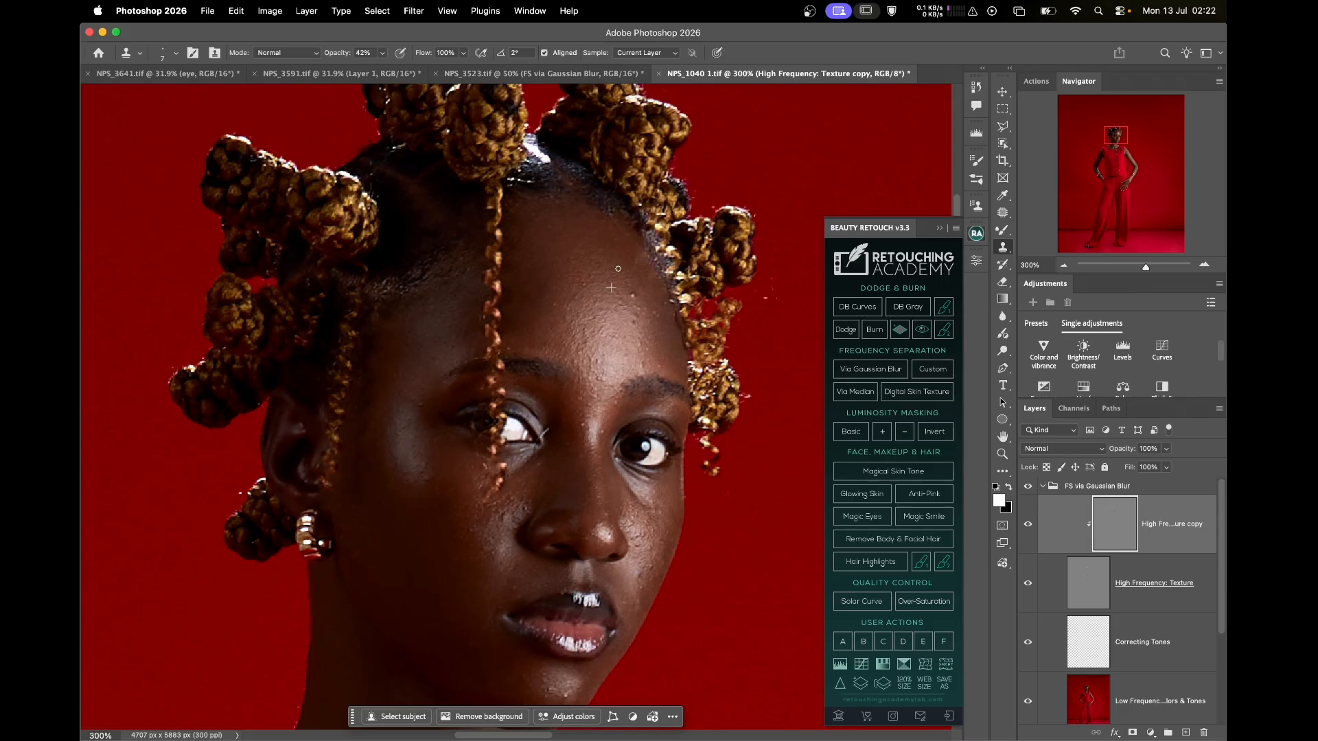
{"action": "left_click", "coordinate": [605, 212], "text": "alt"}
{"action": "left_click", "coordinate": [573, 259], "text": "alt"}
{"action": "mouse_move", "coordinate": [555, 312]}
{"action": "left_mouse_down"}
{"action": "mouse_move", "coordinate": [551, 289]}
{"action": "mouse_move", "coordinate": [580, 321]}
{"action": "mouse_move", "coordinate": [604, 317]}
{"action": "left_mouse_up"}
{"action": "left_click", "coordinate": [633, 307], "text": "alt"}
- Clone clean skin texture over the blemishes on the cheek and chin, undoing the accidental shift of the texture copy layer
{"action": "left_click_drag", "start_coordinate": [595, 364], "coordinate": [601, 282]}
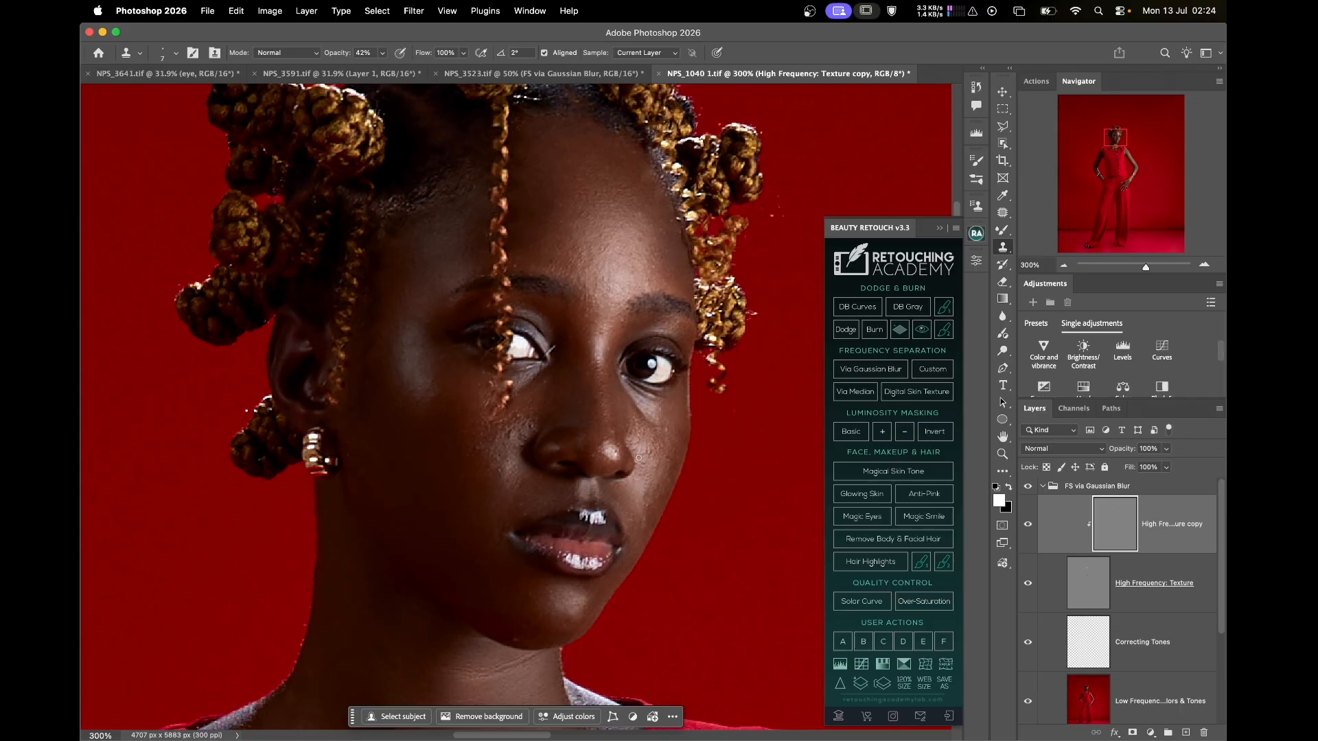
{"action": "left_click", "coordinate": [460, 447], "text": "alt"}
{"action": "left_click", "coordinate": [524, 641], "text": "alt"}
{"action": "left_click_drag", "start_coordinate": [528, 617], "coordinate": [488, 547]}
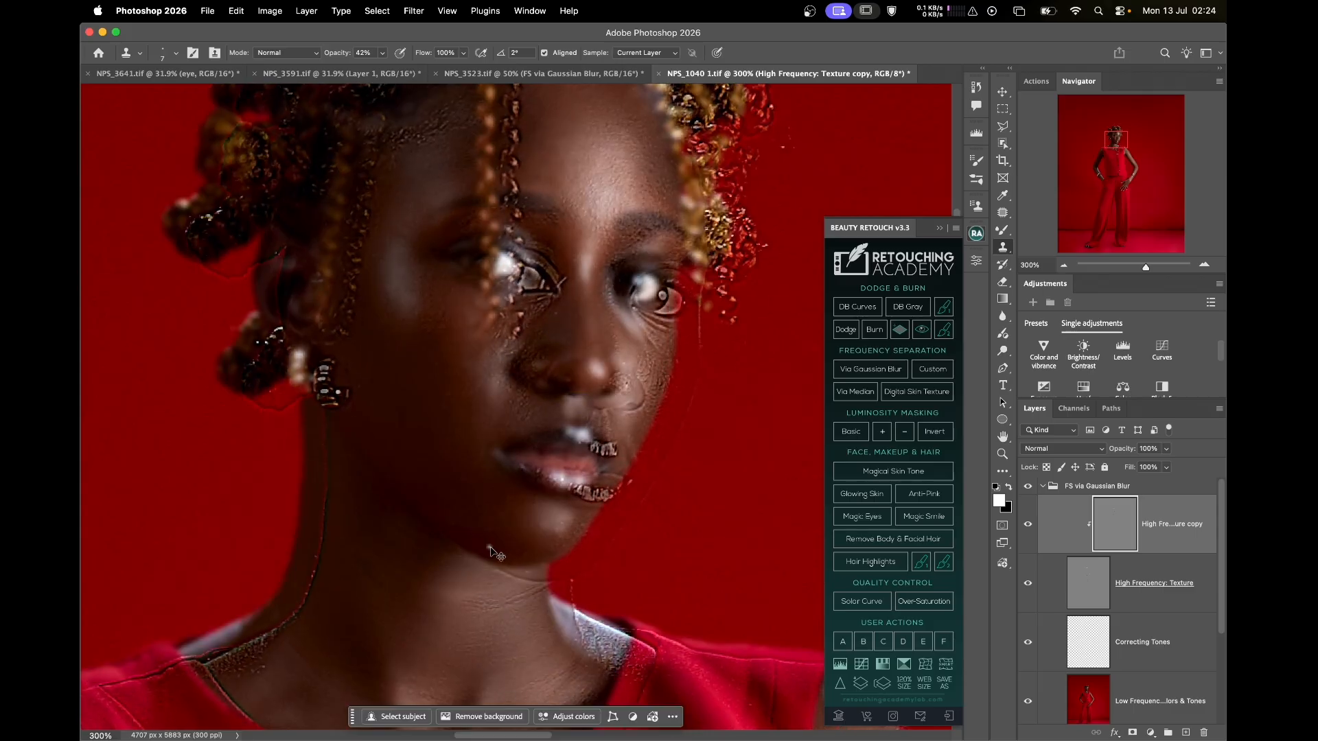
{"action": "key", "text": "super+z"}
- Compare the portrait with and without the "FS via Gaussian Blur" group and examine the skin at 200%
{"action": "key", "text": "super+0"}
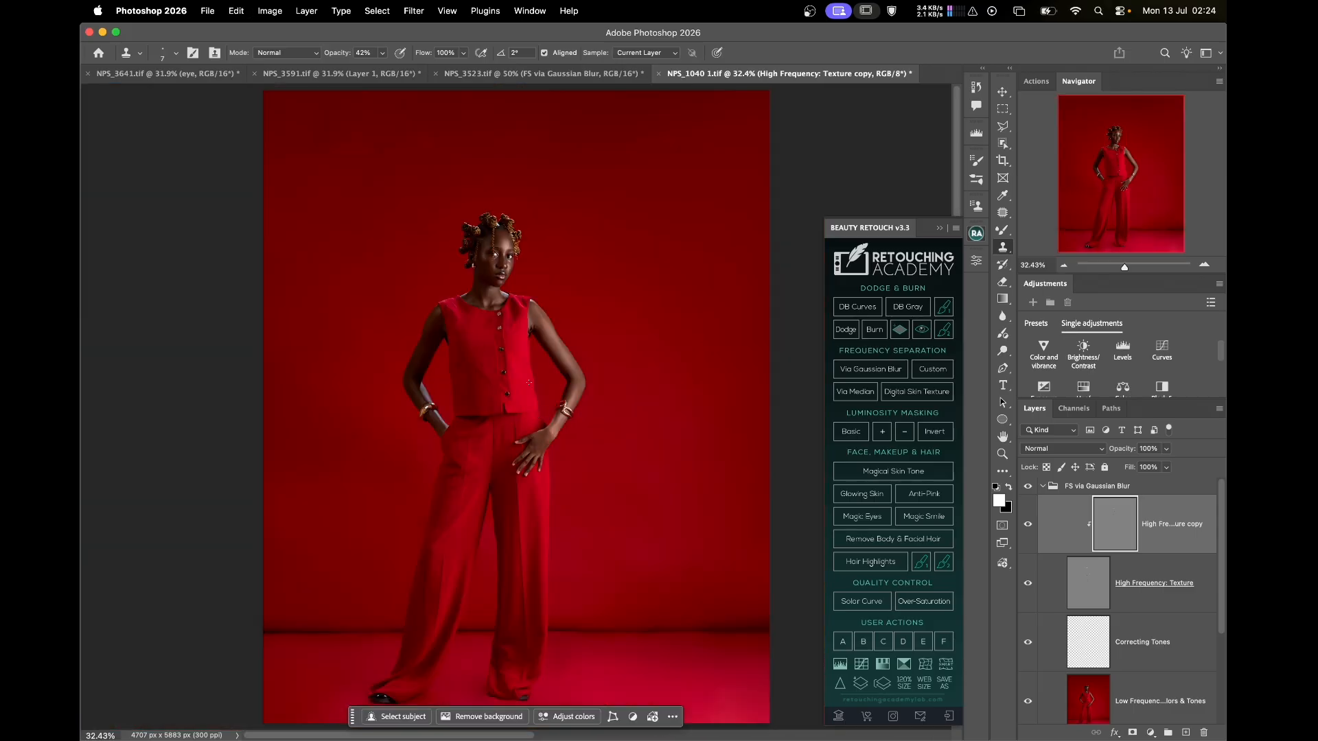
{"action": "left_click", "coordinate": [1042, 488]}
{"action": "left_click", "coordinate": [1028, 488]}
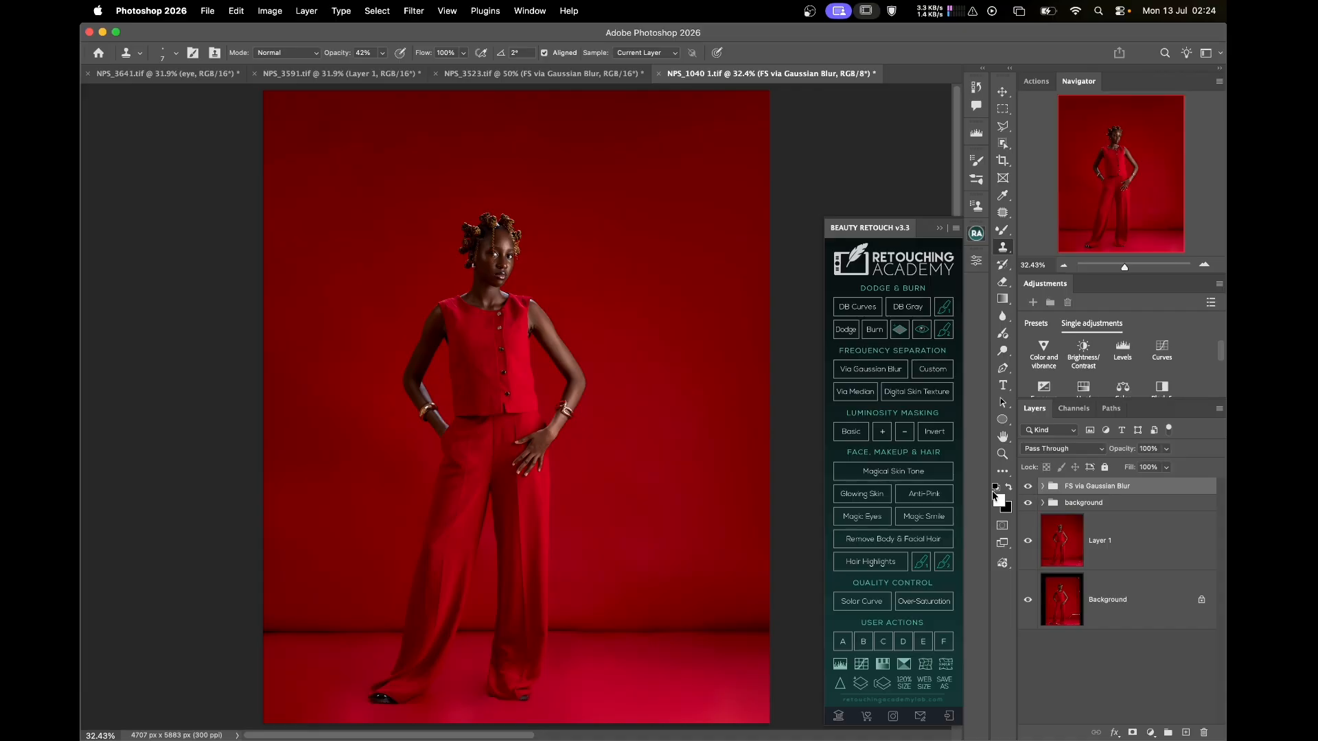
{"action": "key", "text": "super+equal"}
{"action": "key", "text": "super+equal"}
{"action": "key", "text": "super+equal"}
{"action": "key", "text": "super+equal"}
{"action": "key", "text": "super+equal"}
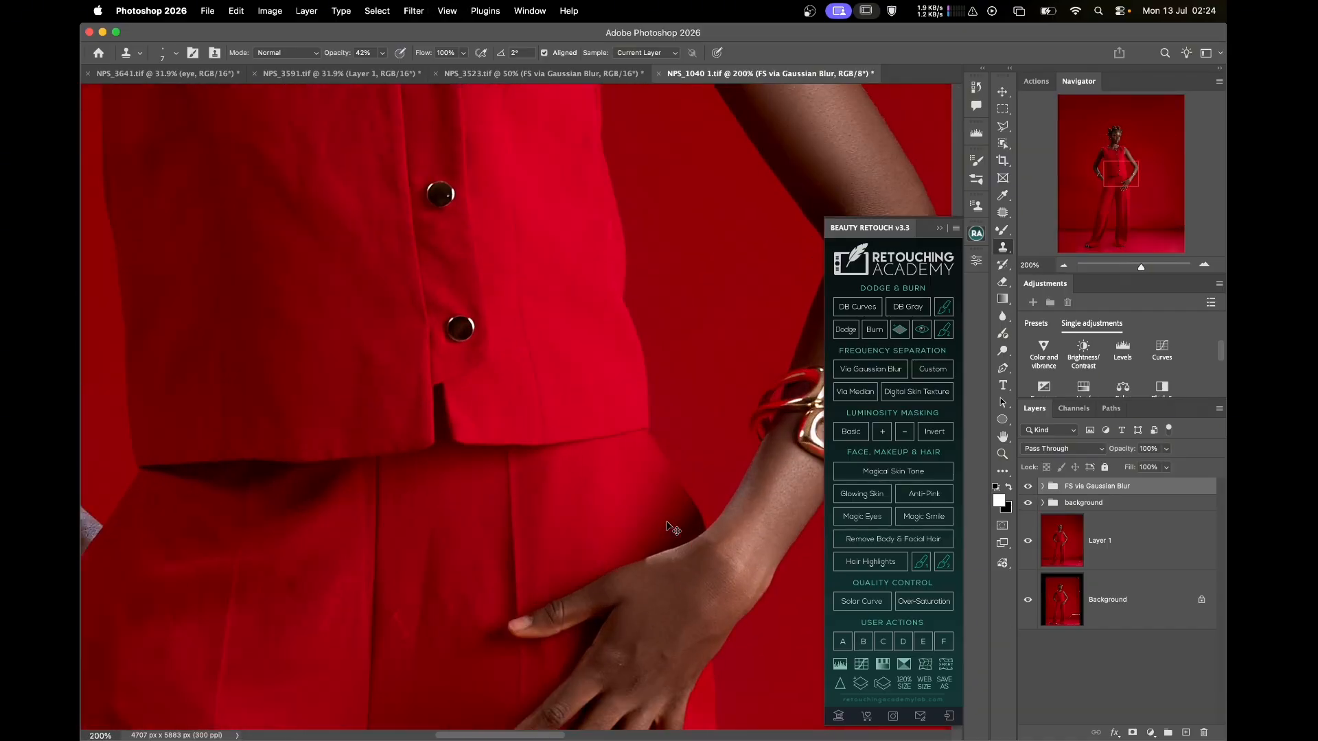
{"action": "scroll", "coordinate": [629, 399], "scroll_direction": "up", "scroll_amount": 20}
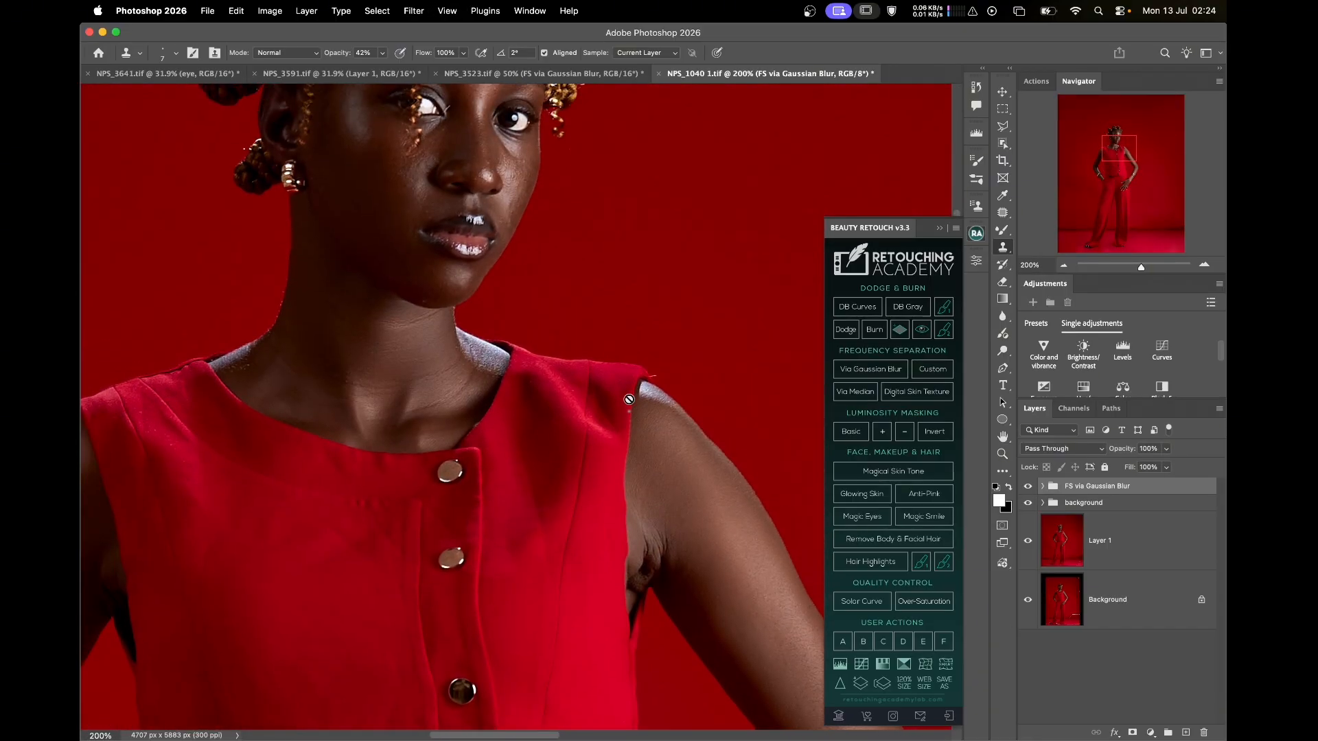
{"action": "scroll", "coordinate": [628, 399], "scroll_direction": "up", "scroll_amount": 2}
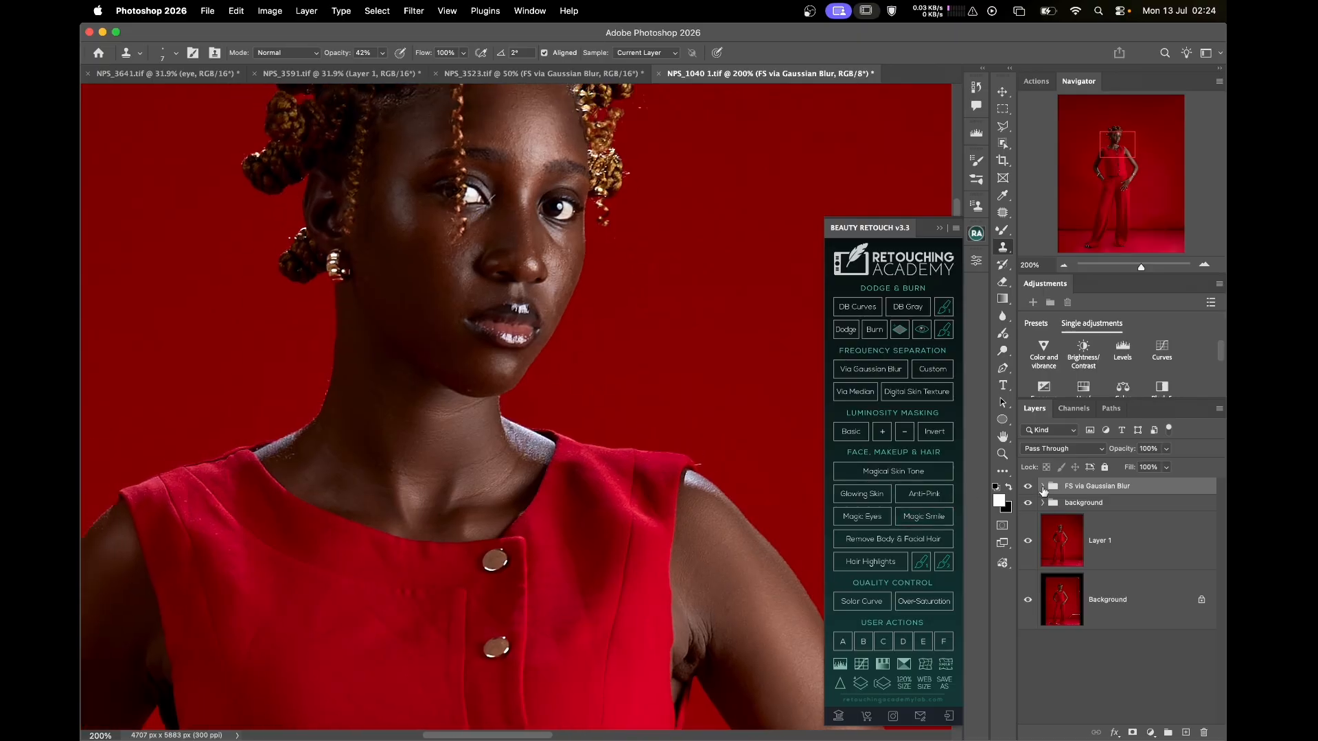
- Select the "Correcting Tones" layer in the frequency separation group and hide the "High Frequency: Texture" layer
{"action": "left_click", "coordinate": [1043, 486]}
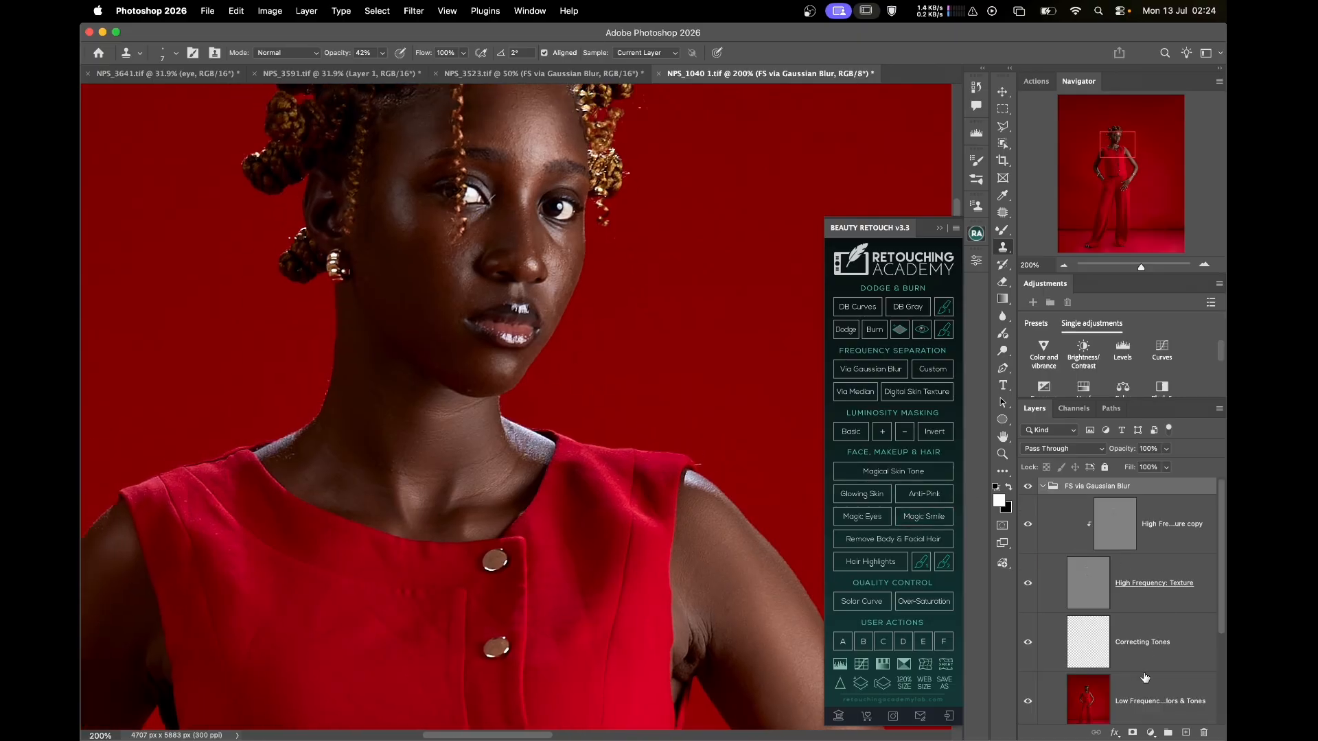
{"action": "left_click", "coordinate": [1167, 695]}
{"action": "left_click", "coordinate": [1173, 634]}
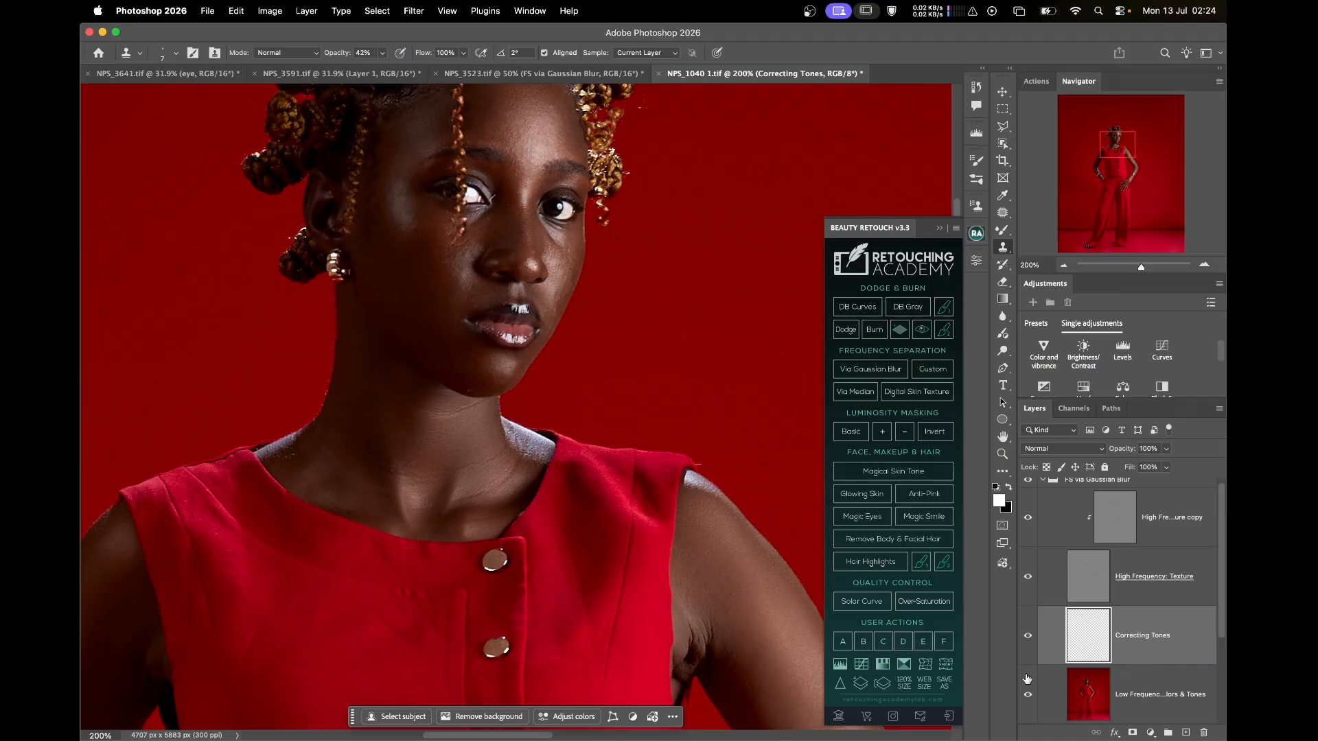
{"action": "left_click", "coordinate": [1024, 581]}
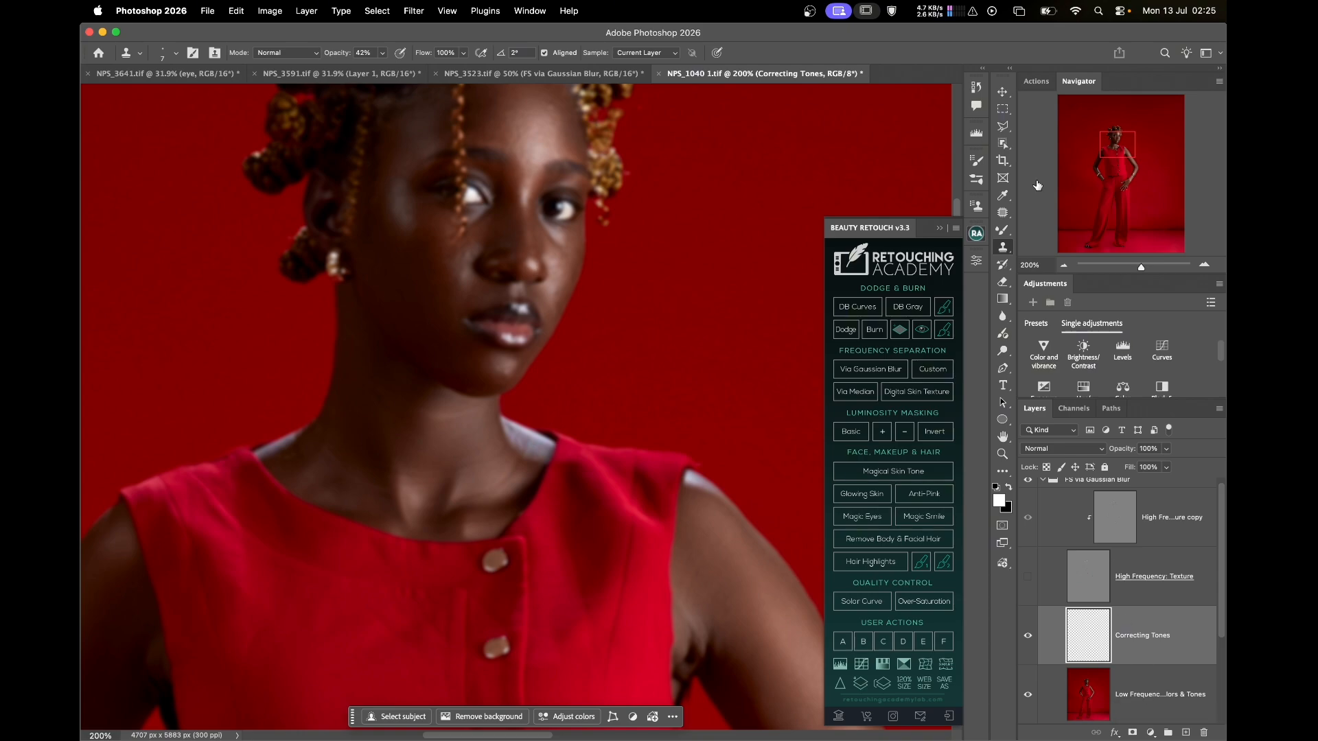
- Make a large soft Mixer Brush stroke over the face and neck on "Correcting Tones", and reduce the brush to about 45 px
{"action": "left_click", "coordinate": [1002, 230]}
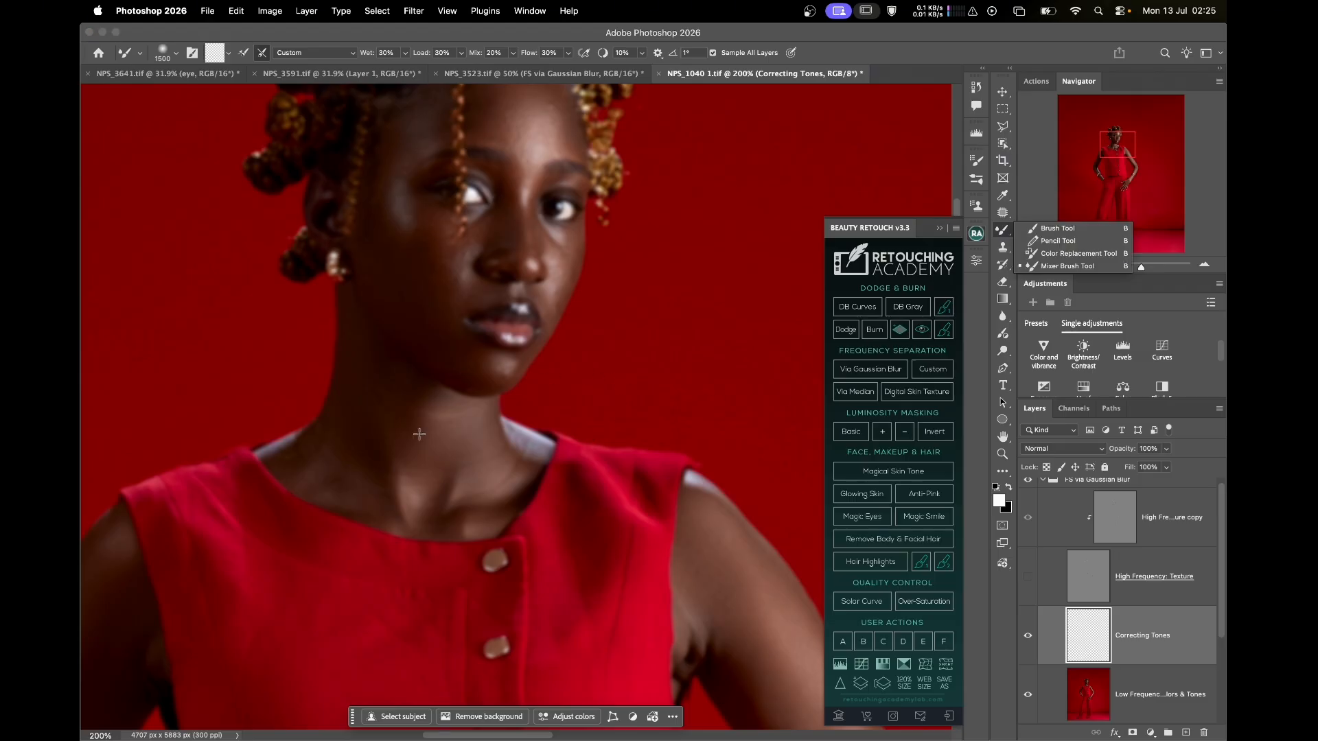
{"action": "left_click_drag", "start_coordinate": [426, 336], "coordinate": [439, 298]}
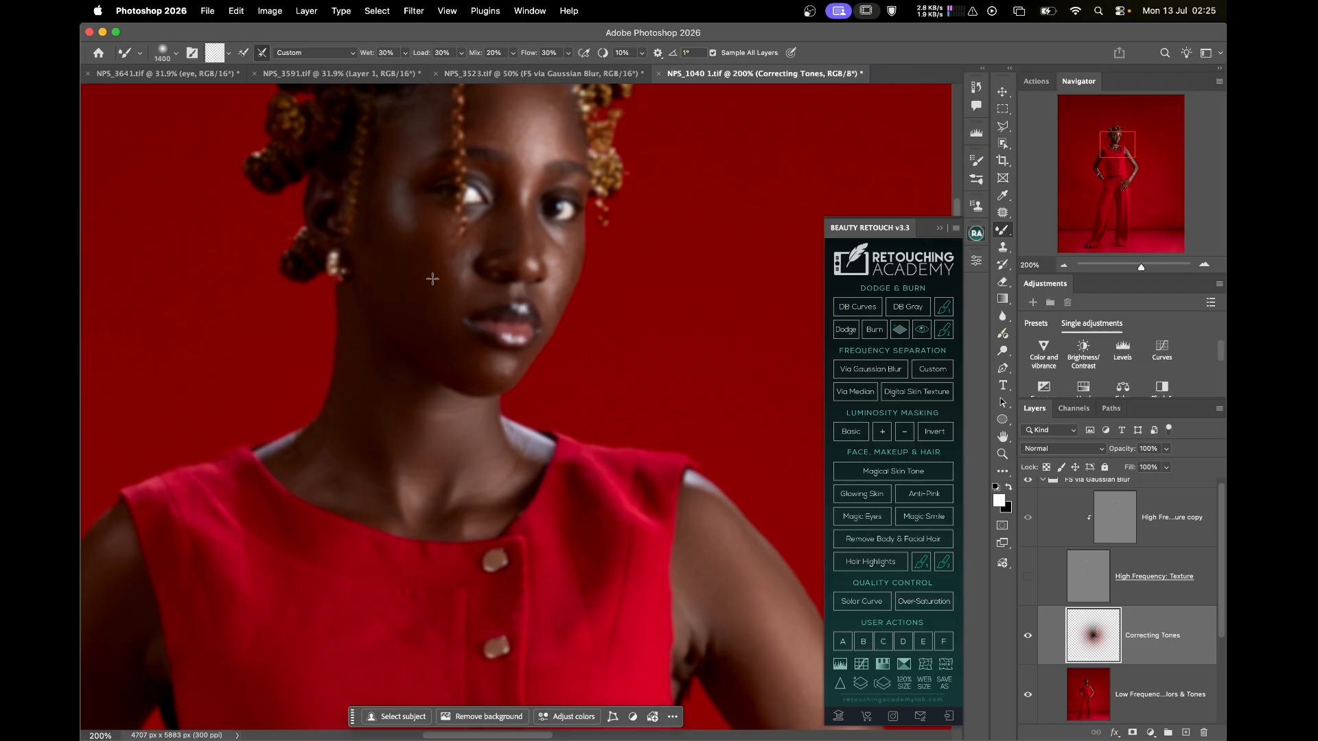
{"action": "key", "text": "["}
{"action": "key", "text": "["}
{"action": "key", "text": "["}
{"action": "key", "text": "["}
{"action": "key", "text": "["}
{"action": "key", "text": "["}
{"action": "key", "text": "["}
{"action": "key", "text": "["}
{"action": "key", "text": "["}
{"action": "key", "text": "["}
{"action": "key", "text": "["}
{"action": "key", "text": "["}
{"action": "key", "text": "["}
{"action": "key", "text": "["}
{"action": "key", "text": "["}
{"action": "key", "text": "["}
{"action": "key", "text": "["}
{"action": "key", "text": "["}
{"action": "key", "text": "["}
- Blend the tone transitions on the chin and cheeks with the Mixer Brush, varying its size around 40 to 45 px
{"action": "mouse_move", "coordinate": [1108, 130]}
{"action": "left_mouse_down"}
{"action": "mouse_move", "coordinate": [821, 341]}
{"action": "mouse_move", "coordinate": [755, 353]}
{"action": "left_mouse_up"}
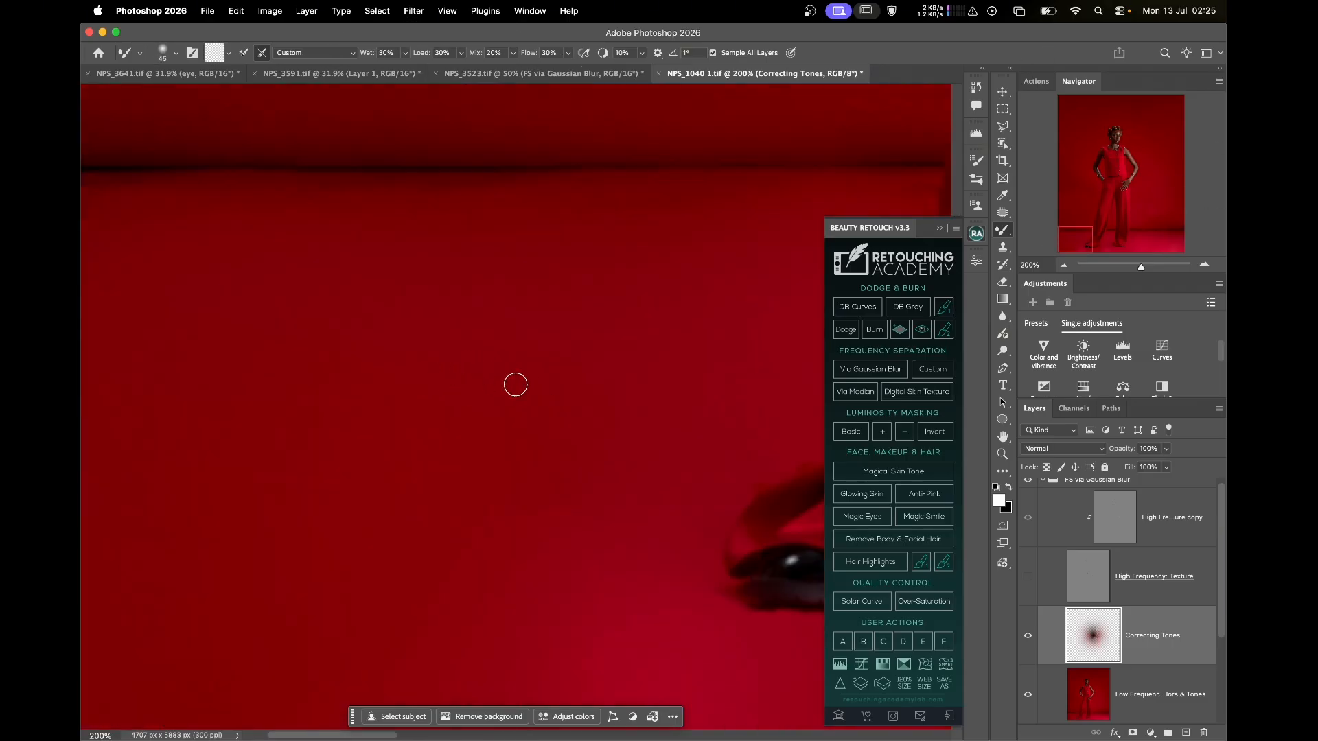
{"action": "left_click_drag", "start_coordinate": [571, 301], "coordinate": [517, 440]}
{"action": "left_click_drag", "start_coordinate": [639, 204], "coordinate": [535, 446]}
{"action": "left_click_drag", "start_coordinate": [624, 265], "coordinate": [535, 481]}
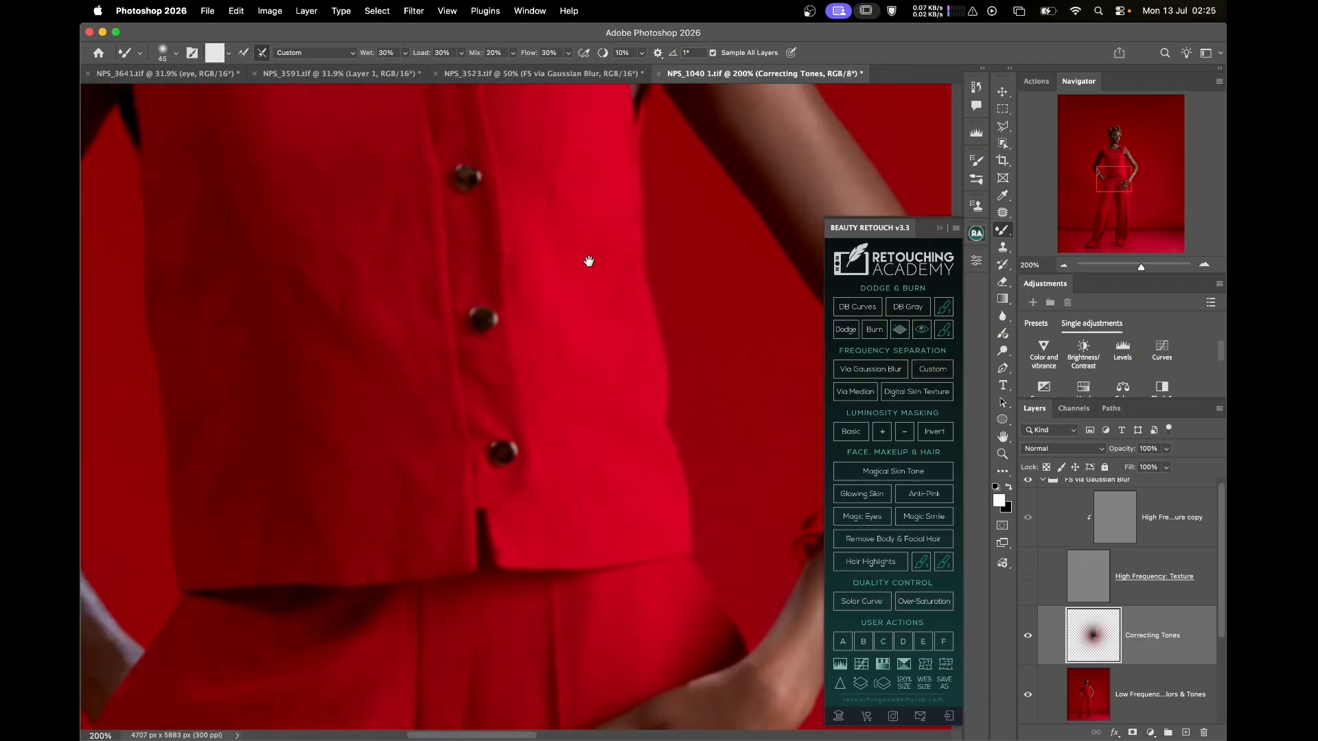
{"action": "left_click_drag", "start_coordinate": [591, 300], "coordinate": [549, 507]}
{"action": "left_click_drag", "start_coordinate": [613, 374], "coordinate": [668, 496]}
{"action": "key", "text": "["}
{"action": "key", "text": "["}
{"action": "key", "text": "["}
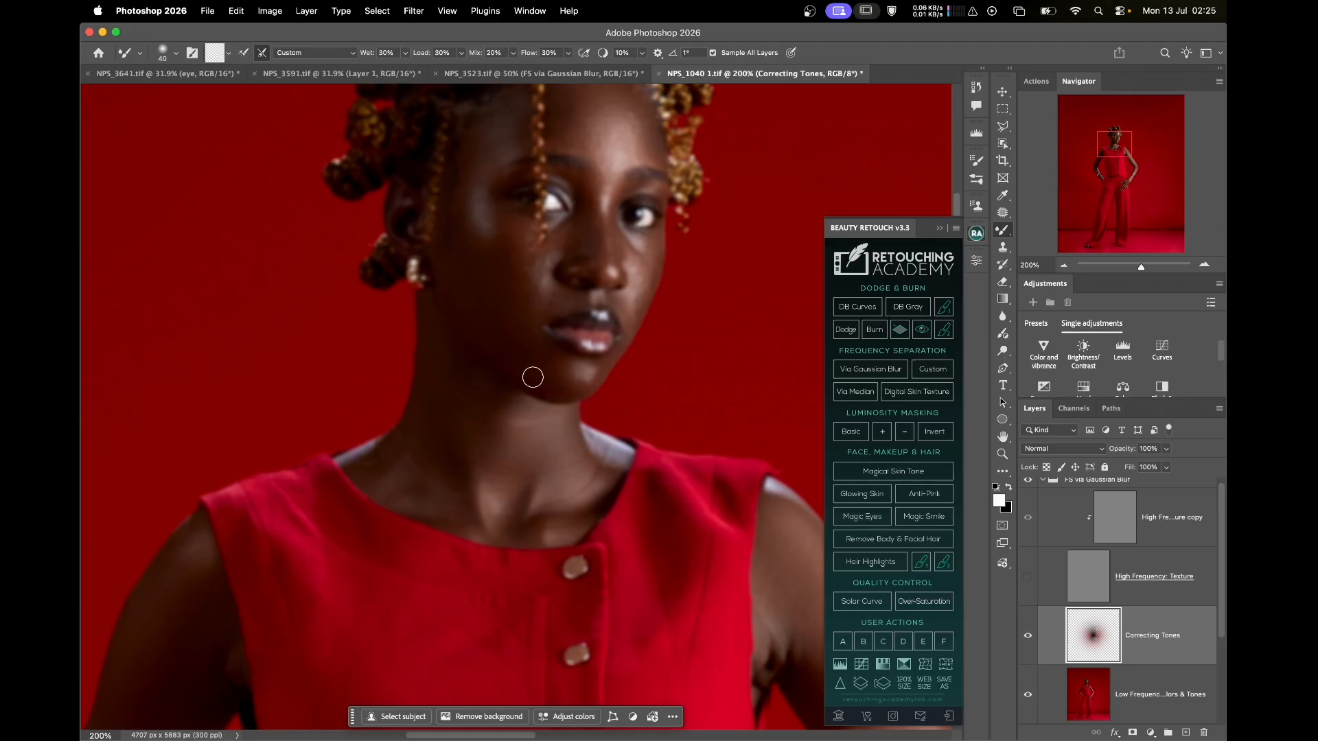
{"action": "key", "text": "]"}
{"action": "key", "text": "]"}
{"action": "key", "text": "]"}
{"action": "key", "text": "bracketright"}
{"action": "key", "text": "bracketright"}
{"action": "key", "text": "bracketleft"}
{"action": "key", "text": "bracketleft"}
{"action": "key", "text": "bracketright"}
{"action": "key", "text": "bracketright"}
{"action": "key", "text": "bracketright"}
{"action": "key", "text": "bracketleft"}
{"action": "key", "text": "bracketleft"}
{"action": "key", "text": "bracketleft"}
{"action": "key", "text": "bracketleft"}
{"action": "key", "text": "bracketleft"}
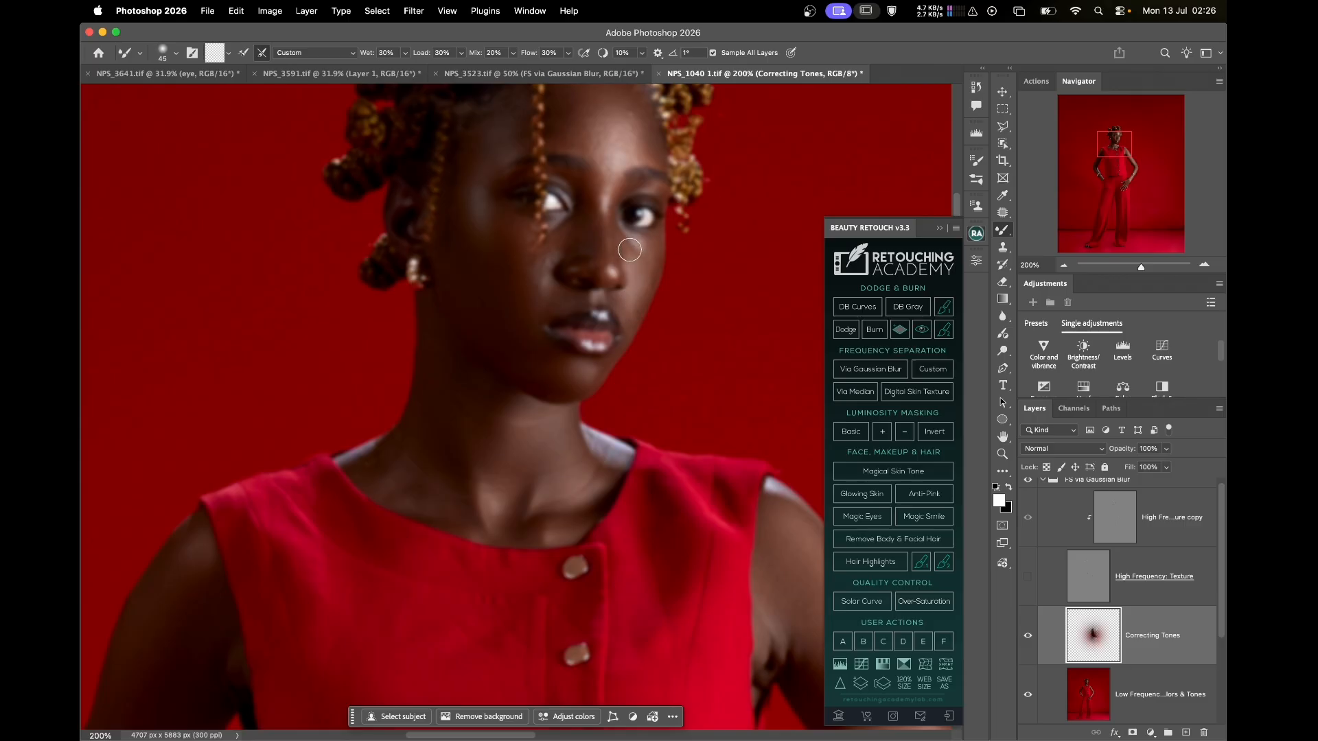
- Blend the tones from under the eye up to the forehead with the Mixer Brush, enlarging it to about 80 px
{"action": "key", "text": "bracketright"}
{"action": "key", "text": "bracketleft"}
{"action": "key", "text": "bracketright"}
{"action": "key", "text": "bracketright"}
{"action": "key", "text": "bracketright"}
{"action": "key", "text": "bracketright"}
{"action": "scroll", "coordinate": [607, 147], "scroll_direction": "up", "scroll_amount": 2}
{"action": "key", "text": "bracketright"}
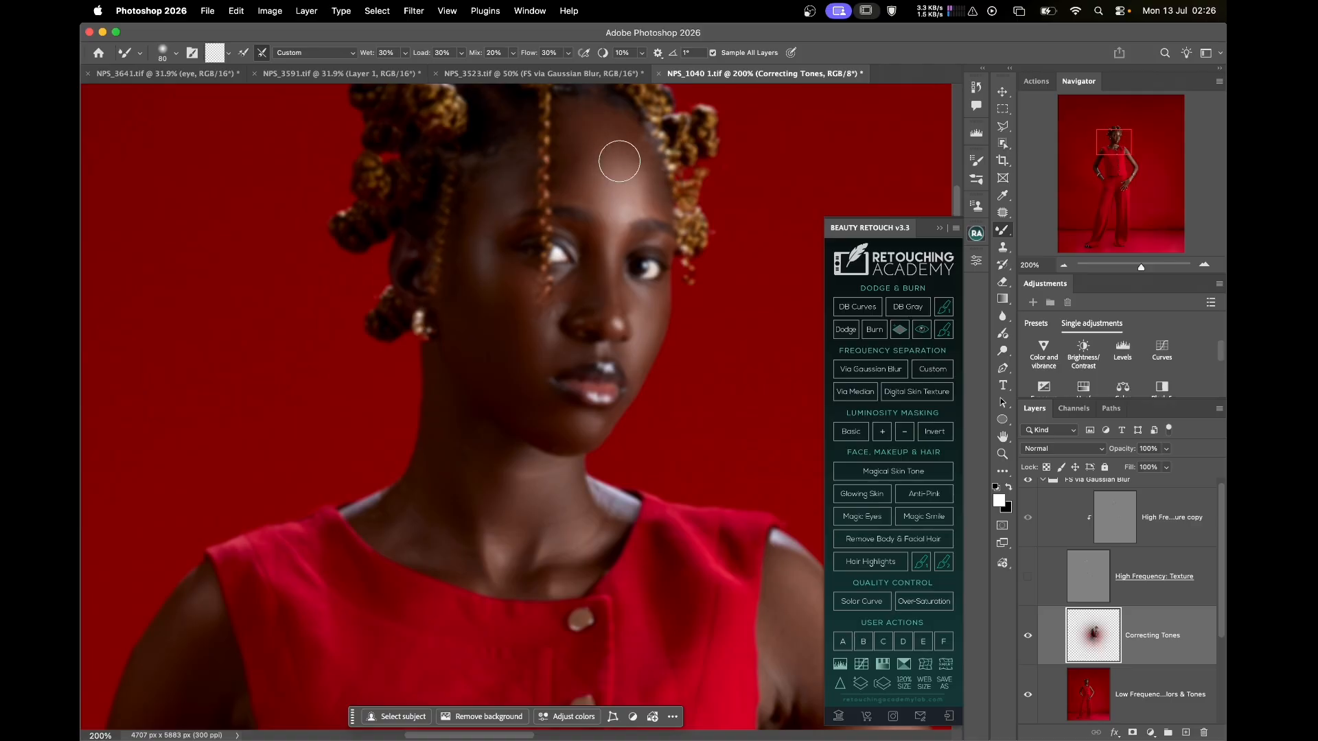
- Smooth the forehead, cheek and jaw tones with the Mixer Brush, varying its size up to about 125 px
{"action": "key", "text": "bracketleft"}
{"action": "key", "text": "bracketleft"}
{"action": "key", "text": "bracketright"}
{"action": "key", "text": "bracketright"}
{"action": "key", "text": "bracketleft"}
{"action": "key", "text": "bracketleft"}
{"action": "key", "text": "bracketleft"}
{"action": "key", "text": "bracketright"}
{"action": "key", "text": "bracketleft"}
{"action": "key", "text": "bracketleft"}
{"action": "key", "text": "bracketright"}
{"action": "key", "text": "bracketright"}
{"action": "key", "text": "bracketright"}
{"action": "key", "text": "bracketright"}
{"action": "key", "text": "bracketright"}
{"action": "key", "text": "bracketright"}
{"action": "key", "text": "bracketright"}
{"action": "key", "text": "bracketright"}
{"action": "key", "text": "bracketleft"}
{"action": "key", "text": "bracketleft"}
{"action": "key", "text": "bracketleft"}
{"action": "key", "text": "bracketleft"}
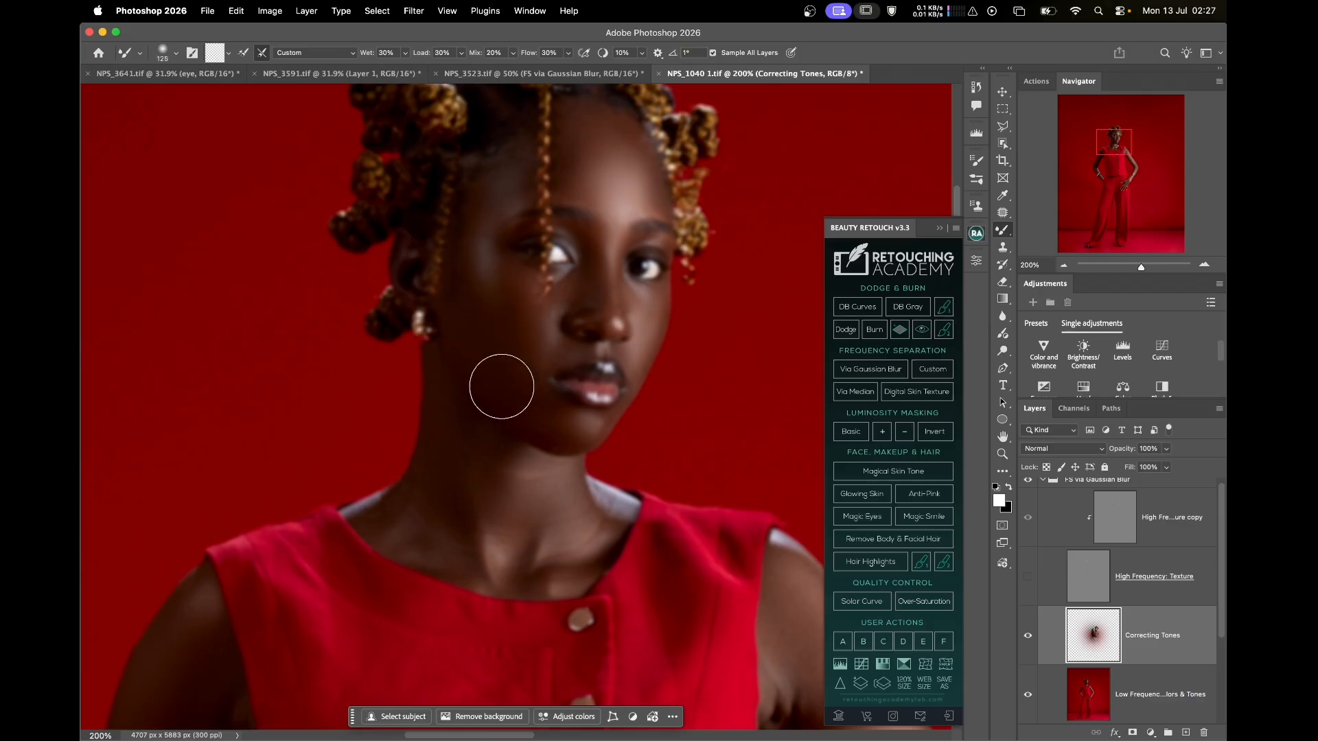
- Blend the remaining forehead tones and the neck and collarbone shadows with the Mixer Brush, reducing it to about 45 px
{"action": "key", "text": "bracketleft"}
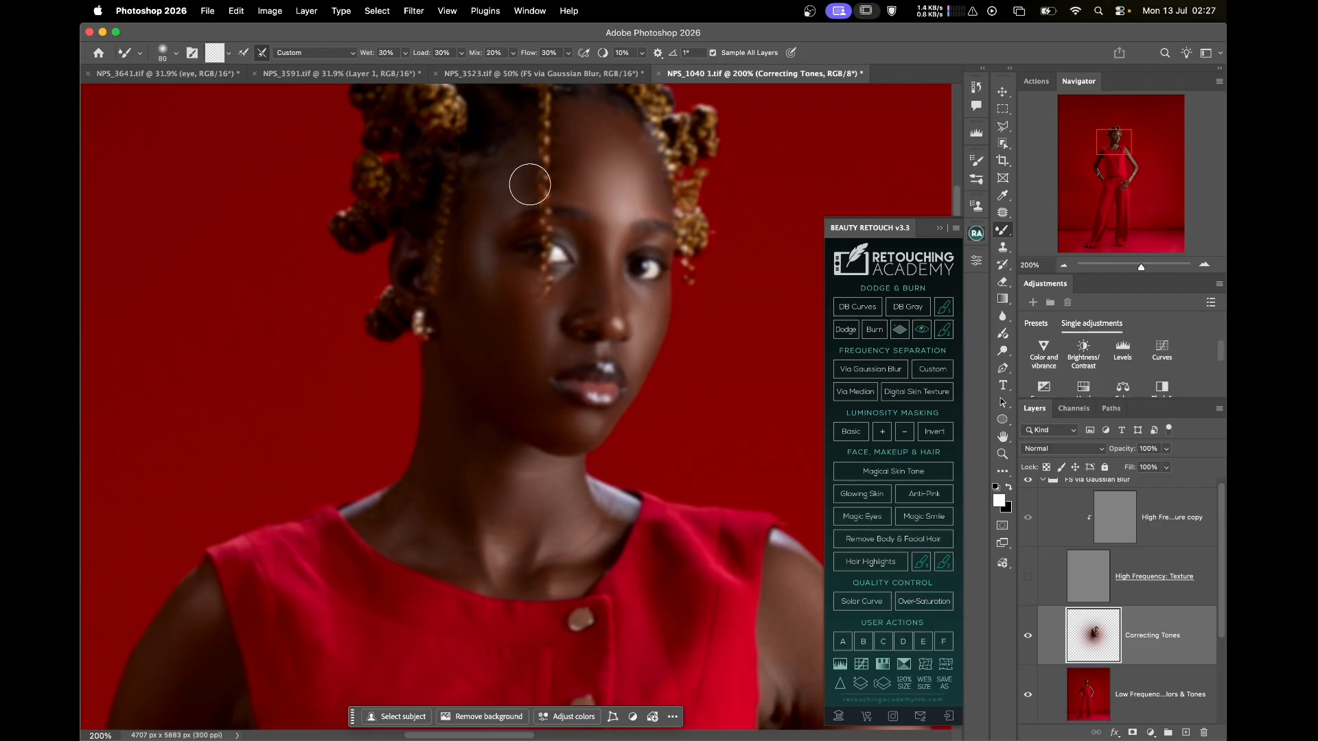
{"action": "key", "text": "bracketleft"}
{"action": "key", "text": "bracketleft"}
{"action": "key", "text": "bracketleft"}
{"action": "key", "text": "bracketright"}
{"action": "key", "text": "bracketleft"}
{"action": "key", "text": "bracketright"}
{"action": "key", "text": "bracketright"}
{"action": "key", "text": "bracketright"}
{"action": "key", "text": "bracketright"}
{"action": "key", "text": "bracketleft"}
{"action": "key", "text": "bracketleft"}
{"action": "key", "text": "bracketleft"}
{"action": "key", "text": "bracketleft"}
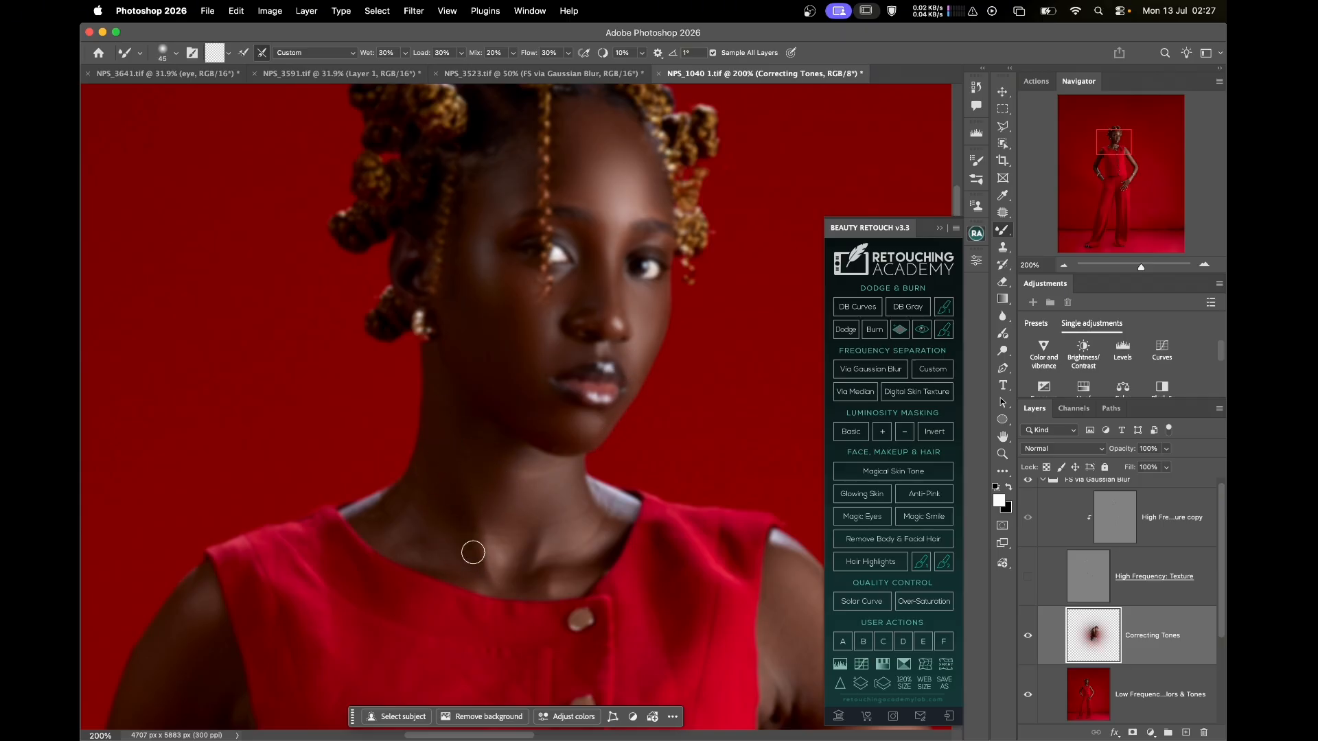
- Even out the tones along the neck and shoulder line with the Mixer Brush at about 60 to 70 px
{"action": "key", "text": "bracketright"}
{"action": "key", "text": "bracketleft"}
{"action": "key", "text": "bracketright"}
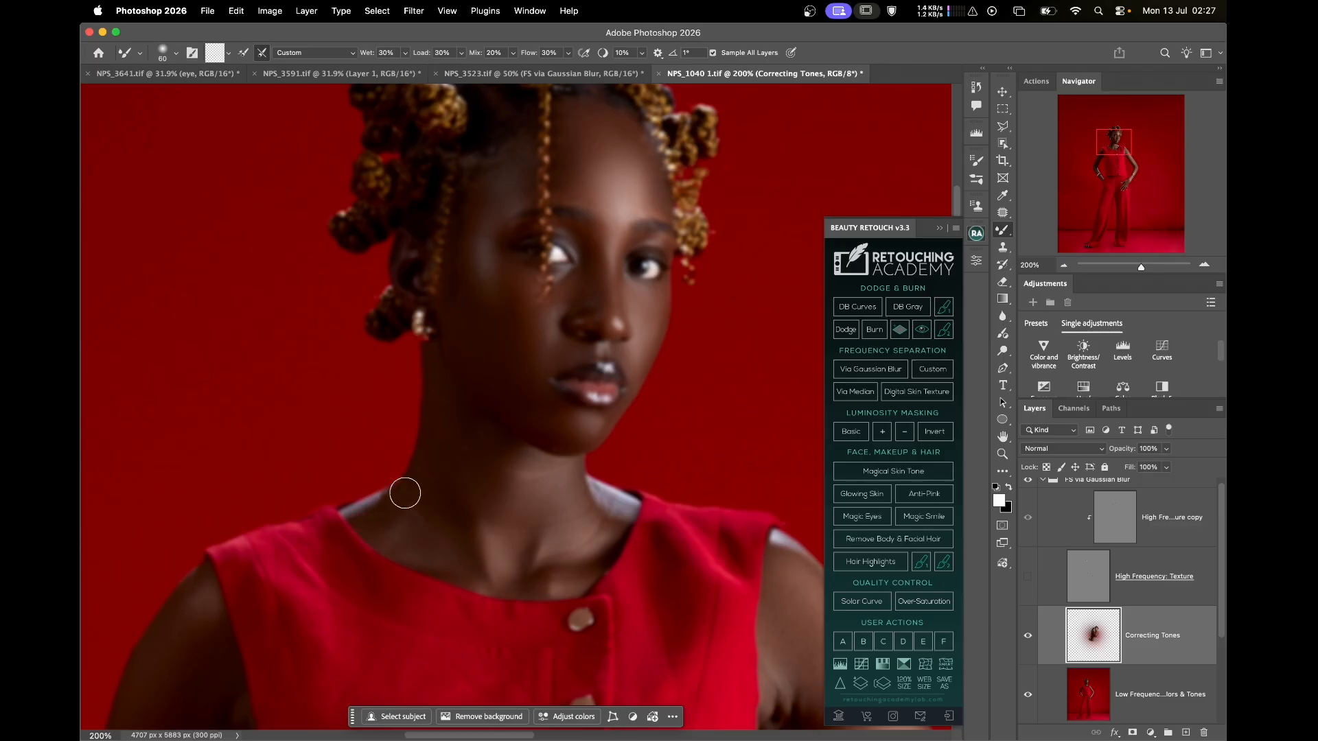
{"action": "key", "text": "bracketright"}
{"action": "key", "text": "bracketright"}
{"action": "key", "text": "bracketleft"}
- Smooth the tones of the arm with the braceleted hand on the thigh, down to the wrist, using an 80 to 100 px Mixer Brush
{"action": "scroll", "coordinate": [592, 556], "scroll_direction": "down", "scroll_amount": 10}
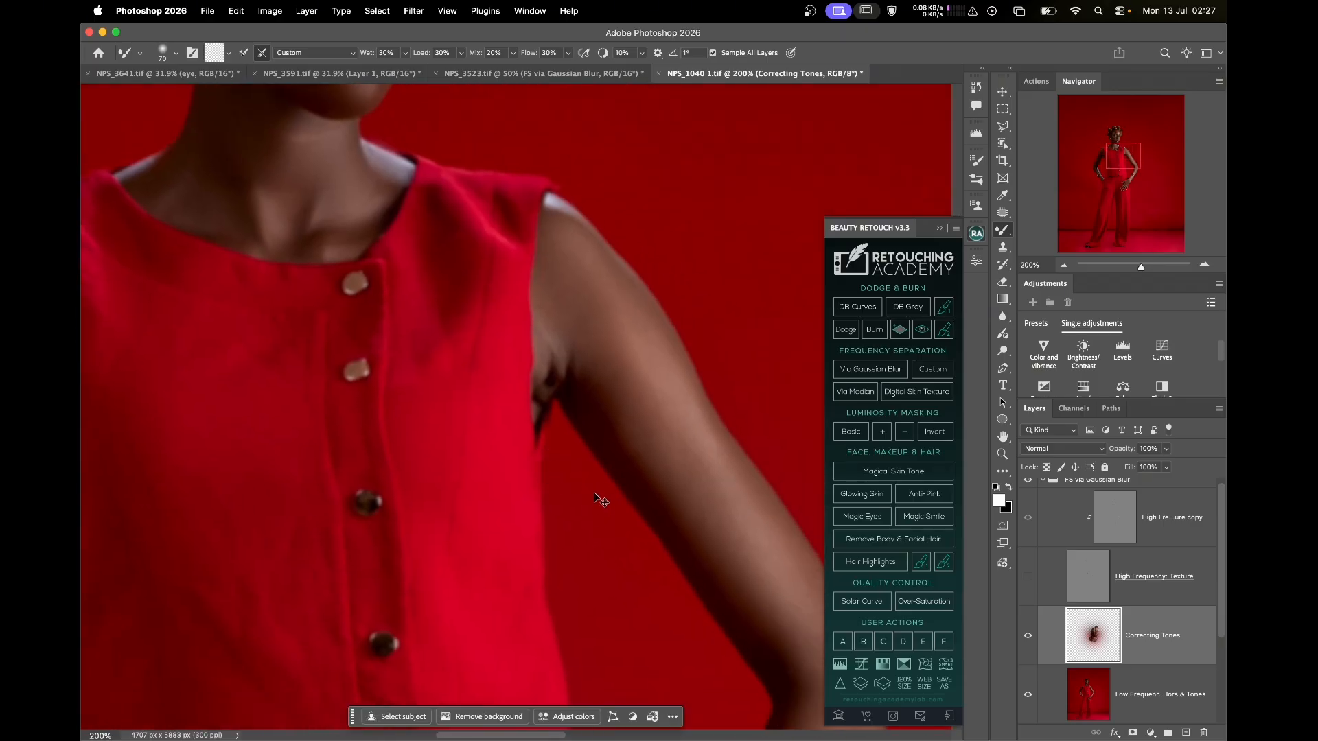
{"action": "key", "text": "super+minus"}
{"action": "key", "text": "super+minus"}
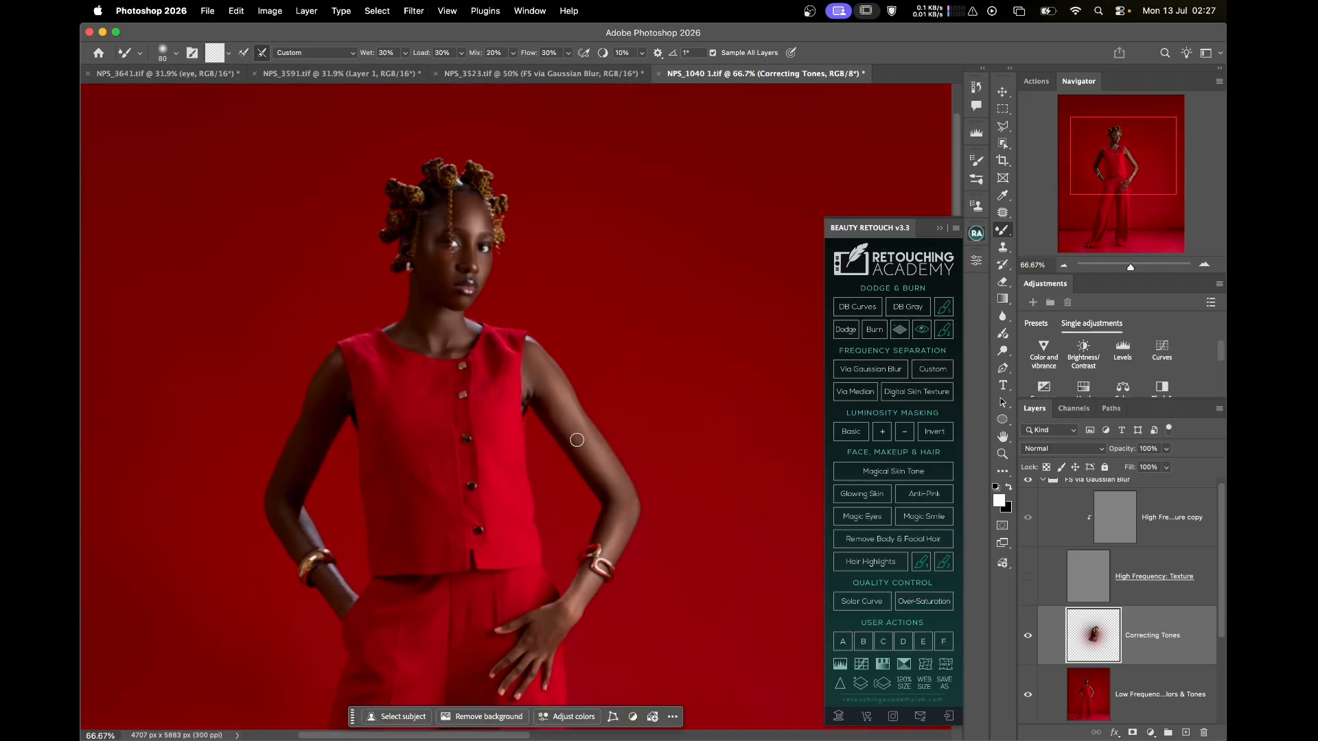
{"action": "key", "text": "bracketright"}
{"action": "key", "text": "bracketright"}
{"action": "key", "text": "bracketleft"}
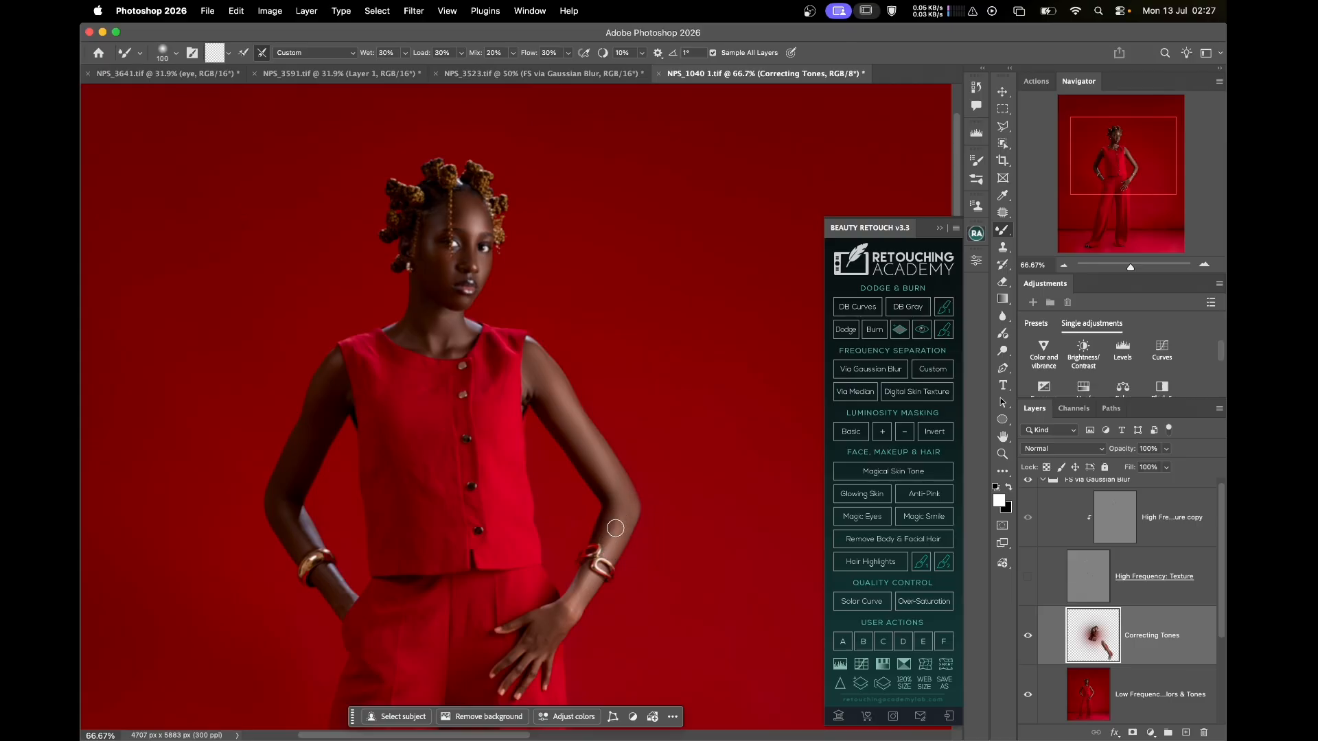
{"action": "key", "text": "bracketleft"}
{"action": "key", "text": "bracketright"}
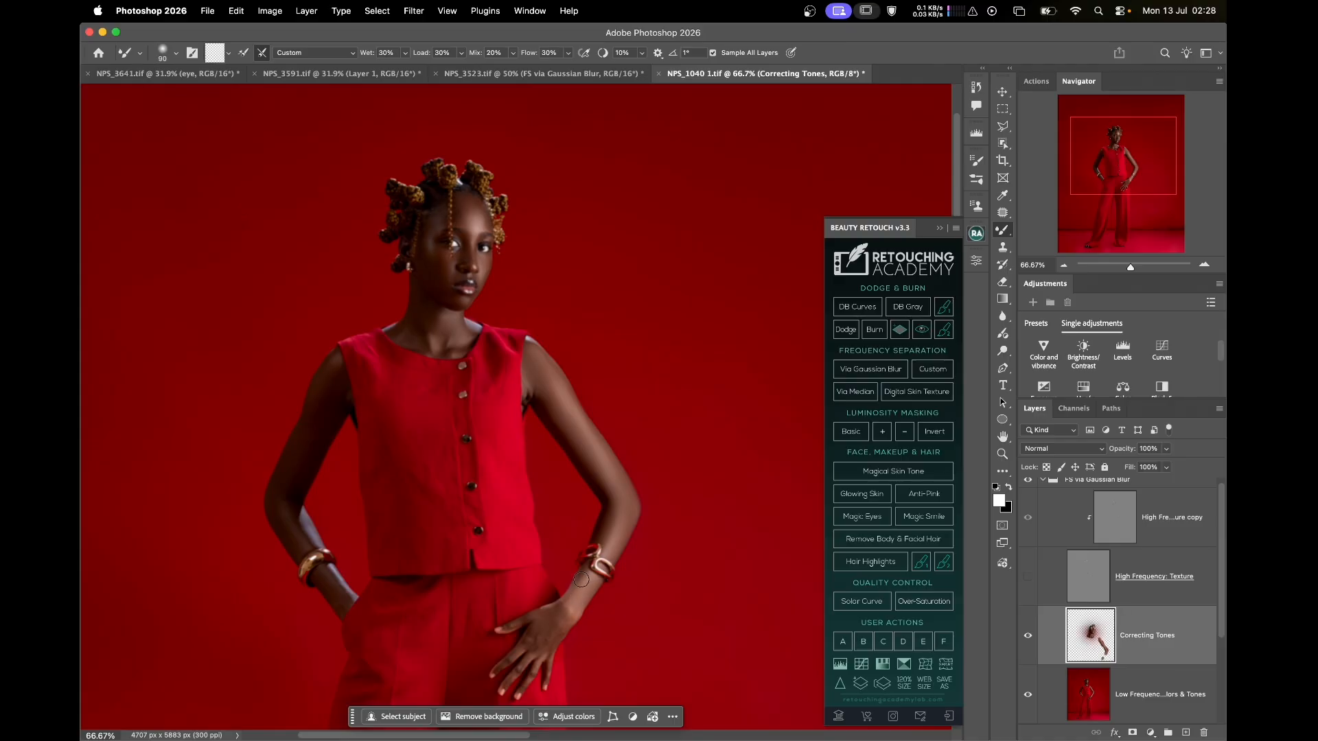
- Finish smoothing the wrist beside the bracelet on the thigh-side arm, reducing the Mixer Brush to about 60 px
{"action": "left_click_drag", "start_coordinate": [564, 605], "coordinate": [547, 626]}
{"action": "left_click_drag", "start_coordinate": [578, 551], "coordinate": [591, 512]}
{"action": "key", "text": "super+equal"}
{"action": "left_click_drag", "start_coordinate": [608, 615], "coordinate": [599, 493]}
{"action": "key", "text": "bracketleft"}
{"action": "key", "text": "bracketleft"}
{"action": "key", "text": "bracketleft"}
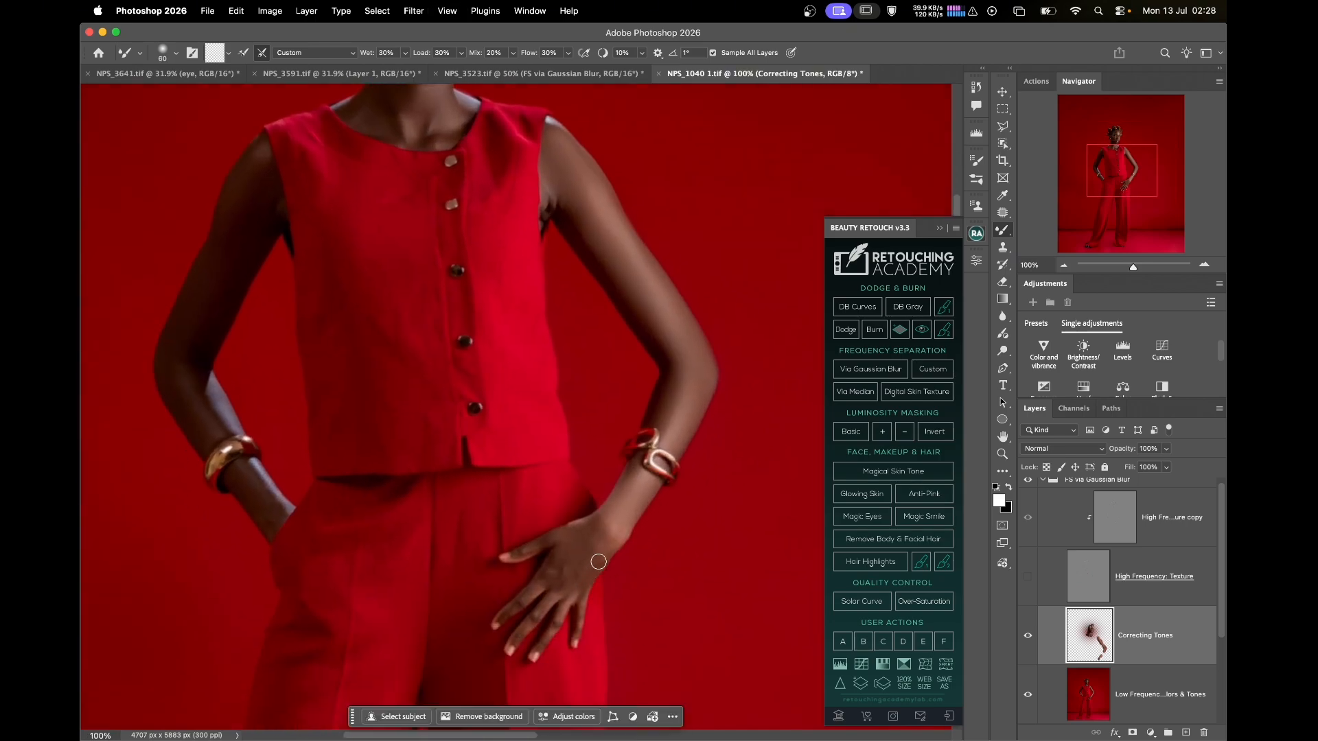
- Even out the tones on the back of the hand and the fingers with a 45 to 60 px Mixer Brush
{"action": "key", "text": "super+equal"}
{"action": "left_click_drag", "start_coordinate": [618, 588], "coordinate": [640, 527]}
{"action": "key", "text": "bracketleft"}
{"action": "key", "text": "bracketleft"}
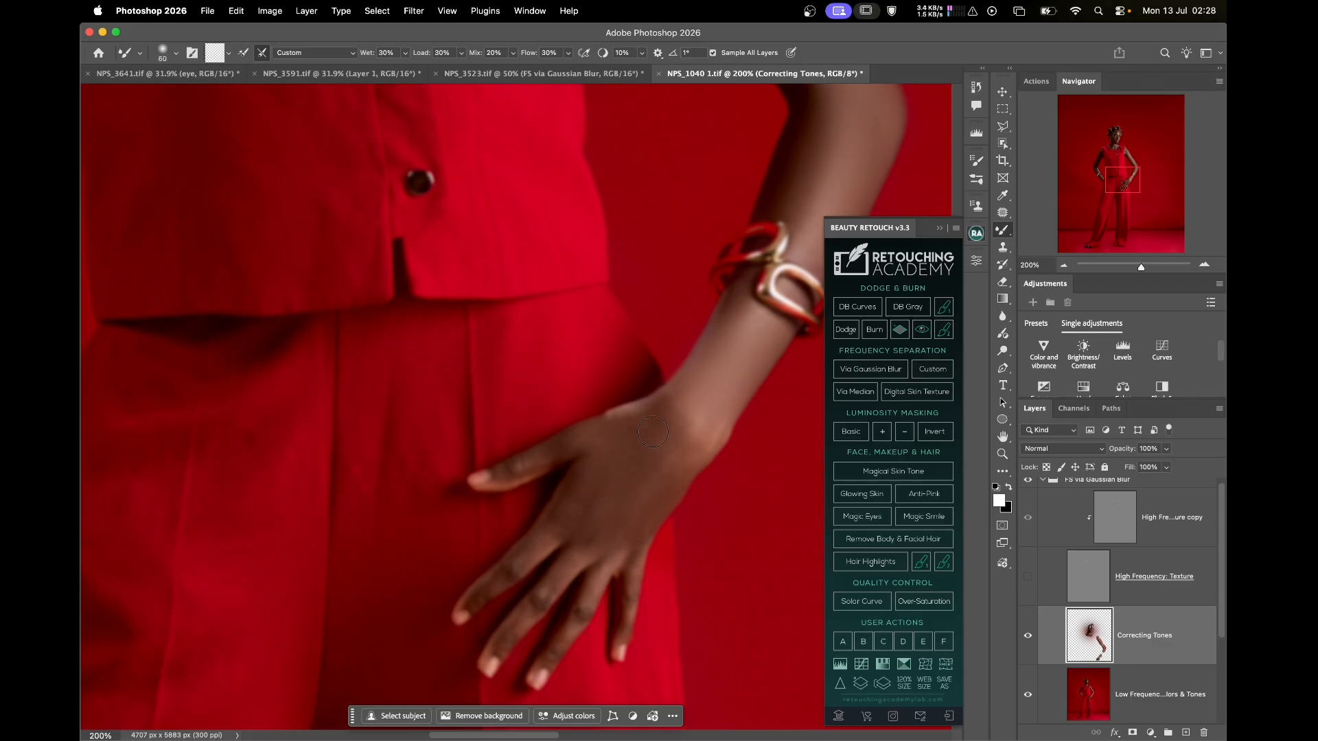
{"action": "key", "text": "bracketright"}
{"action": "key", "text": "bracketright"}
{"action": "mouse_move", "coordinate": [481, 596]}
{"action": "left_mouse_down"}
{"action": "mouse_move", "coordinate": [584, 552]}
{"action": "mouse_move", "coordinate": [520, 629]}
{"action": "left_mouse_up"}
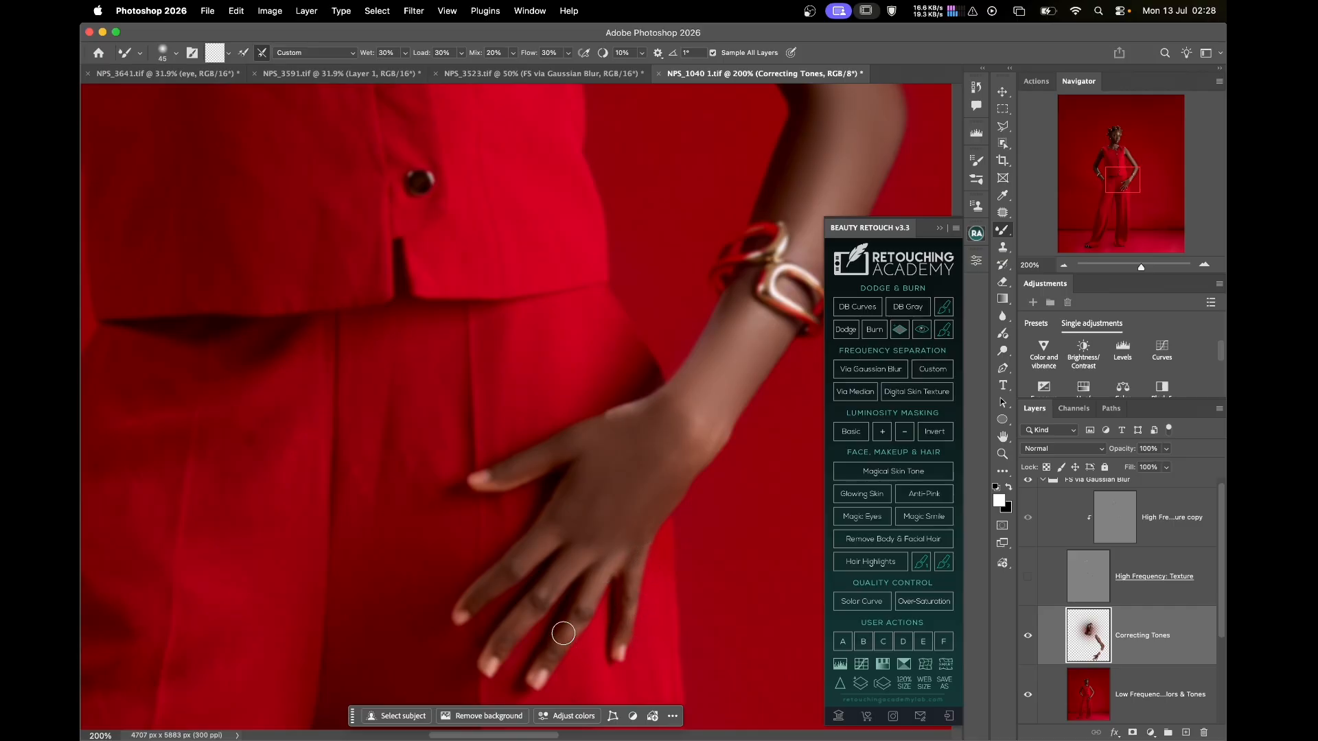
- Smooth the shoulder and upper-arm tones of the arm with the hand in the pocket, varying the Mixer Brush between about 70 and 150 px
{"action": "scroll", "coordinate": [568, 480], "scroll_direction": "left", "scroll_amount": 20}
{"action": "scroll", "coordinate": [592, 506], "scroll_direction": "up", "scroll_amount": 5}
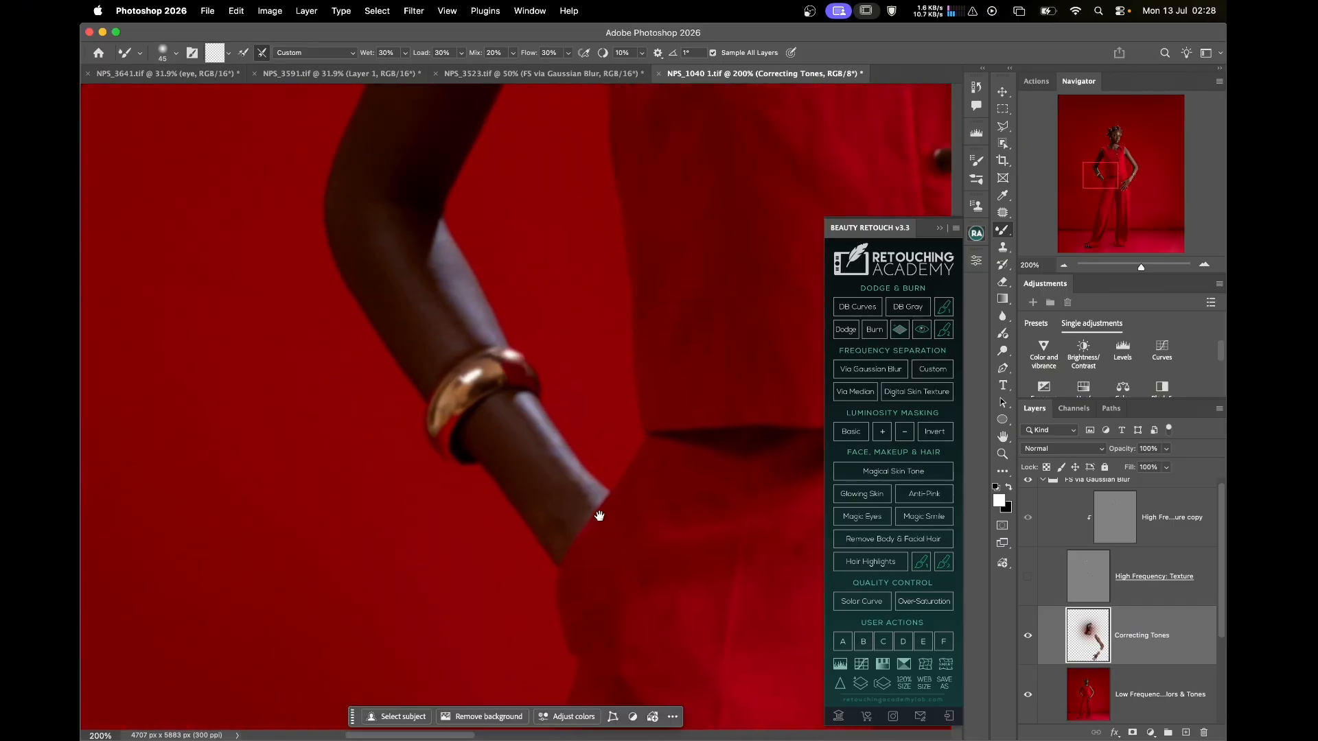
{"action": "scroll", "coordinate": [595, 484], "scroll_direction": "up", "scroll_amount": 12}
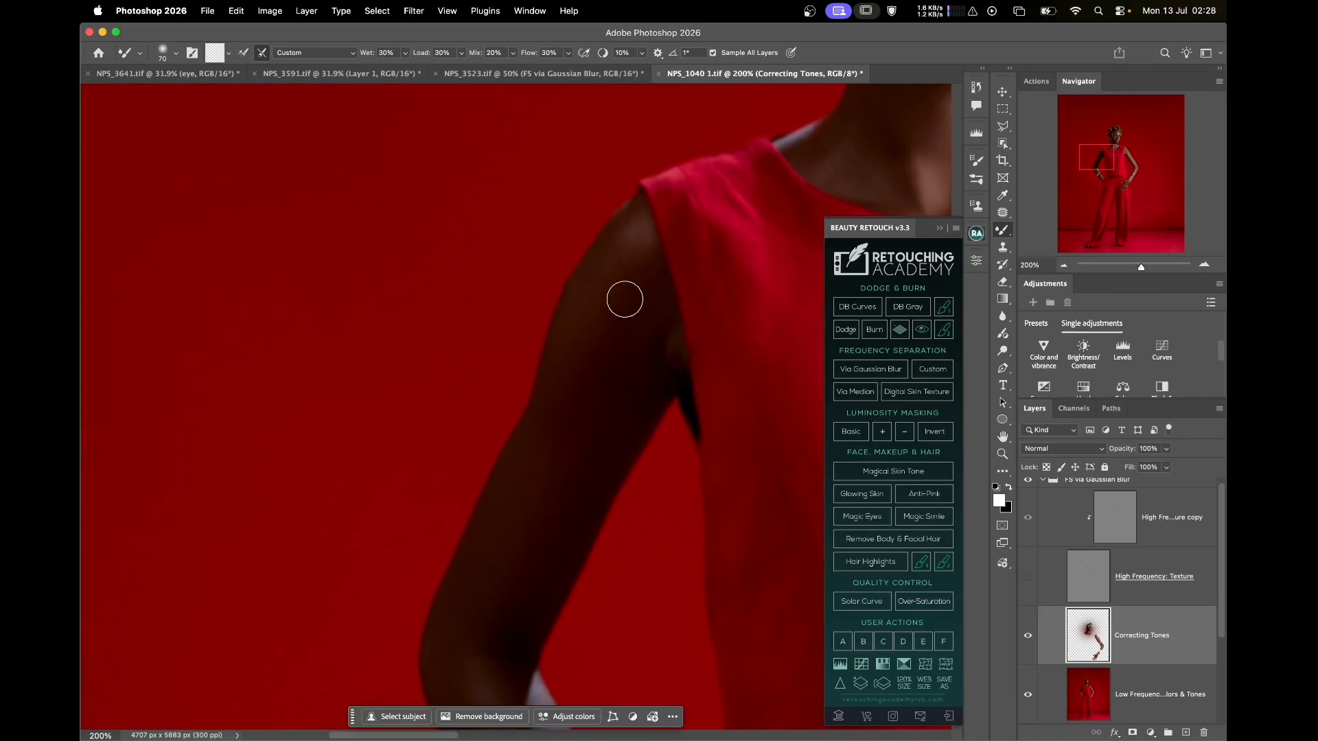
{"action": "key", "text": "bracketright"}
{"action": "key", "text": "bracketright"}
{"action": "key", "text": "bracketright"}
{"action": "key", "text": "bracketright"}
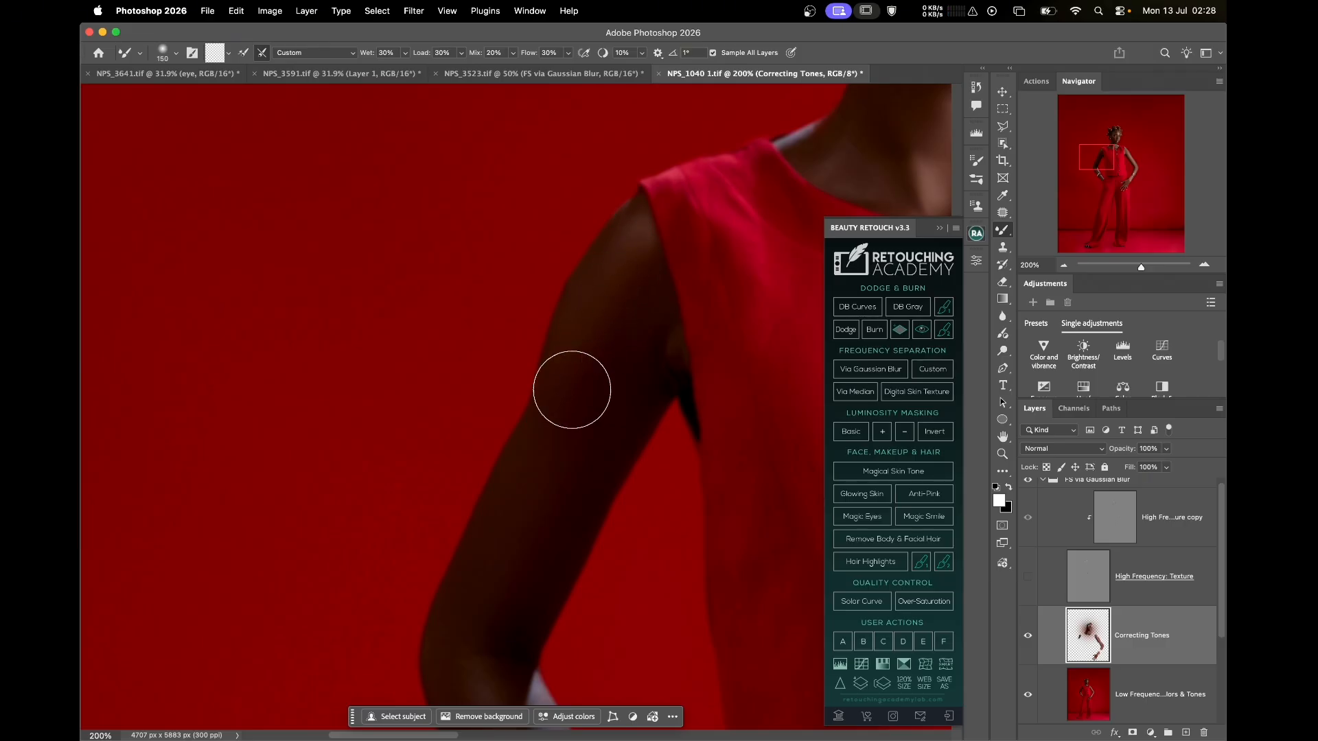
{"action": "key", "text": "bracketleft"}
{"action": "key", "text": "bracketleft"}
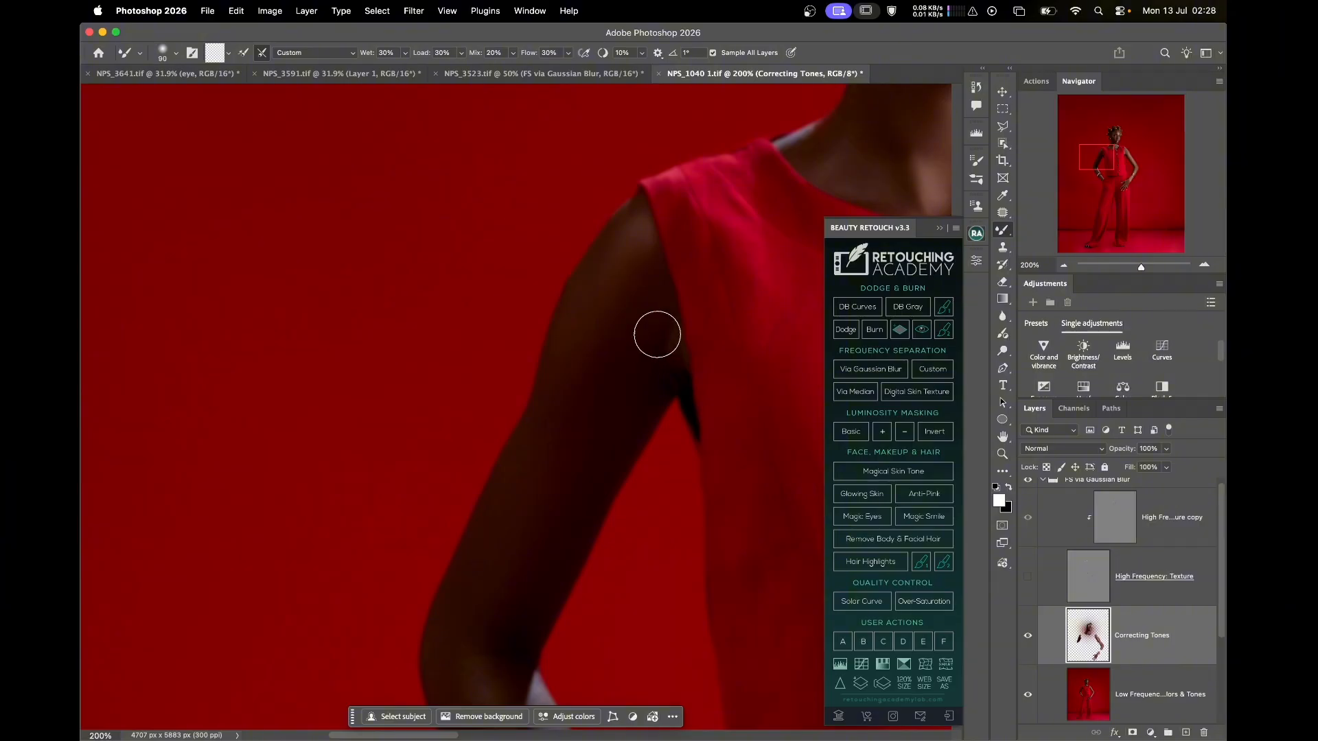
{"action": "key", "text": "bracketright"}
- Blend the tones of the same arm around the elbow and forearm down to the bangle, reducing the Mixer Brush from 125 to 90 px
{"action": "left_click_drag", "start_coordinate": [586, 492], "coordinate": [615, 350]}
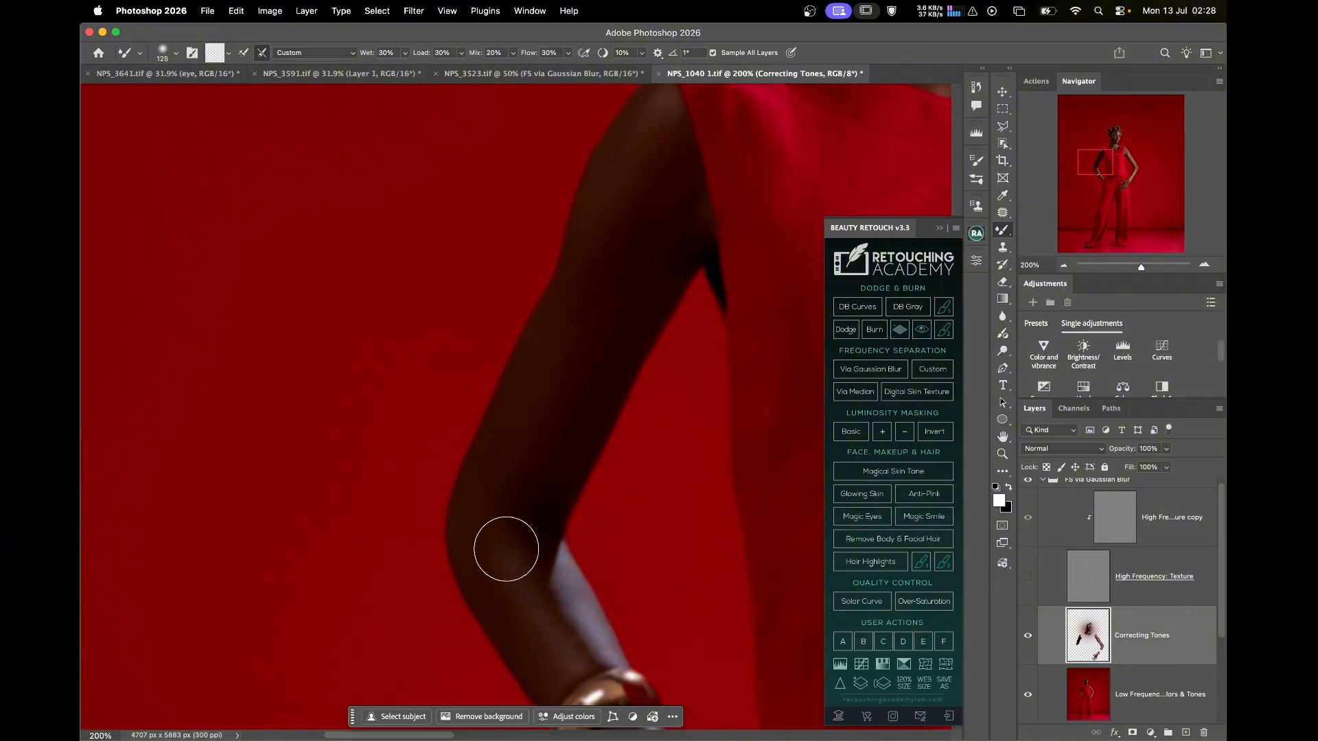
{"action": "key", "text": "bracketleft"}
{"action": "key", "text": "bracketleft"}
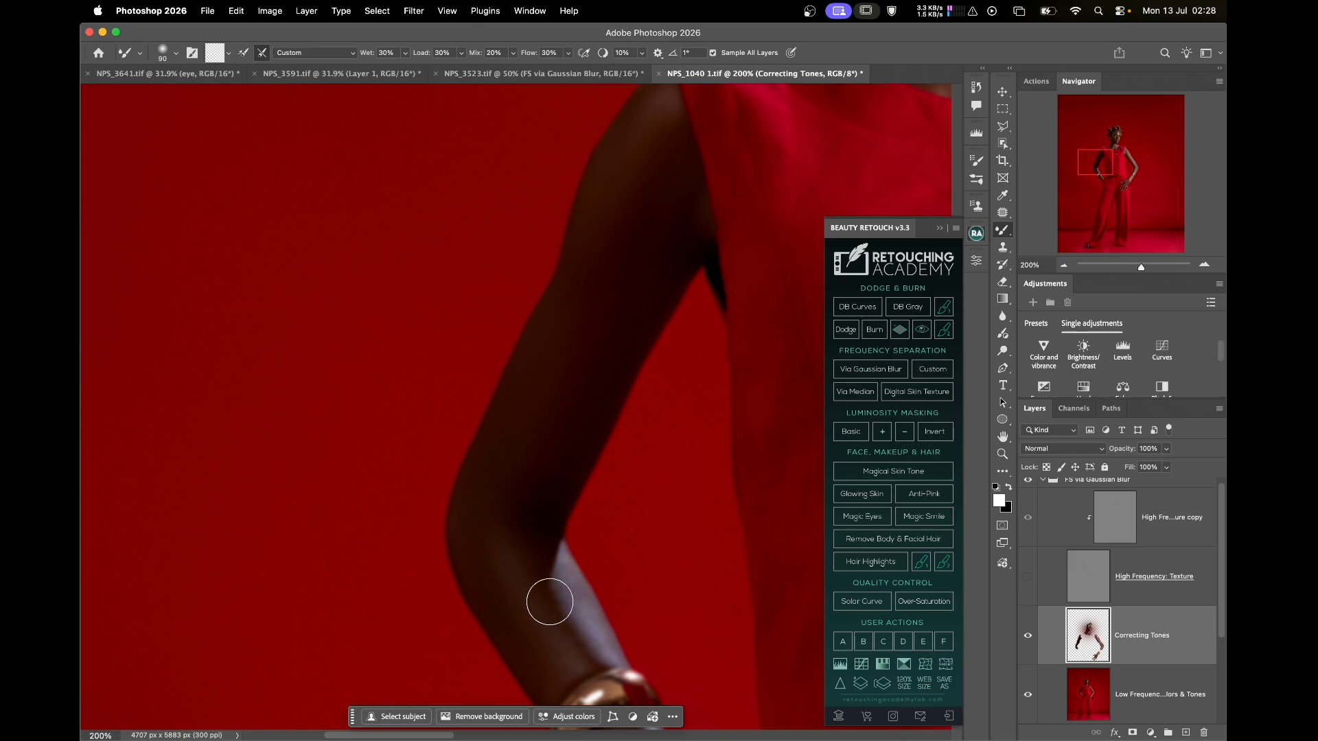
{"action": "left_click_drag", "start_coordinate": [564, 632], "coordinate": [517, 453]}
{"action": "left_click_drag", "start_coordinate": [602, 575], "coordinate": [554, 490]}
- Smooth the wrist between the bangle and the trouser pocket with the Mixer Brush at about 60 to 70 px
{"action": "key", "text": "bracketleft"}
{"action": "key", "text": "bracketleft"}
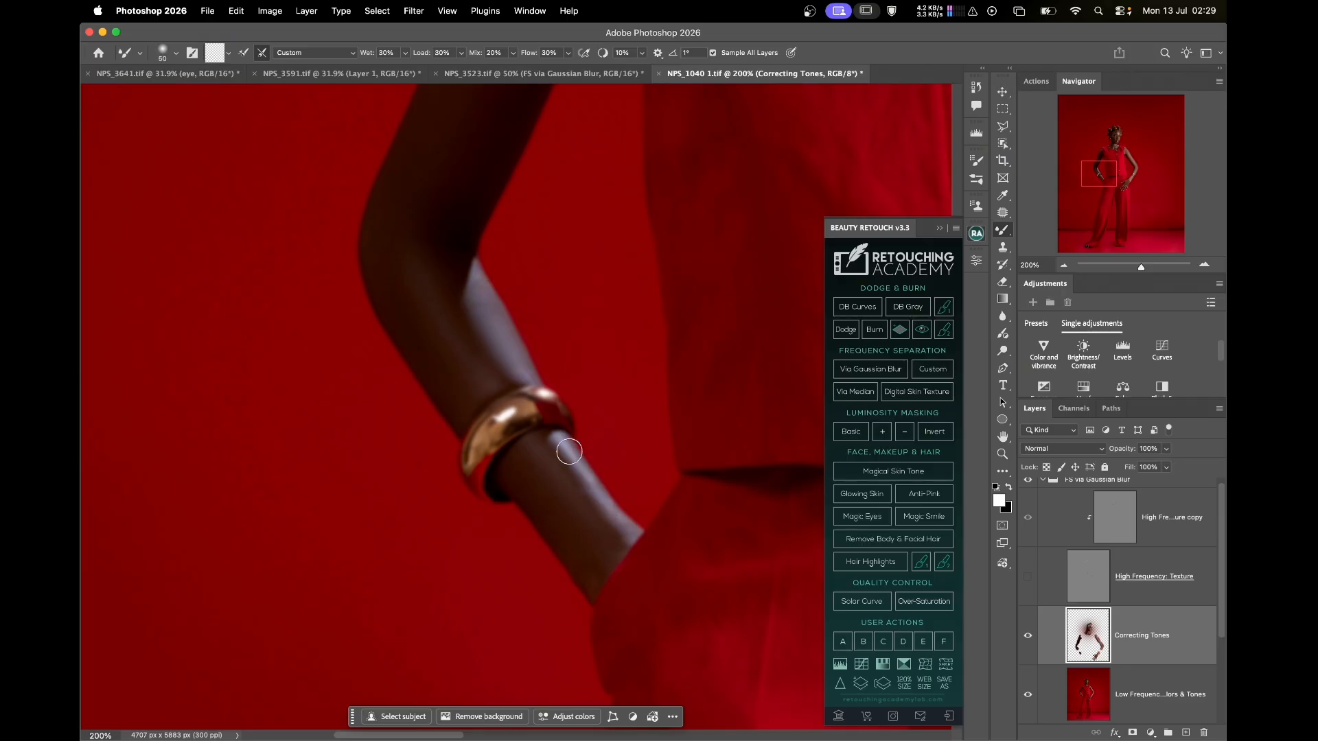
{"action": "key", "text": "bracketright"}
{"action": "key", "text": "bracketright"}
{"action": "key", "text": "bracketright"}
{"action": "key", "text": "bracketright"}
{"action": "key", "text": "bracketleft"}
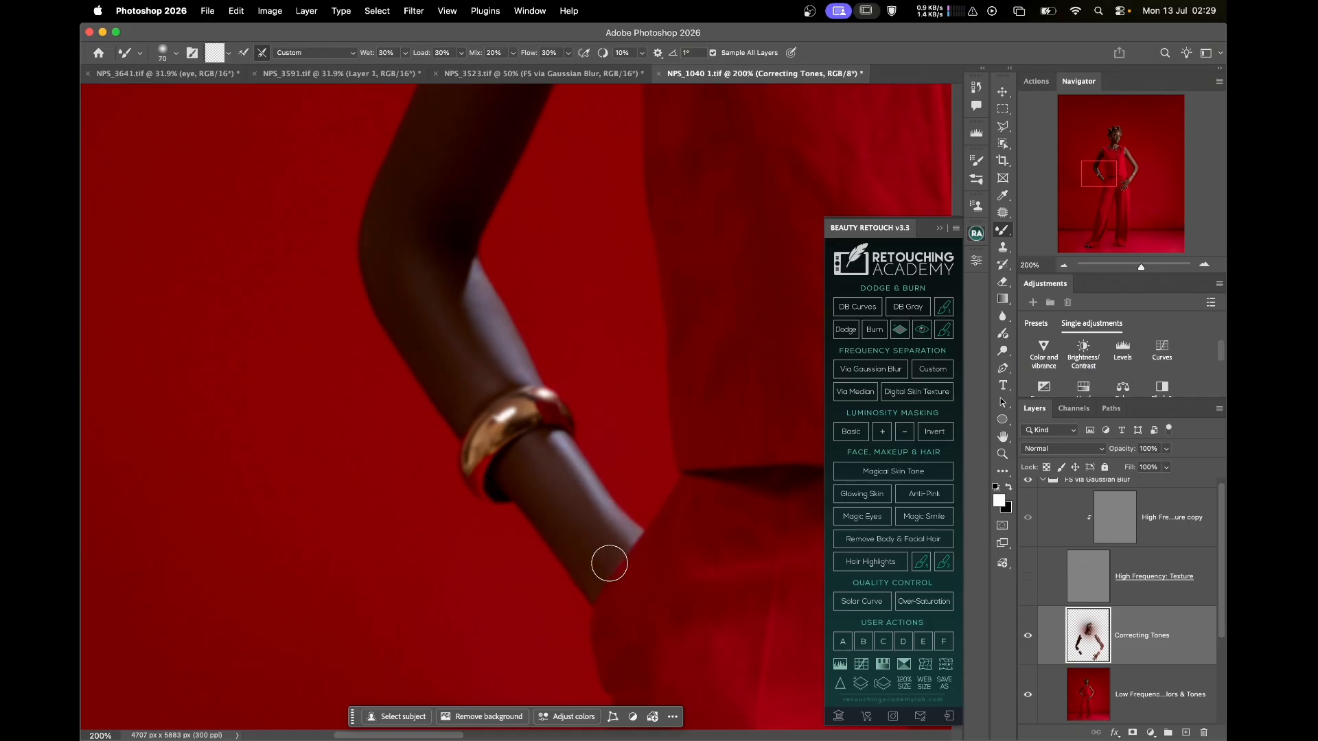
- Collapse the FS via Gaussian Blur group and compare the skin retouch on the face and arms with the group hidden and shown
{"action": "key", "text": "super+0"}
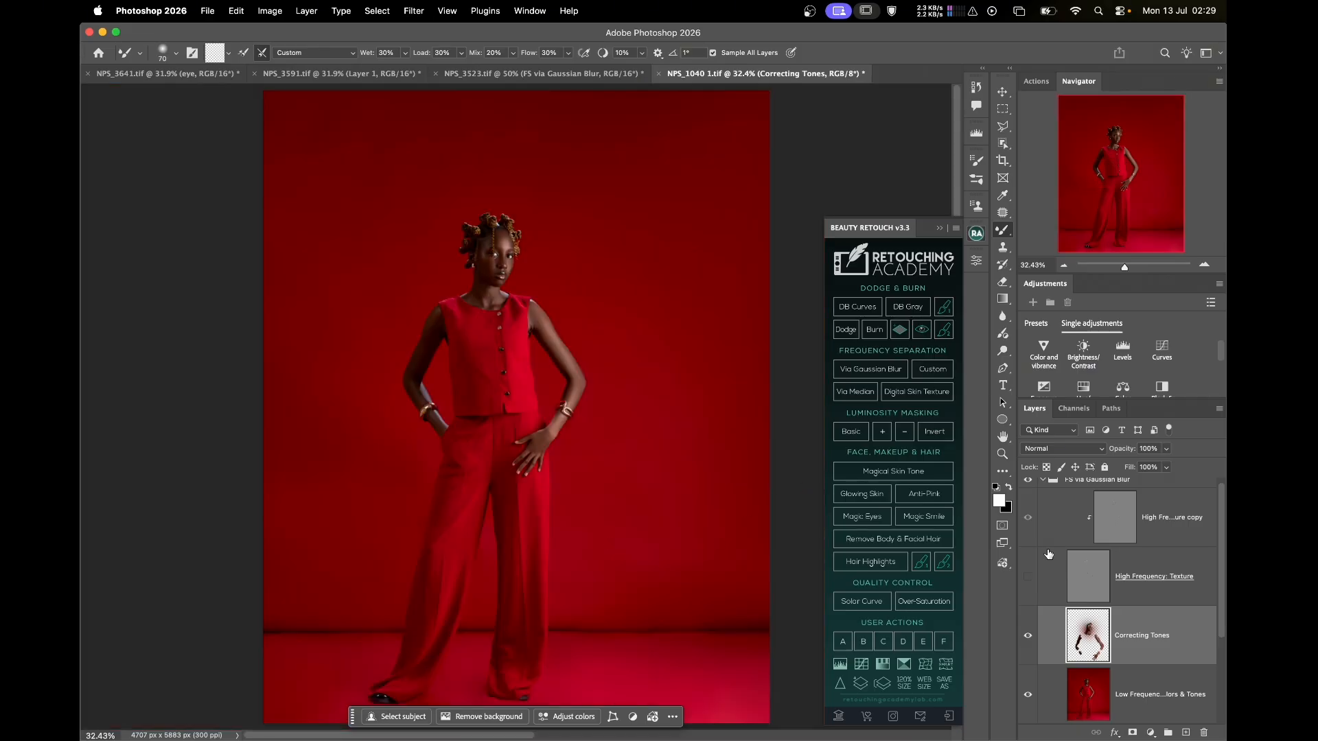
{"action": "left_click", "coordinate": [1041, 484]}
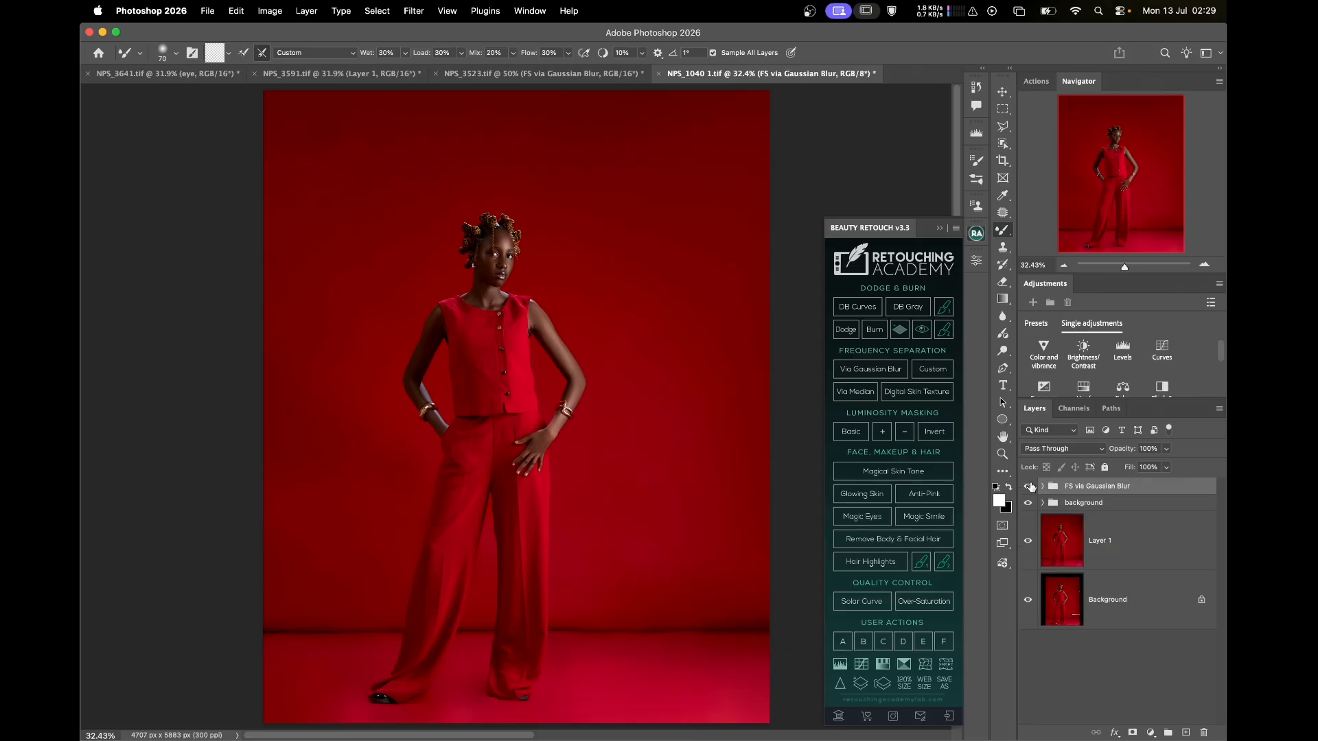
{"action": "key", "text": "super+1"}
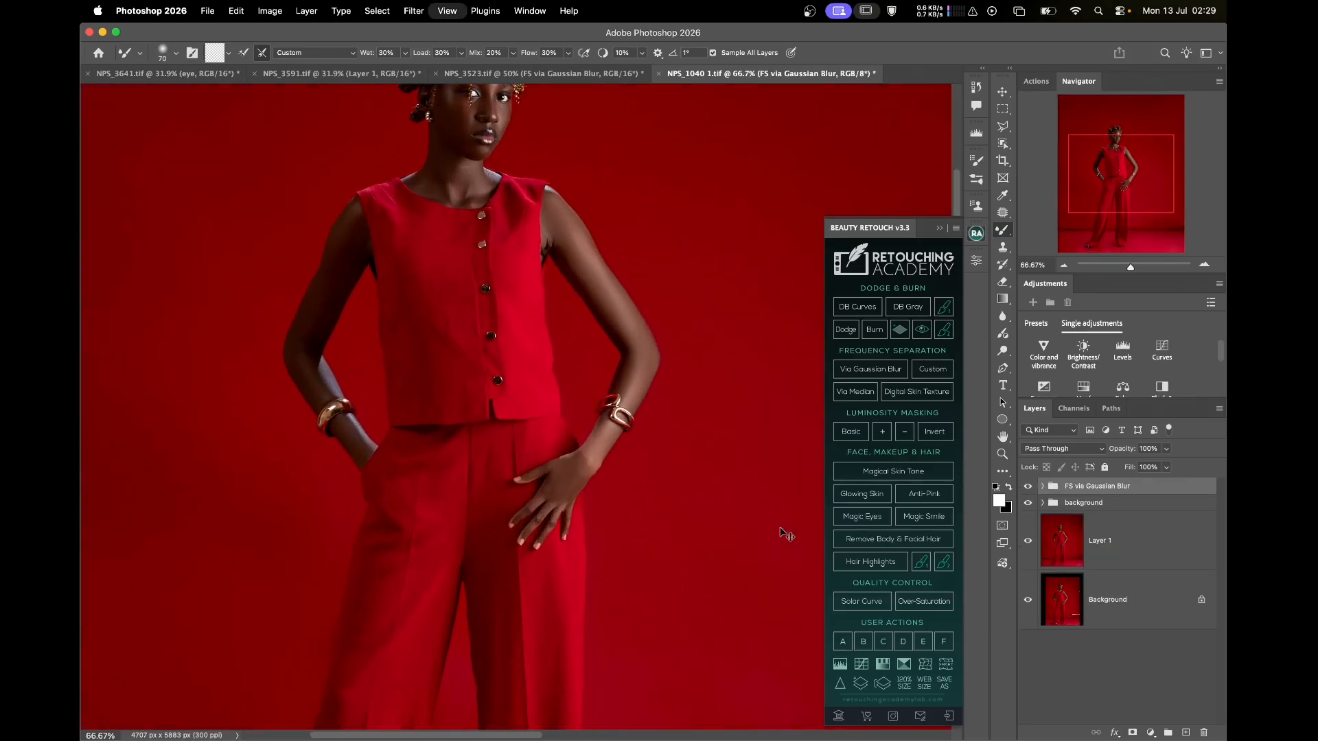
{"action": "scroll", "coordinate": [781, 527], "scroll_direction": "up", "scroll_amount": 5}
{"action": "scroll", "coordinate": [780, 528], "scroll_direction": "left", "scroll_amount": 2}
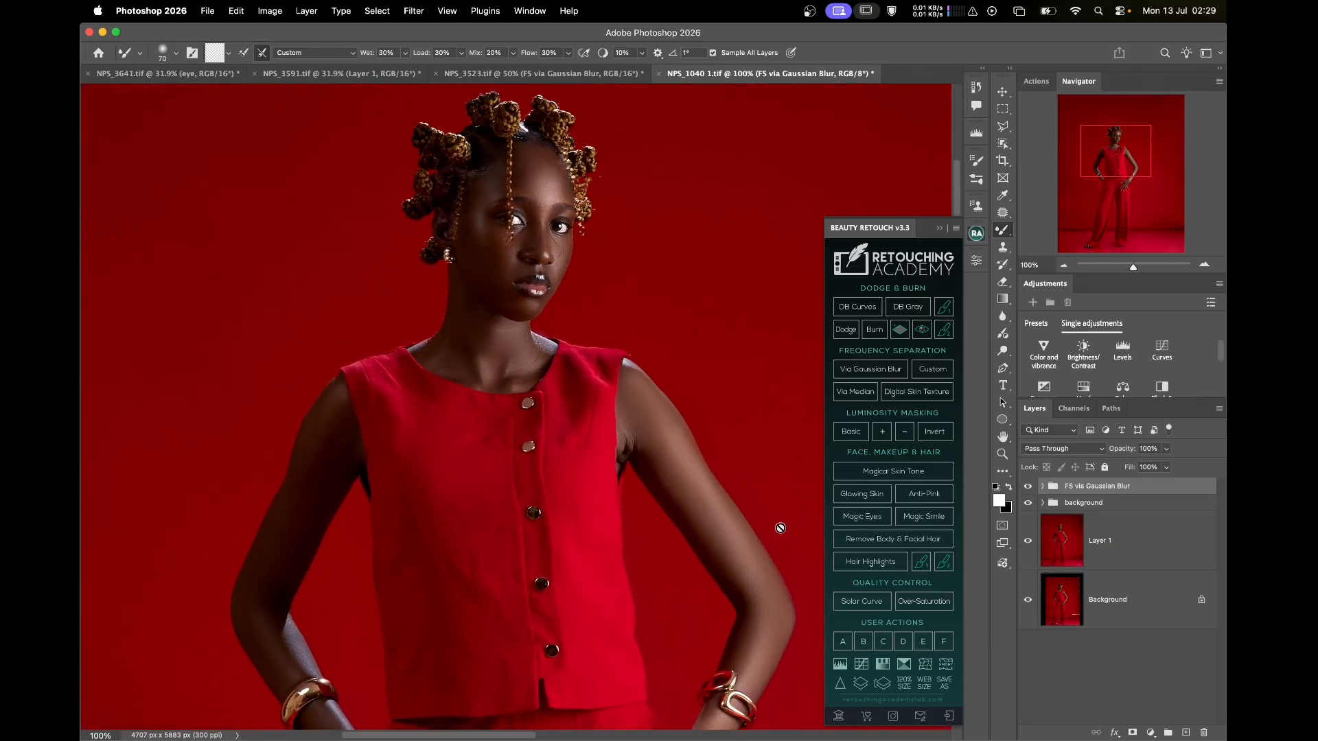
{"action": "left_click", "coordinate": [1028, 487]}
{"action": "left_click", "coordinate": [1027, 487]}
{"action": "left_click", "coordinate": [1028, 486]}
{"action": "left_click", "coordinate": [1027, 486]}
{"action": "left_click", "coordinate": [1028, 487]}
{"action": "left_click", "coordinate": [1027, 486]}
{"action": "key", "text": "super+0"}
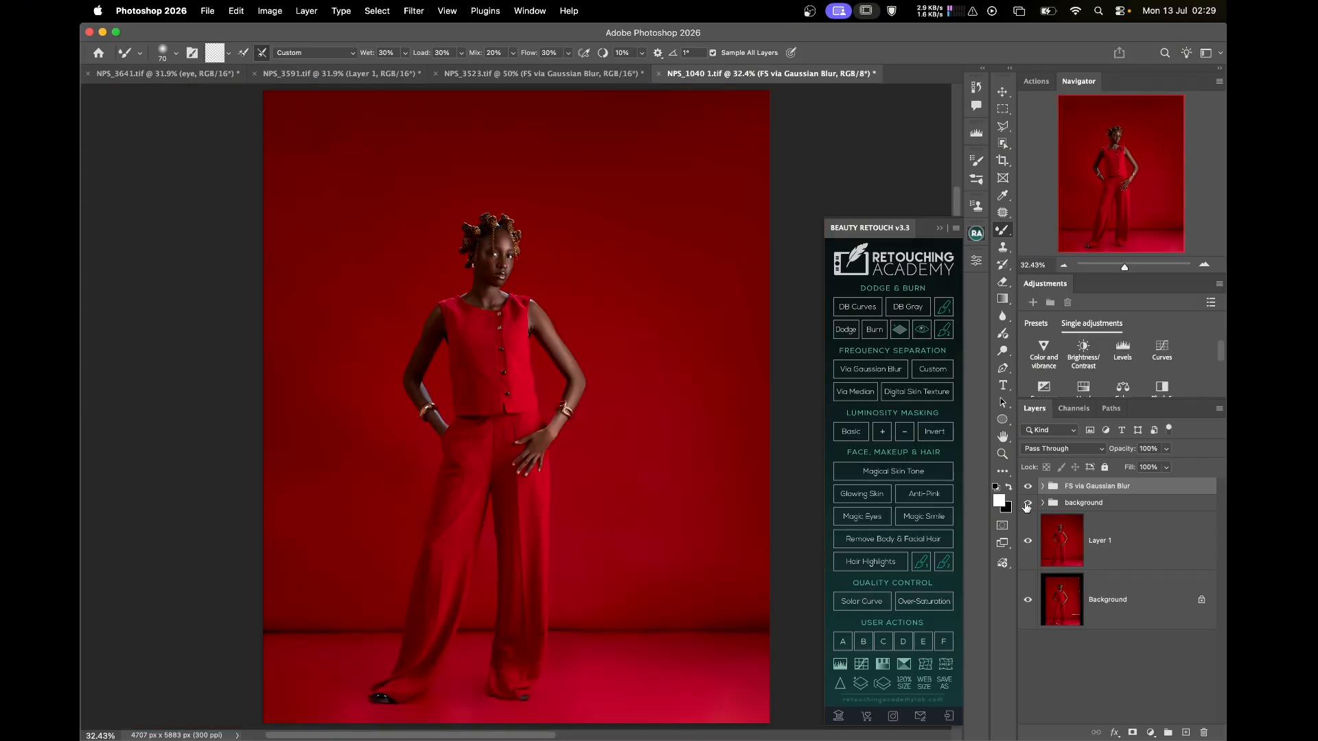